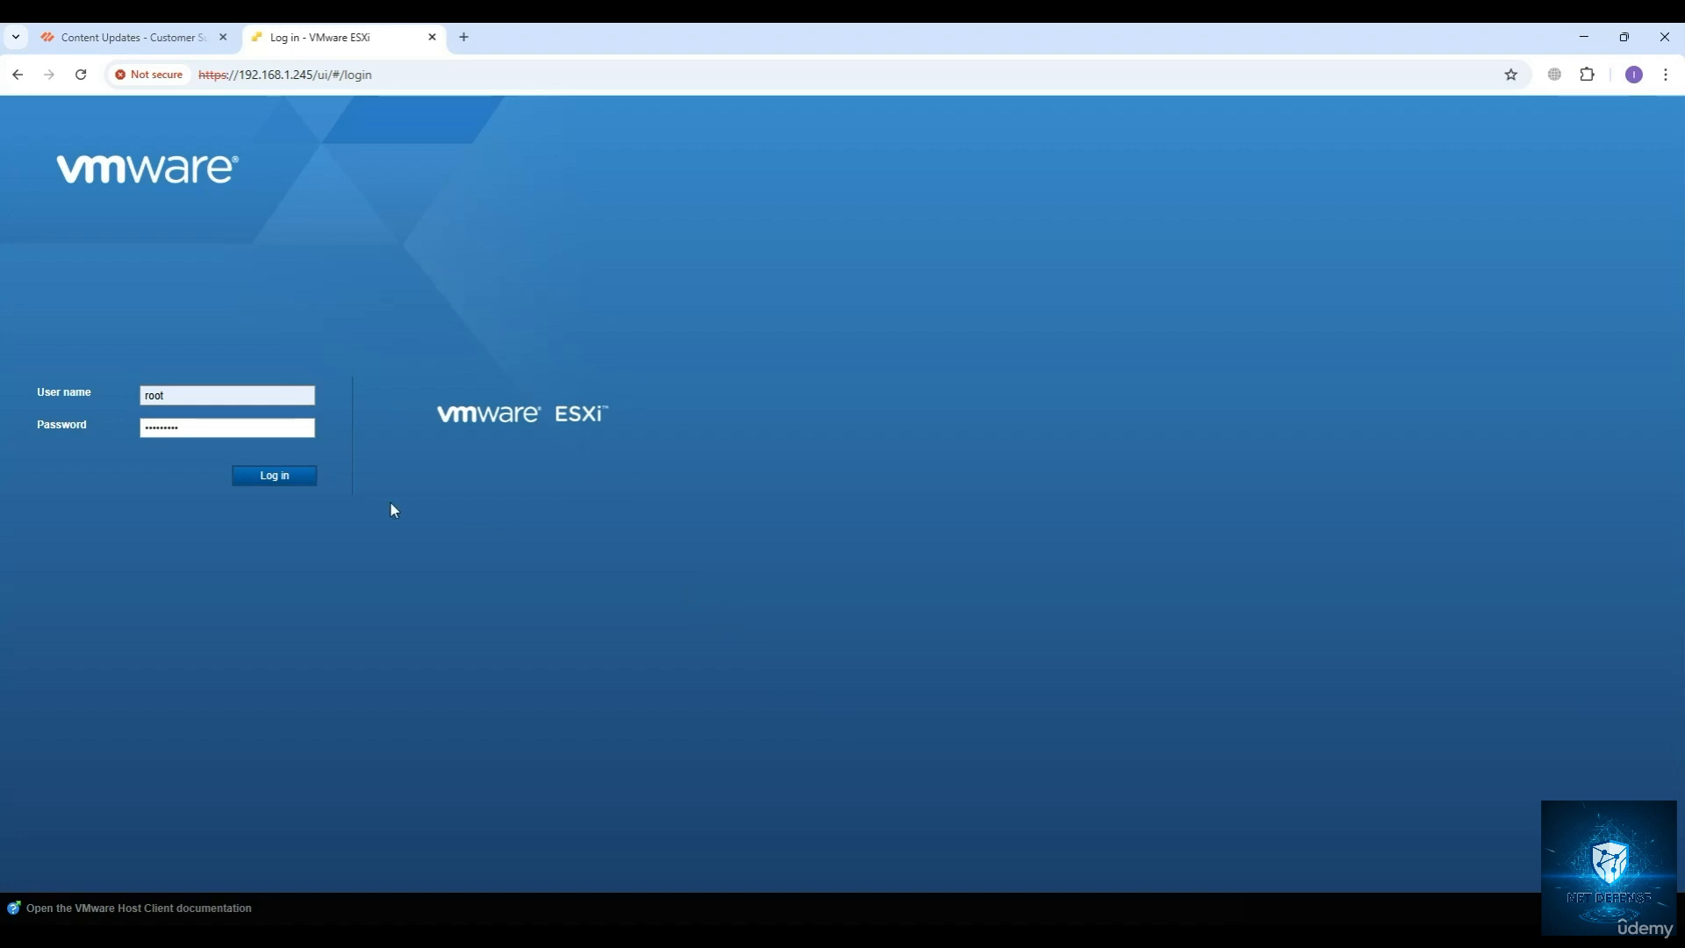
Log in to the ESXi host as root and delete the Panorama-11.0.0 virtual machine.
{"action": "left_click", "coordinate": [272, 475]}
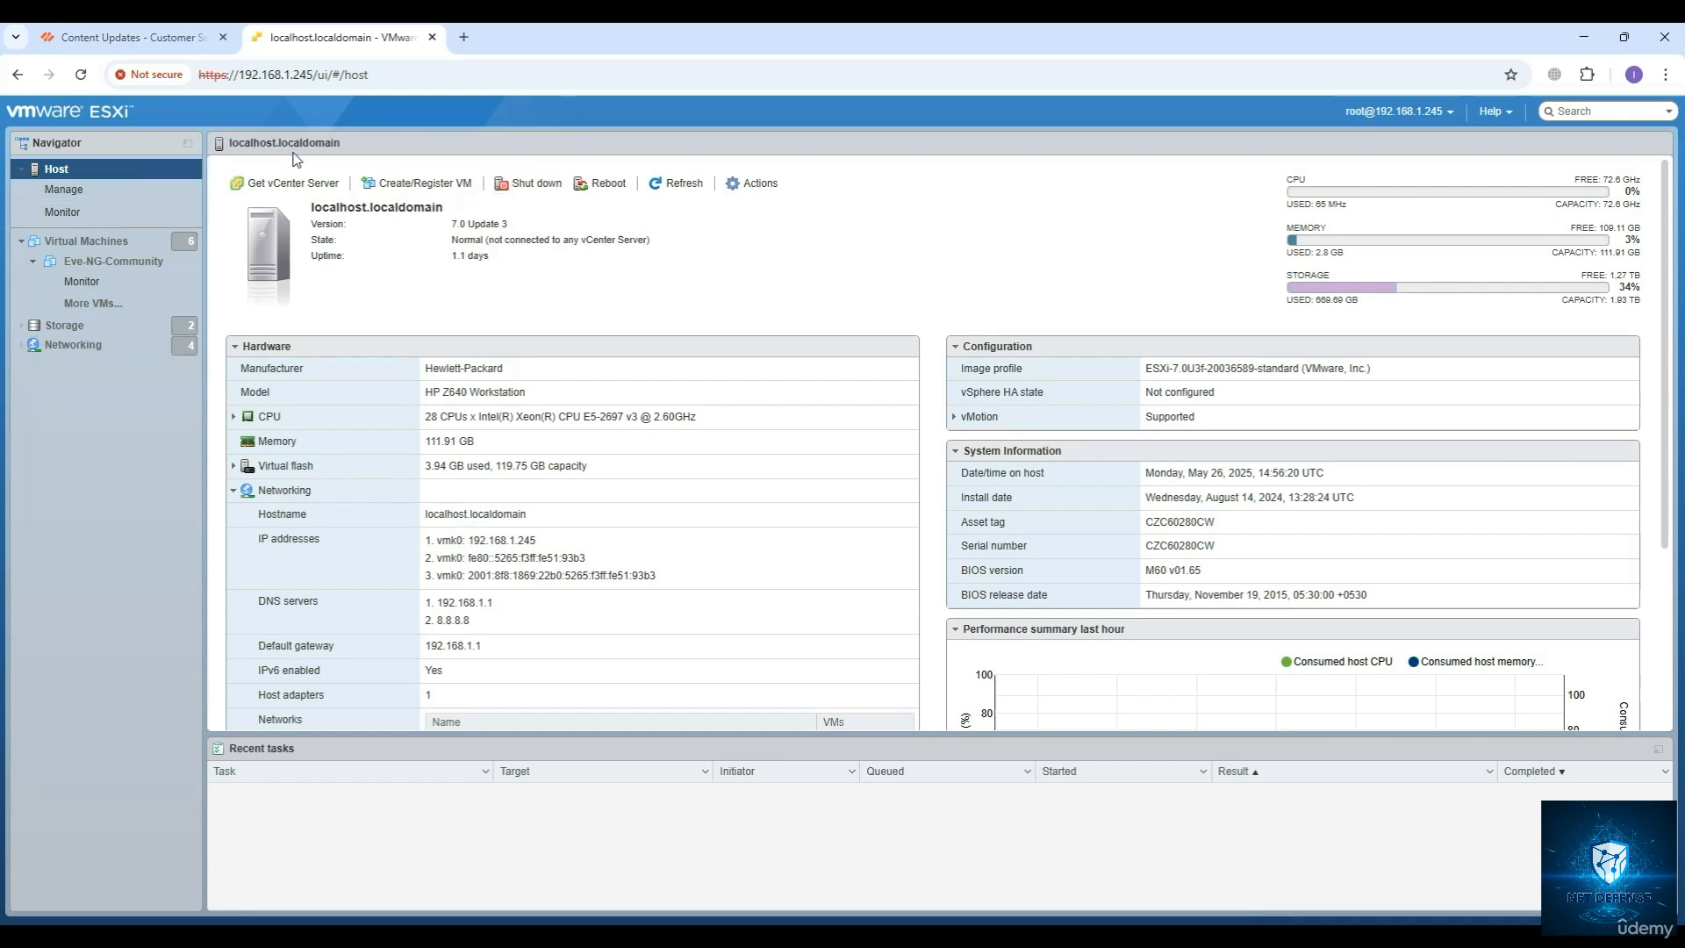
{"action": "left_click", "coordinate": [74, 250]}
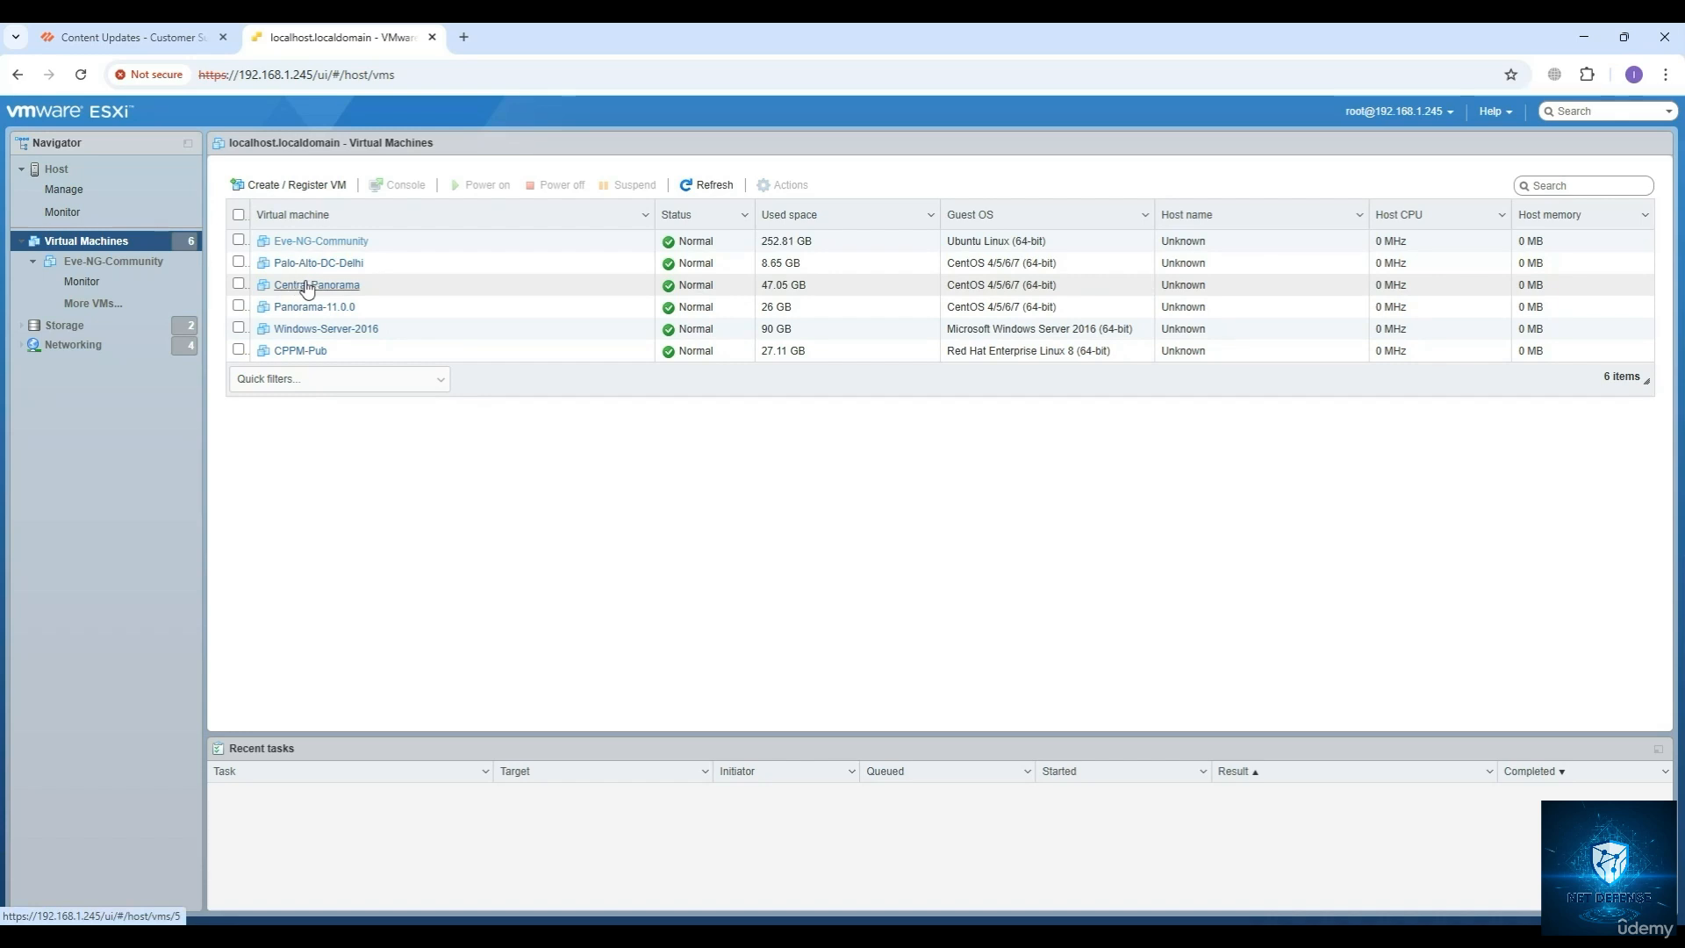
{"action": "left_click", "coordinate": [238, 307]}
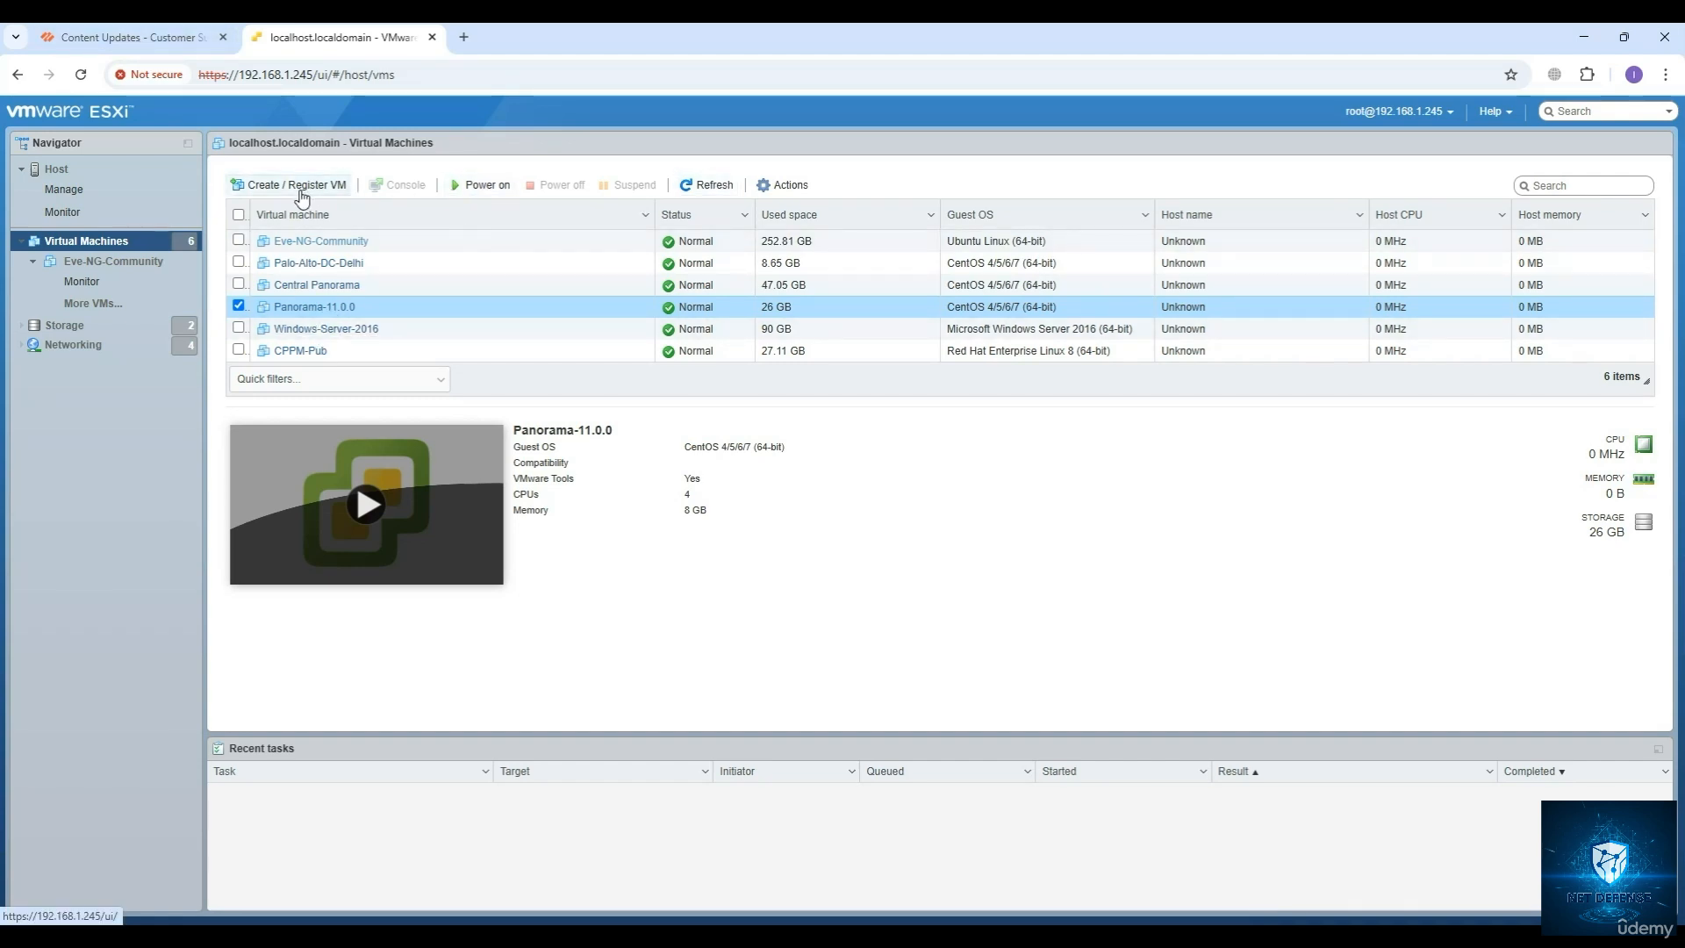
{"action": "left_click", "coordinate": [790, 186]}
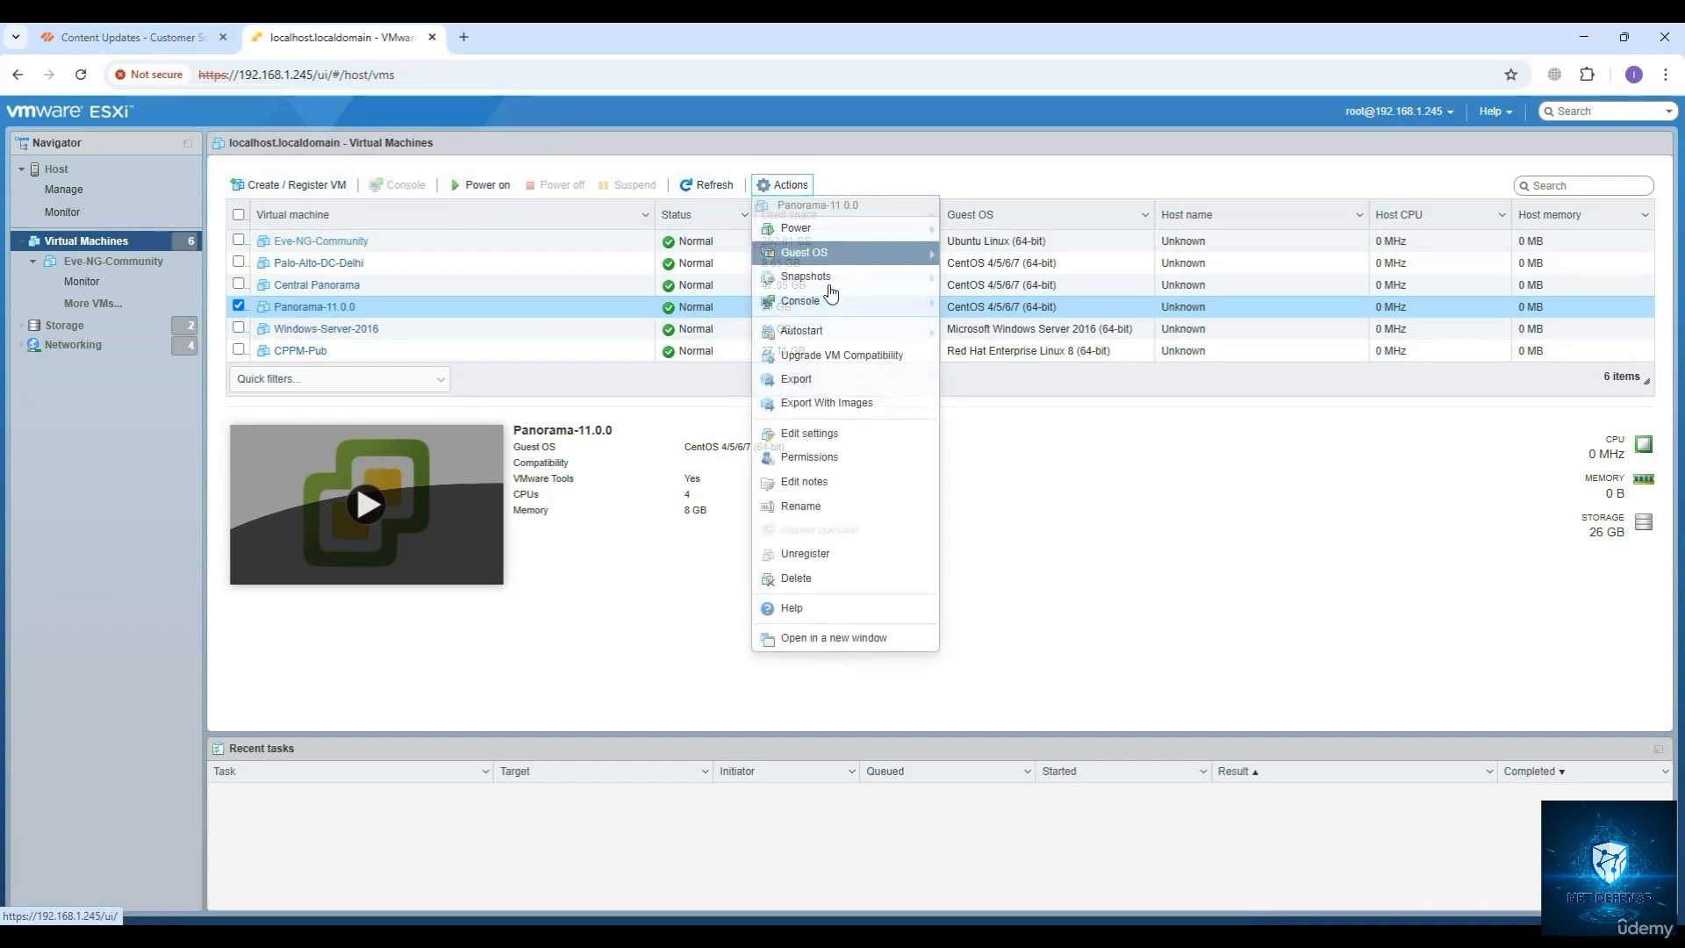
{"action": "left_click", "coordinate": [815, 577]}
{"action": "left_click", "coordinate": [949, 579]}
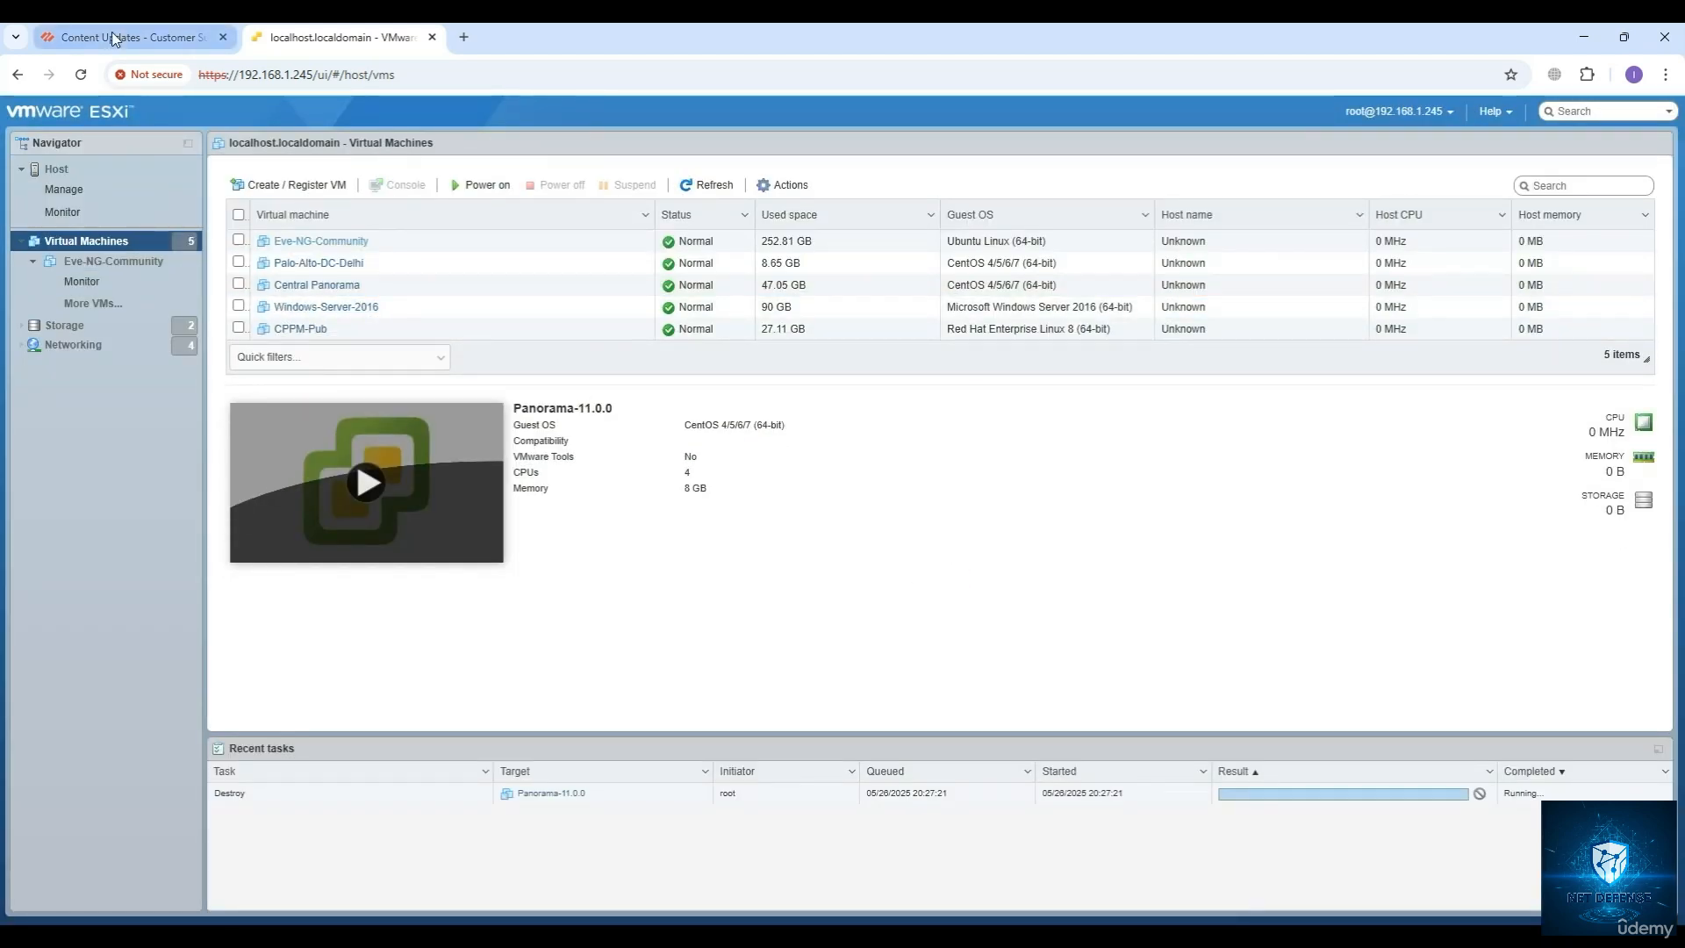
Switch to the Palo Alto Networks support portal at support.paloaltonetworks.com and open its Updates page.
{"action": "mouse_move", "coordinate": [113, 32]}
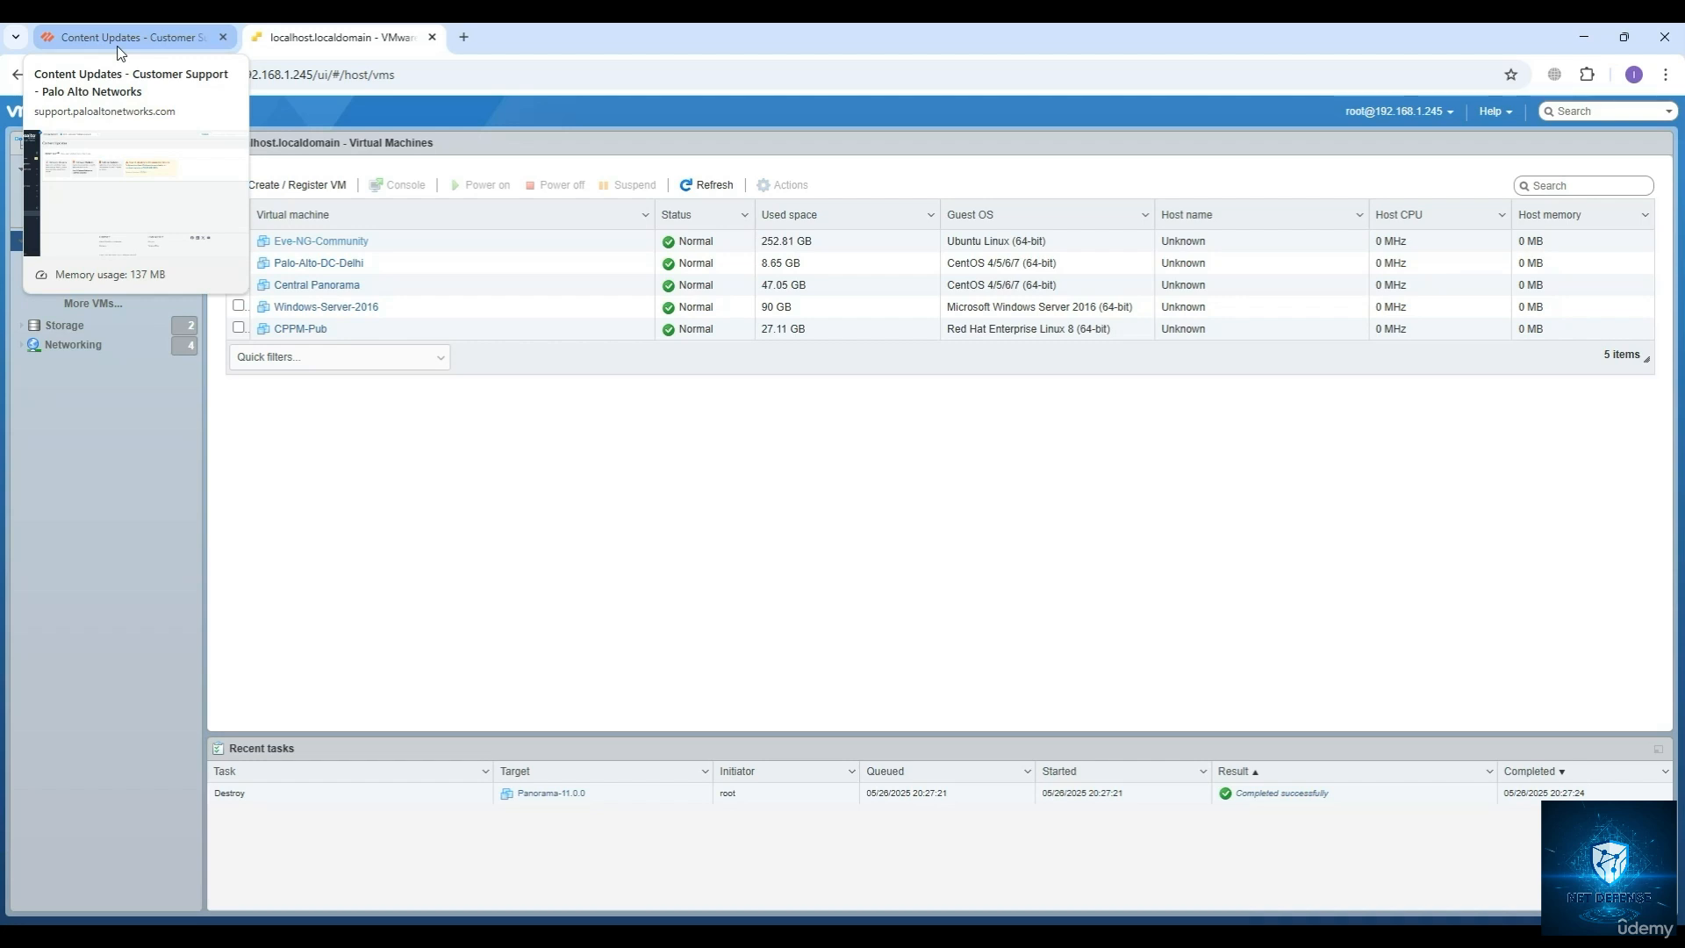
{"action": "left_click", "coordinate": [120, 43]}
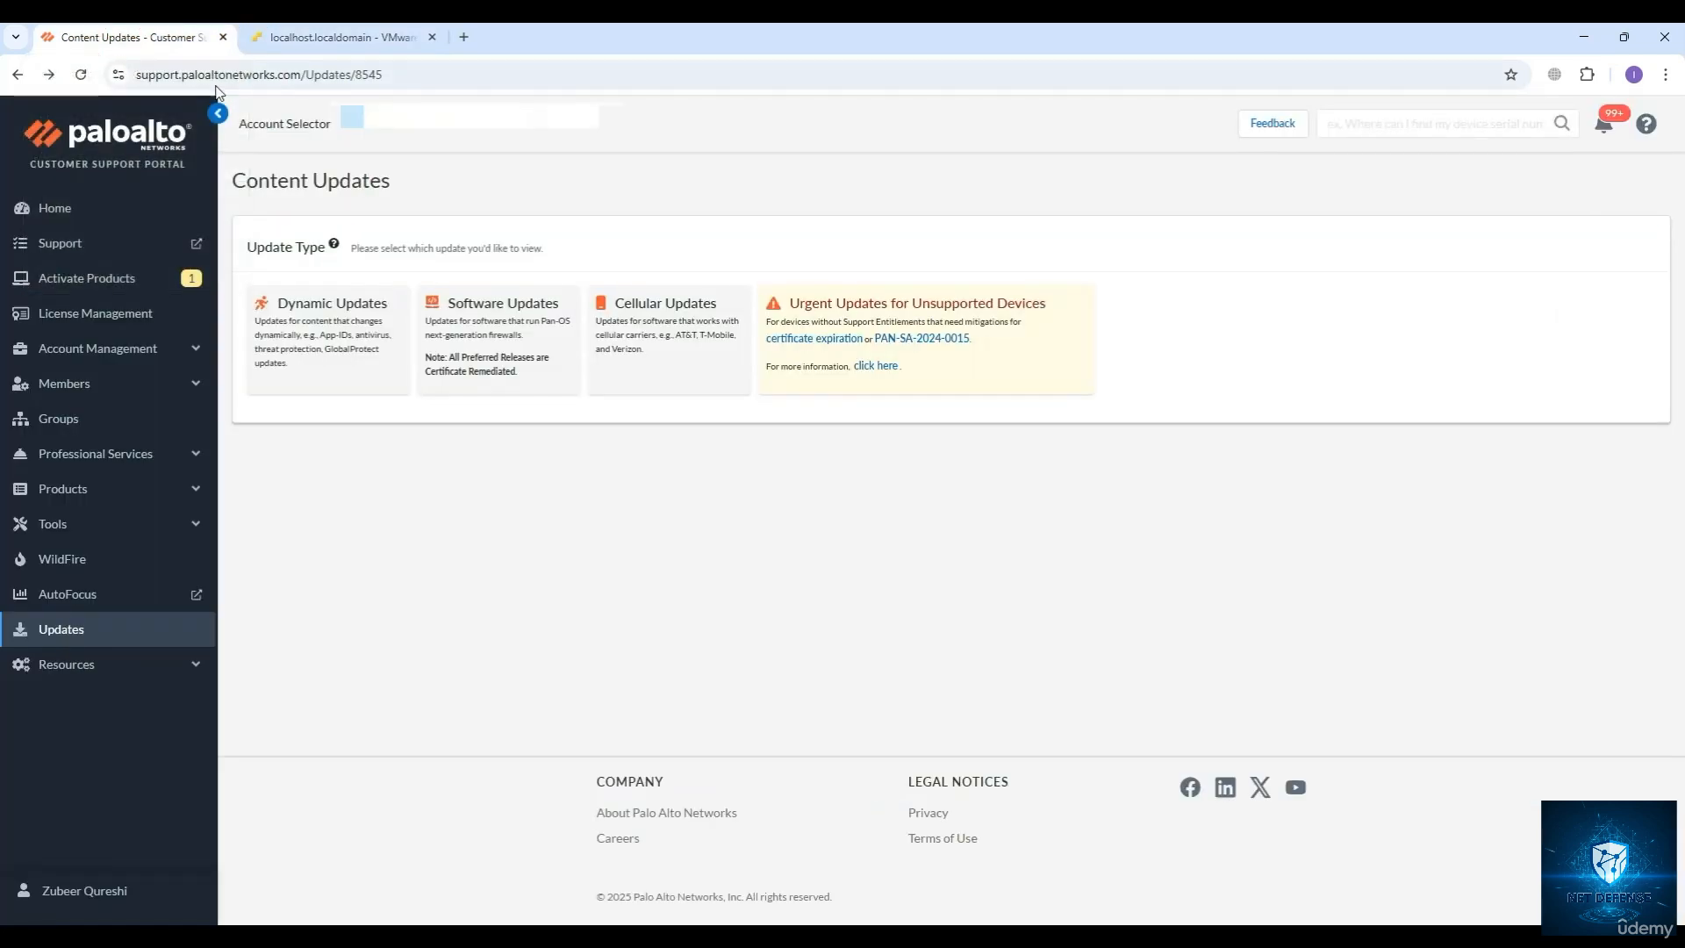
{"action": "left_click", "coordinate": [430, 74]}
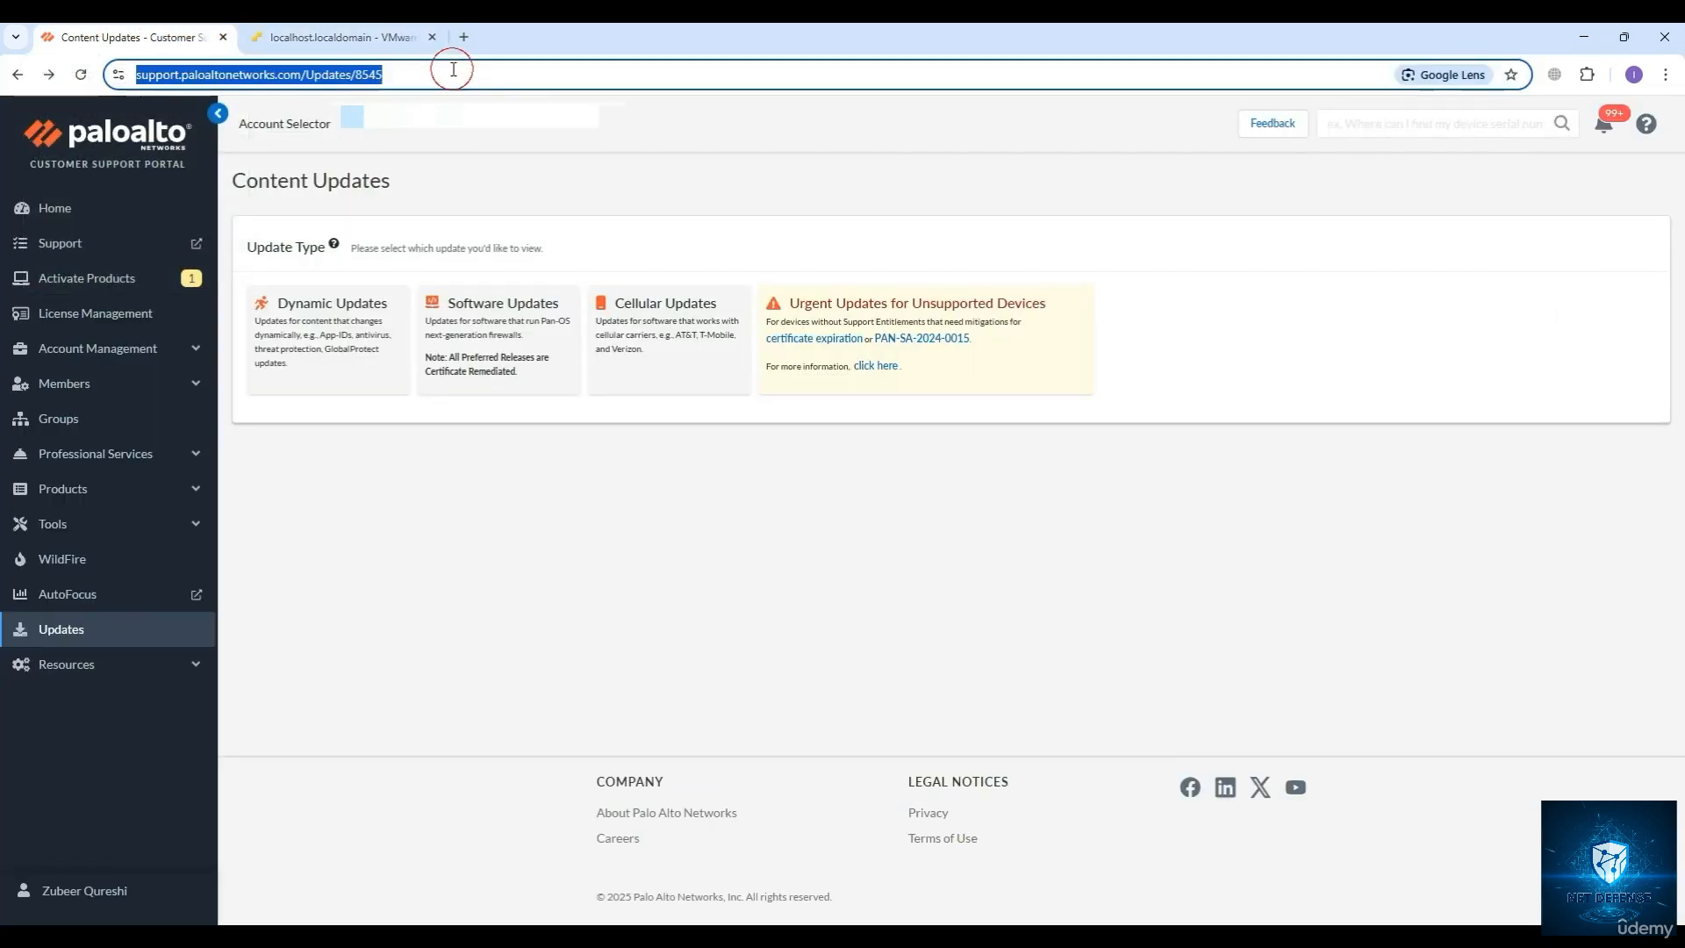
{"action": "left_click", "coordinate": [411, 74]}
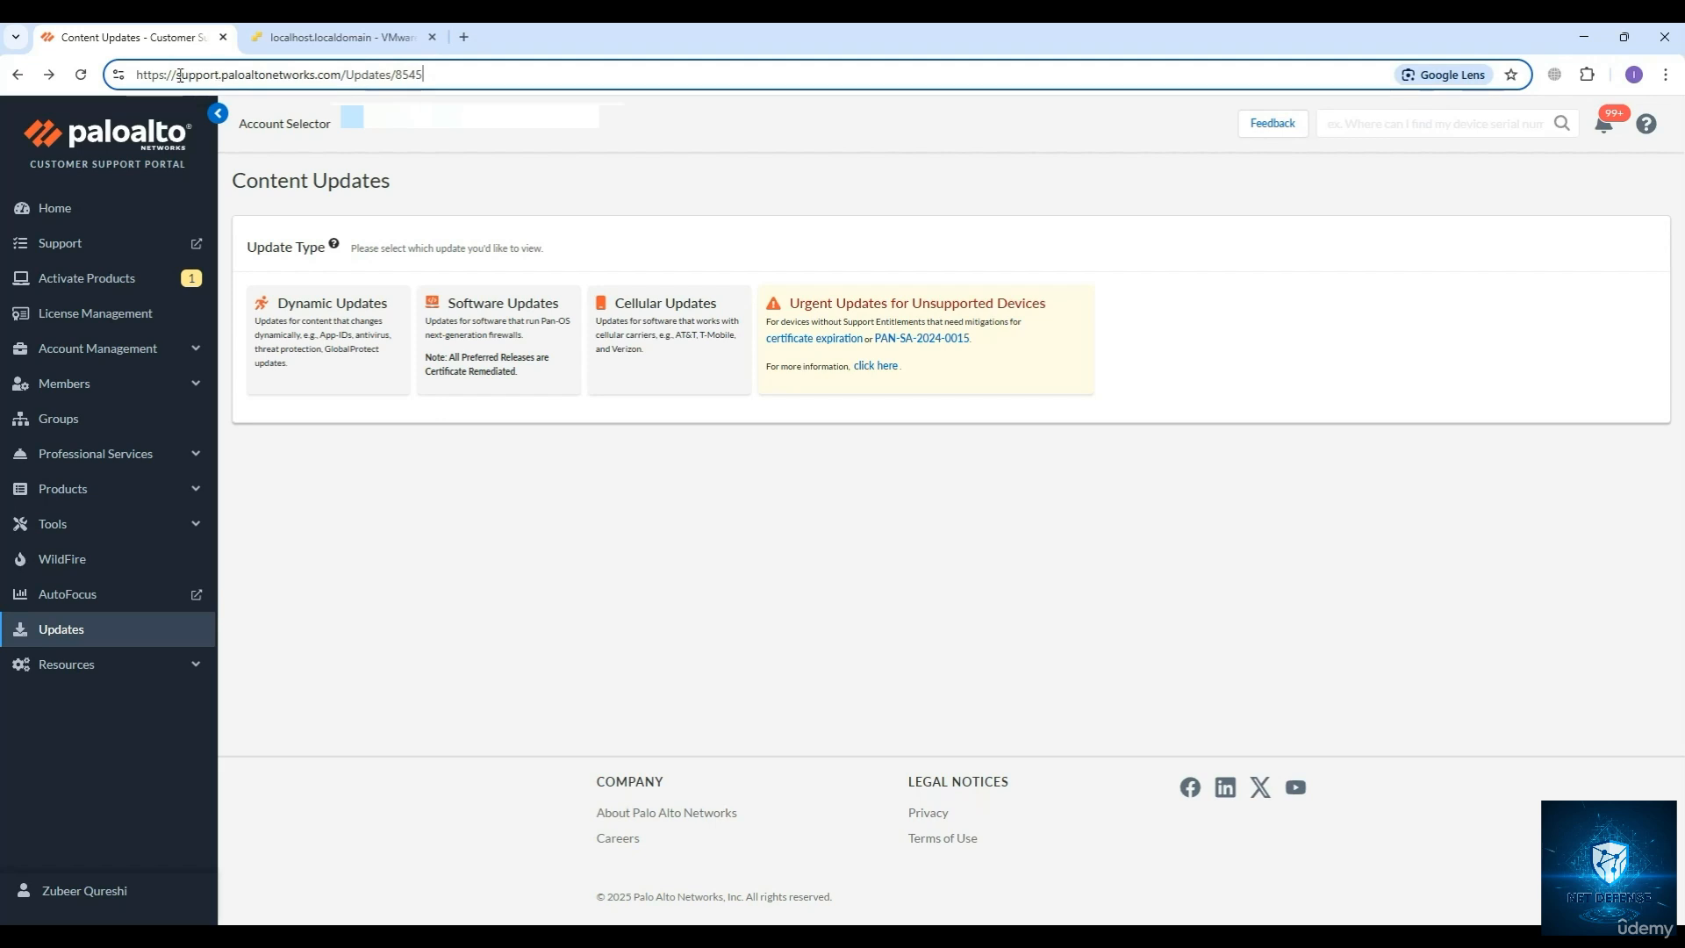
{"action": "left_click_drag", "start_coordinate": [176, 75], "coordinate": [342, 77]}
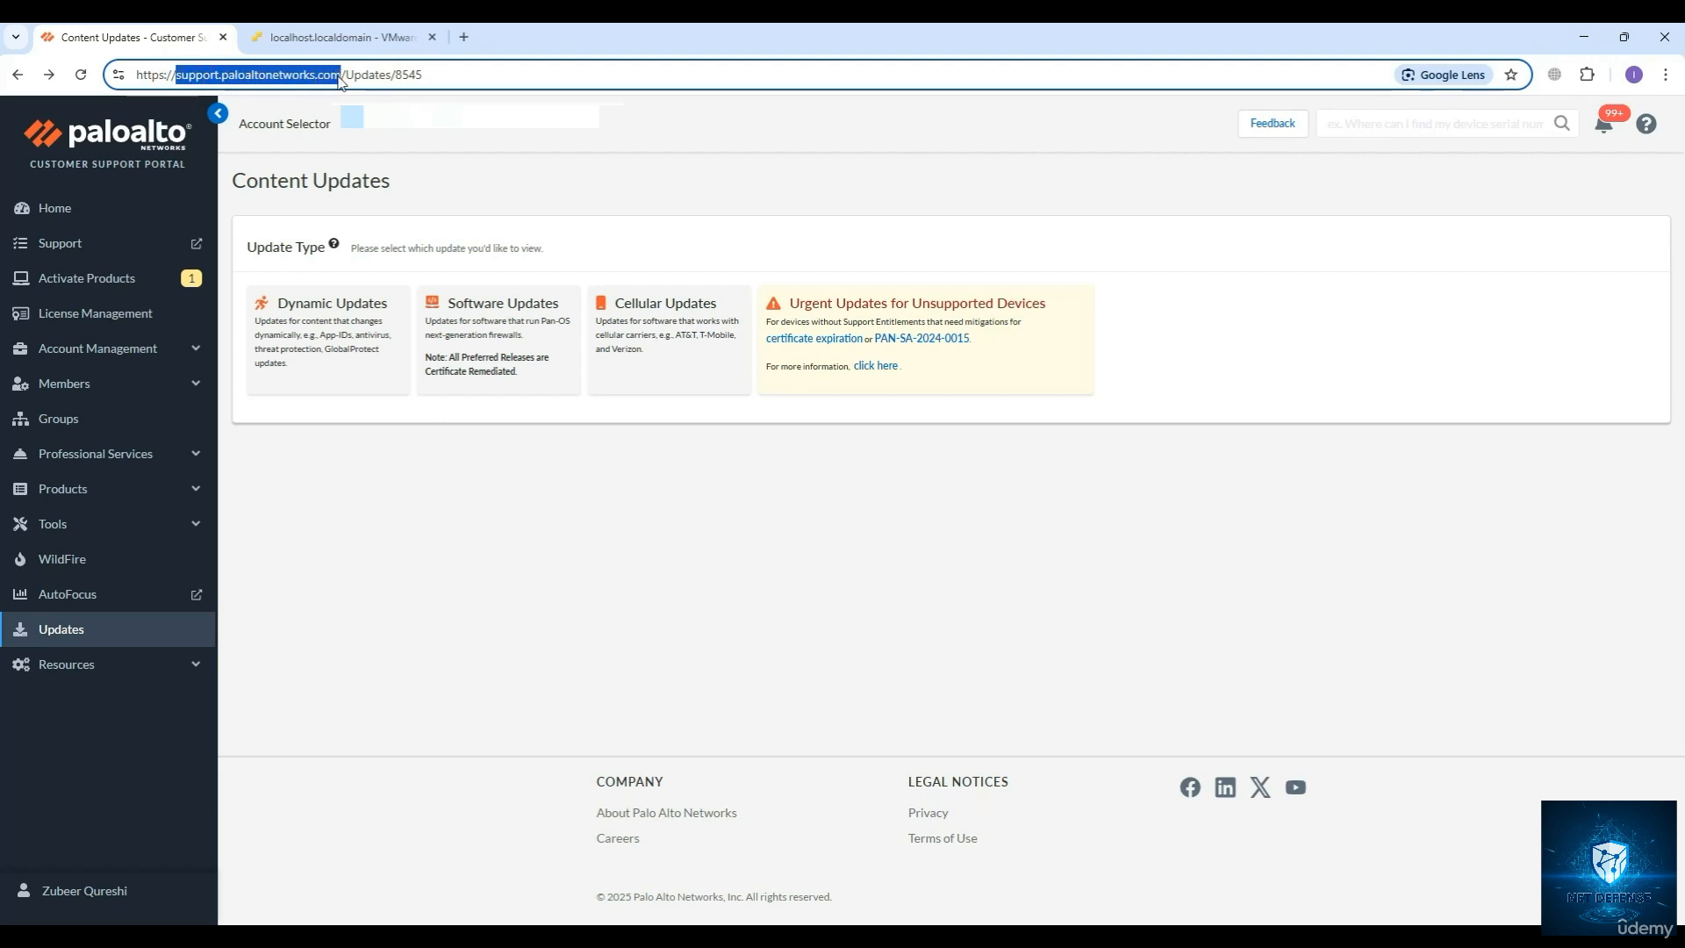
{"action": "left_click", "coordinate": [475, 85]}
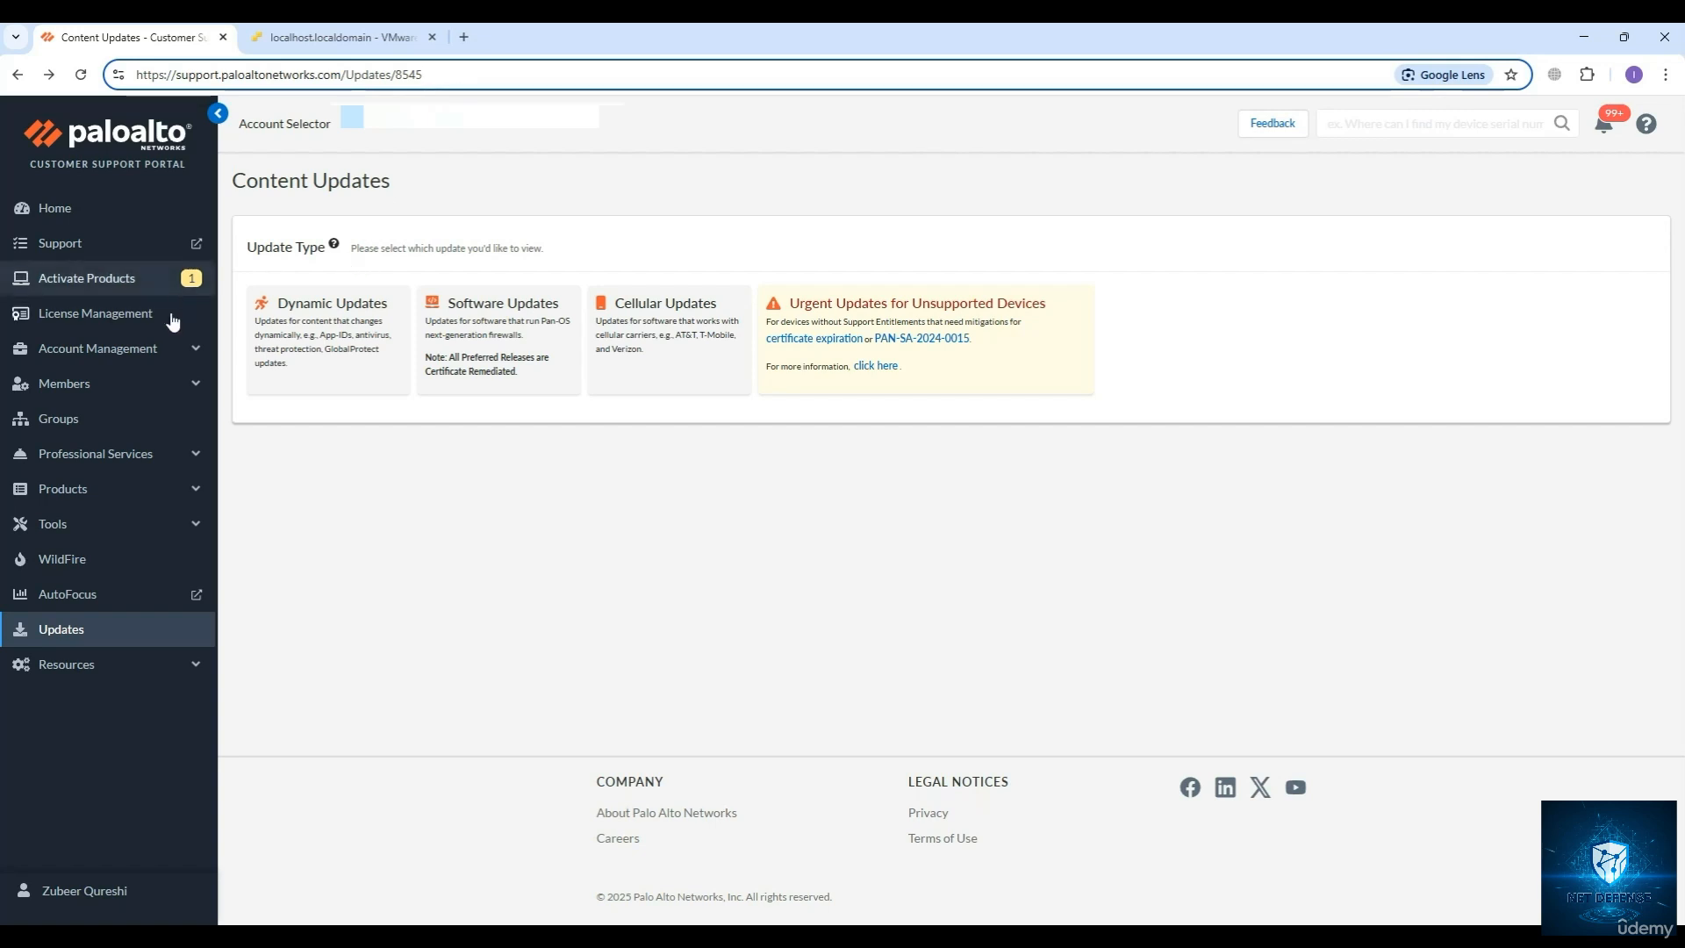
{"action": "left_click", "coordinate": [58, 637]}
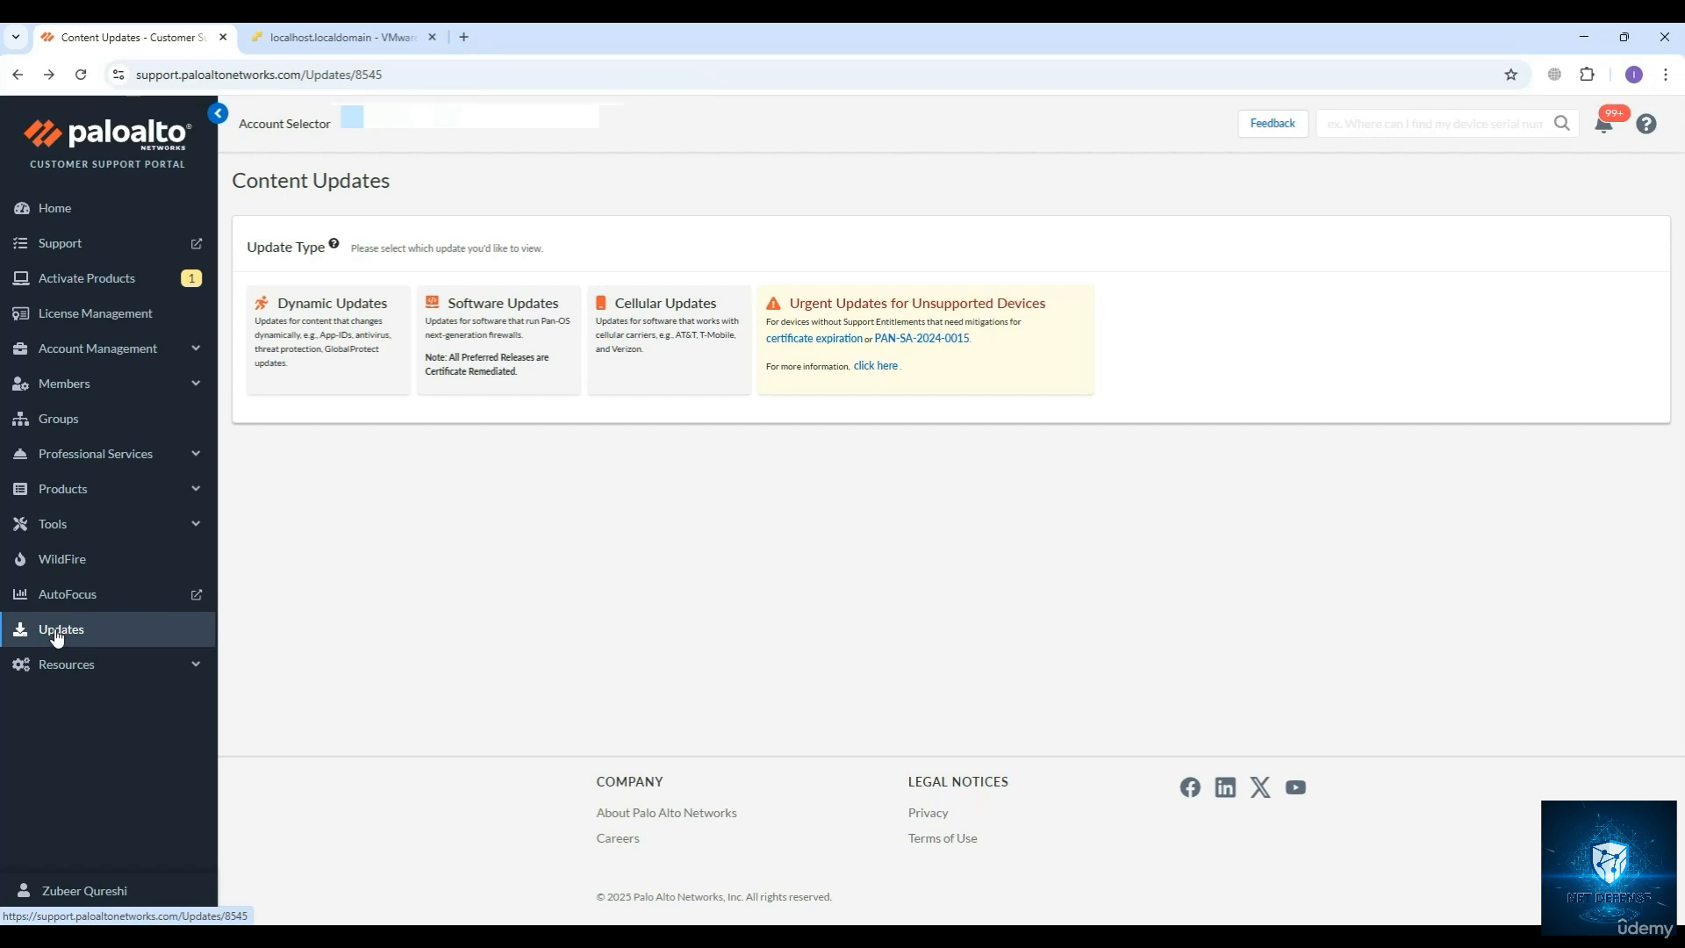
Show the Software Updates filtered to the Panorama Base Images content type.
{"action": "left_click", "coordinate": [485, 345]}
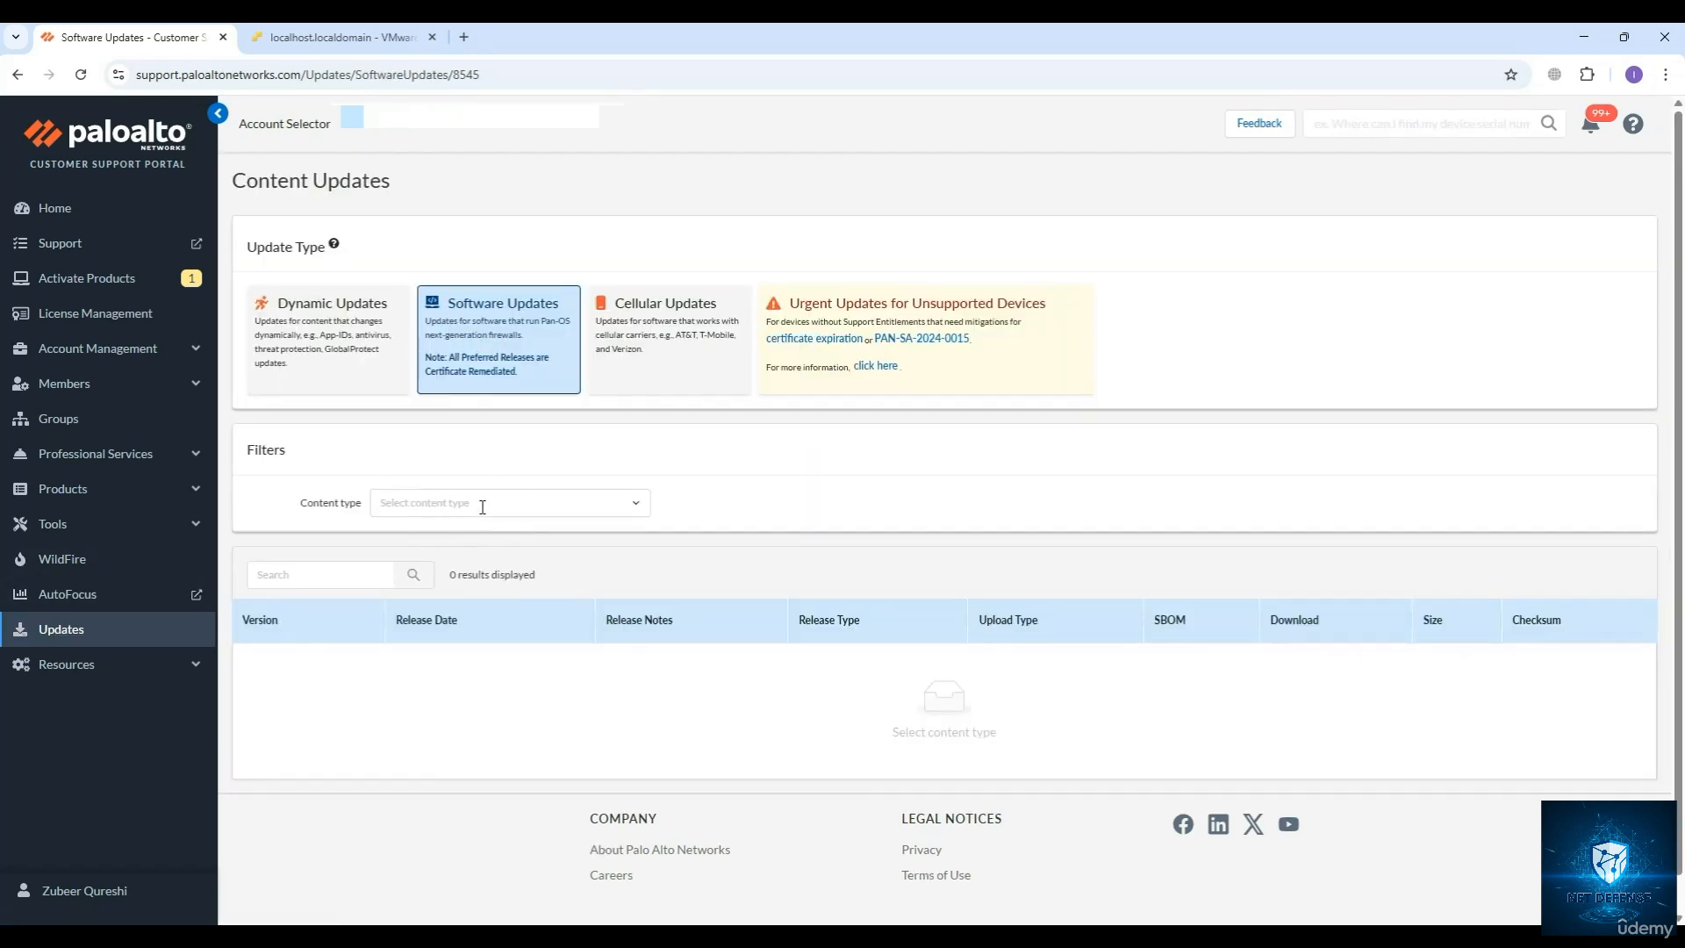
{"action": "left_click", "coordinate": [632, 504]}
{"action": "scroll", "coordinate": [561, 586], "scroll_direction": "down", "scroll_amount": 5}
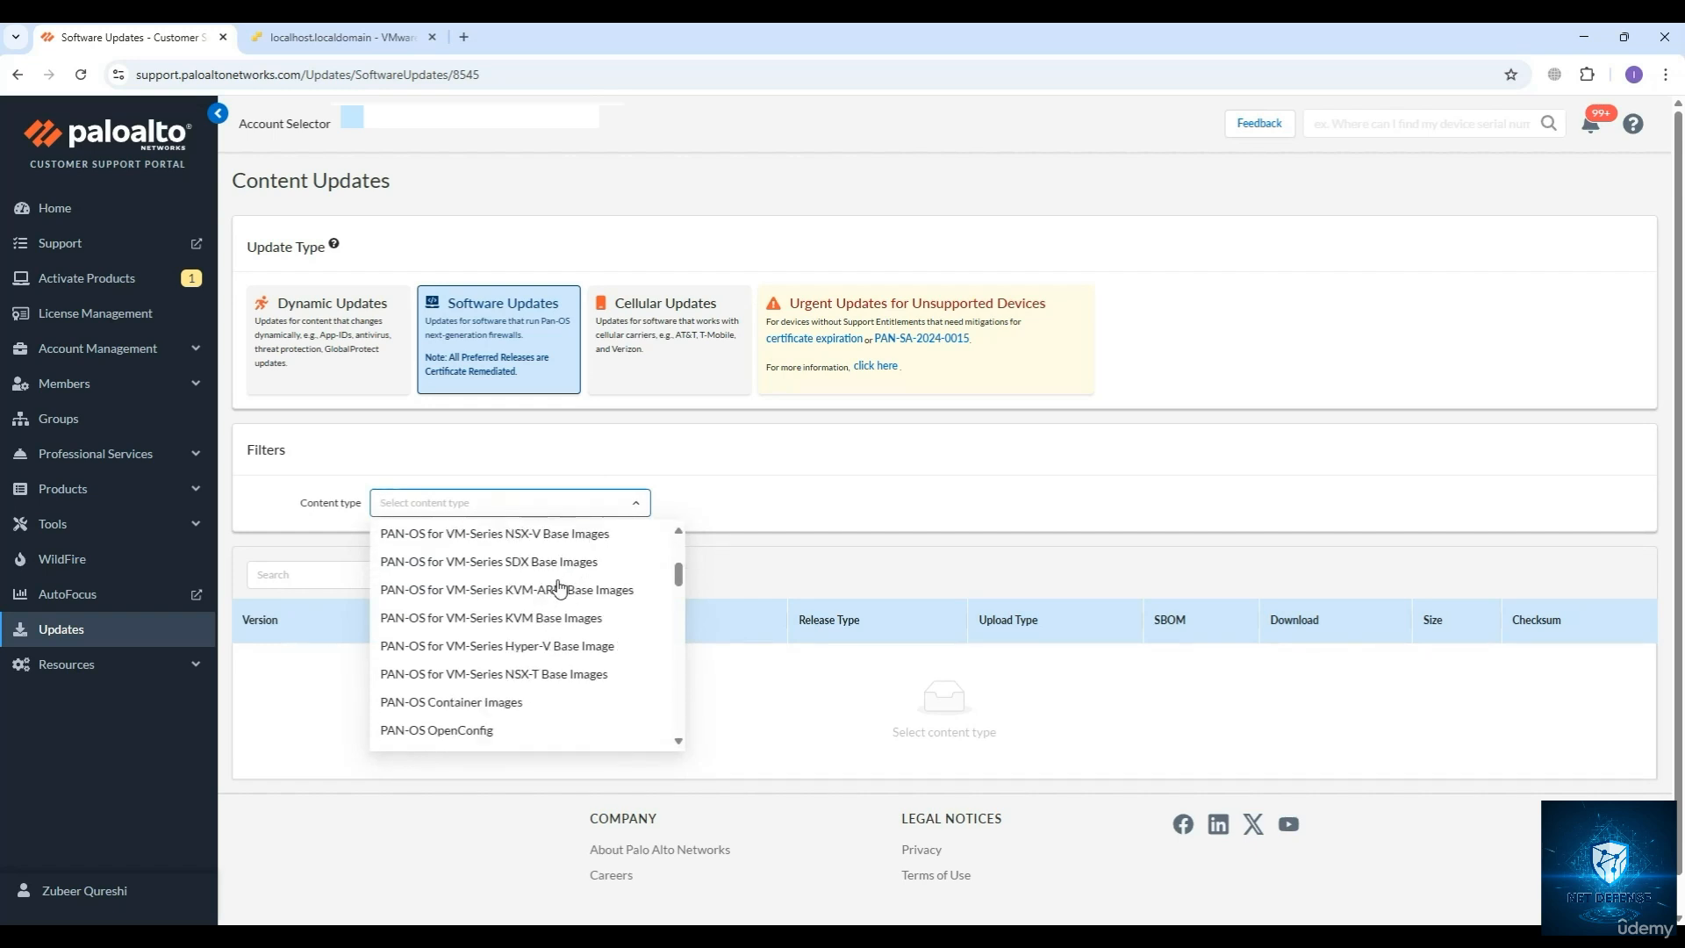
{"action": "scroll", "coordinate": [559, 588], "scroll_direction": "down", "scroll_amount": 5}
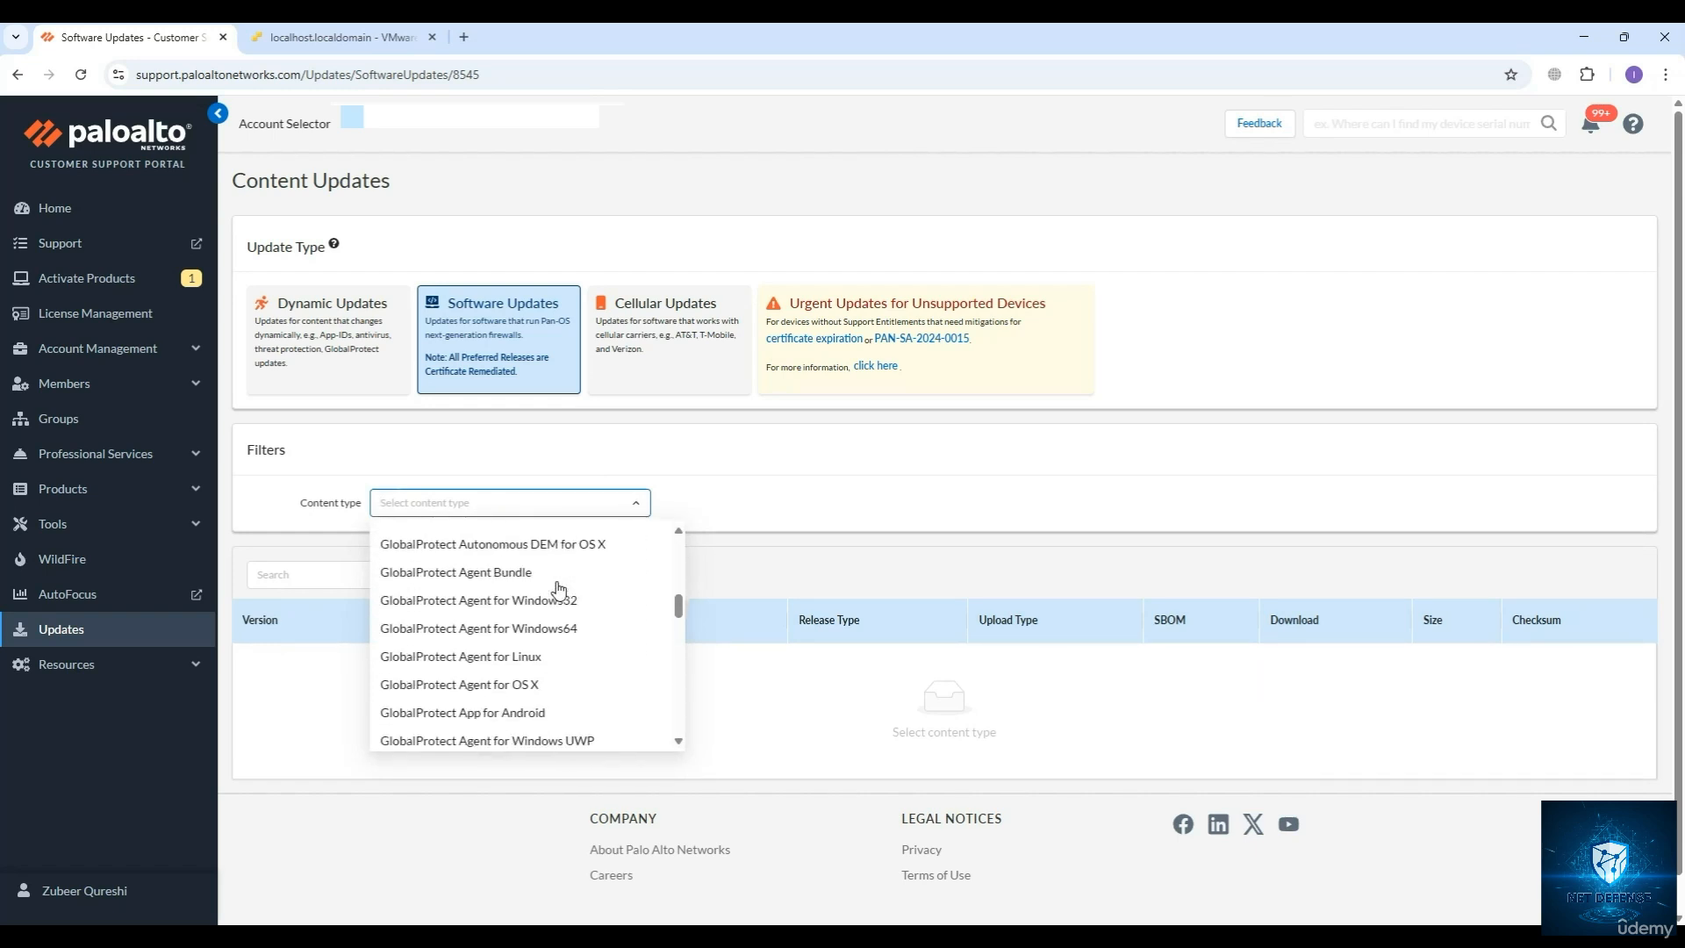
{"action": "scroll", "coordinate": [558, 586], "scroll_direction": "down", "scroll_amount": 3}
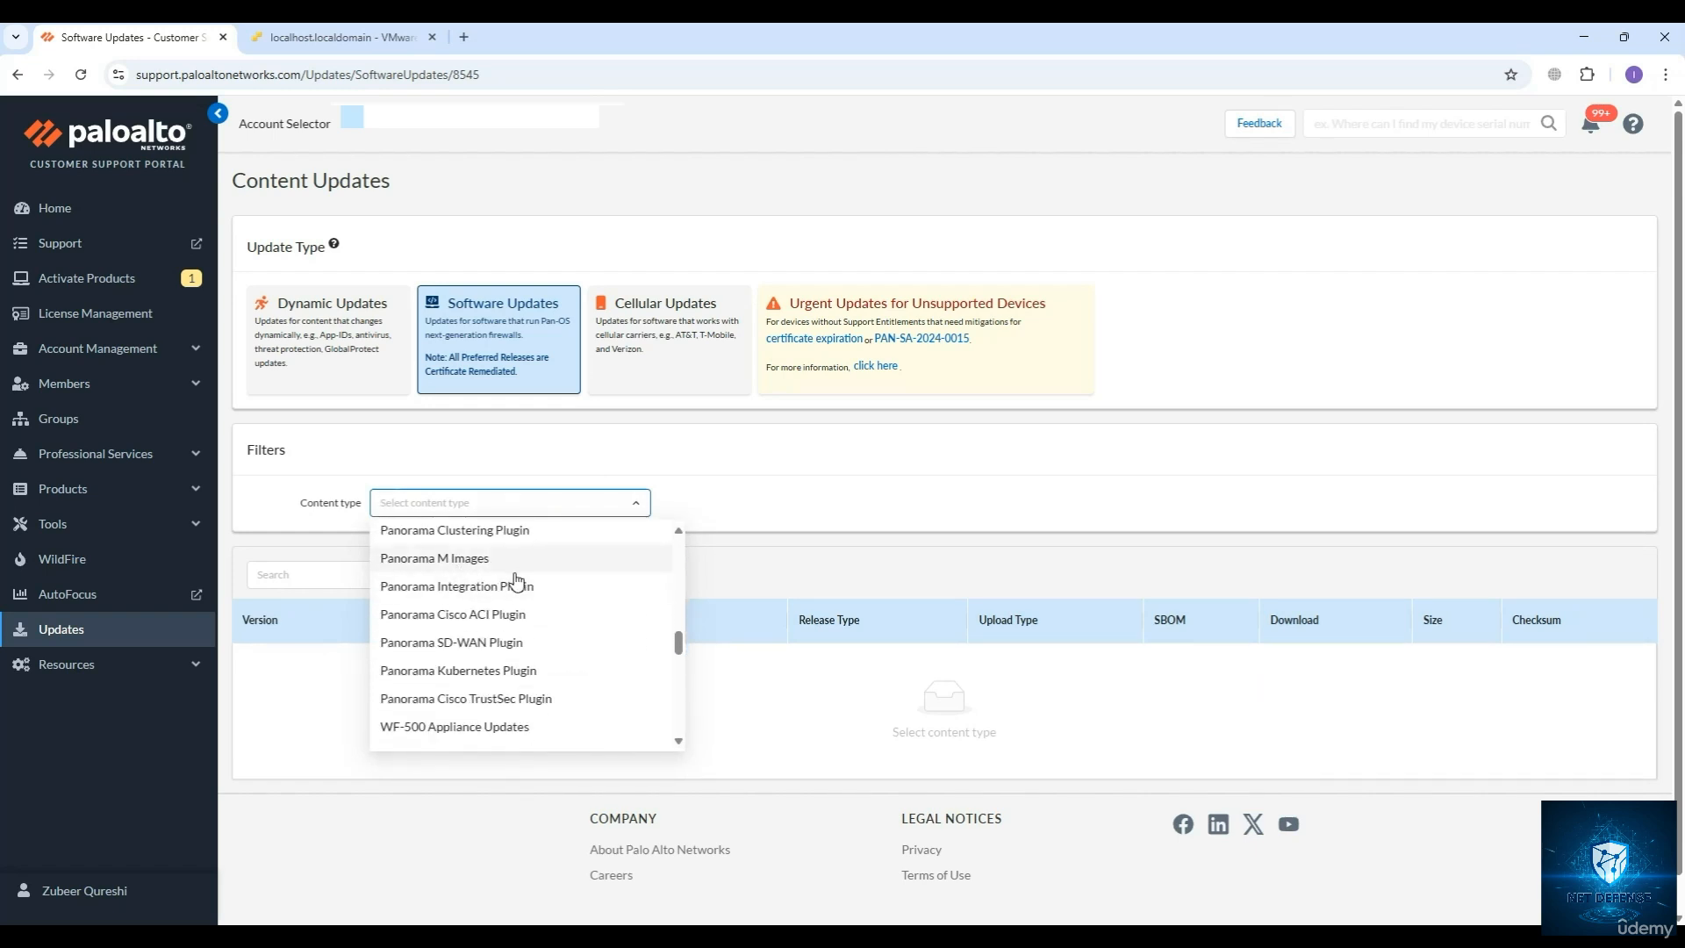
{"action": "scroll", "coordinate": [518, 582], "scroll_direction": "down", "scroll_amount": 2}
{"action": "scroll", "coordinate": [521, 581], "scroll_direction": "down", "scroll_amount": 1}
{"action": "scroll", "coordinate": [538, 591], "scroll_direction": "down", "scroll_amount": 2}
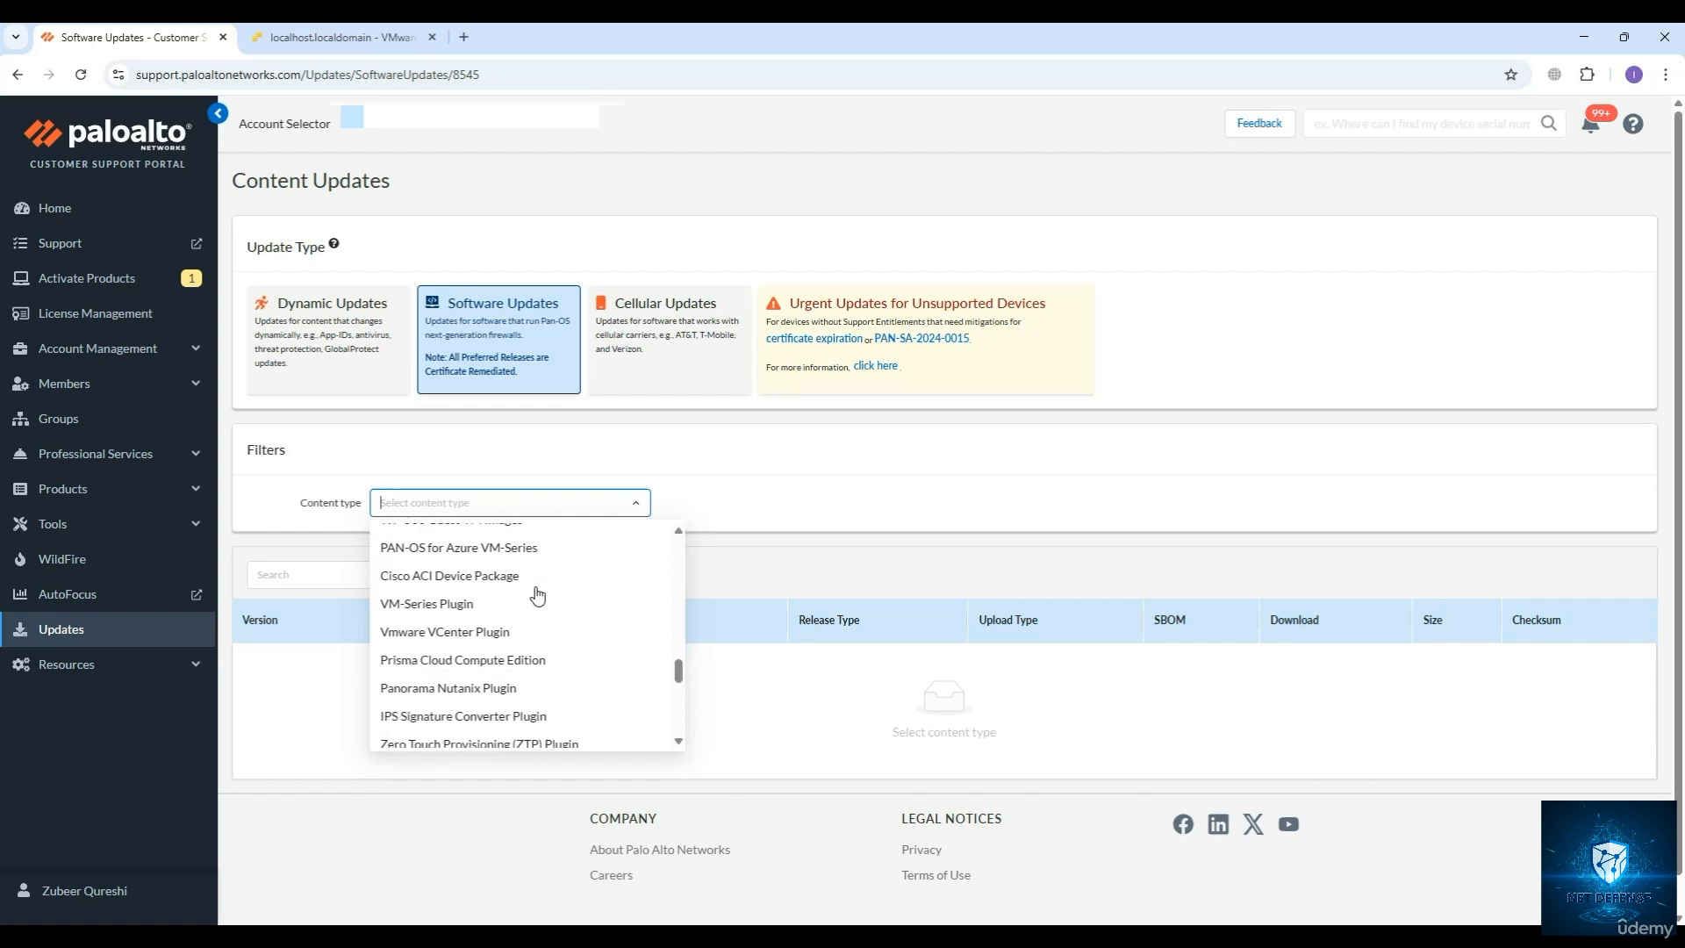
{"action": "scroll", "coordinate": [539, 596], "scroll_direction": "down", "scroll_amount": 3}
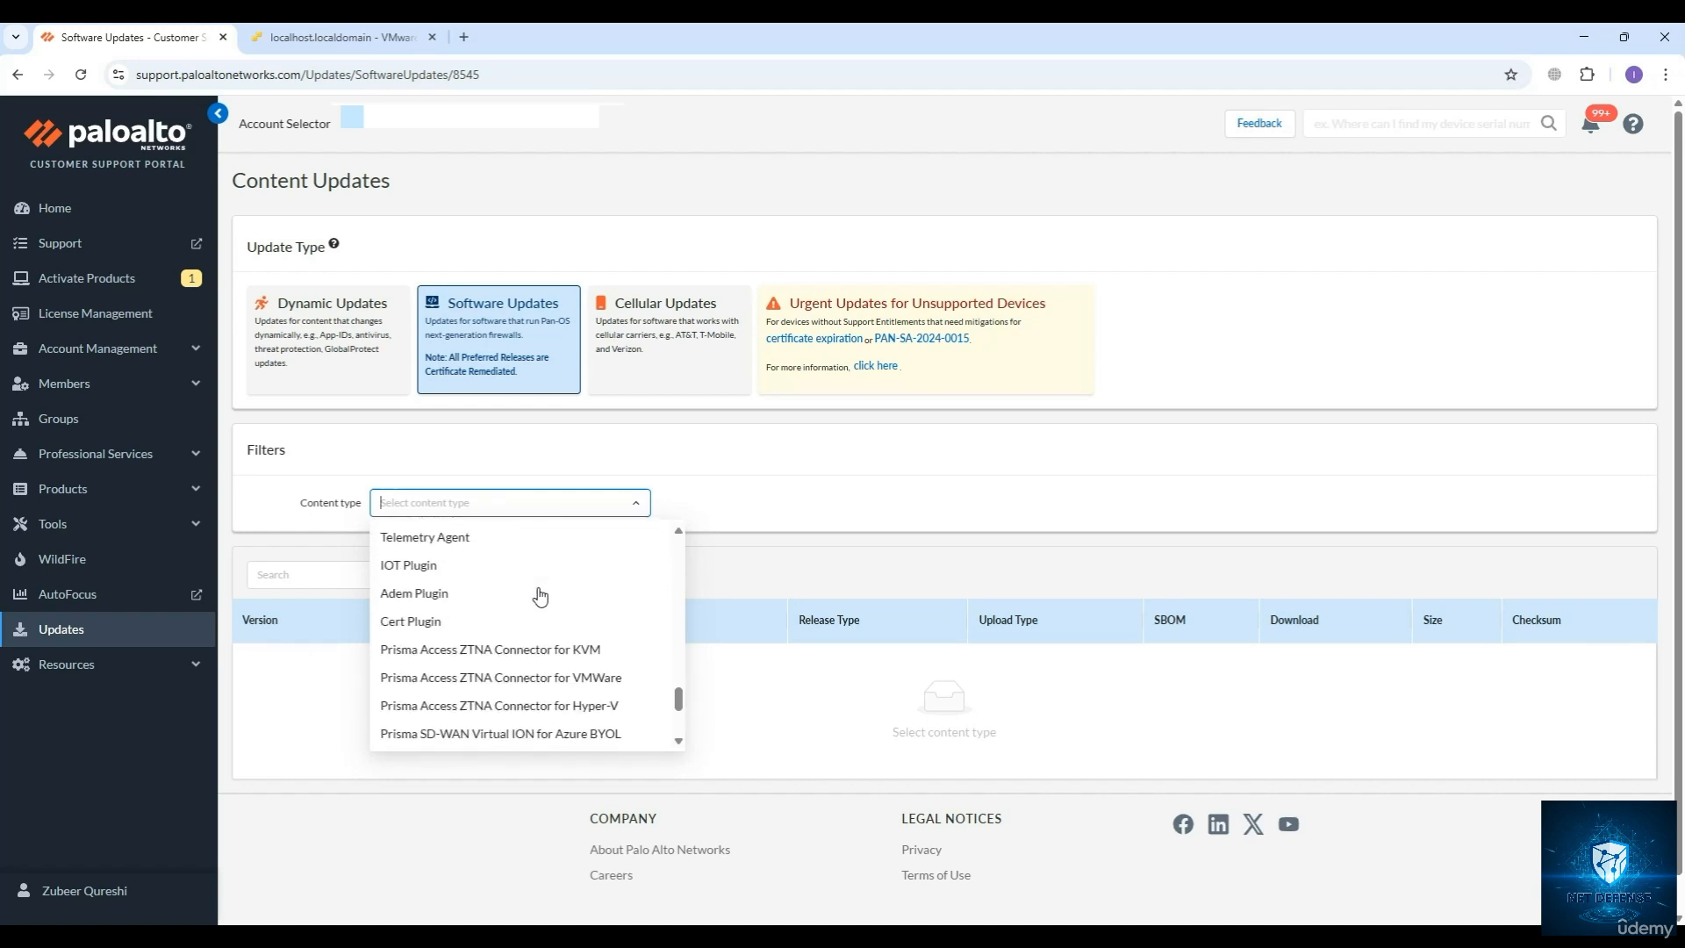
{"action": "scroll", "coordinate": [539, 596], "scroll_direction": "up", "scroll_amount": 3}
{"action": "scroll", "coordinate": [539, 596], "scroll_direction": "up", "scroll_amount": 4}
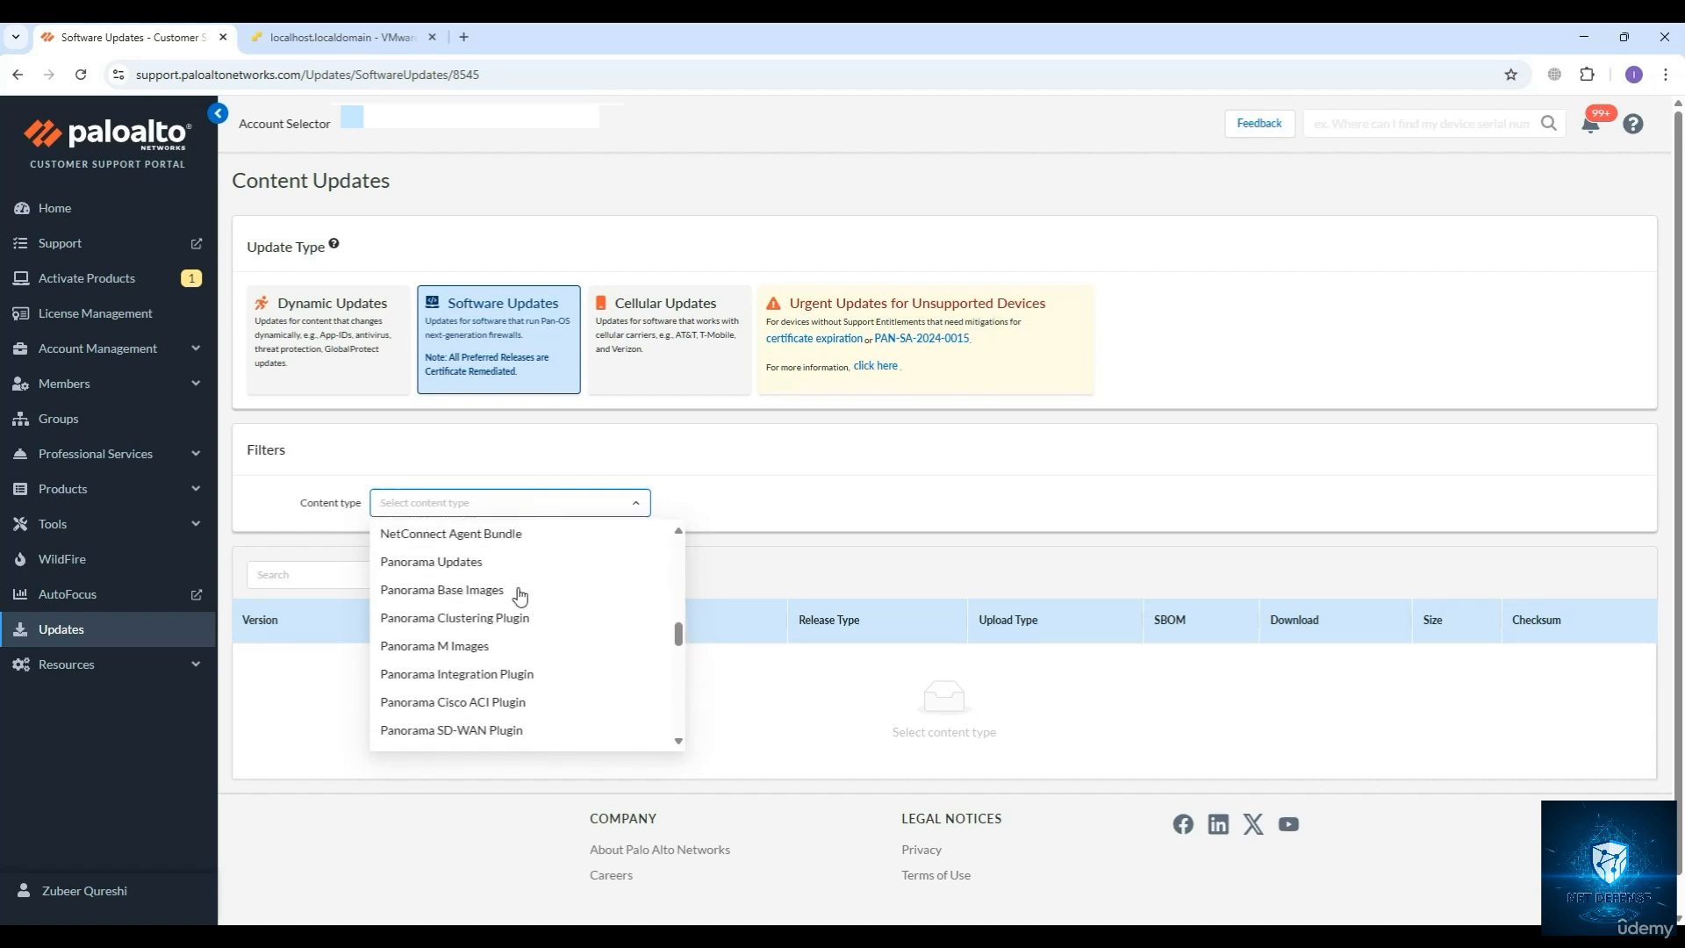
{"action": "left_click", "coordinate": [481, 591]}
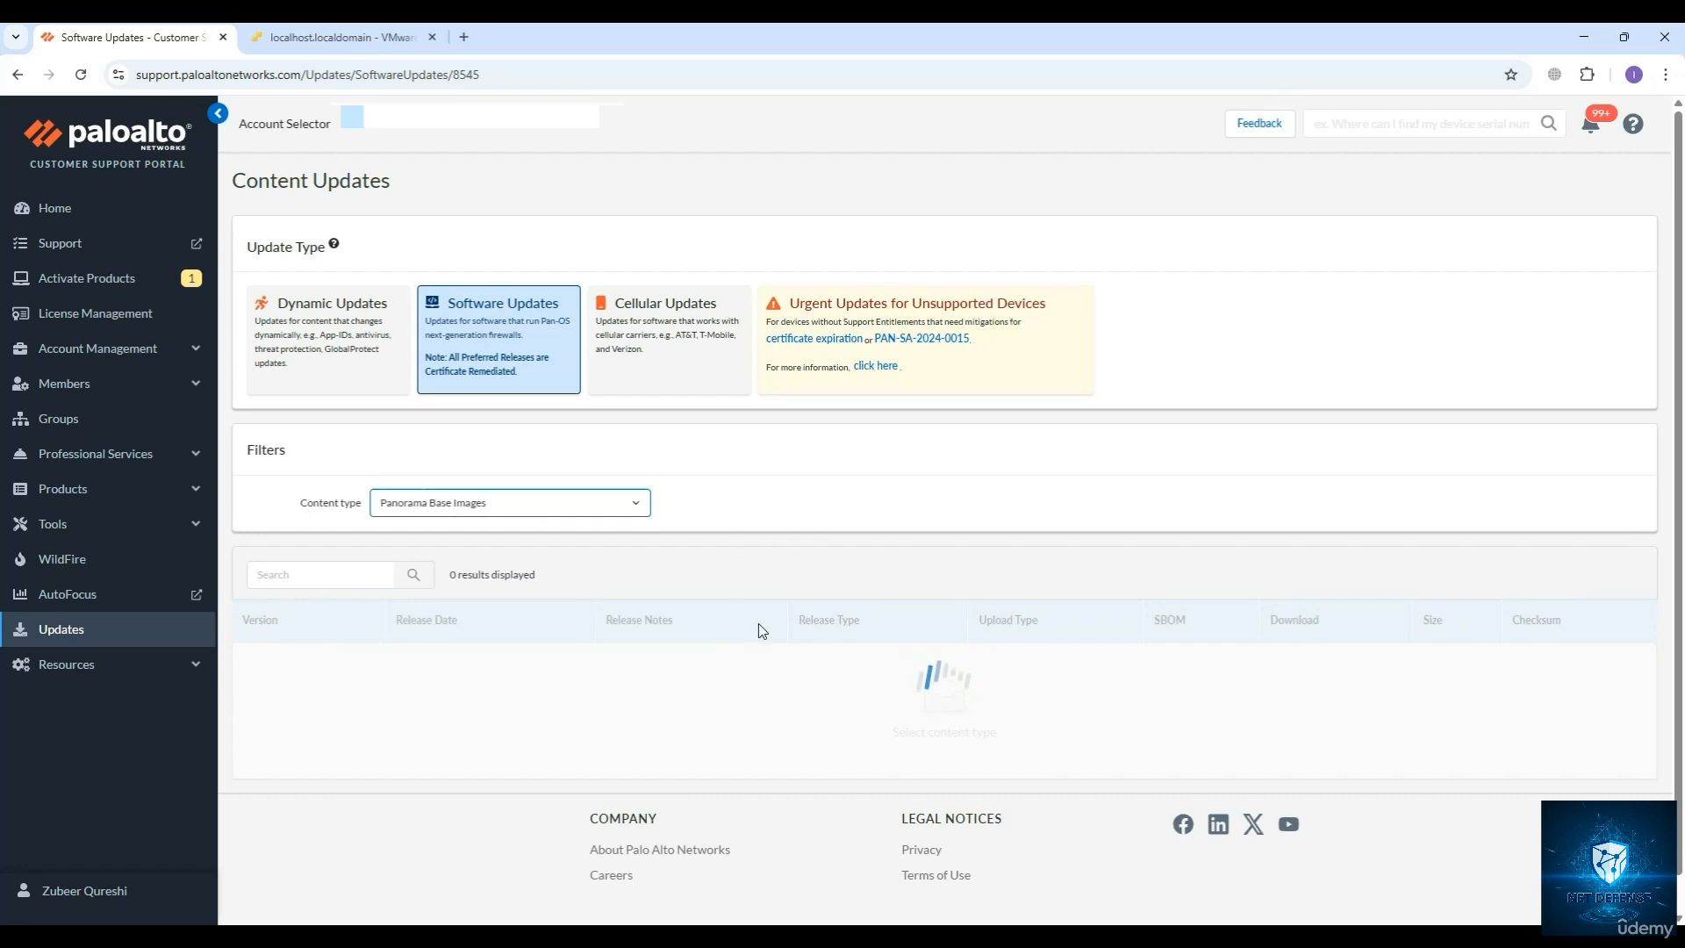
Search the Panorama base images for version 11.1.0.
{"action": "scroll", "coordinate": [760, 624], "scroll_direction": "down", "scroll_amount": 1}
{"action": "scroll", "coordinate": [451, 613], "scroll_direction": "down", "scroll_amount": 3}
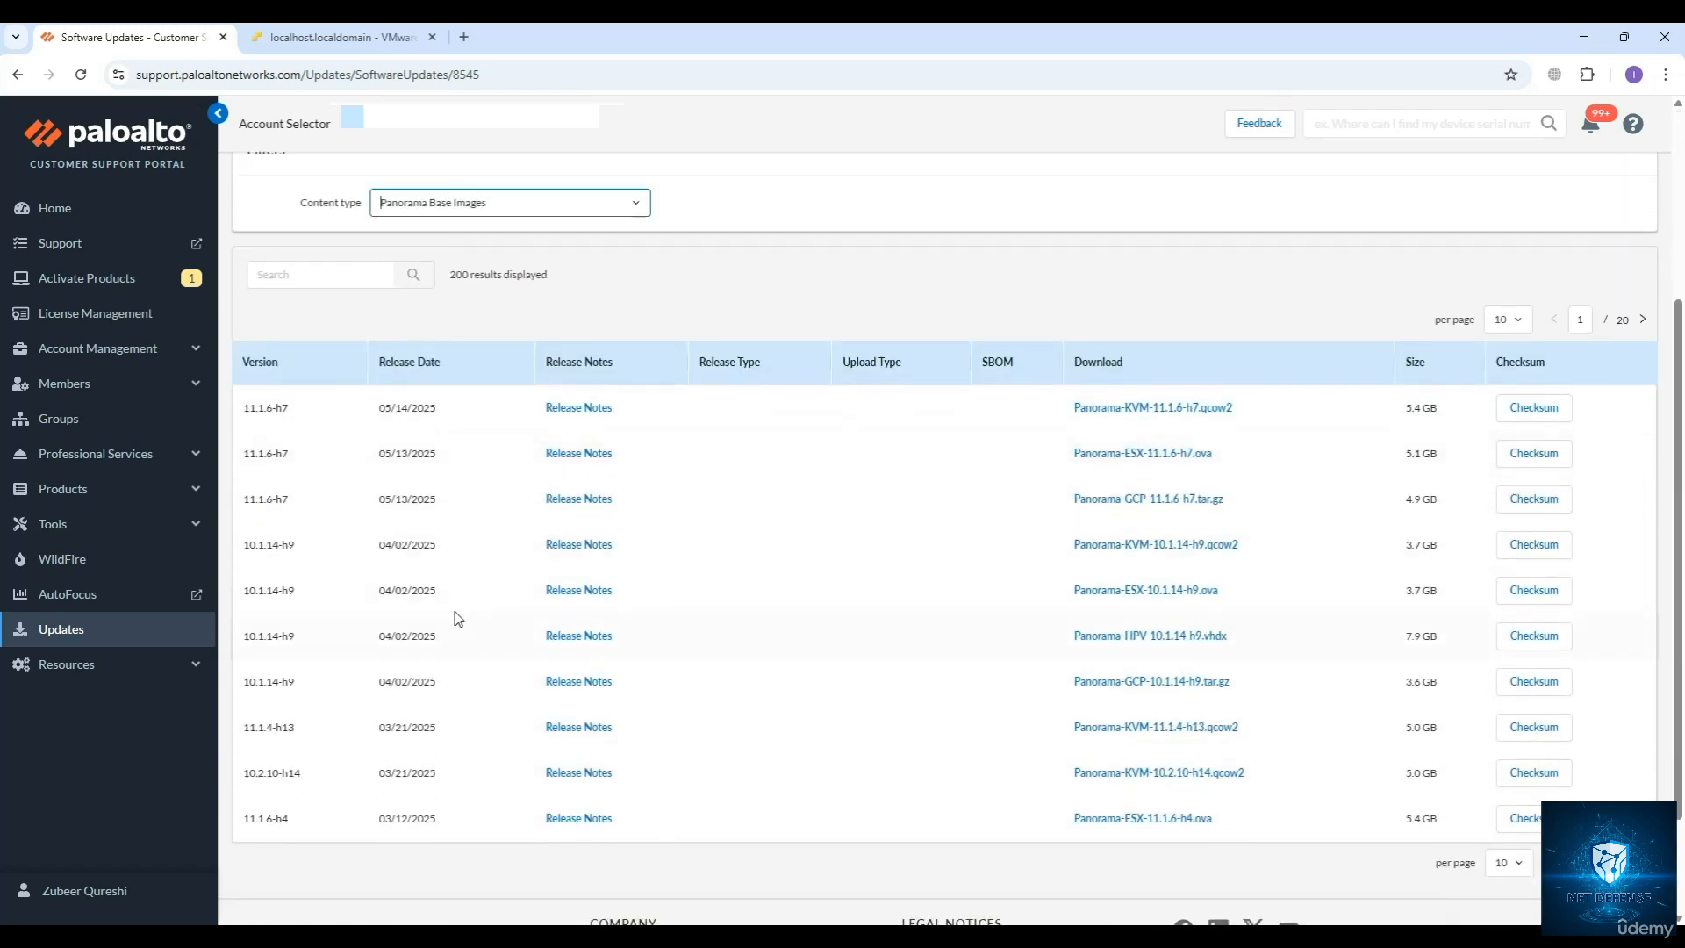
{"action": "scroll", "coordinate": [436, 594], "scroll_direction": "up", "scroll_amount": 1}
{"action": "left_click", "coordinate": [286, 362]}
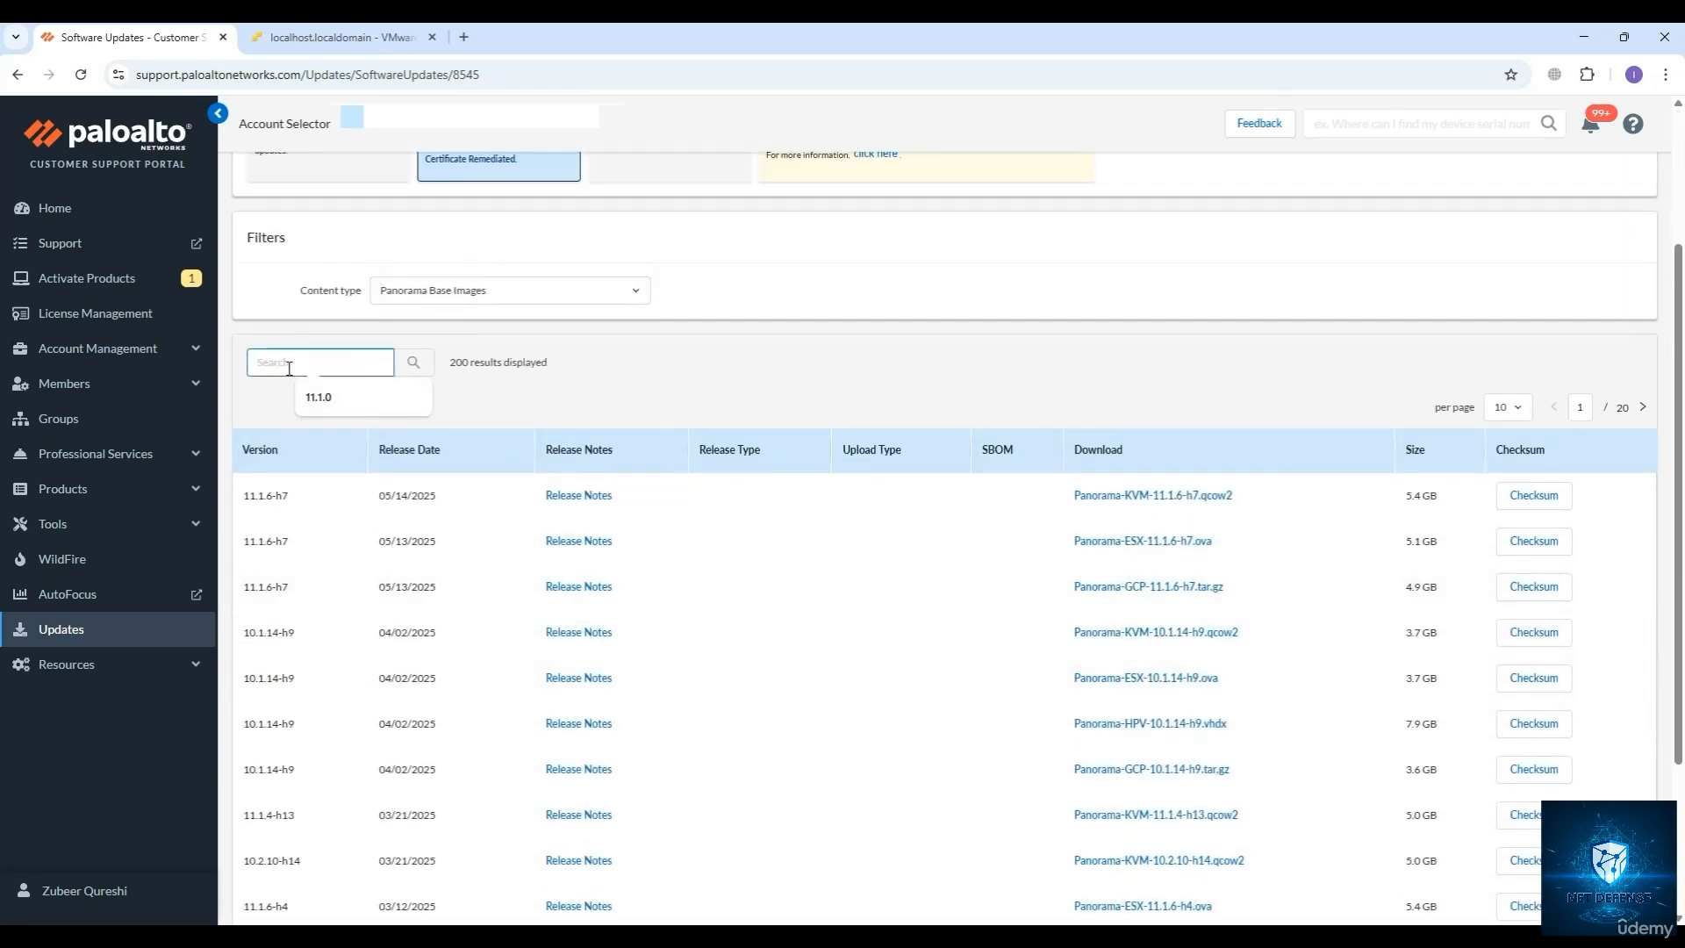
{"action": "left_click", "coordinate": [311, 395]}
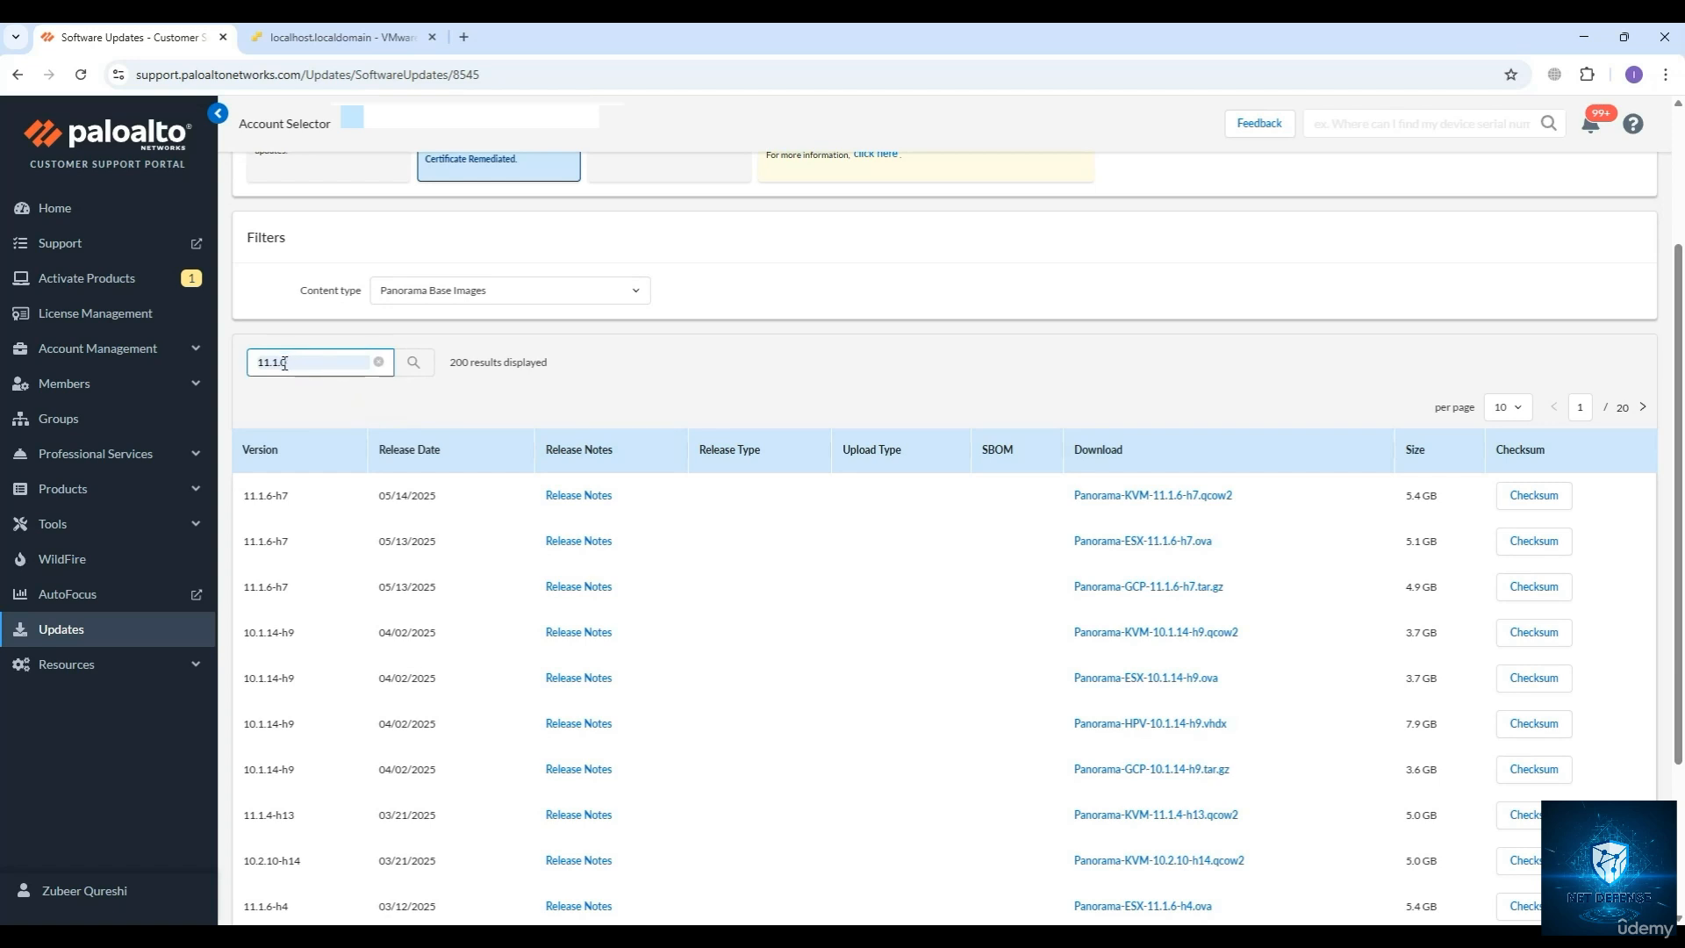
{"action": "key", "text": "Return"}
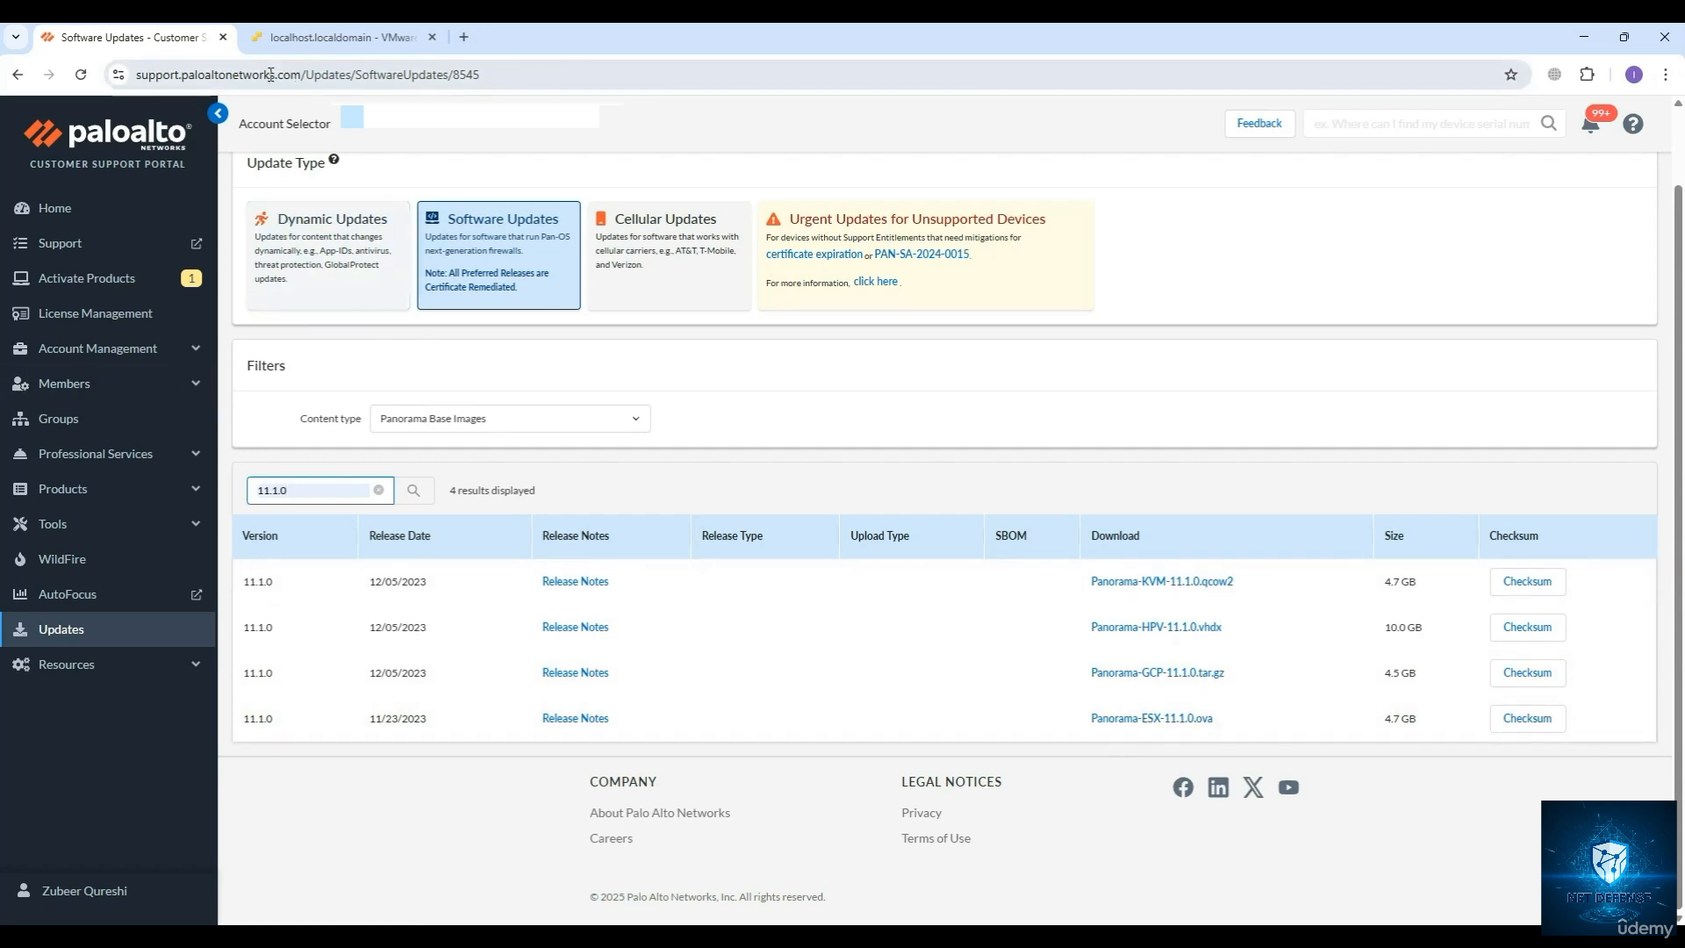
Switch back to VMware ESXi and start a new virtual machine deployed from an OVF or OVA file.
{"action": "left_click", "coordinate": [279, 39]}
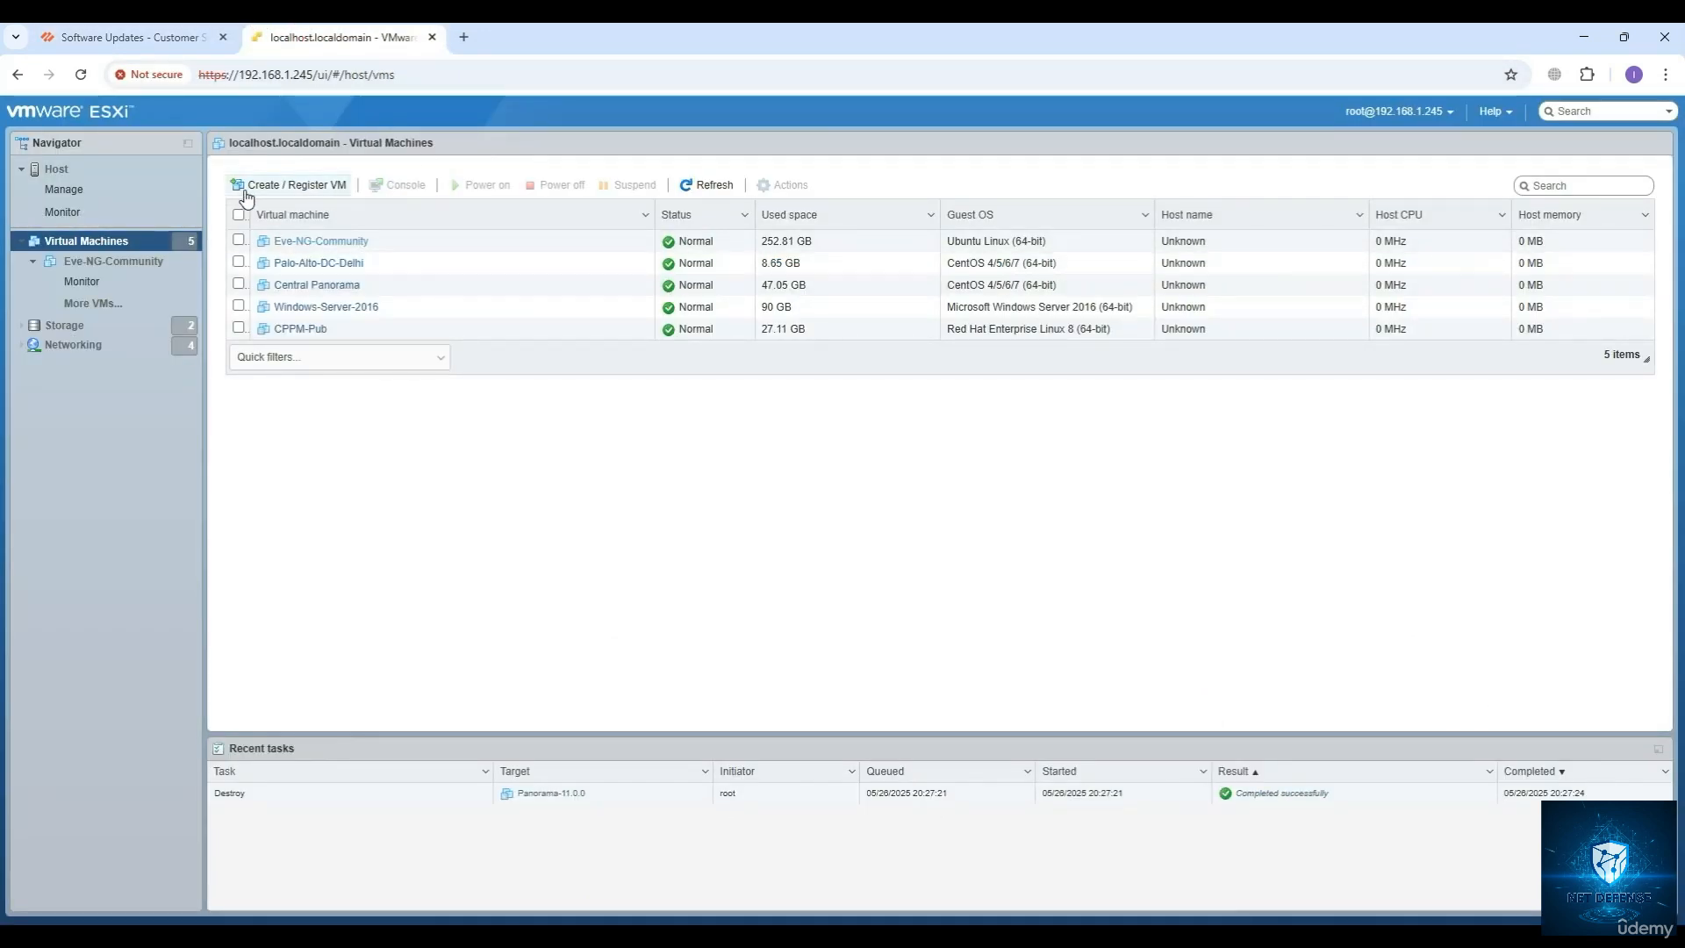
{"action": "left_click", "coordinate": [288, 185]}
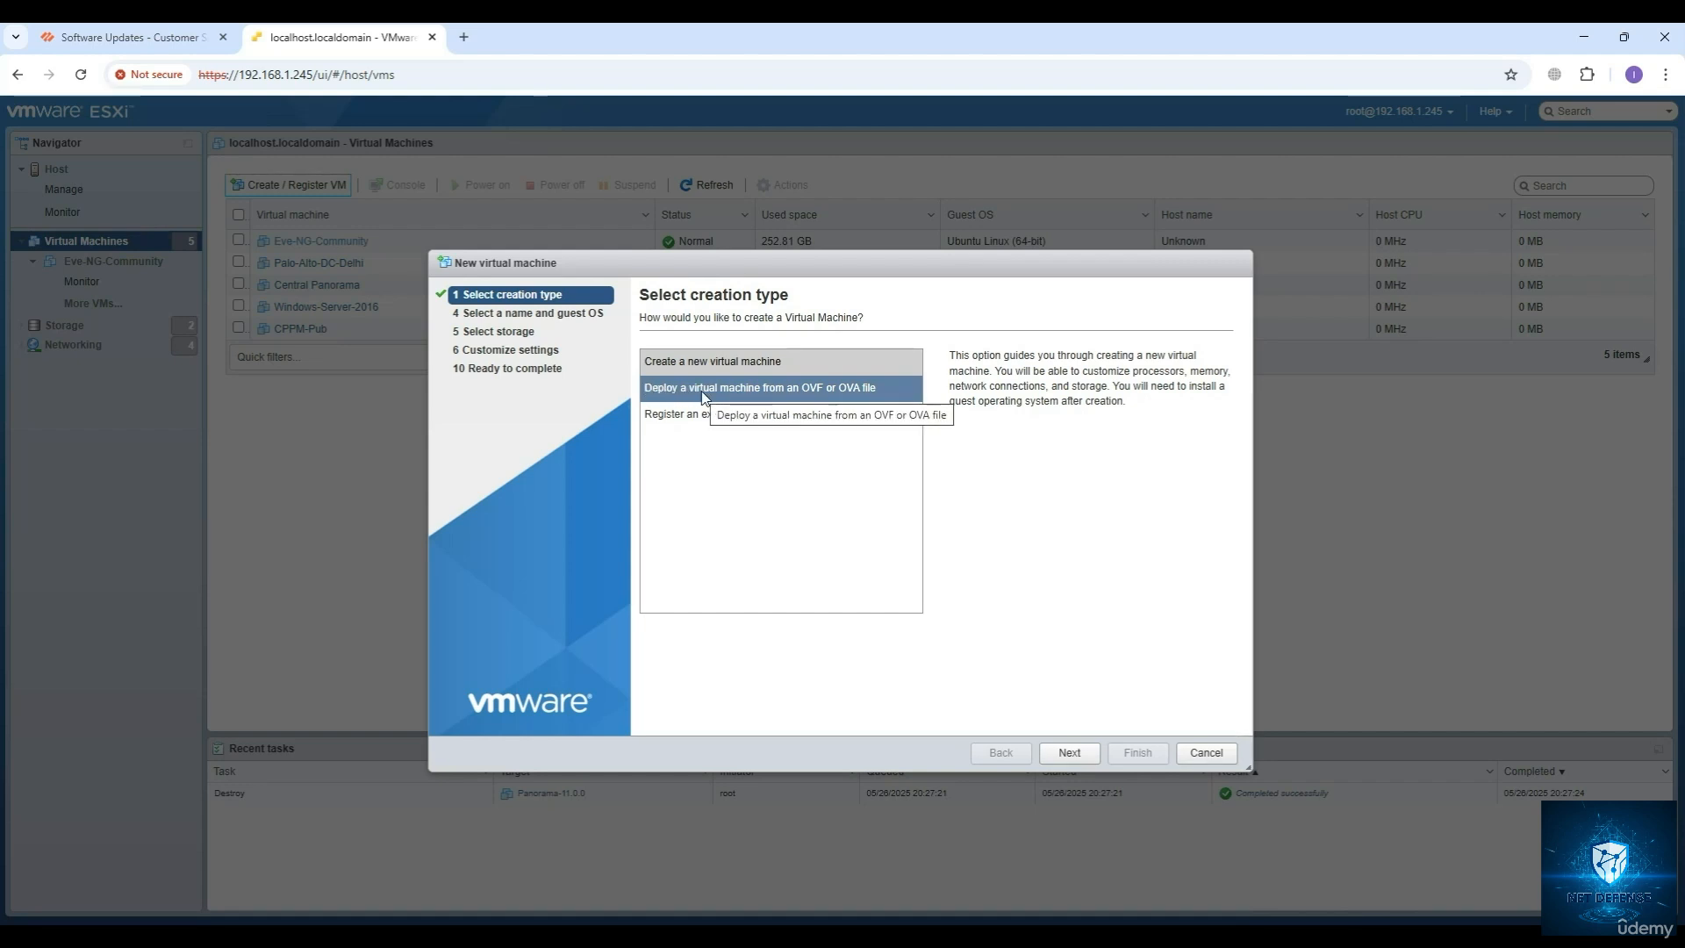
{"action": "left_click", "coordinate": [765, 389]}
{"action": "left_click", "coordinate": [1070, 751]}
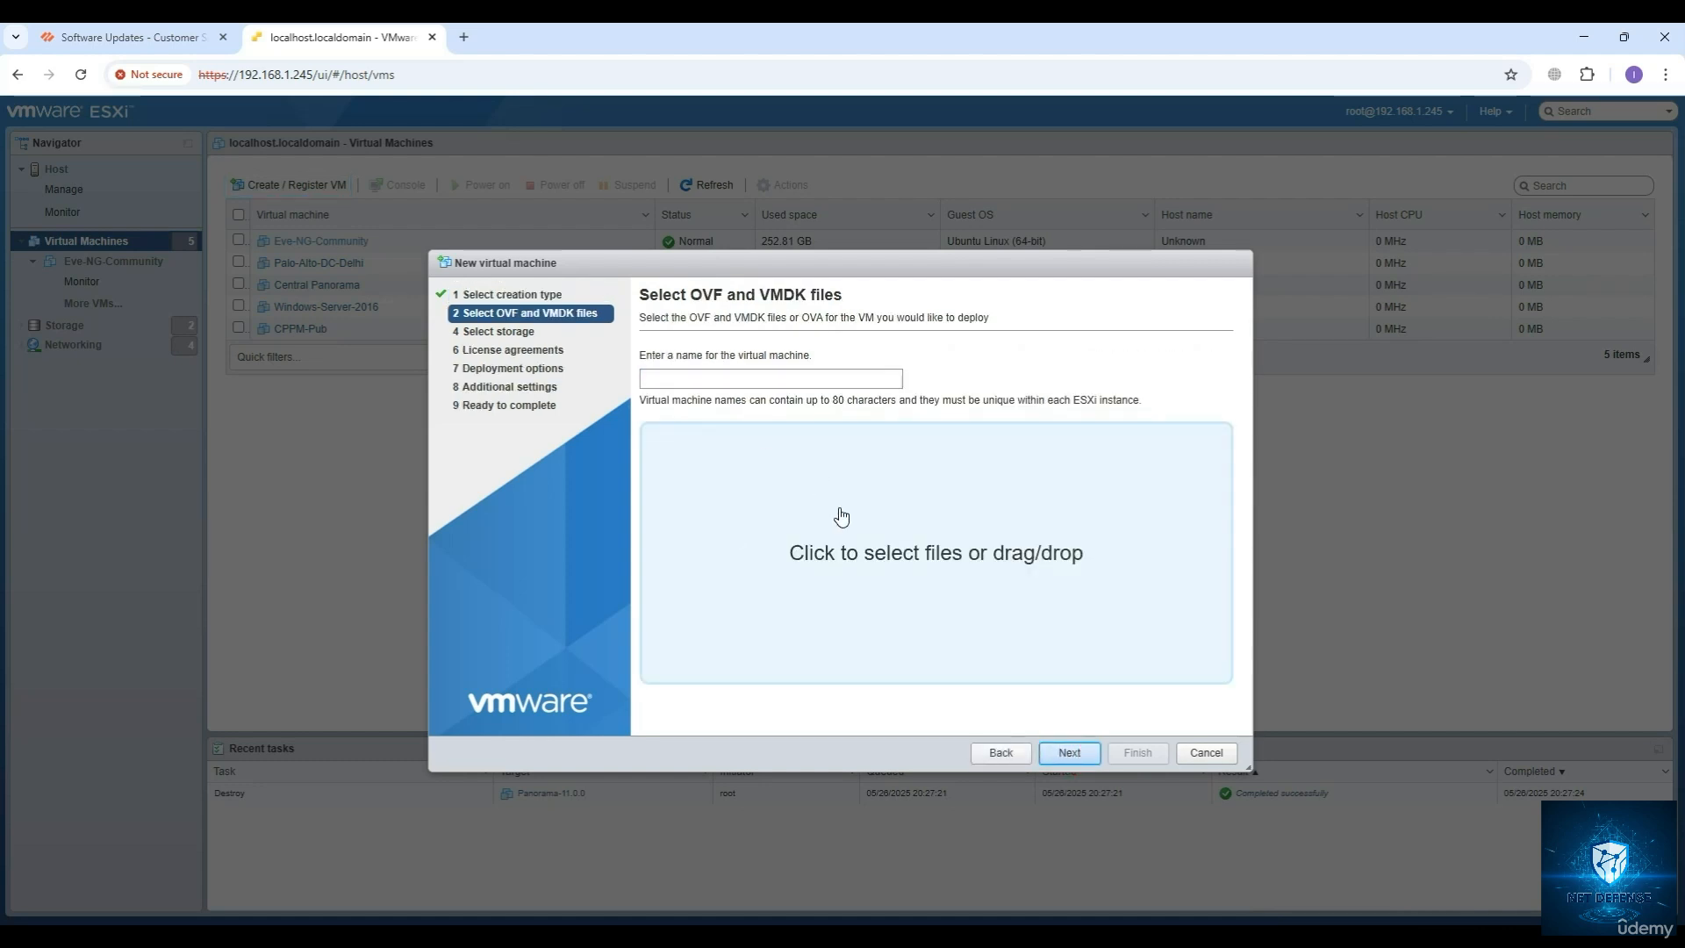
Name the new virtual machine Panorama-US-2.
{"action": "left_click", "coordinate": [668, 380]}
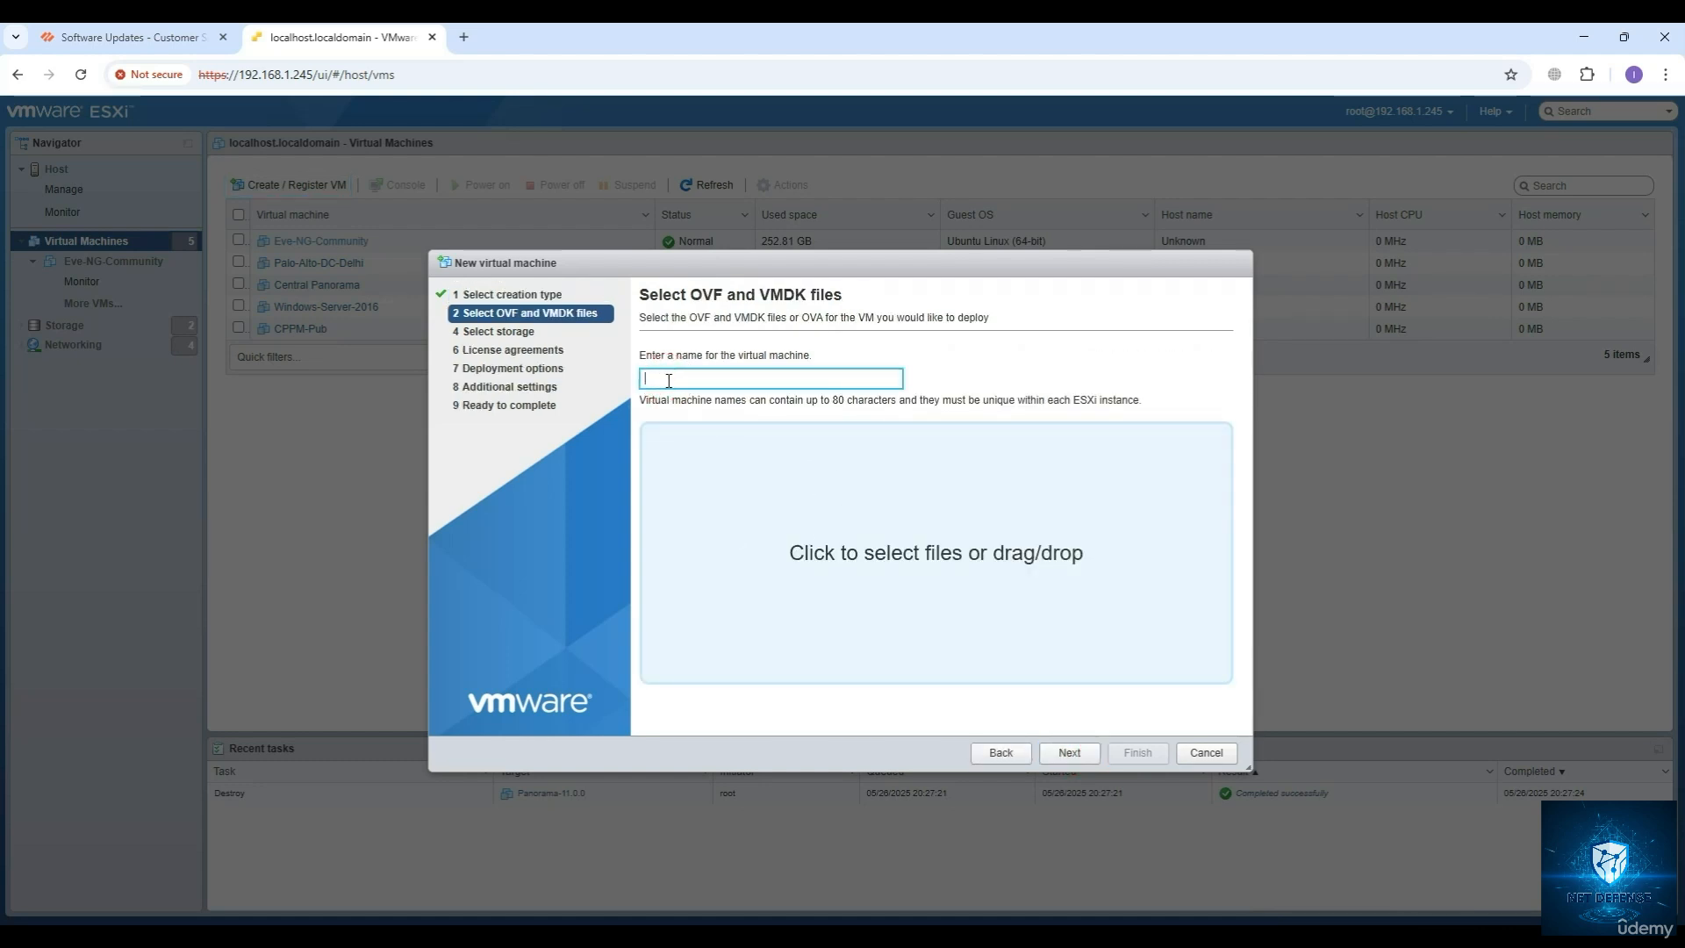
{"action": "type", "text": "Panor"}
{"action": "type", "text": "ama-US-2"}
Add Panorama-ESX-11.1.0.ova from the OVAs folder on Data (D:) as the deployment file.
{"action": "left_click", "coordinate": [706, 939]}
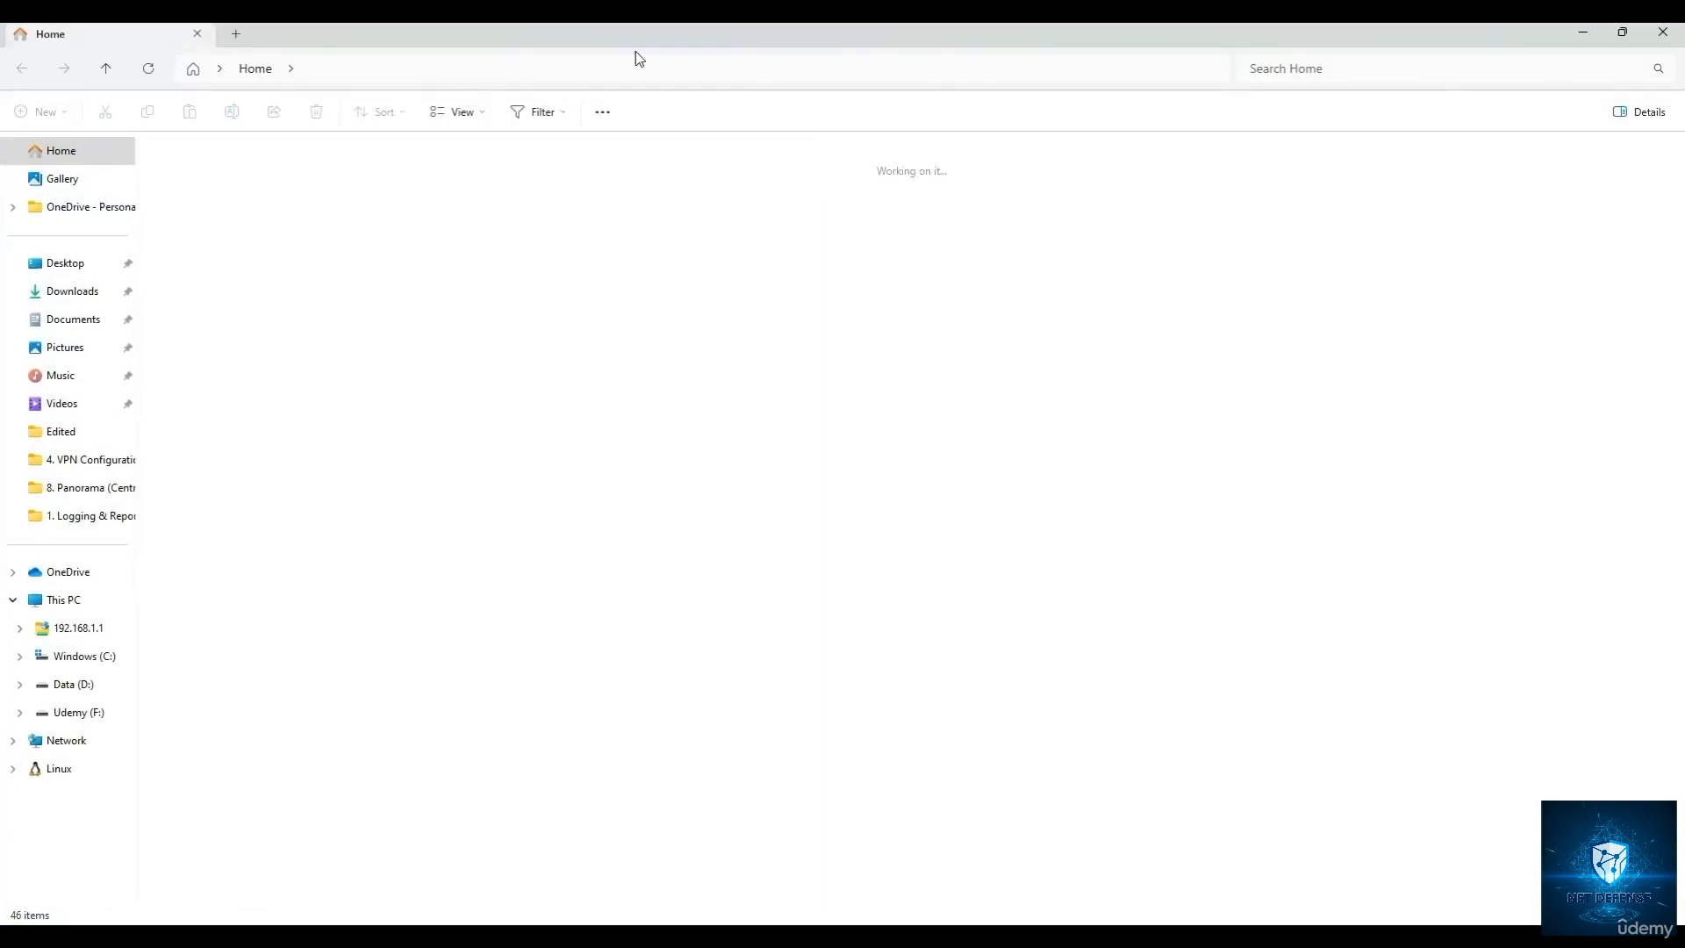
{"action": "left_click_drag", "start_coordinate": [635, 51], "coordinate": [2, 122]}
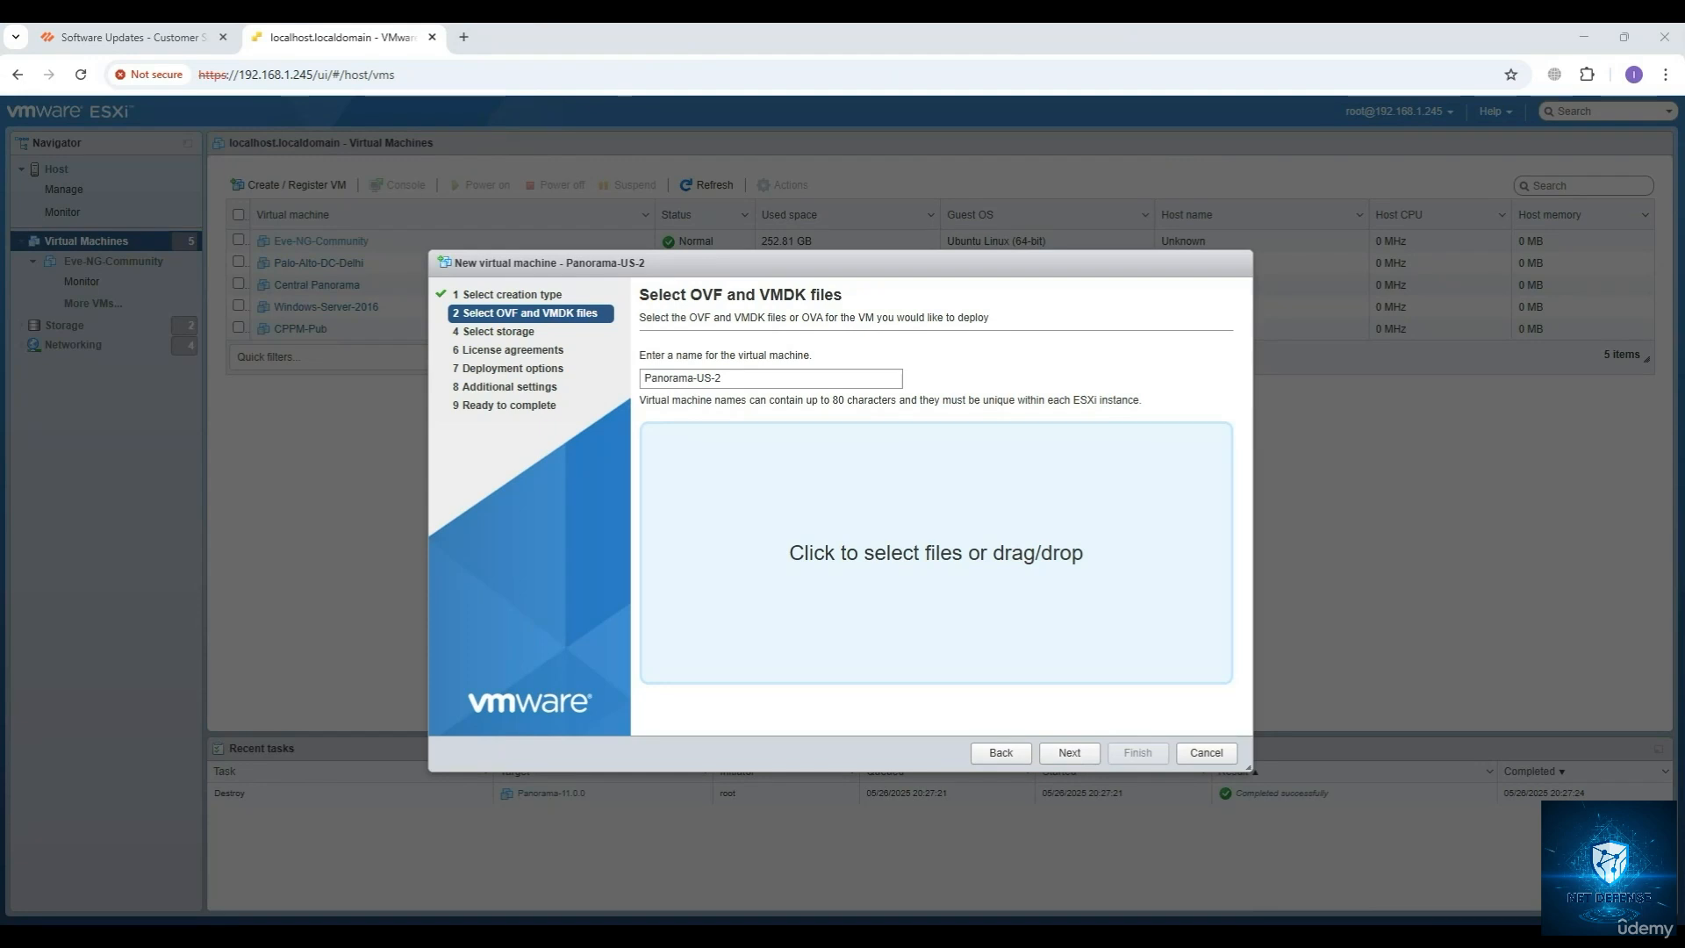
{"action": "left_click", "coordinate": [803, 553]}
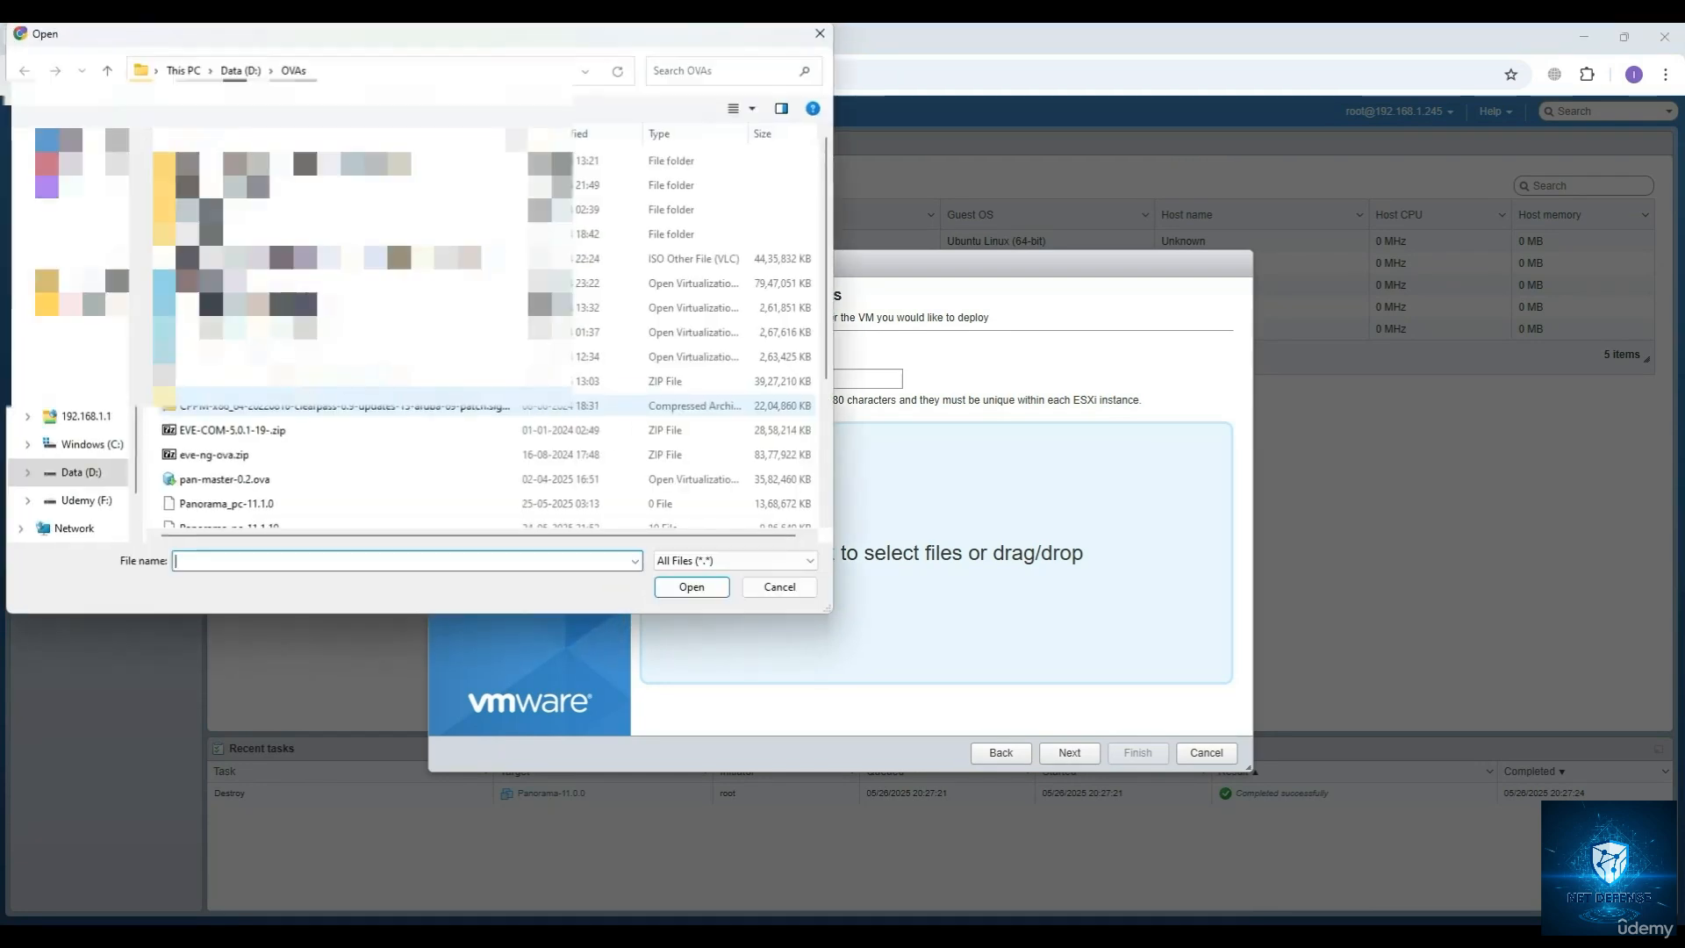
{"action": "scroll", "coordinate": [331, 458], "scroll_direction": "down", "scroll_amount": 2}
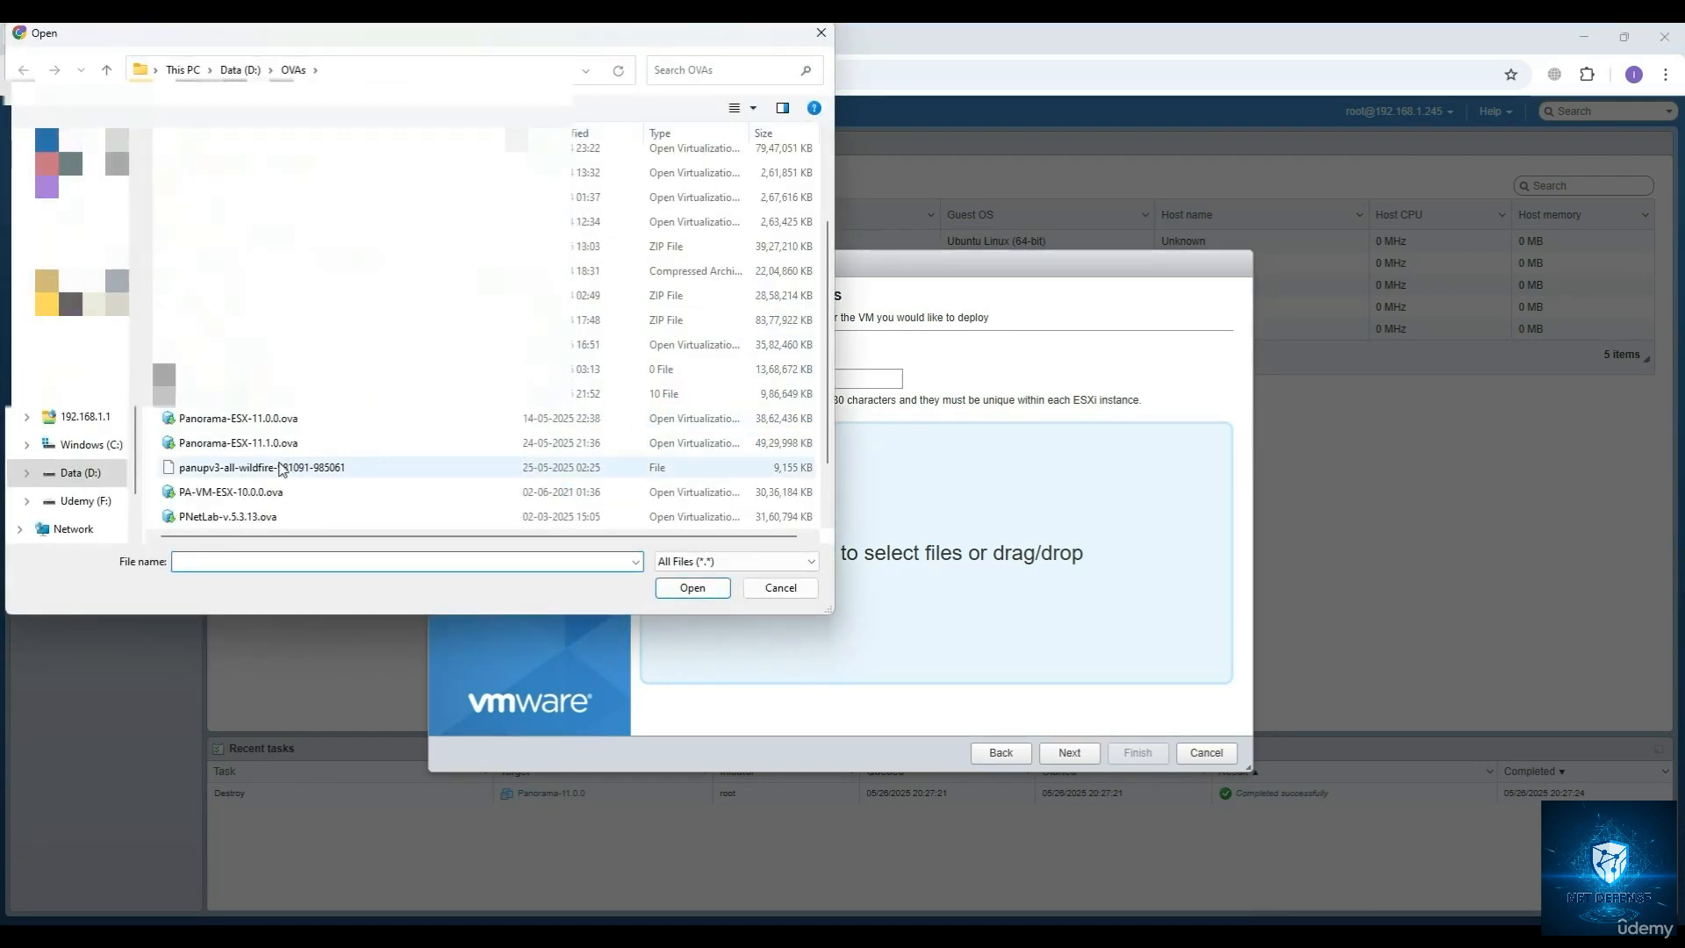
{"action": "left_click", "coordinate": [225, 492]}
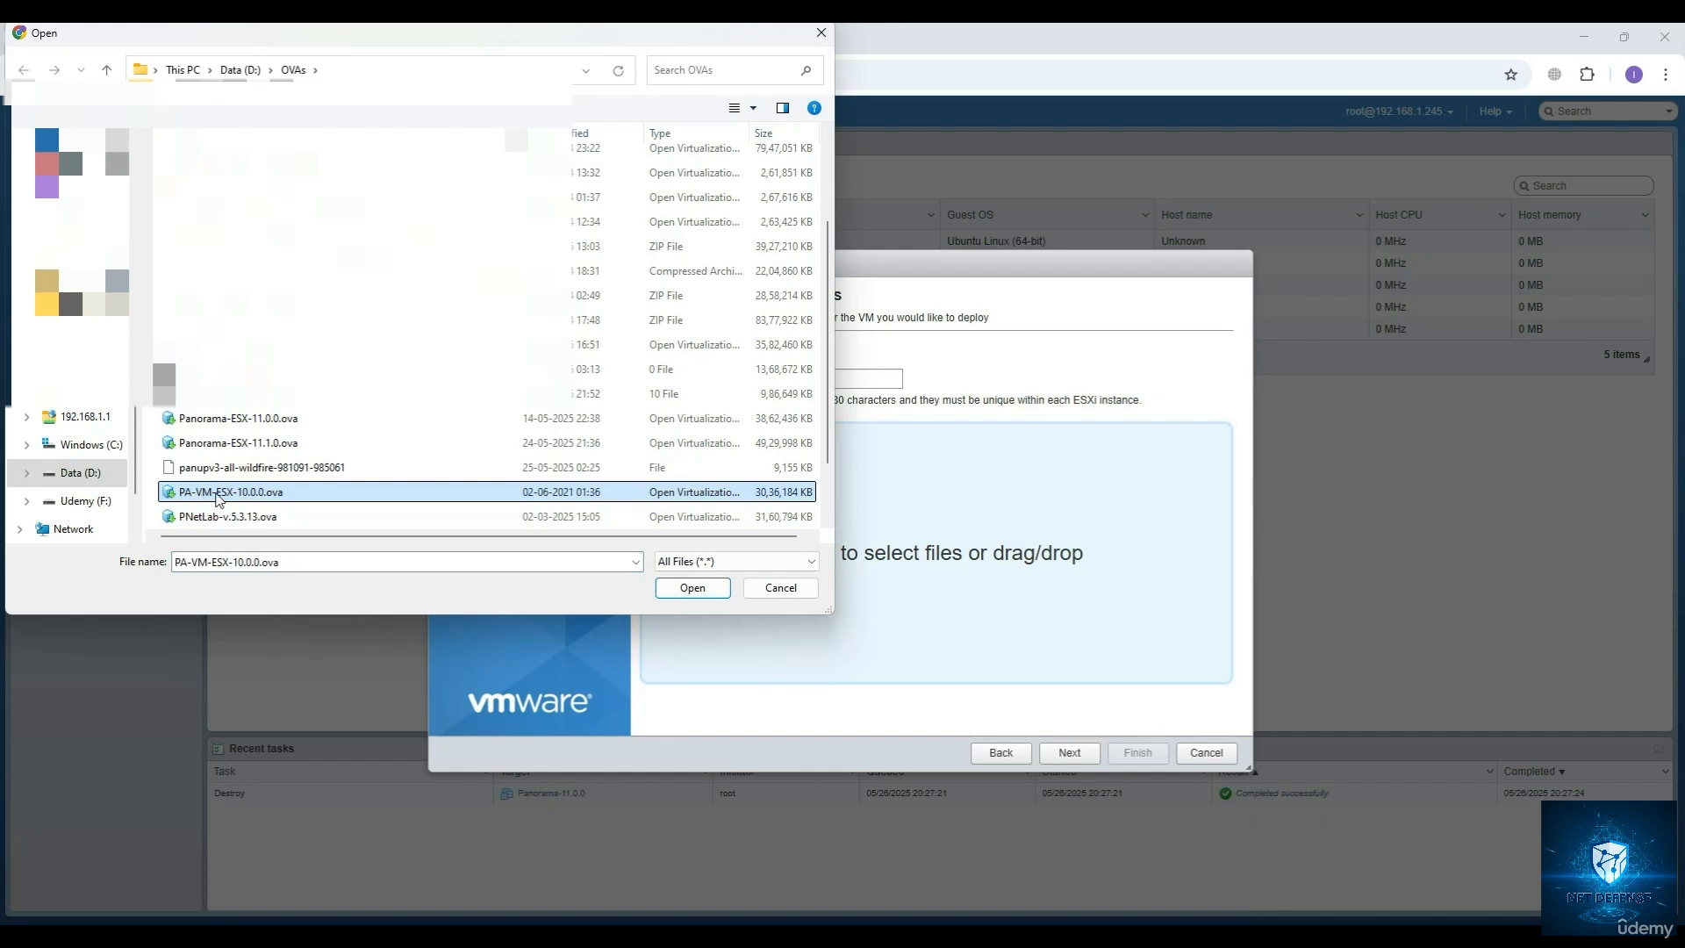
{"action": "left_click", "coordinate": [242, 444]}
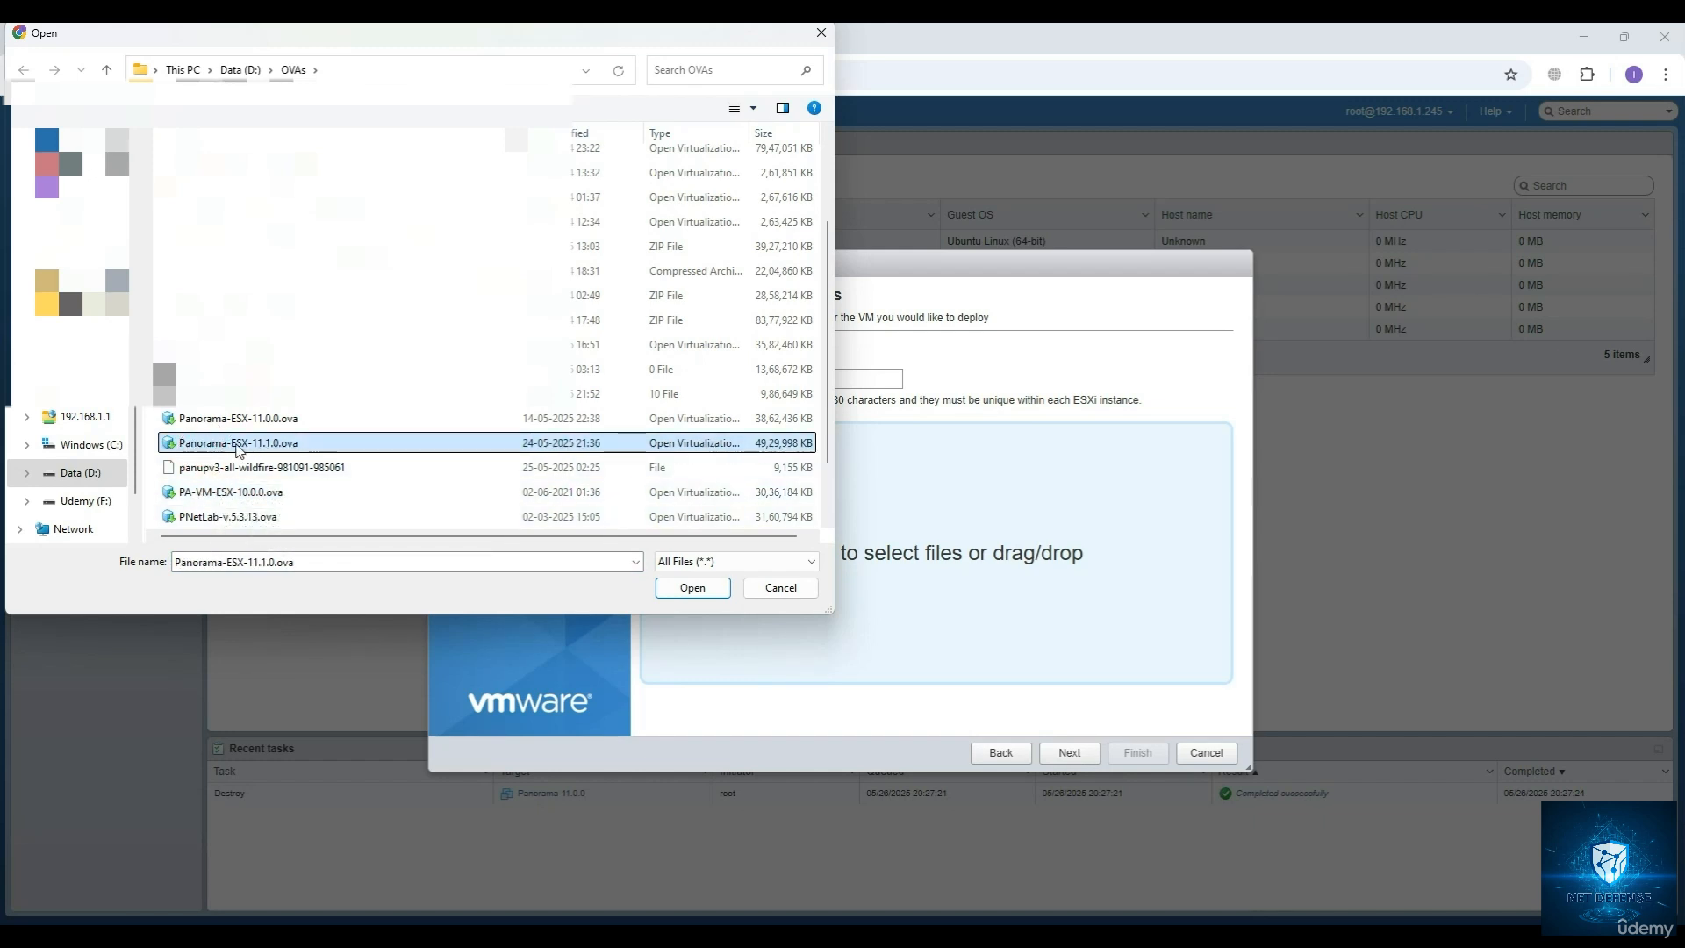
{"action": "double_click", "coordinate": [264, 450]}
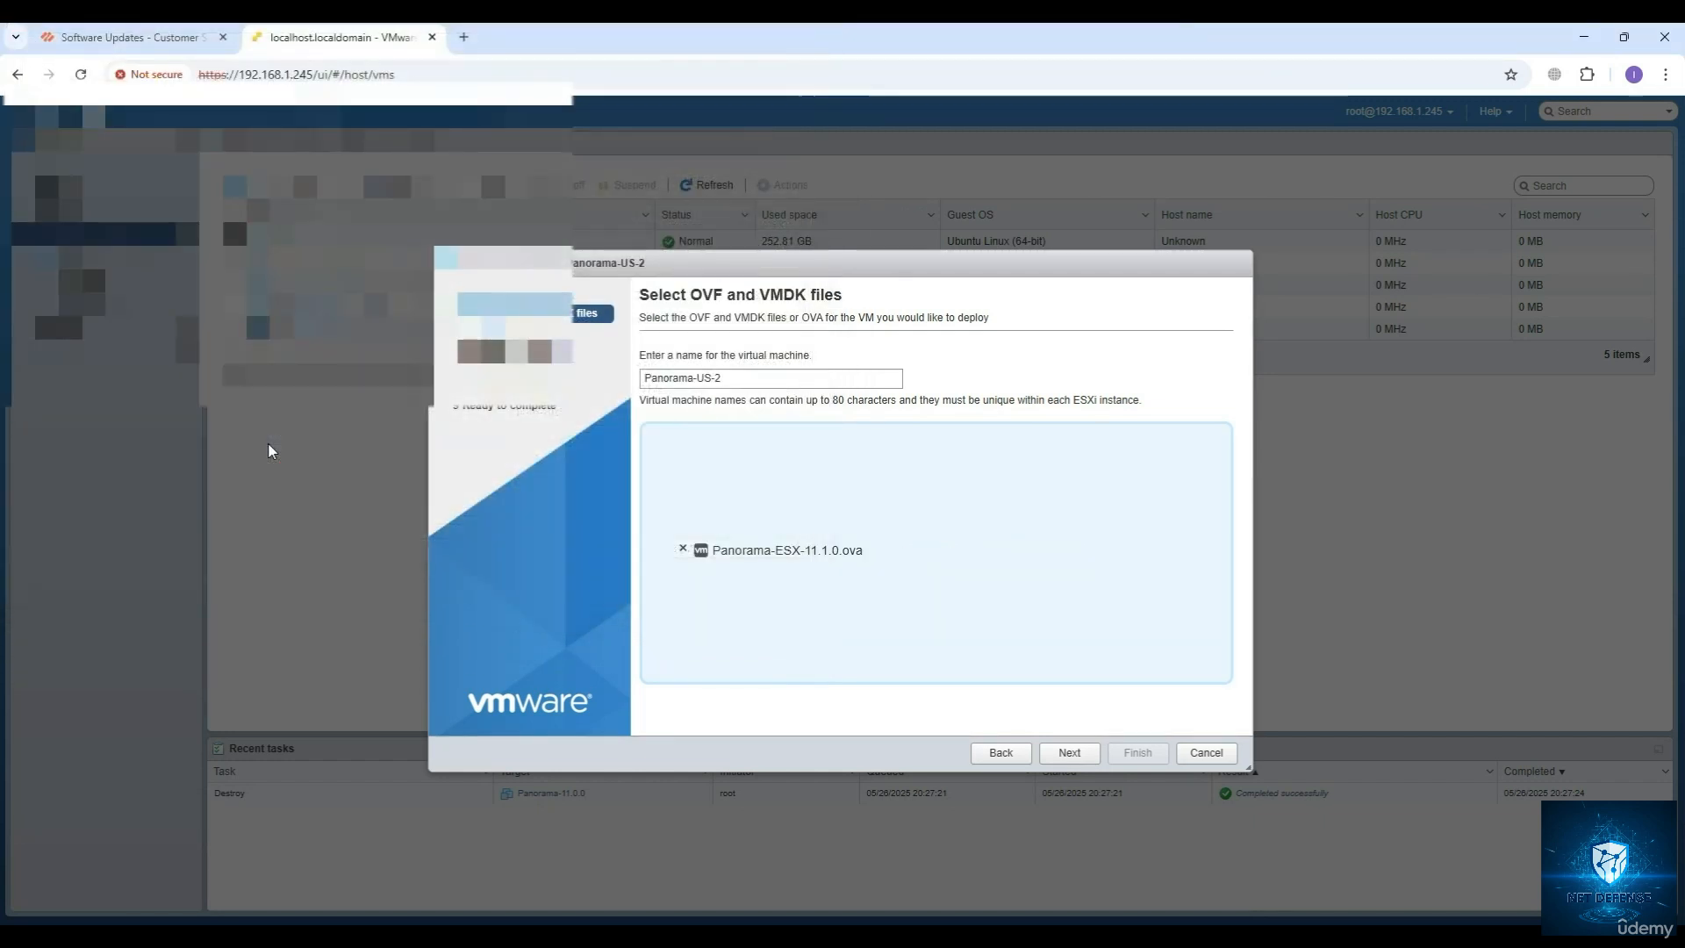
Continue to storage selection and choose datastore2 for the virtual machine's configuration files and disks.
{"action": "left_click", "coordinate": [1068, 752]}
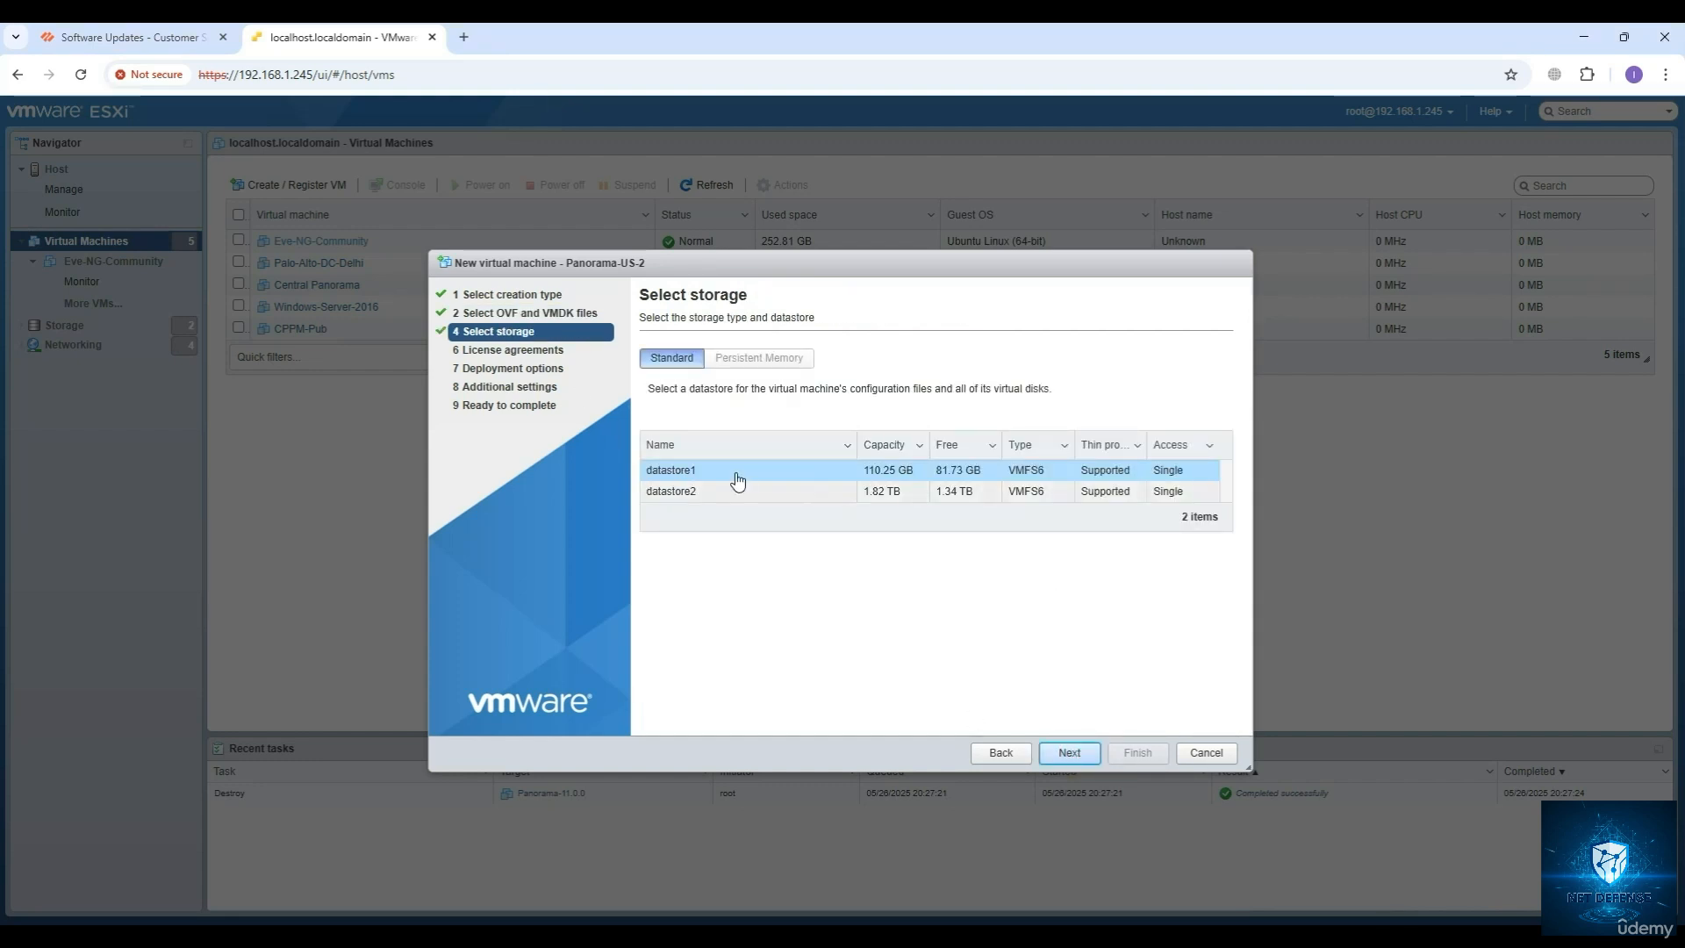
{"action": "left_click", "coordinate": [711, 495]}
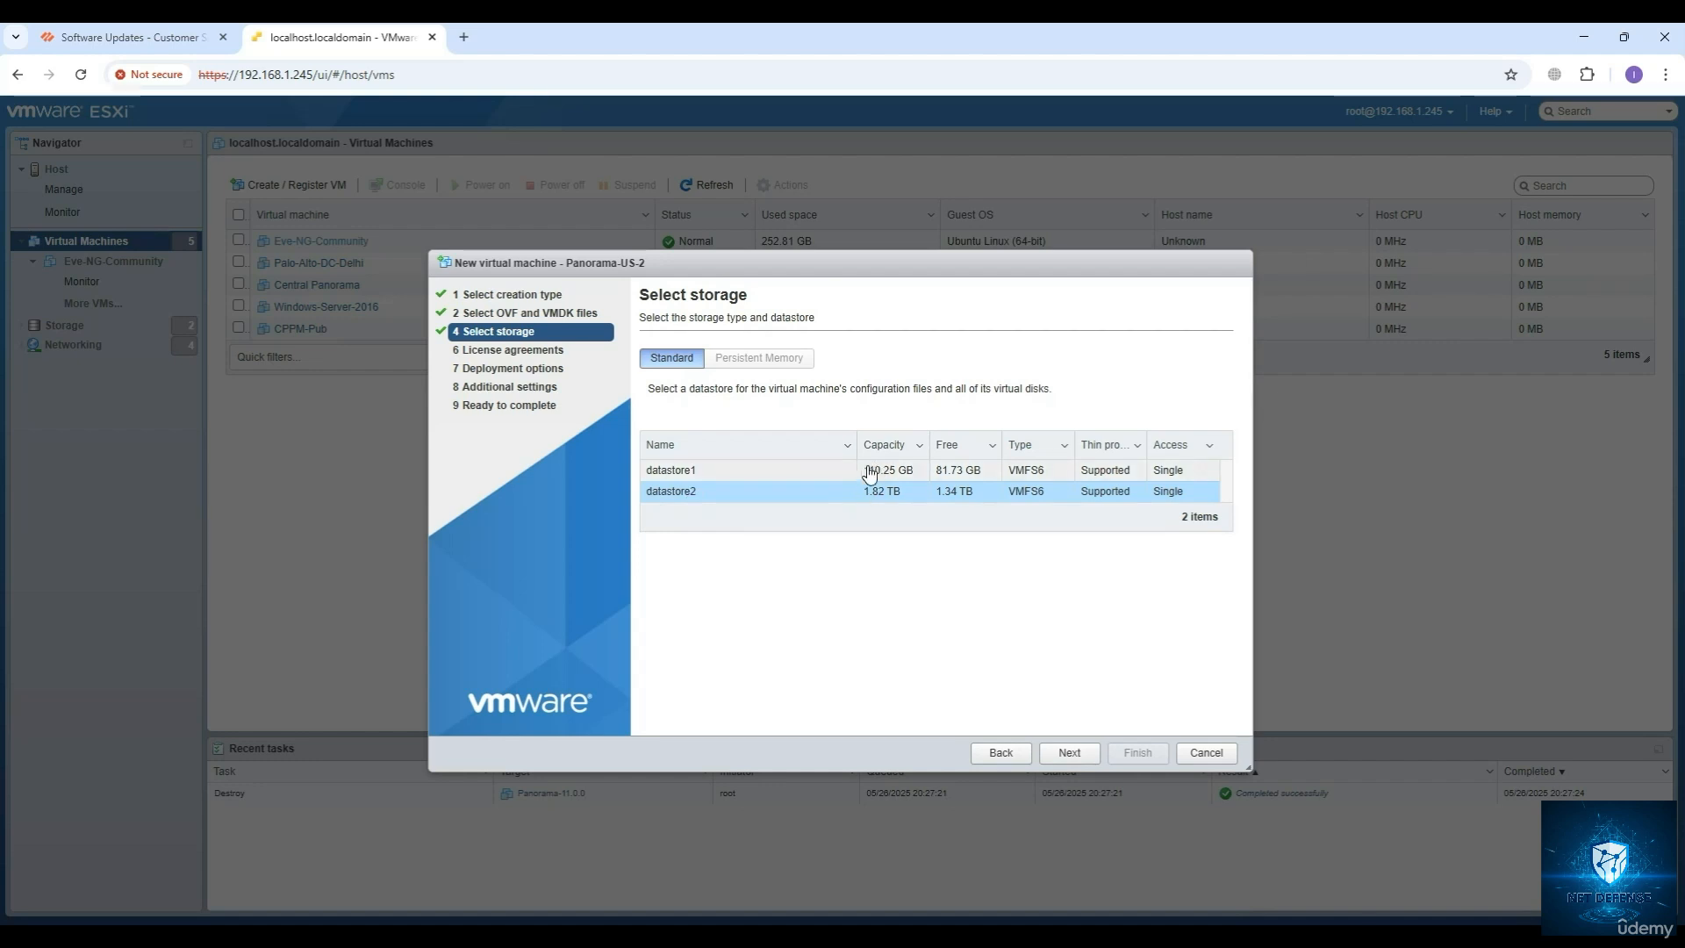
{"action": "left_click", "coordinate": [1069, 752]}
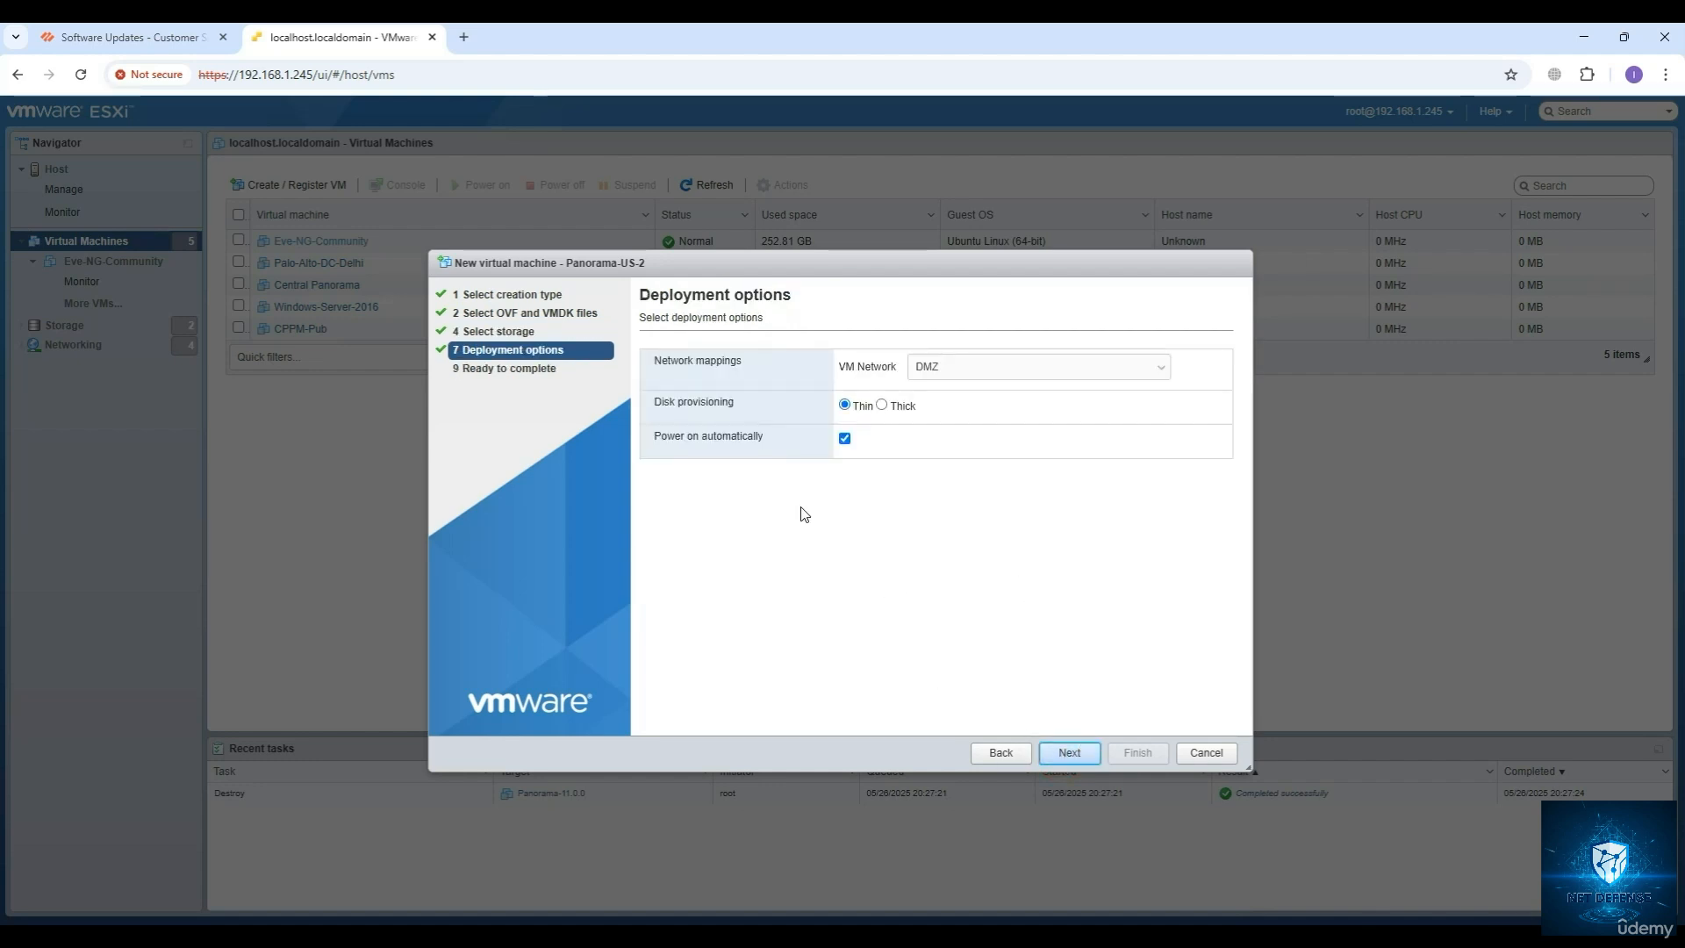
Map the deployment's network to VM Network and use Thin disk provisioning.
{"action": "left_click", "coordinate": [934, 372]}
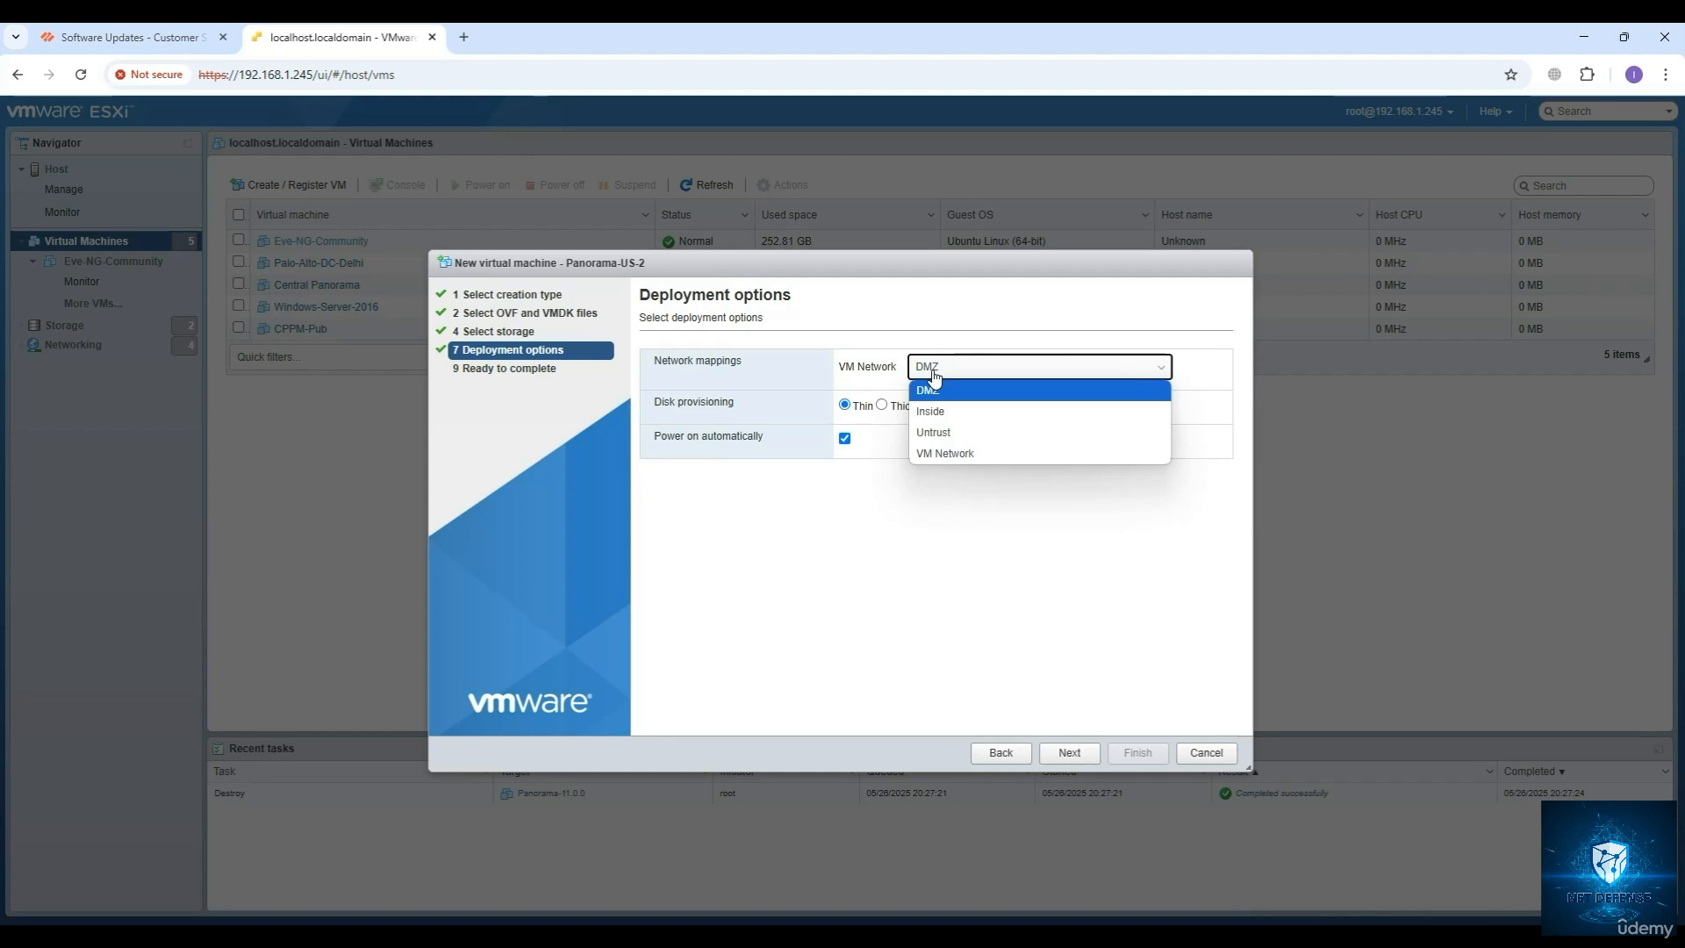
{"action": "left_click", "coordinate": [954, 455]}
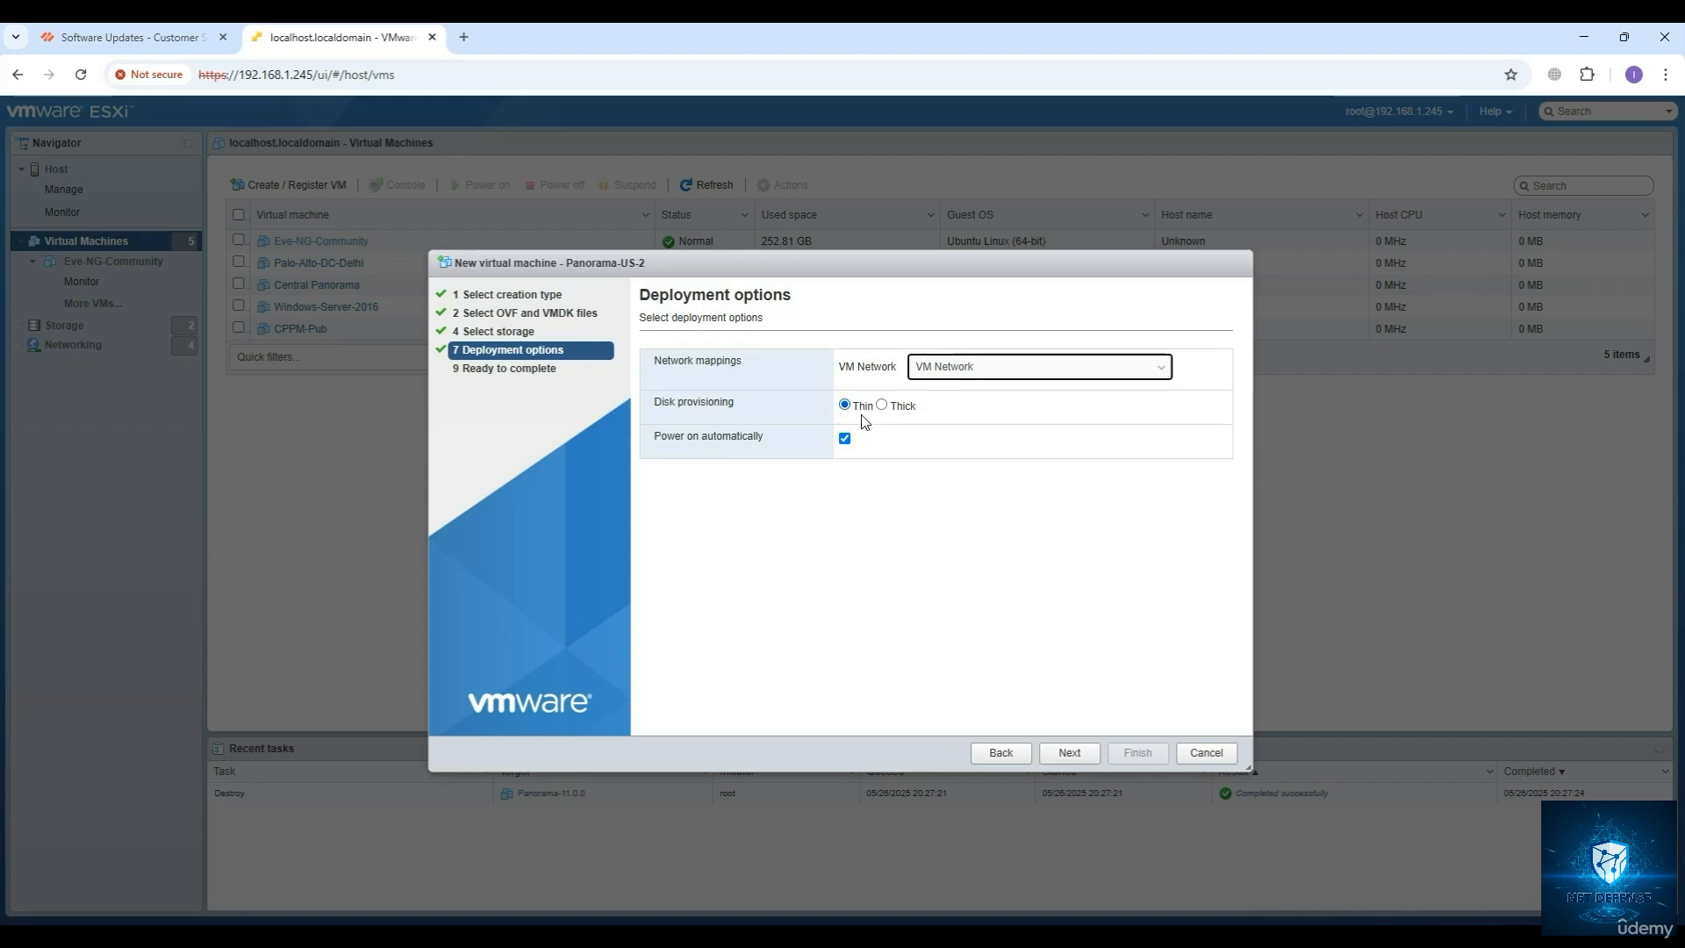
{"action": "left_click", "coordinate": [886, 405]}
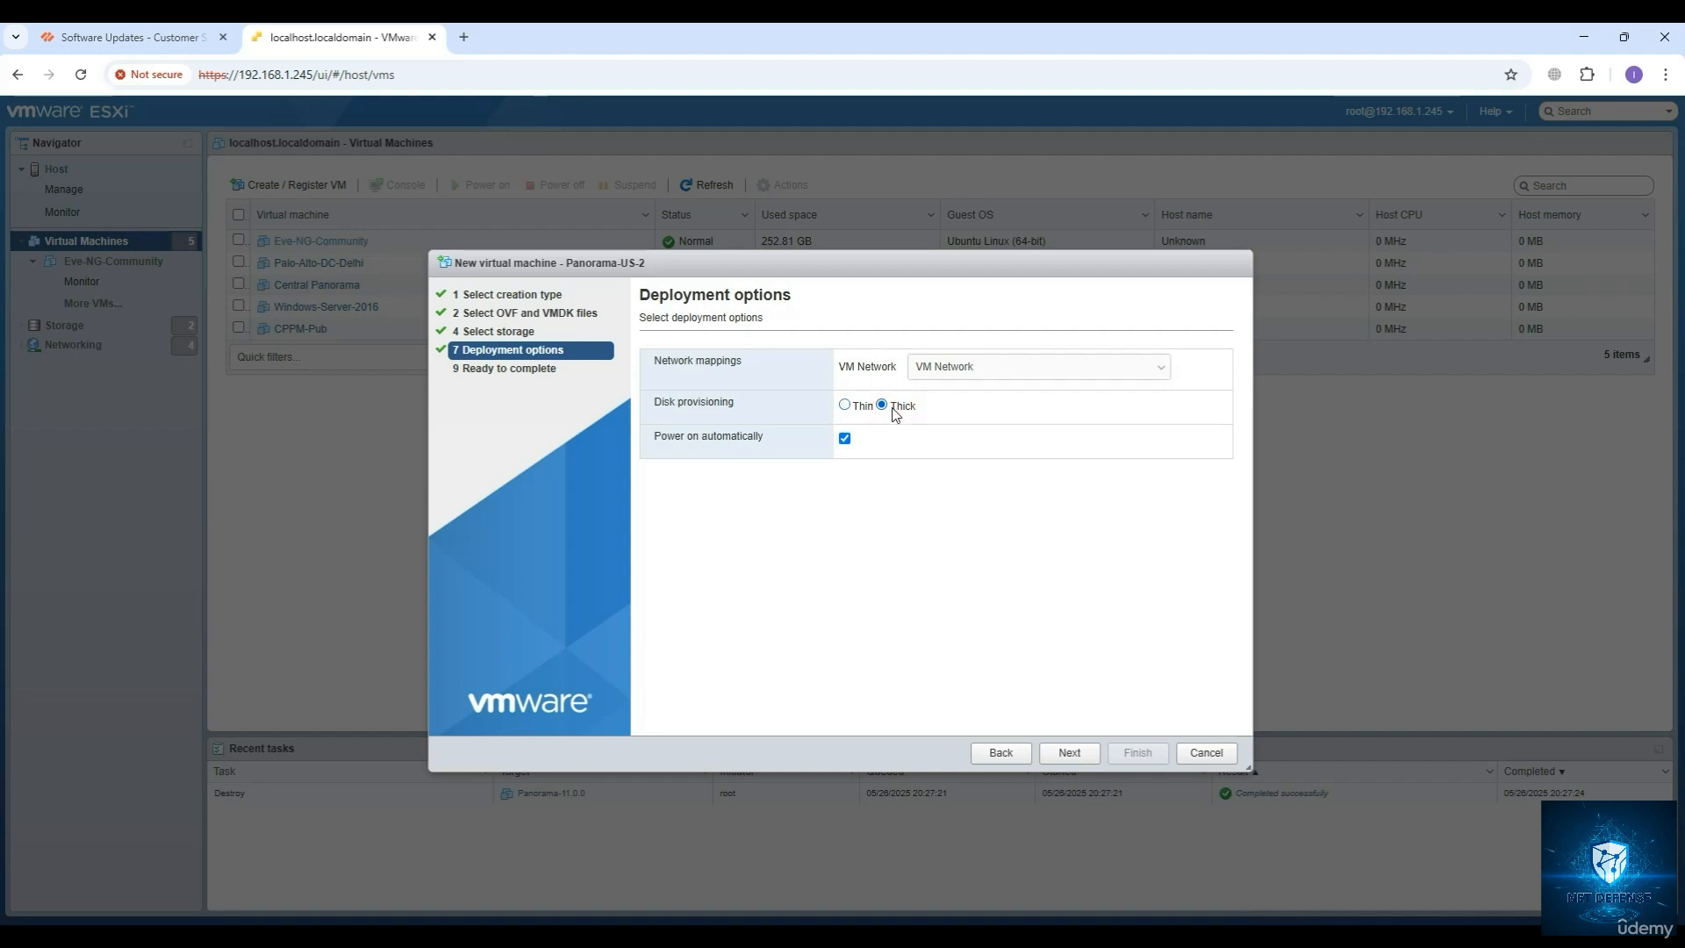
{"action": "left_click", "coordinate": [844, 405]}
{"action": "left_click", "coordinate": [1060, 761]}
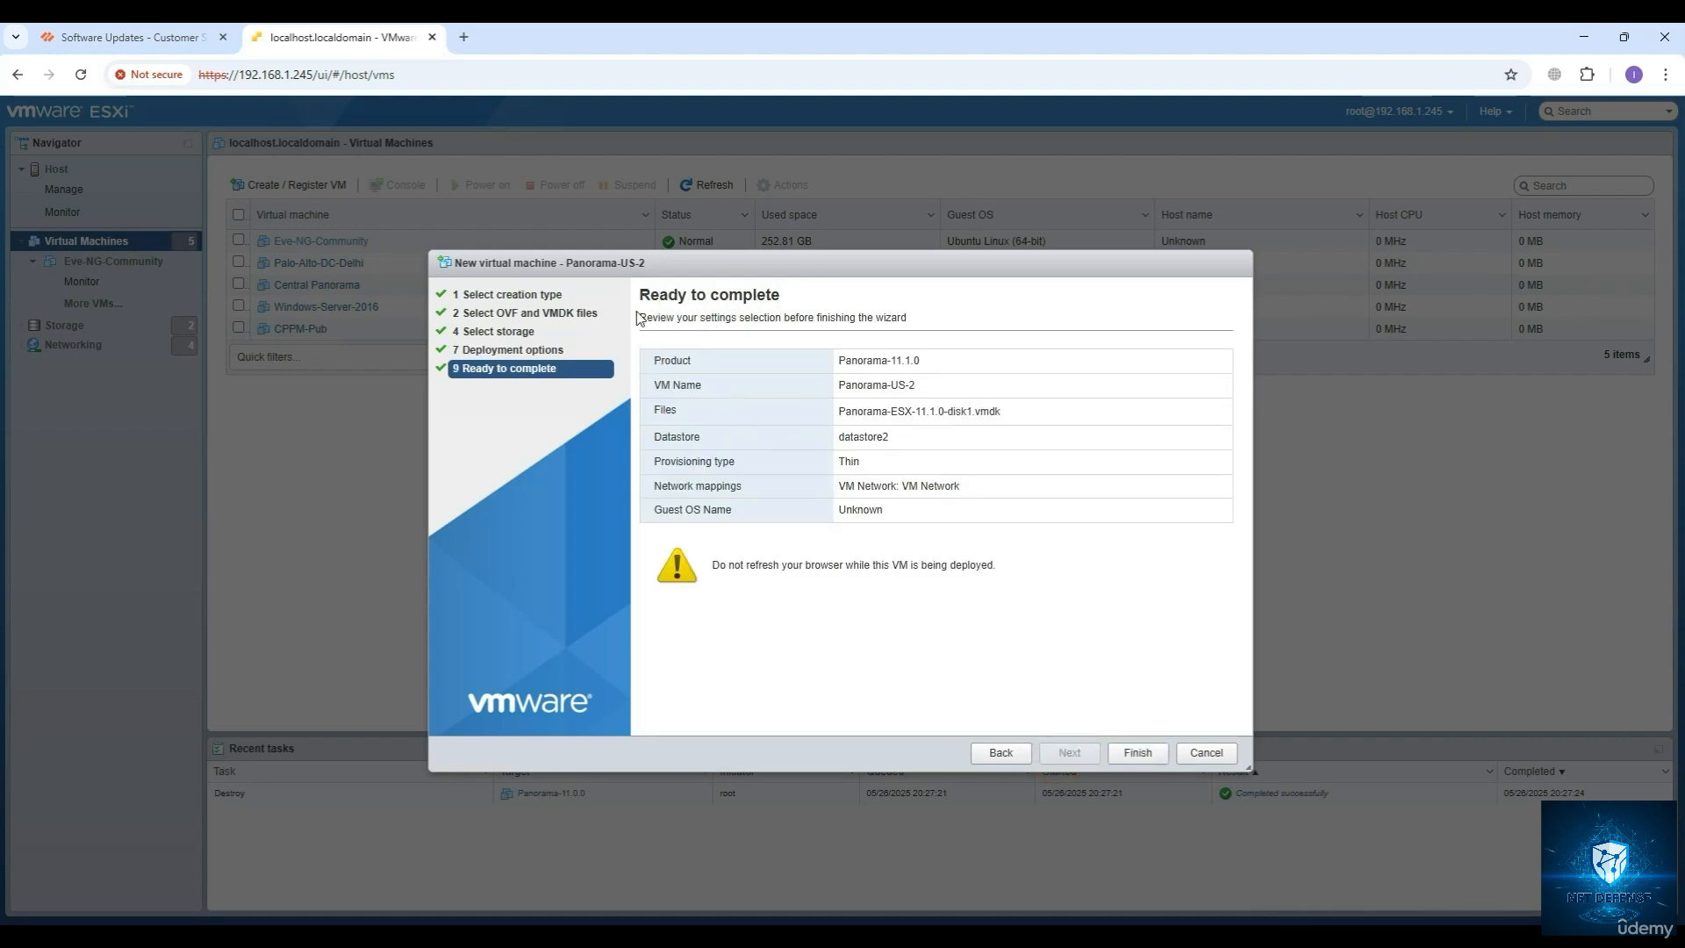
Review the product, VM name, files, datastore, provisioning and network settings in the summary, and finish the wizard to deploy the virtual machine.
{"action": "left_click_drag", "start_coordinate": [649, 312], "coordinate": [948, 524]}
{"action": "left_click", "coordinate": [895, 429]}
{"action": "left_click_drag", "start_coordinate": [876, 362], "coordinate": [932, 364]}
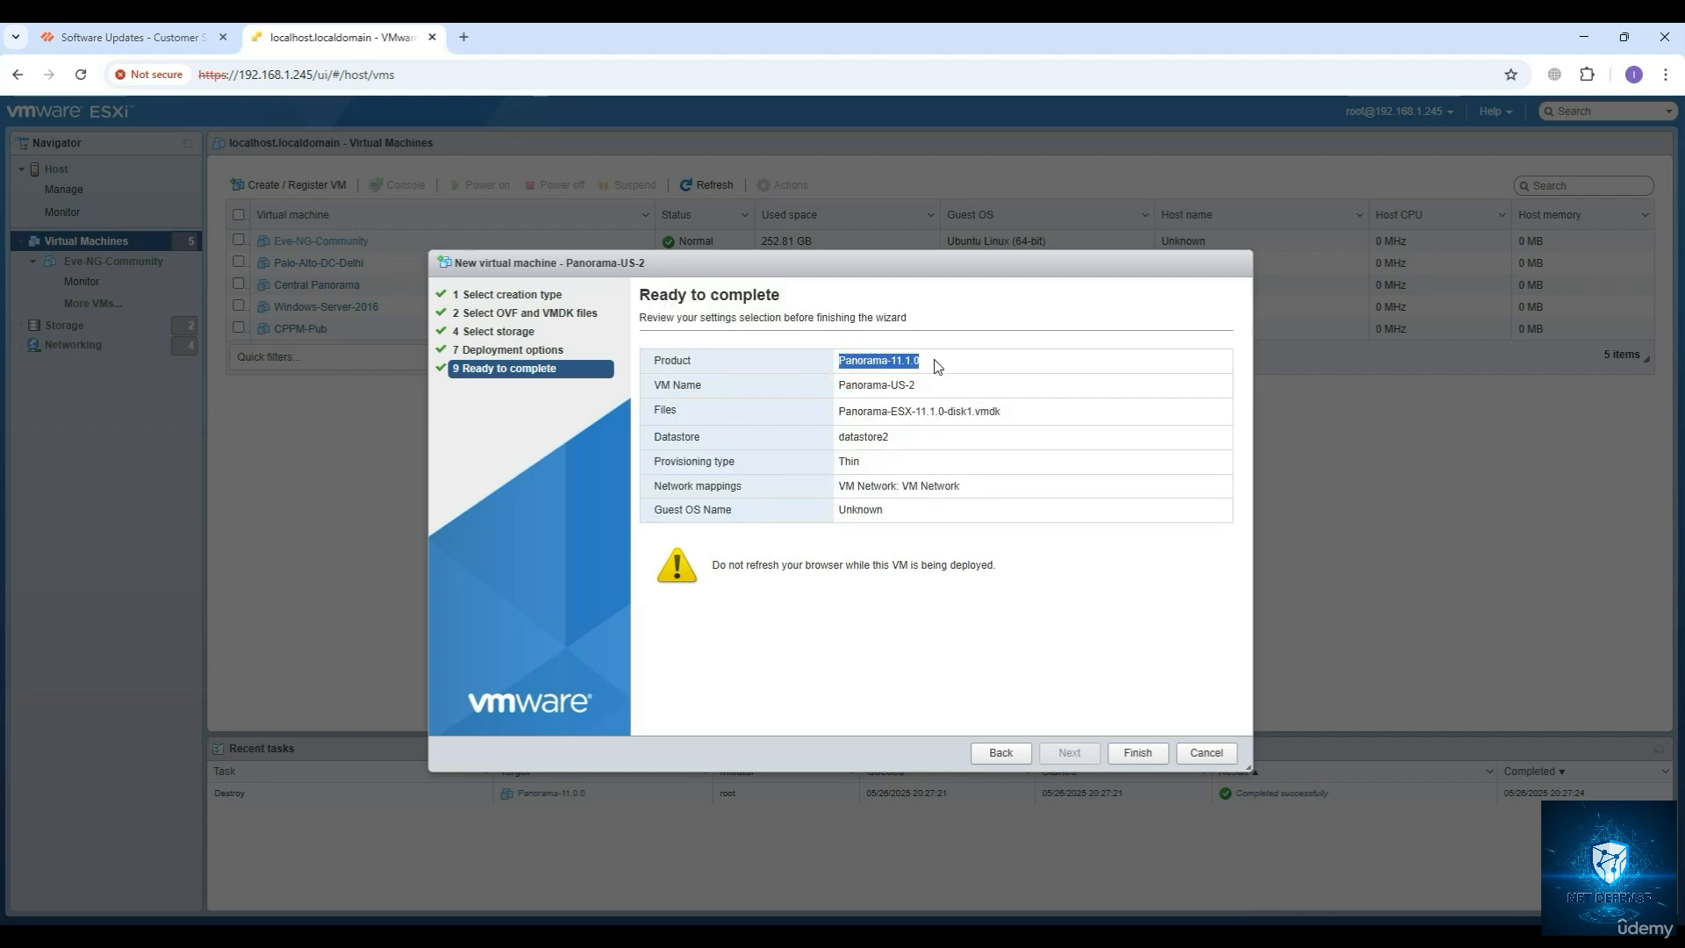
{"action": "left_click", "coordinate": [932, 364]}
{"action": "left_click_drag", "start_coordinate": [845, 384], "coordinate": [948, 387]}
{"action": "left_click_drag", "start_coordinate": [843, 411], "coordinate": [990, 411]}
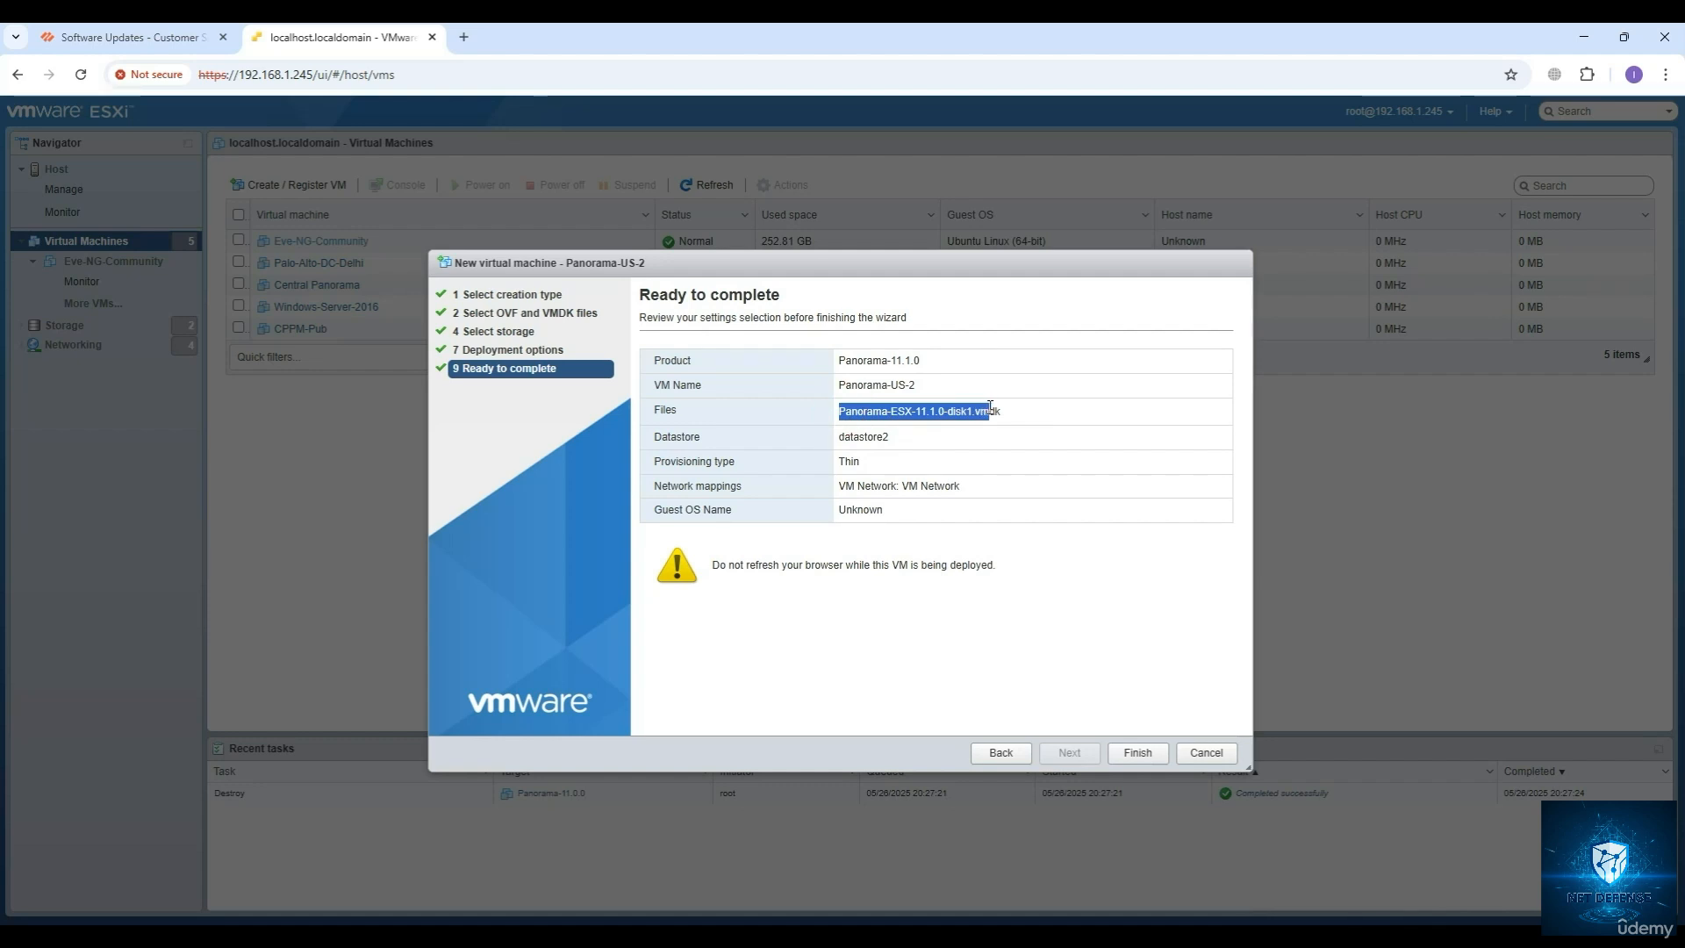
{"action": "left_click_drag", "start_coordinate": [840, 444], "coordinate": [959, 487]}
{"action": "double_click", "coordinate": [983, 411]}
{"action": "double_click", "coordinate": [848, 462]}
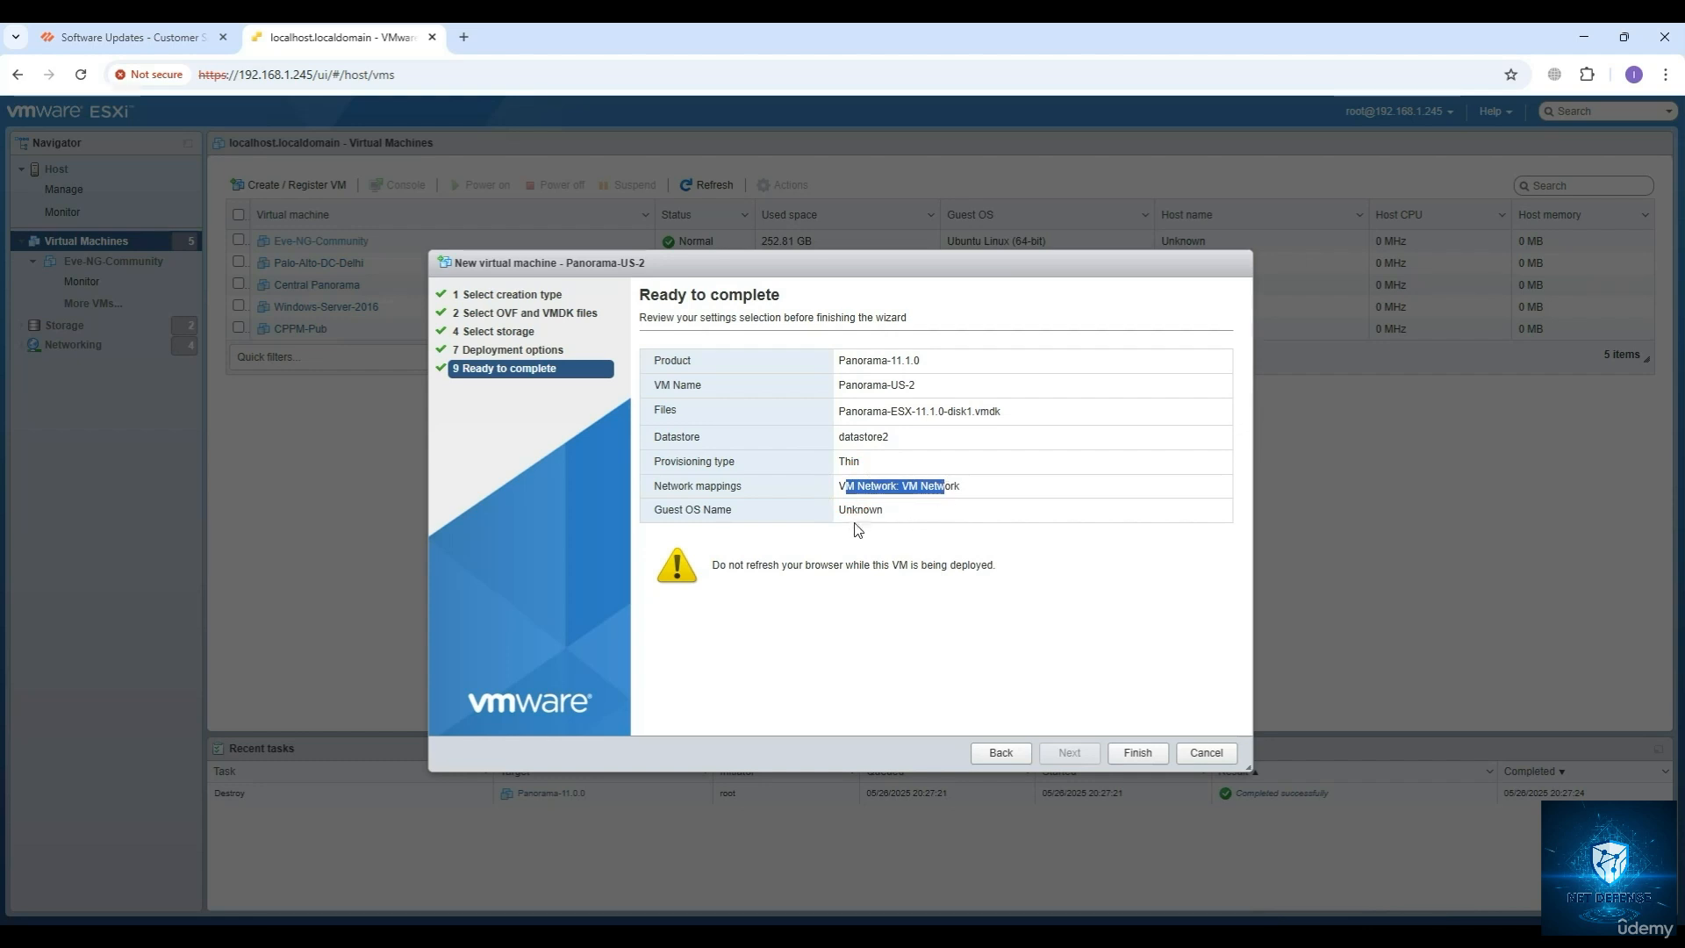
{"action": "left_click_drag", "start_coordinate": [845, 509], "coordinate": [883, 511]}
{"action": "left_click", "coordinate": [1132, 755]}
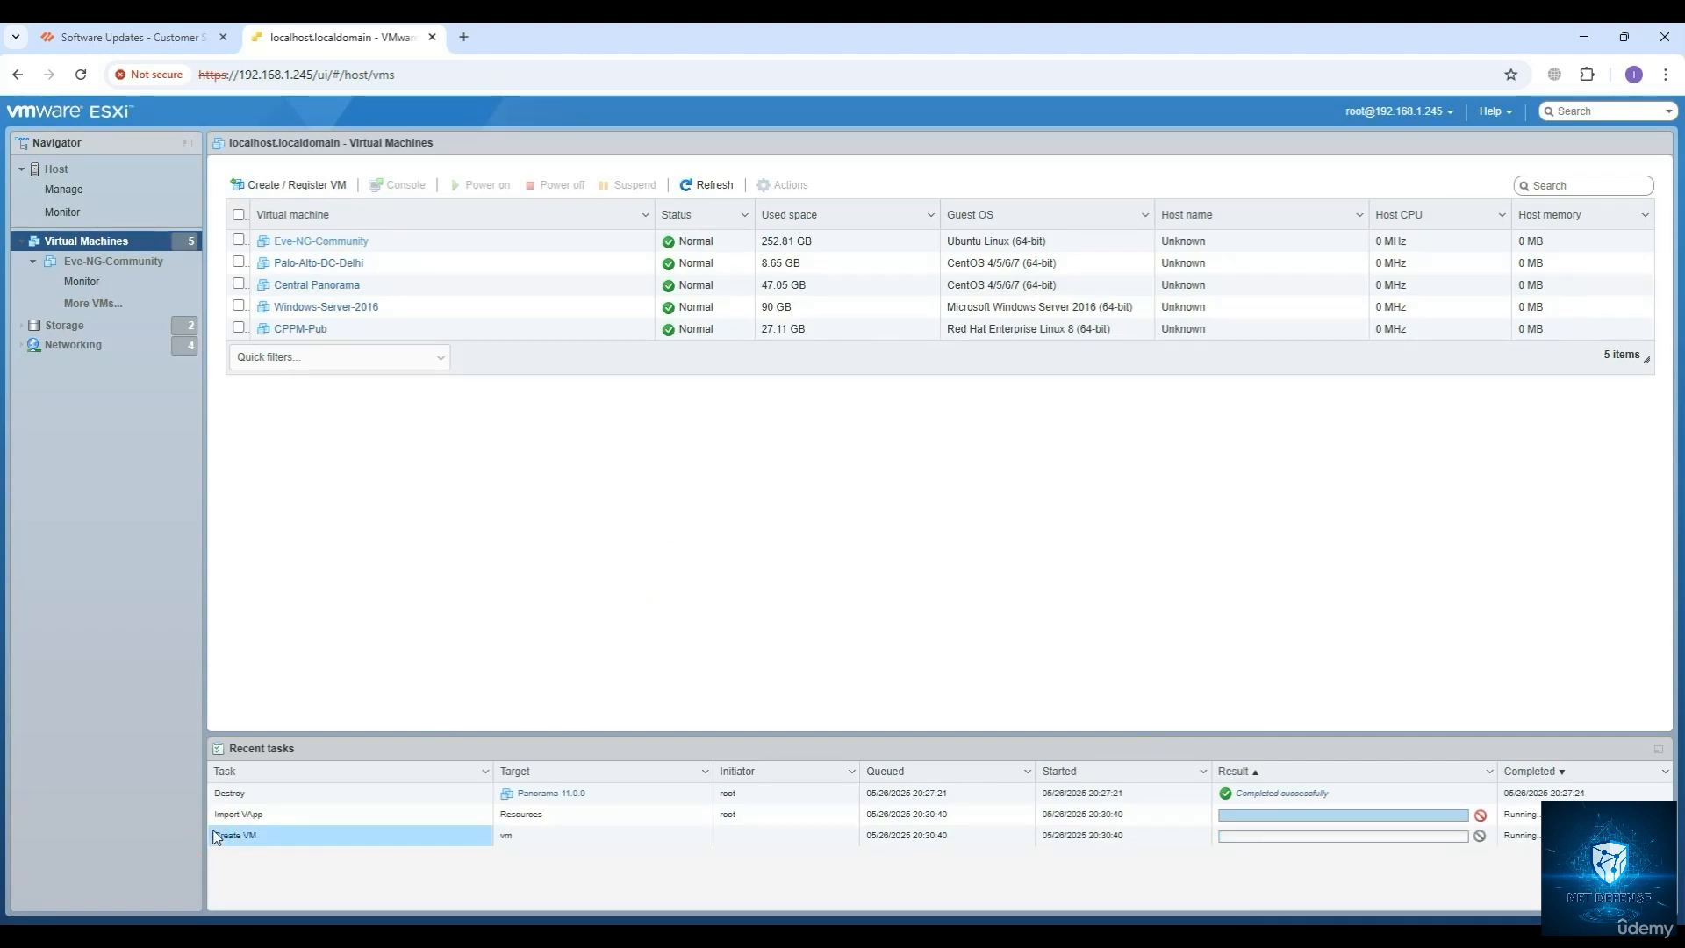
Check the recent tasks for the progress of the disk upload, vApp import and power-on of Panorama-US-2.
{"action": "left_click_drag", "start_coordinate": [214, 792], "coordinate": [1260, 798]}
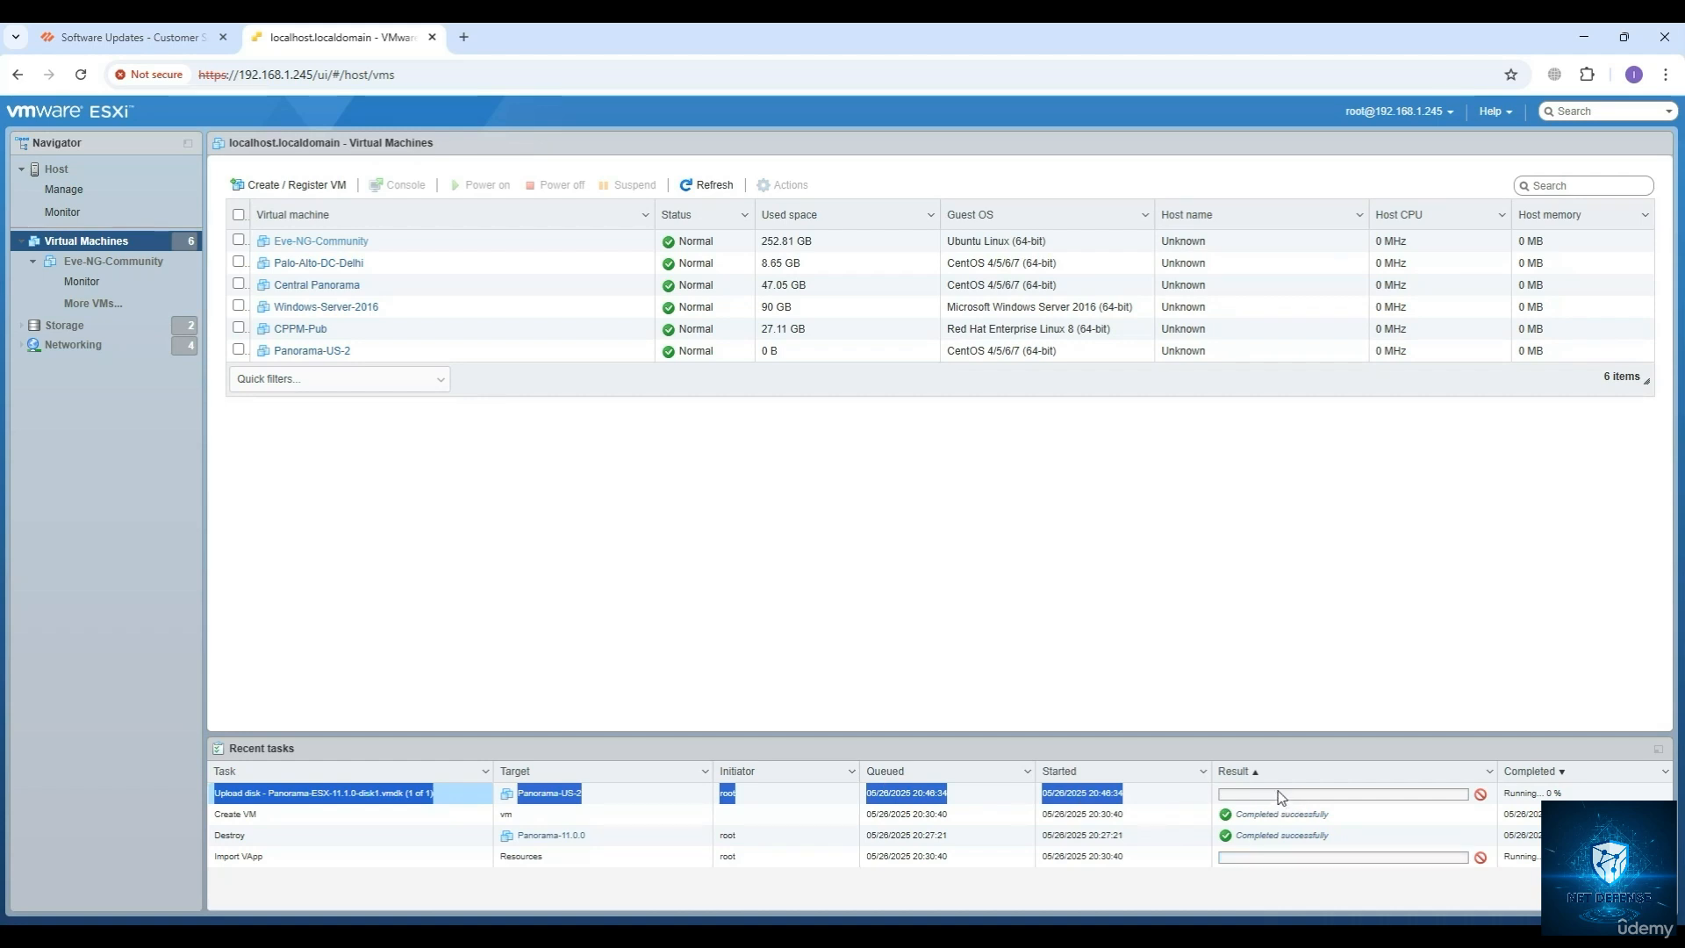
{"action": "left_click", "coordinate": [988, 737]}
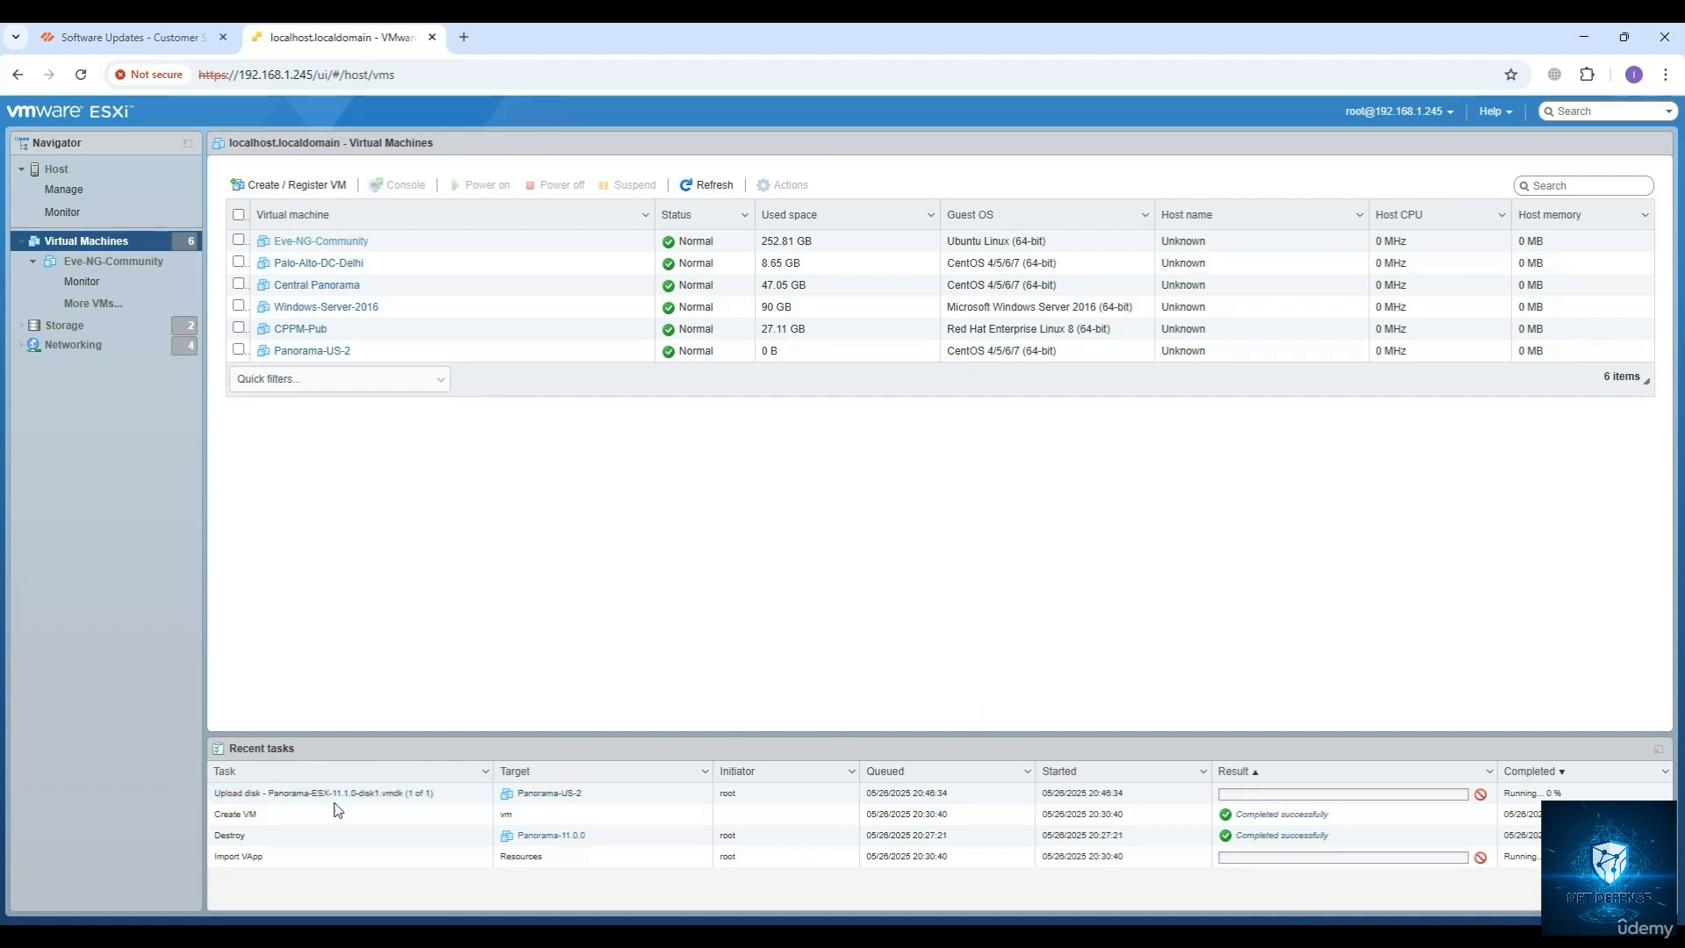
{"action": "left_click", "coordinate": [229, 856]}
{"action": "left_click_drag", "start_coordinate": [229, 858], "coordinate": [307, 859]}
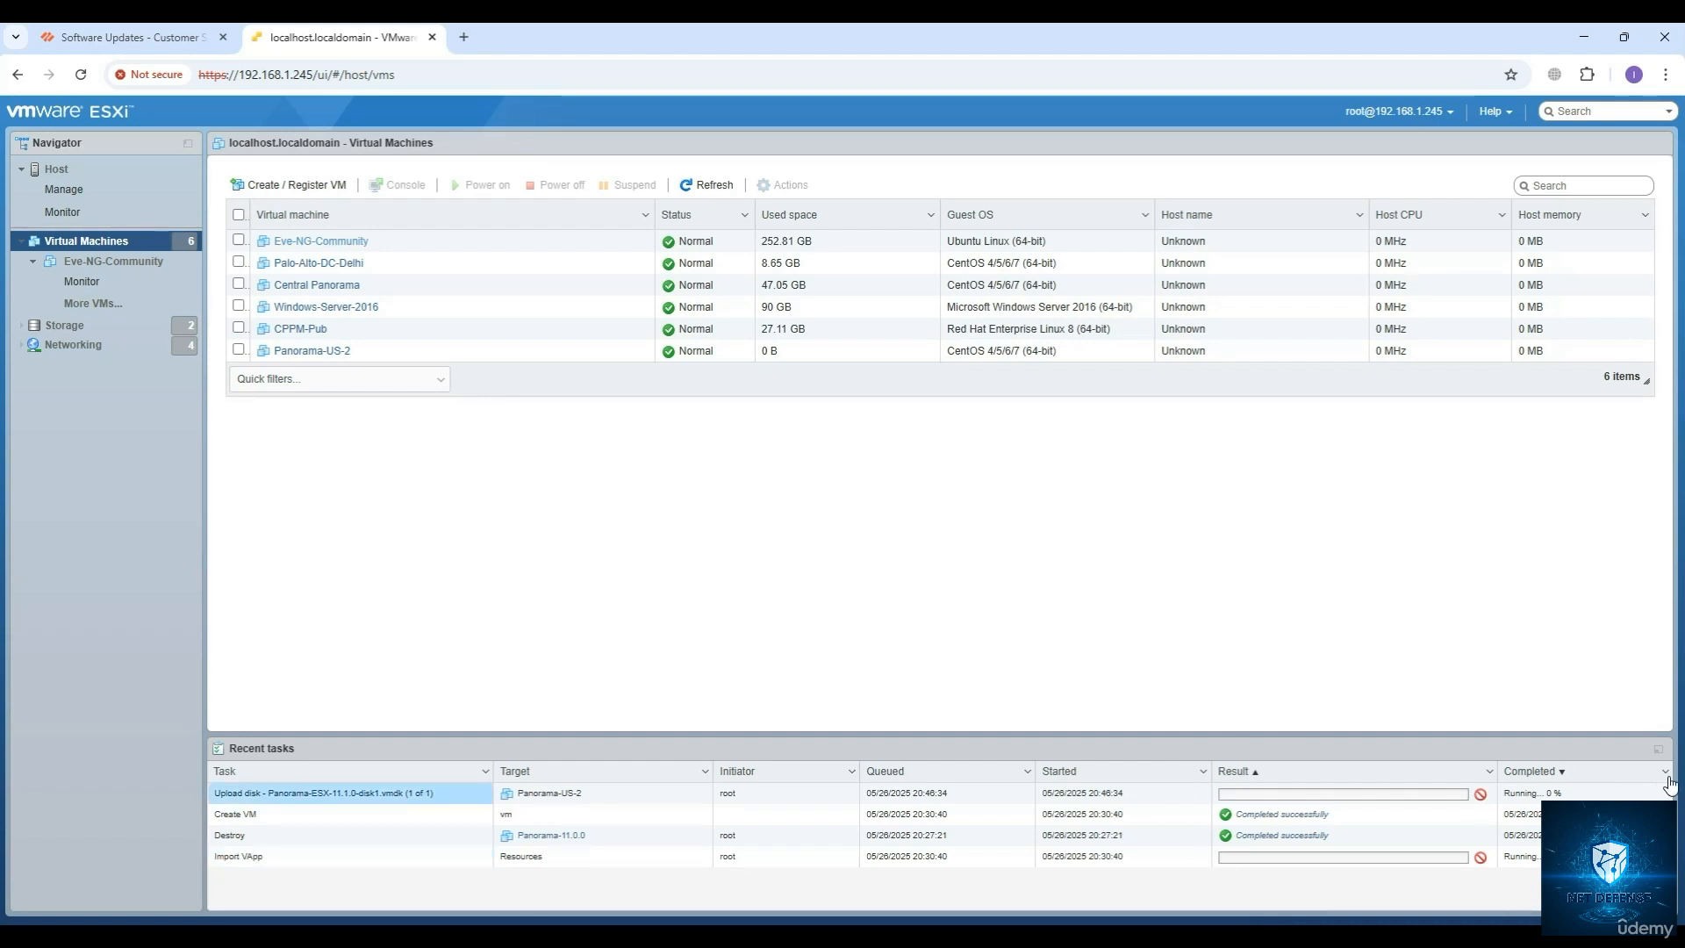
{"action": "left_click", "coordinate": [1657, 753]}
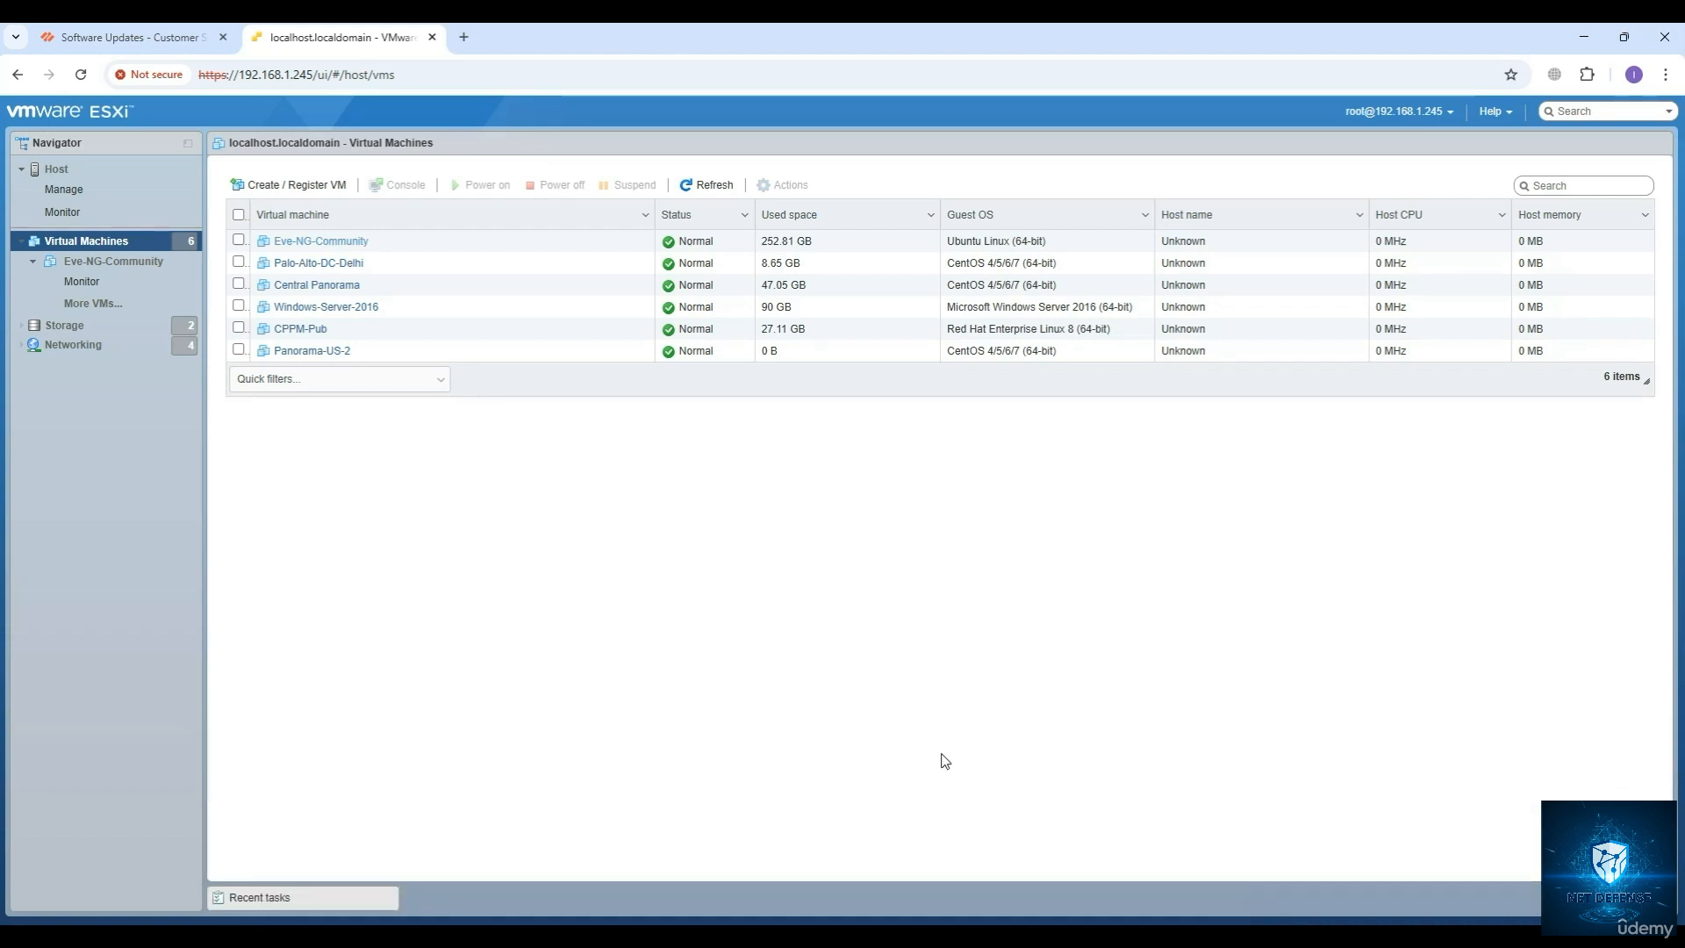
{"action": "left_click", "coordinate": [305, 902]}
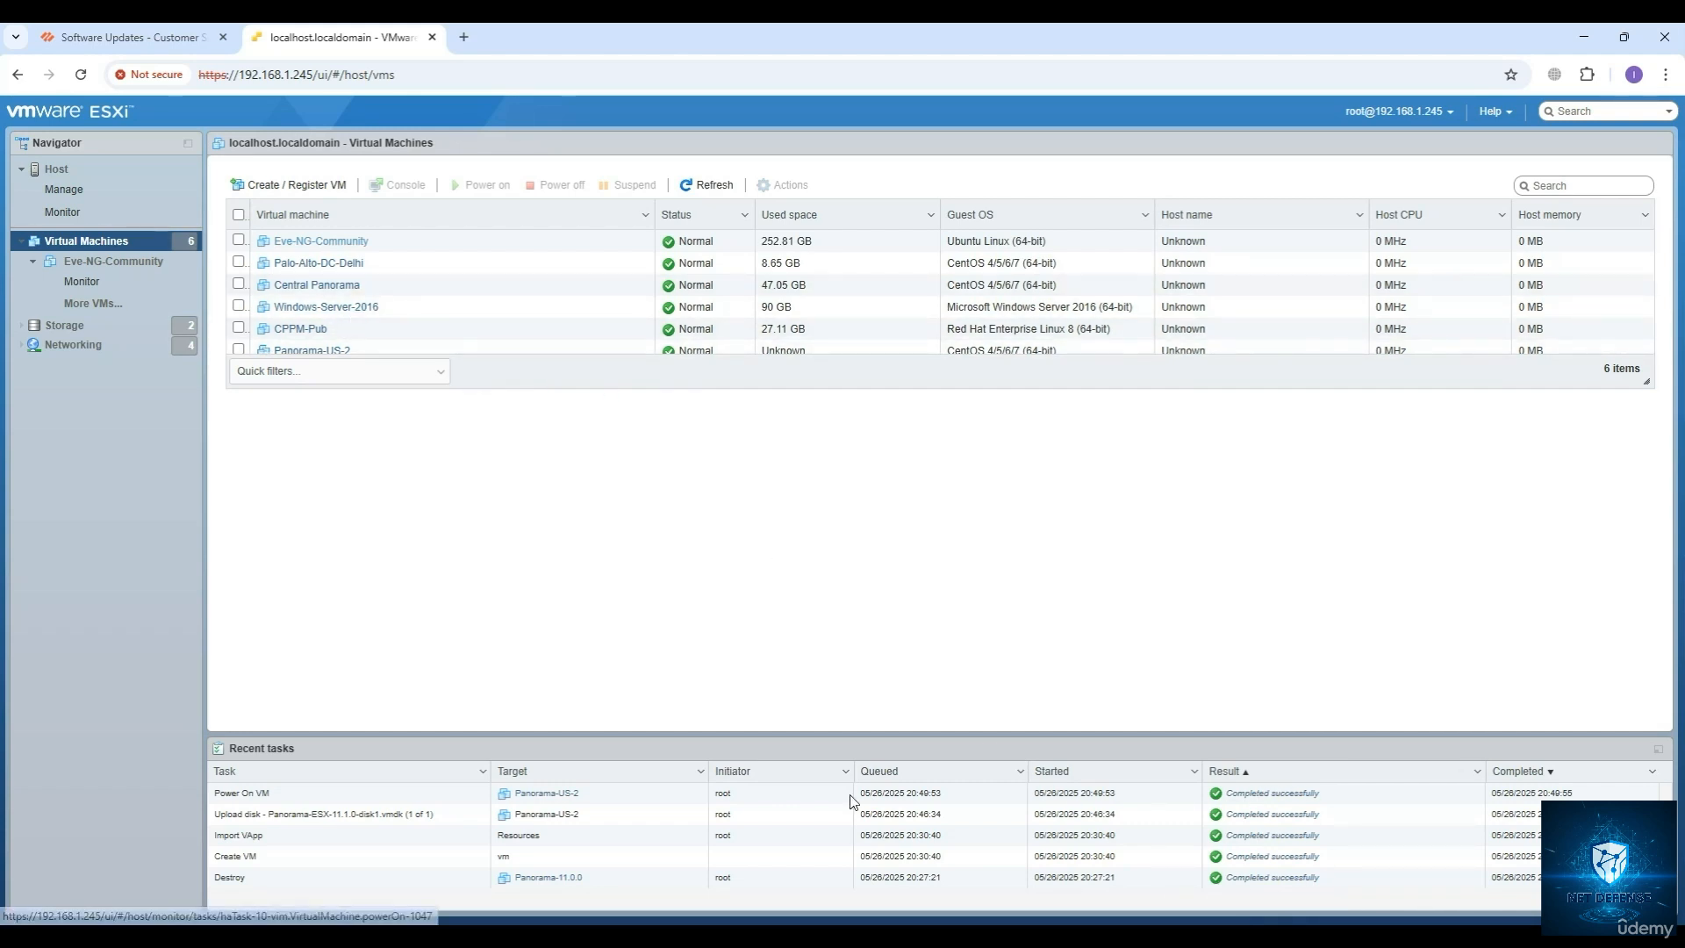
{"action": "left_click_drag", "start_coordinate": [274, 794], "coordinate": [216, 793]}
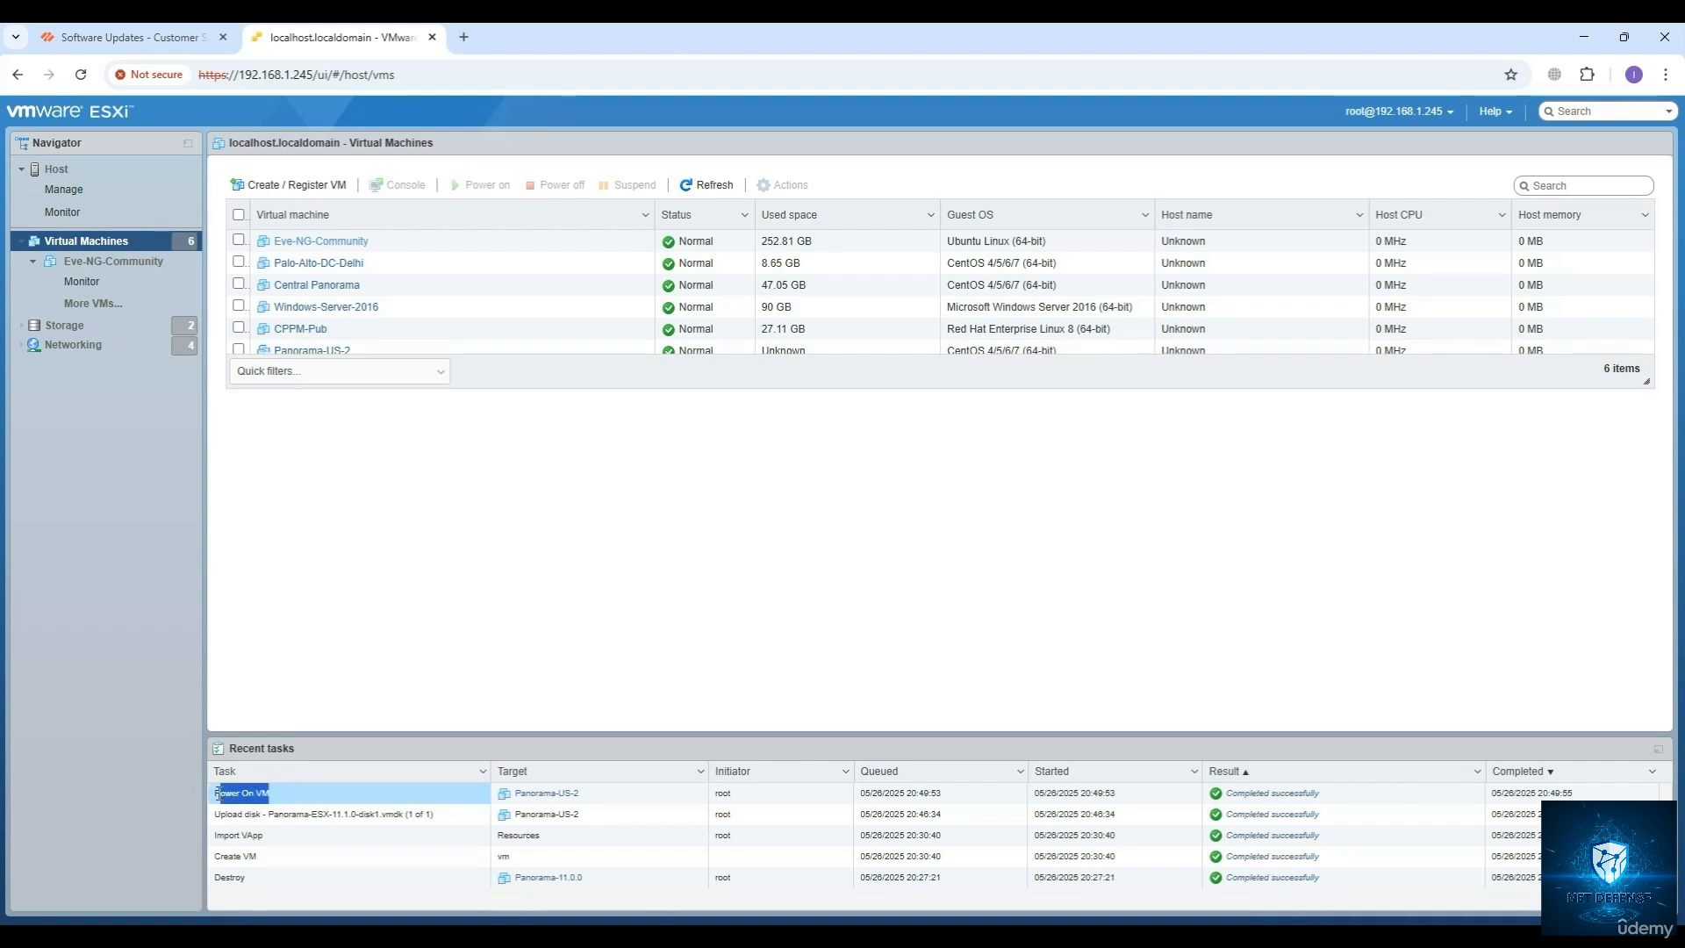
Open the Panorama-US-2 virtual machine and launch its console.
{"action": "scroll", "coordinate": [316, 359], "scroll_direction": "down", "scroll_amount": 1}
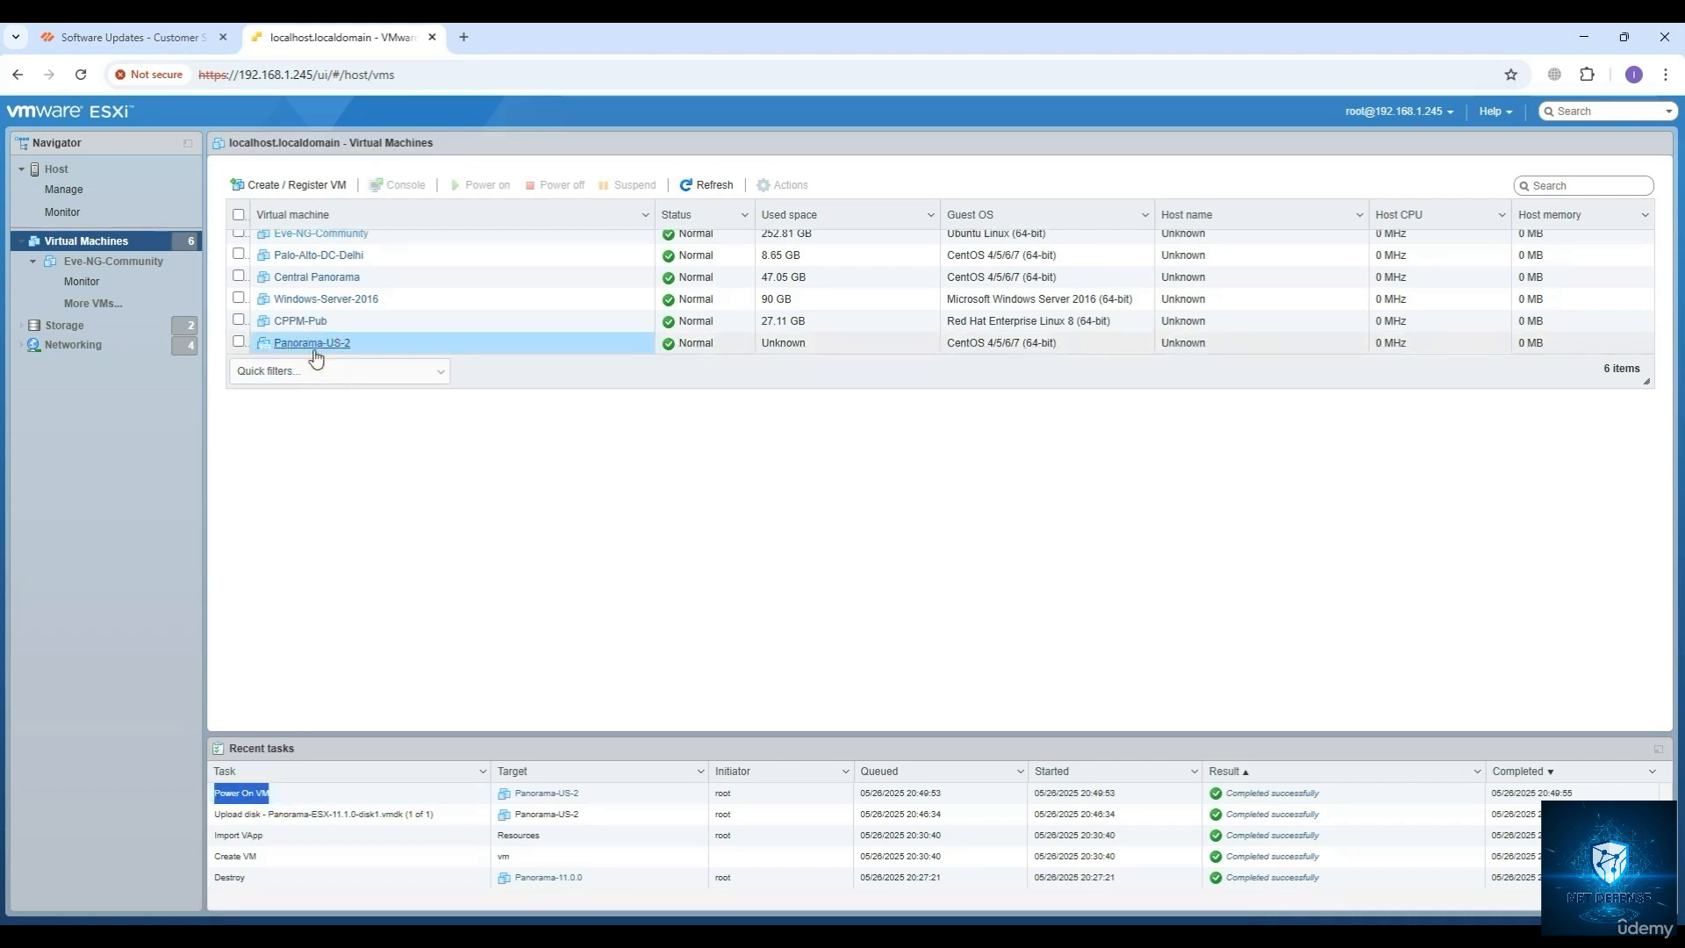
{"action": "left_click", "coordinate": [311, 343]}
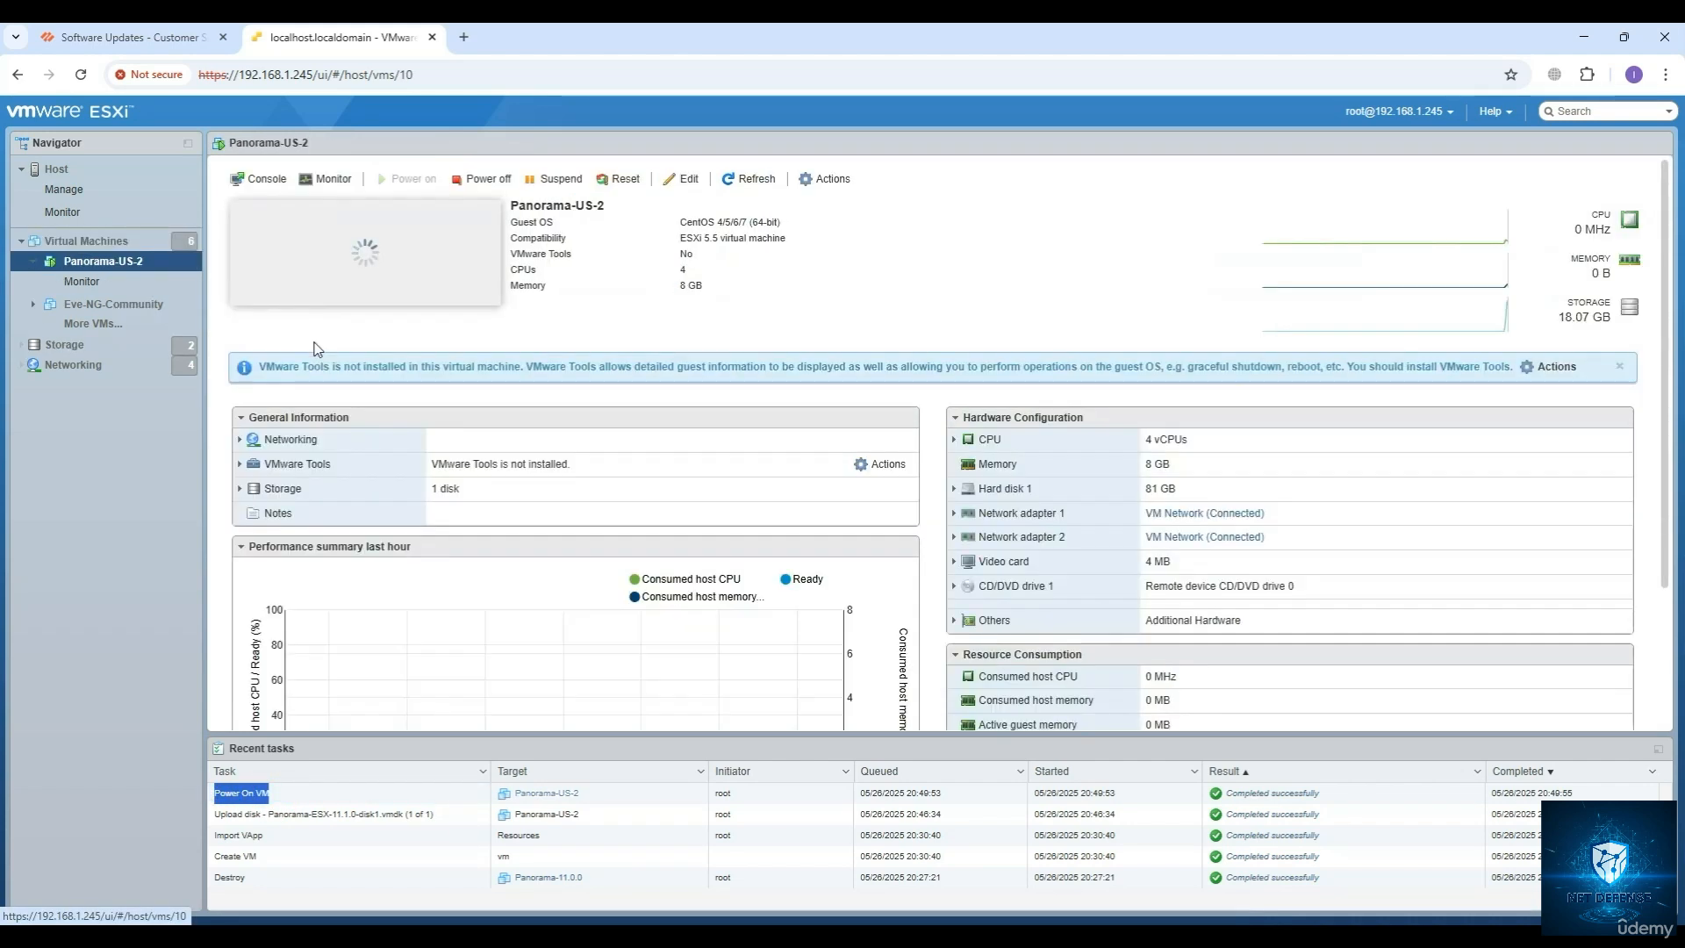
{"action": "left_click", "coordinate": [370, 300]}
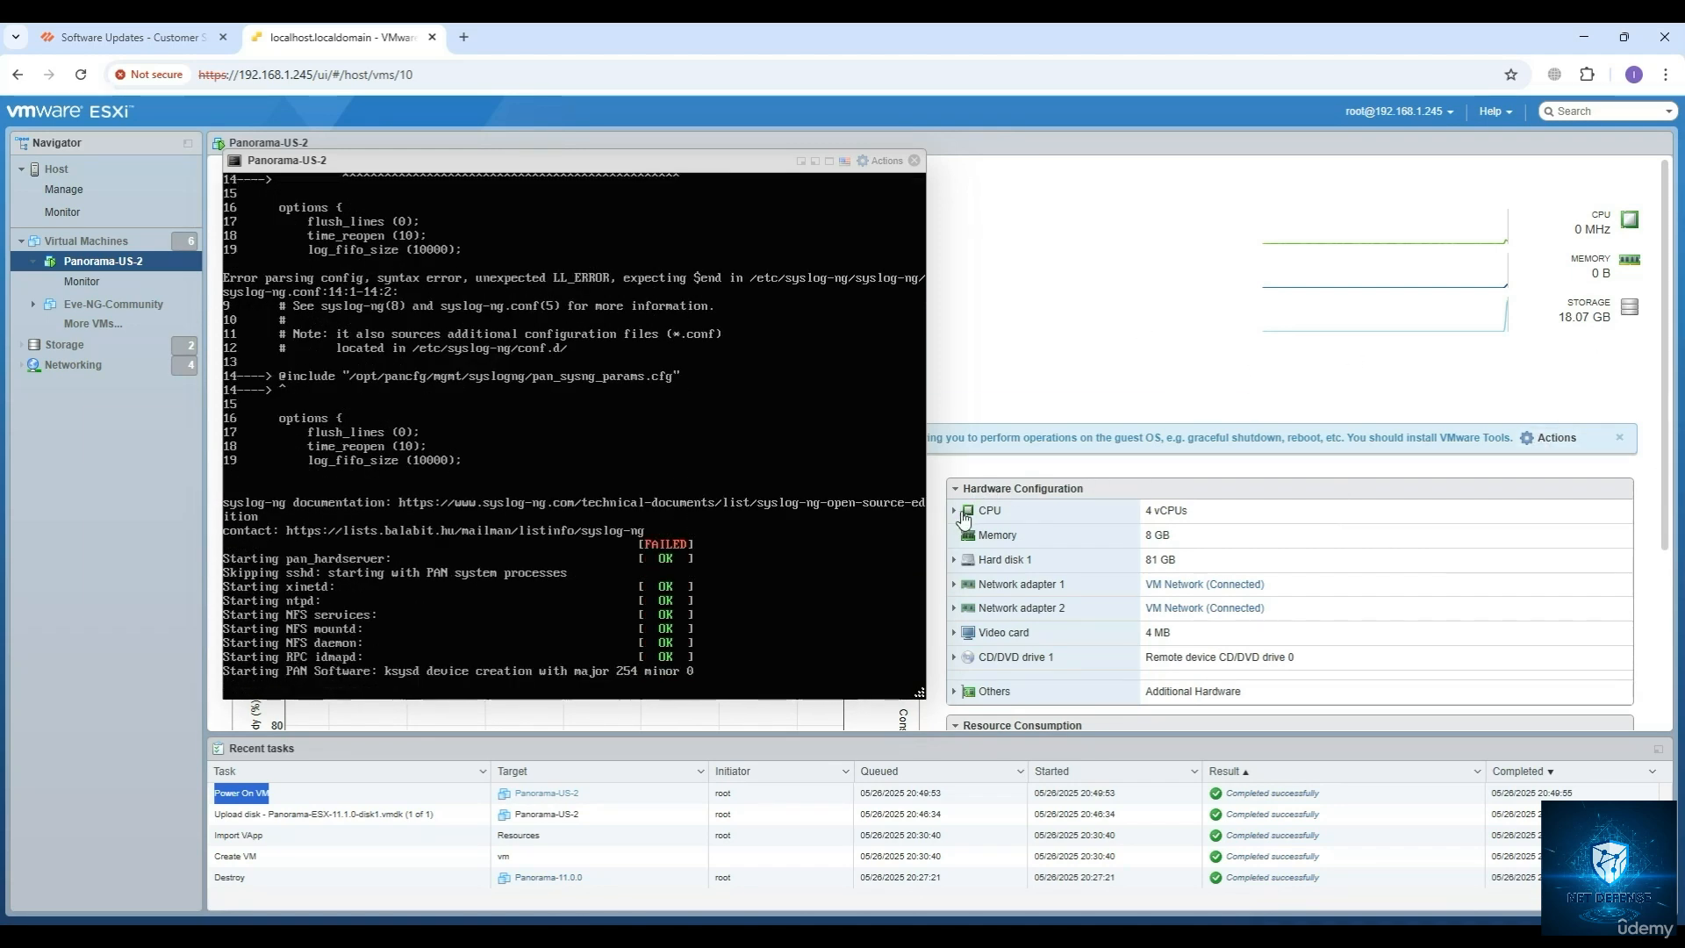
Examine the memory allocated to Panorama-US-2 in its hardware configuration.
{"action": "double_click", "coordinate": [1149, 535]}
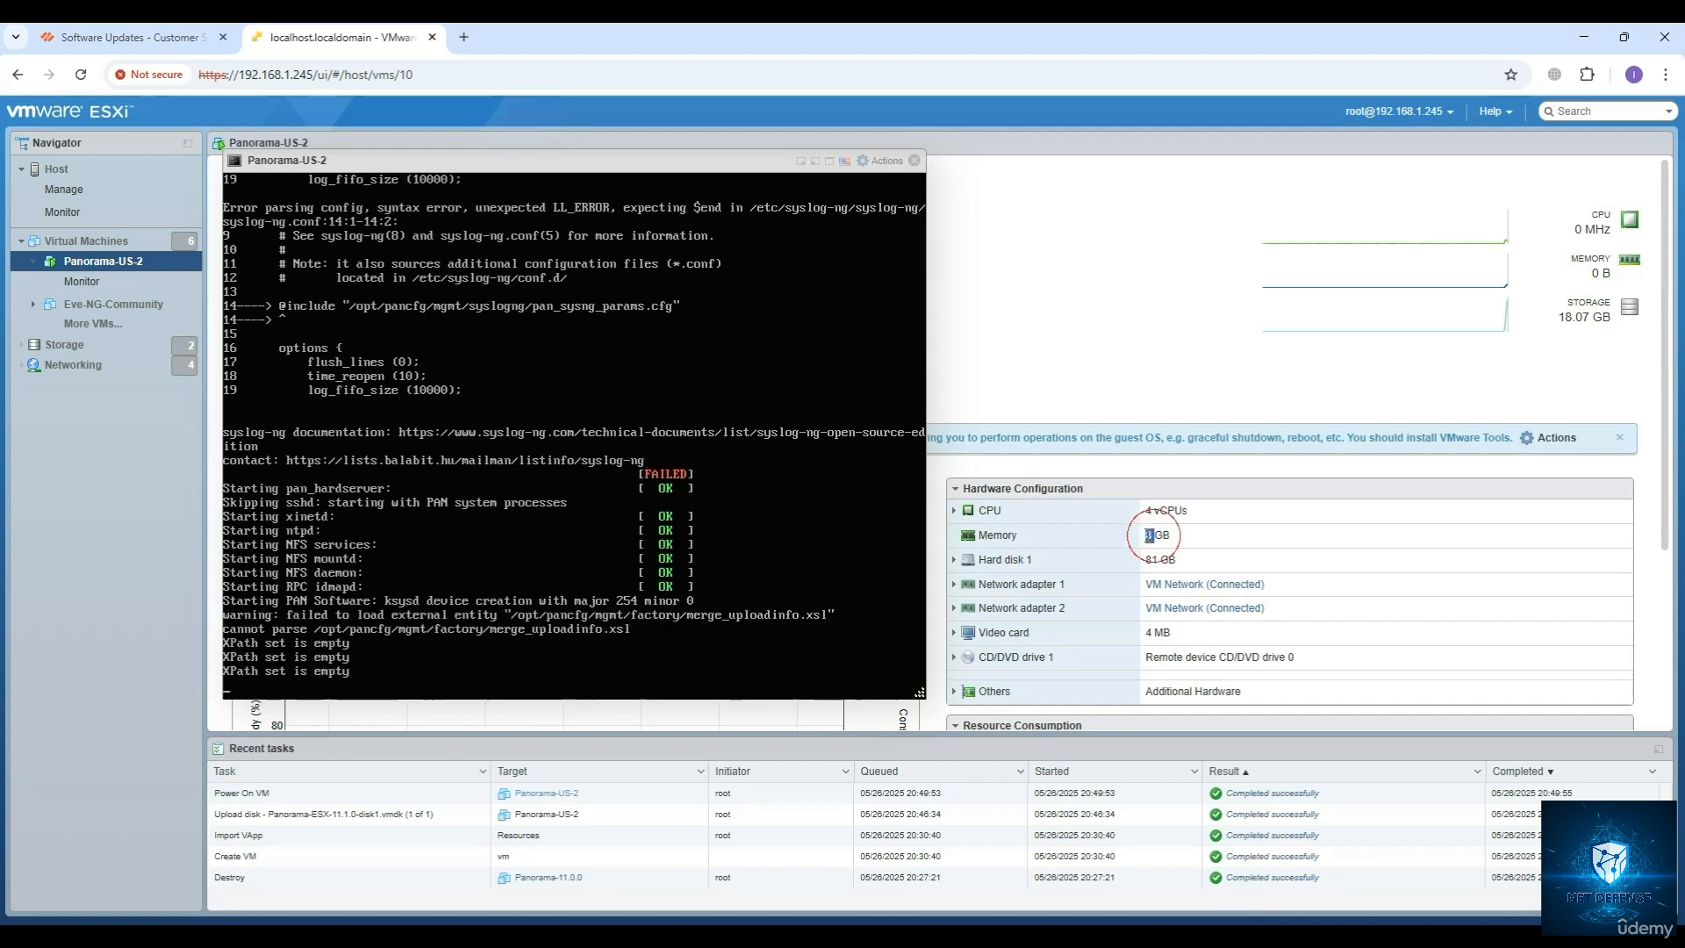
{"action": "left_click", "coordinate": [1157, 536]}
{"action": "mouse_move", "coordinate": [1153, 536]}
{"action": "left_mouse_down"}
{"action": "mouse_move", "coordinate": [1181, 543]}
{"action": "mouse_move", "coordinate": [1144, 535]}
{"action": "left_mouse_up"}
{"action": "left_click", "coordinate": [1153, 535]}
{"action": "left_click", "coordinate": [1164, 535]}
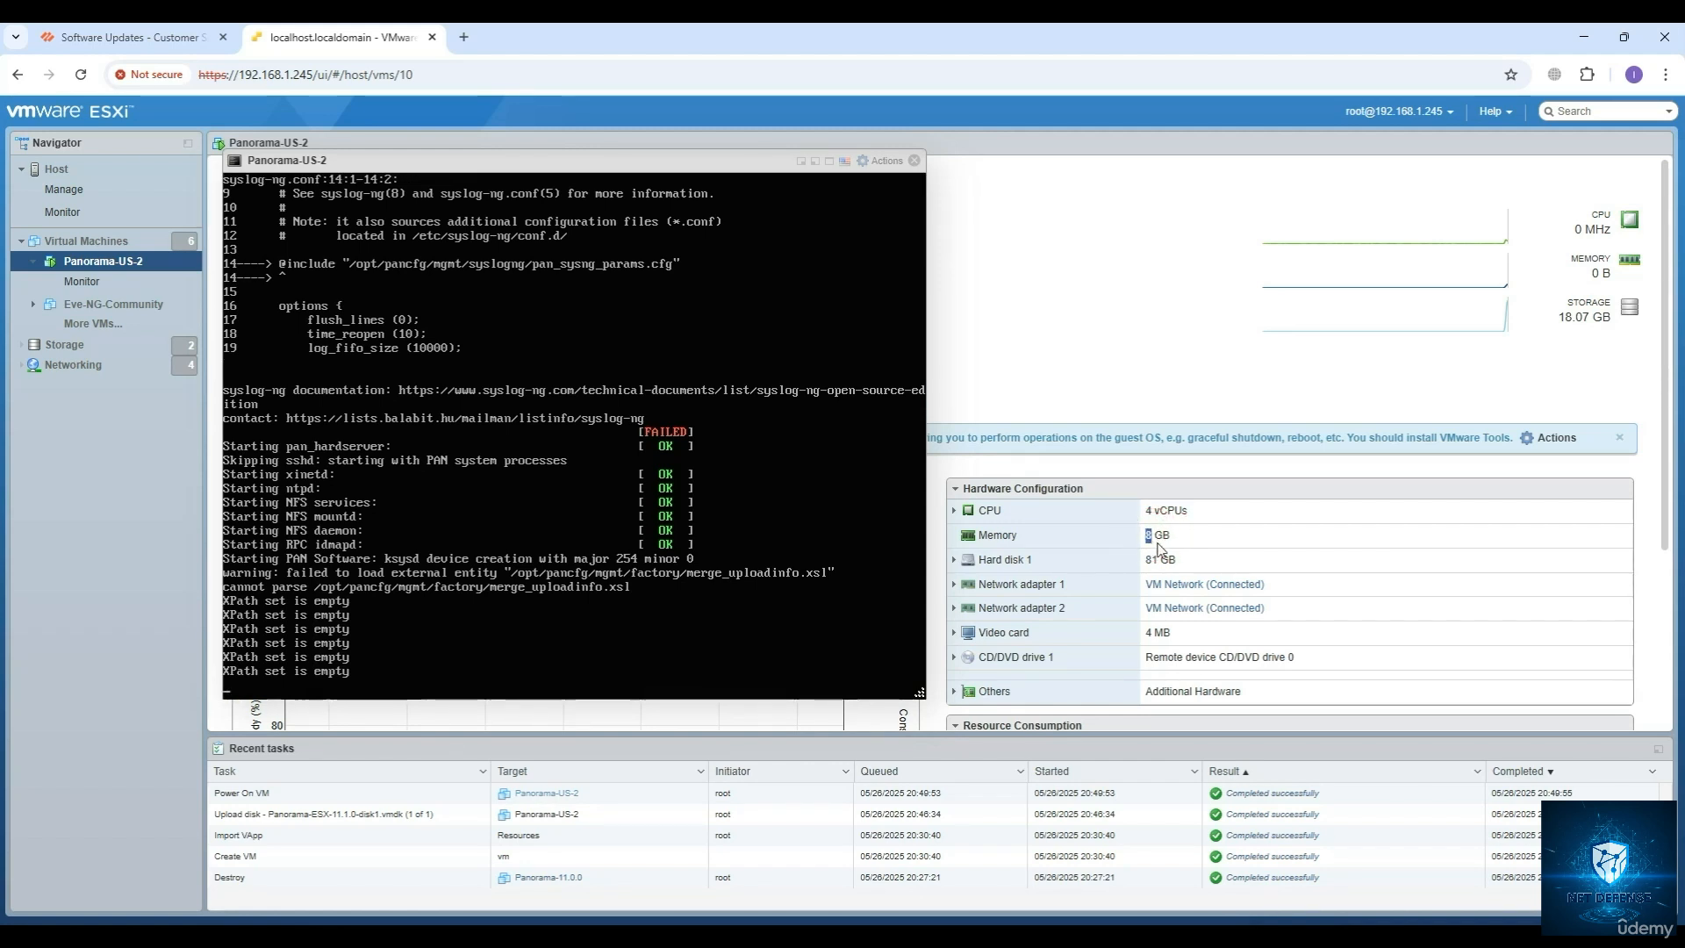
{"action": "left_click_drag", "start_coordinate": [1152, 535], "coordinate": [1145, 535]}
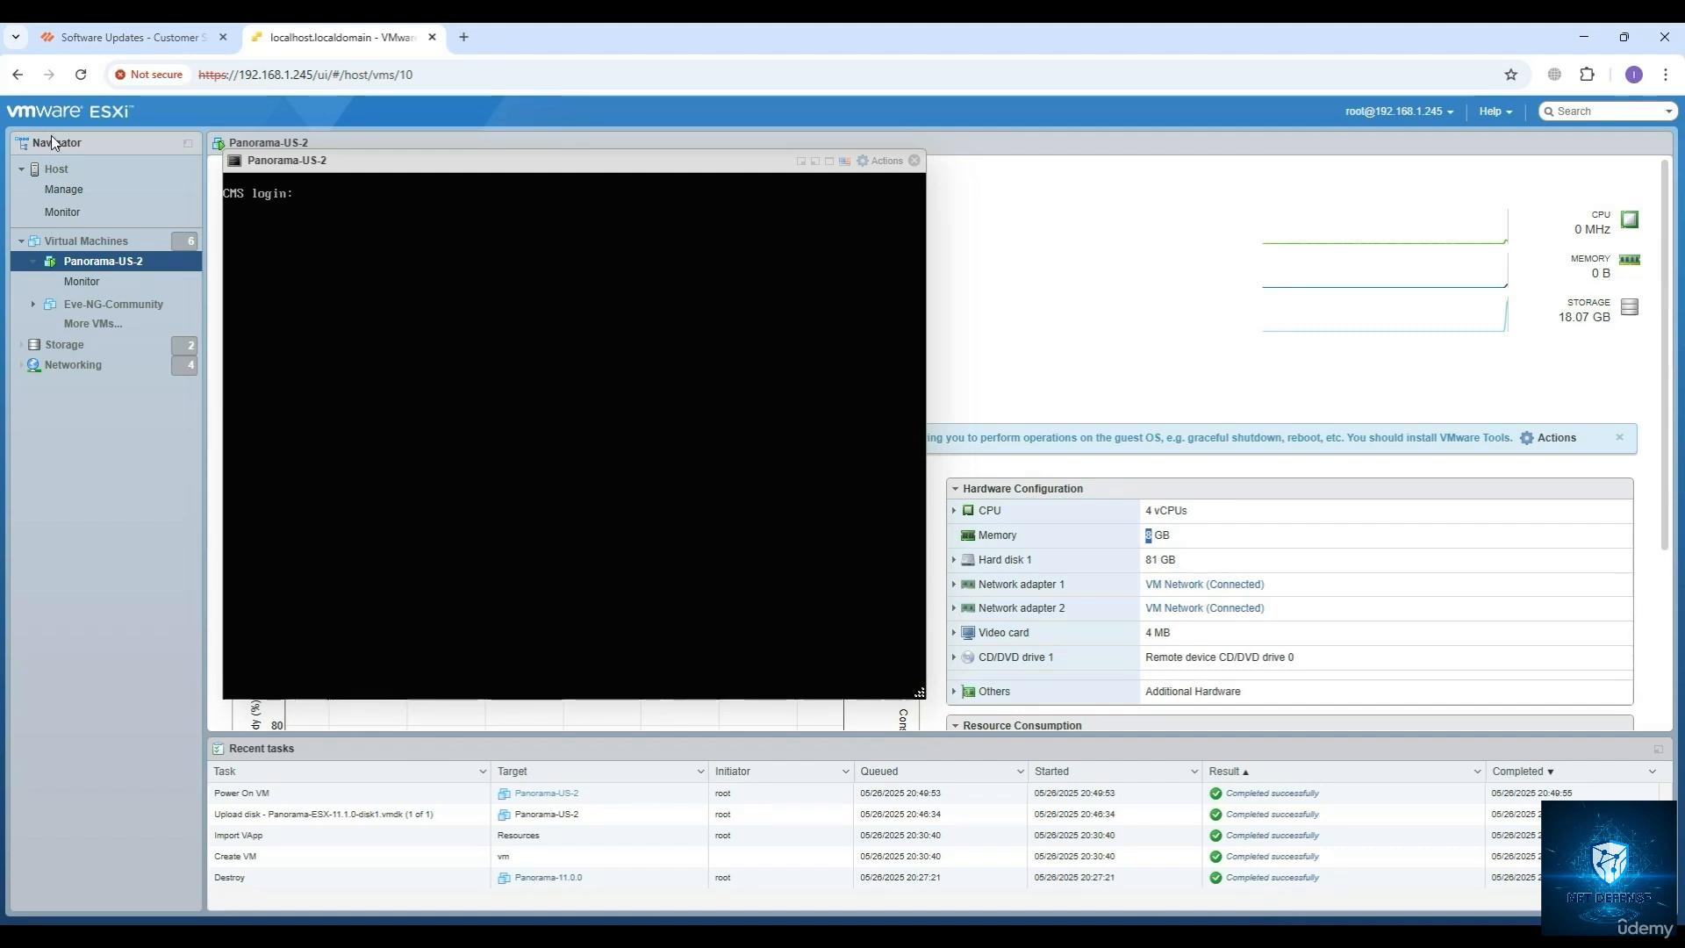
Log in to the Panorama console as admin with the account password, and replace the old password with a new one.
{"action": "left_click", "coordinate": [459, 214]}
{"action": "key", "text": "Return"}
{"action": "key", "text": "Return"}
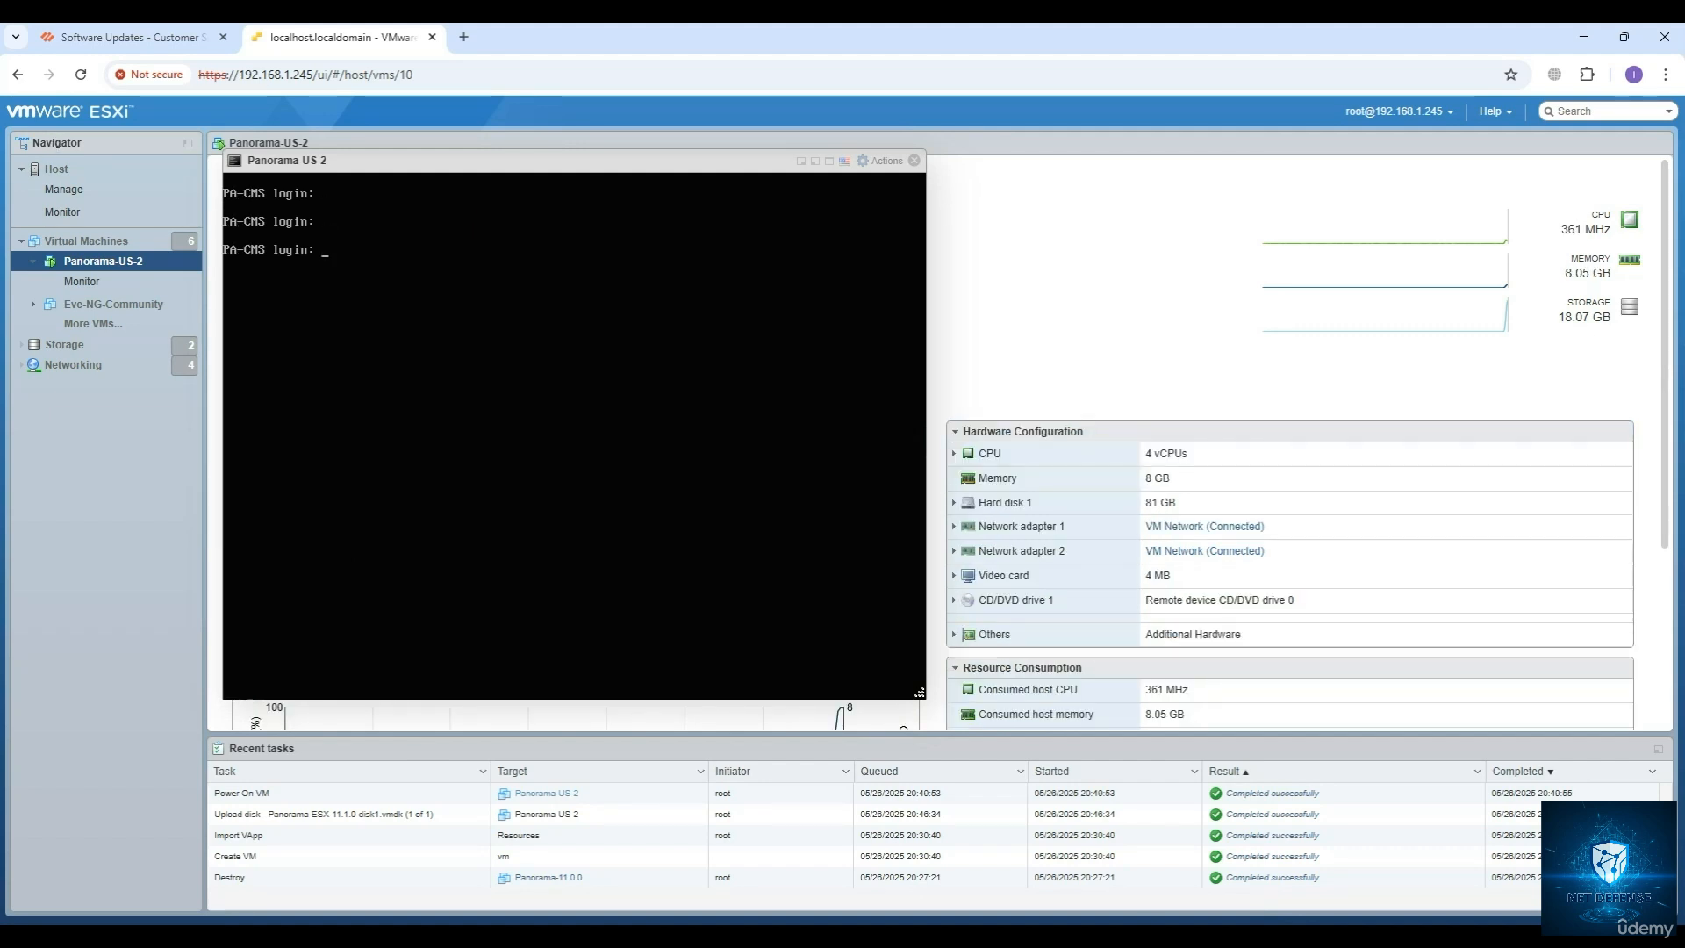
{"action": "type", "text": "admin"}
{"action": "key", "text": "Return"}
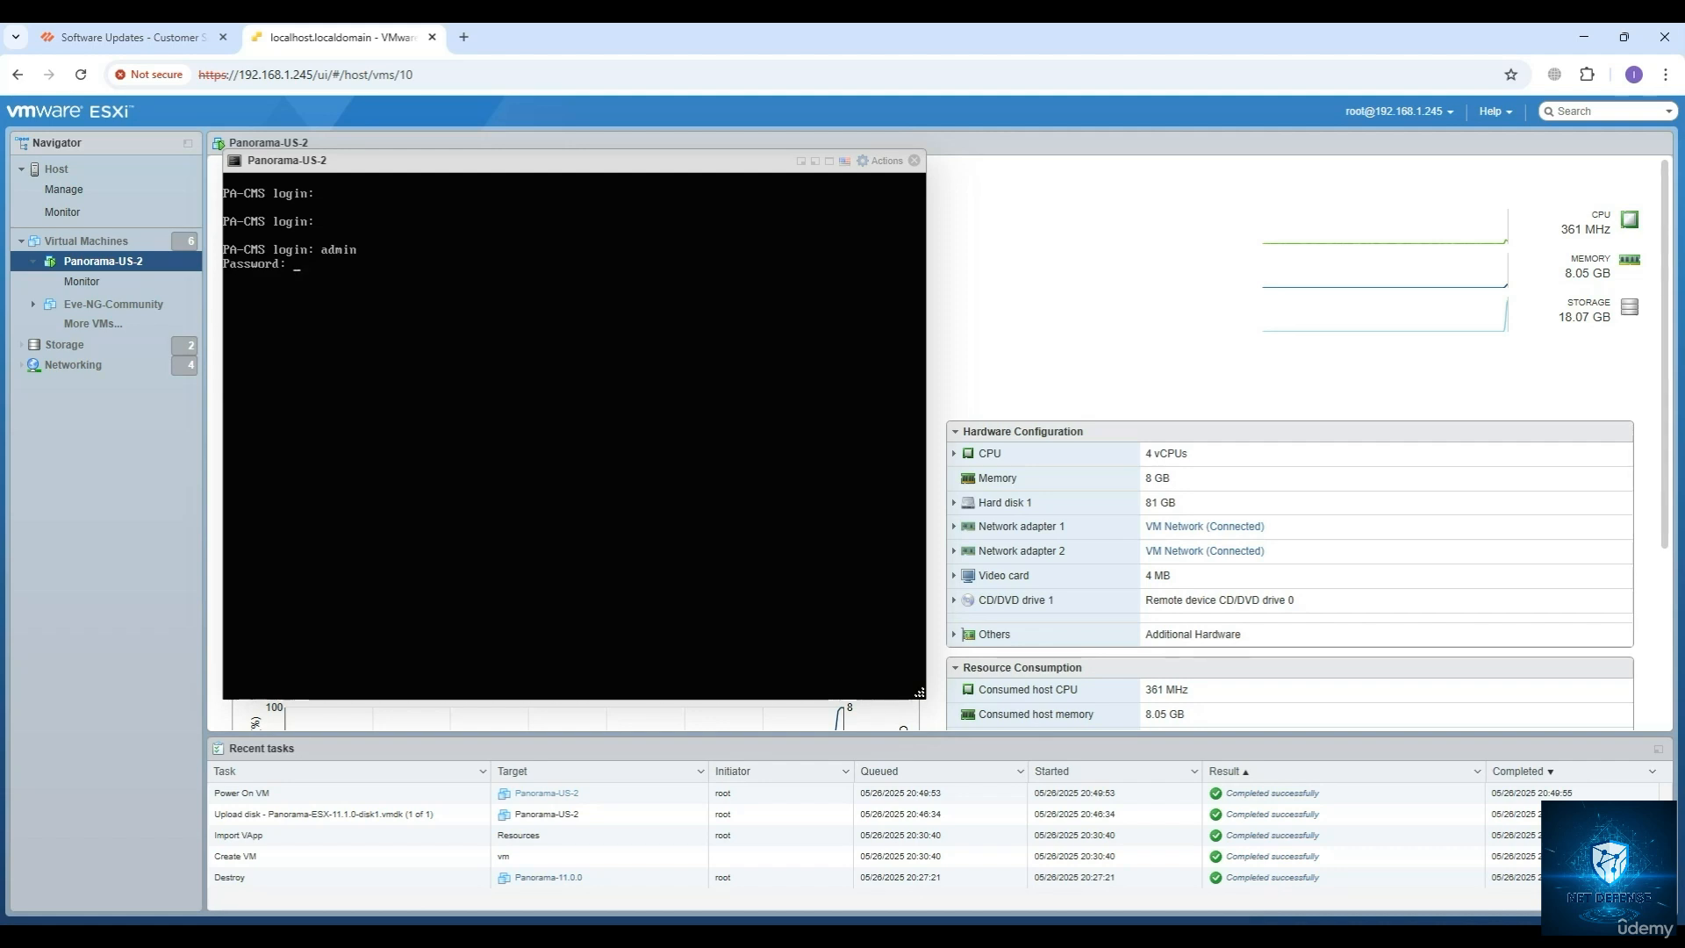
{"action": "key", "text": "Return"}
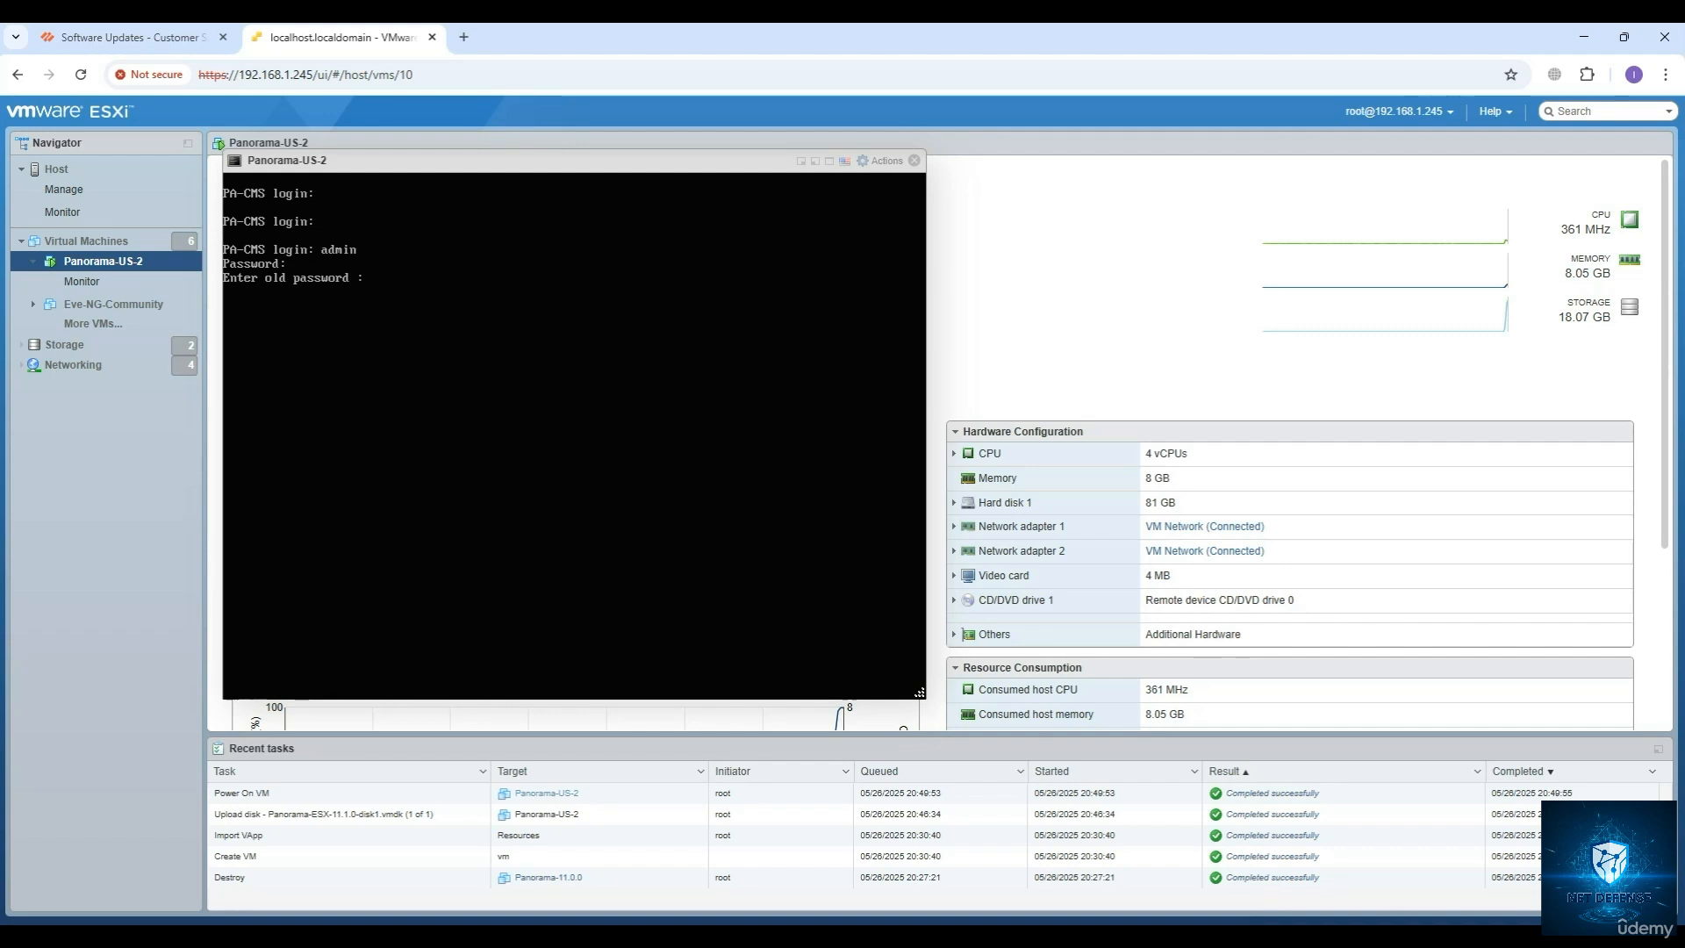
{"action": "key", "text": "Return"}
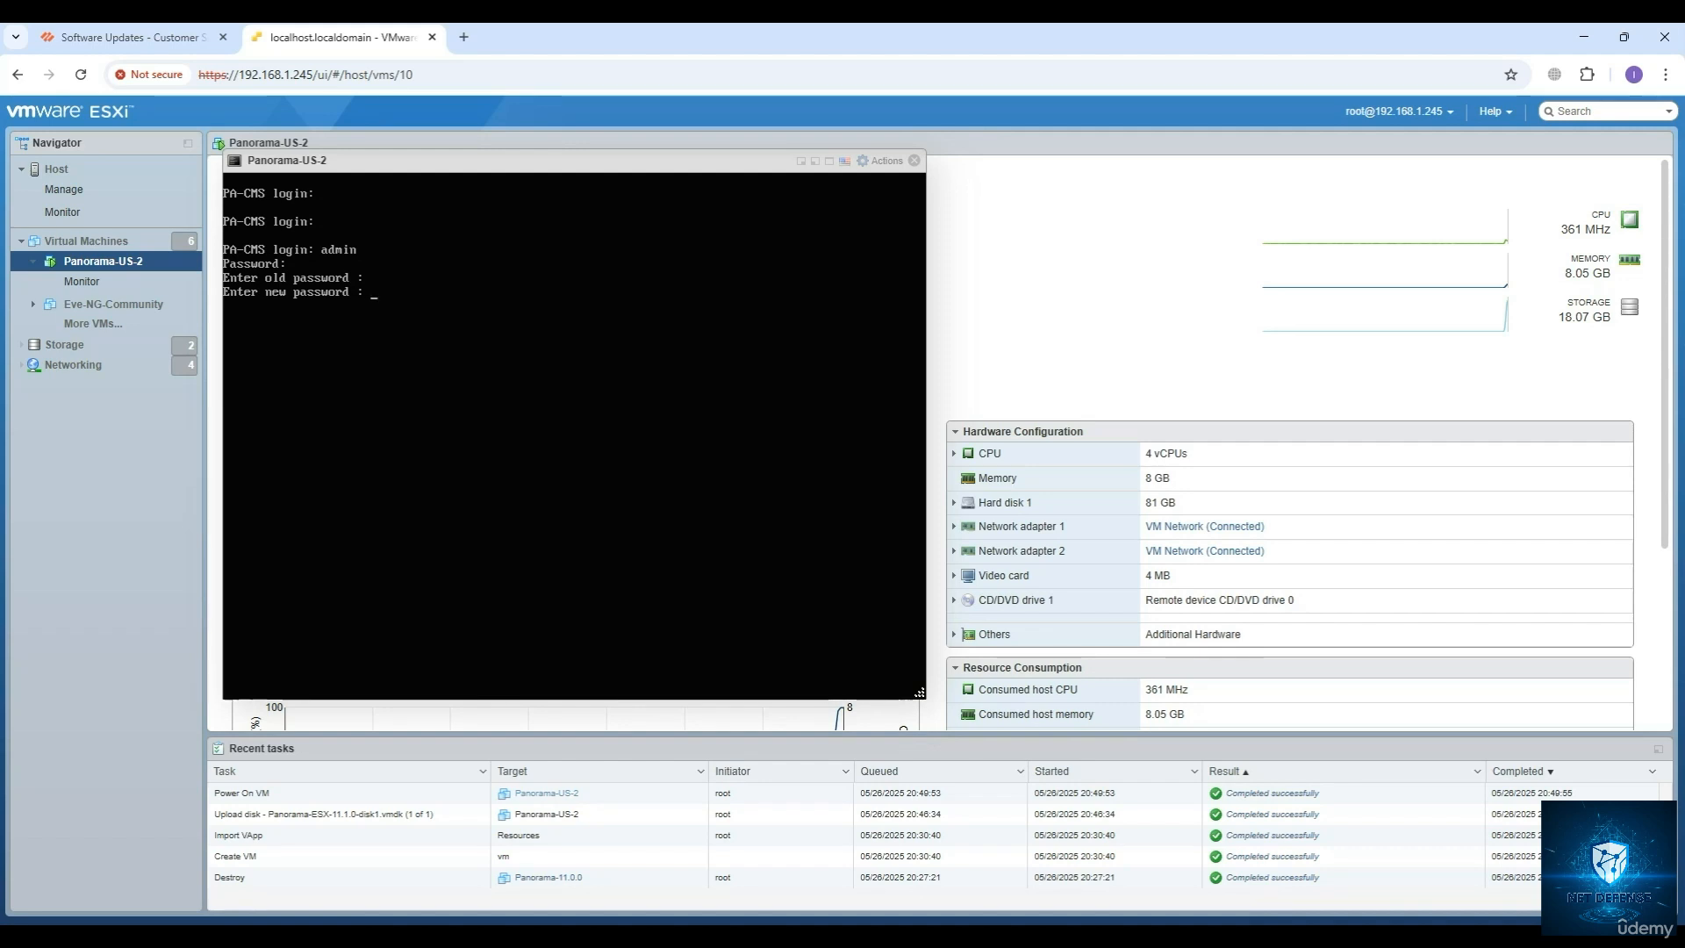
{"action": "key", "text": "Return"}
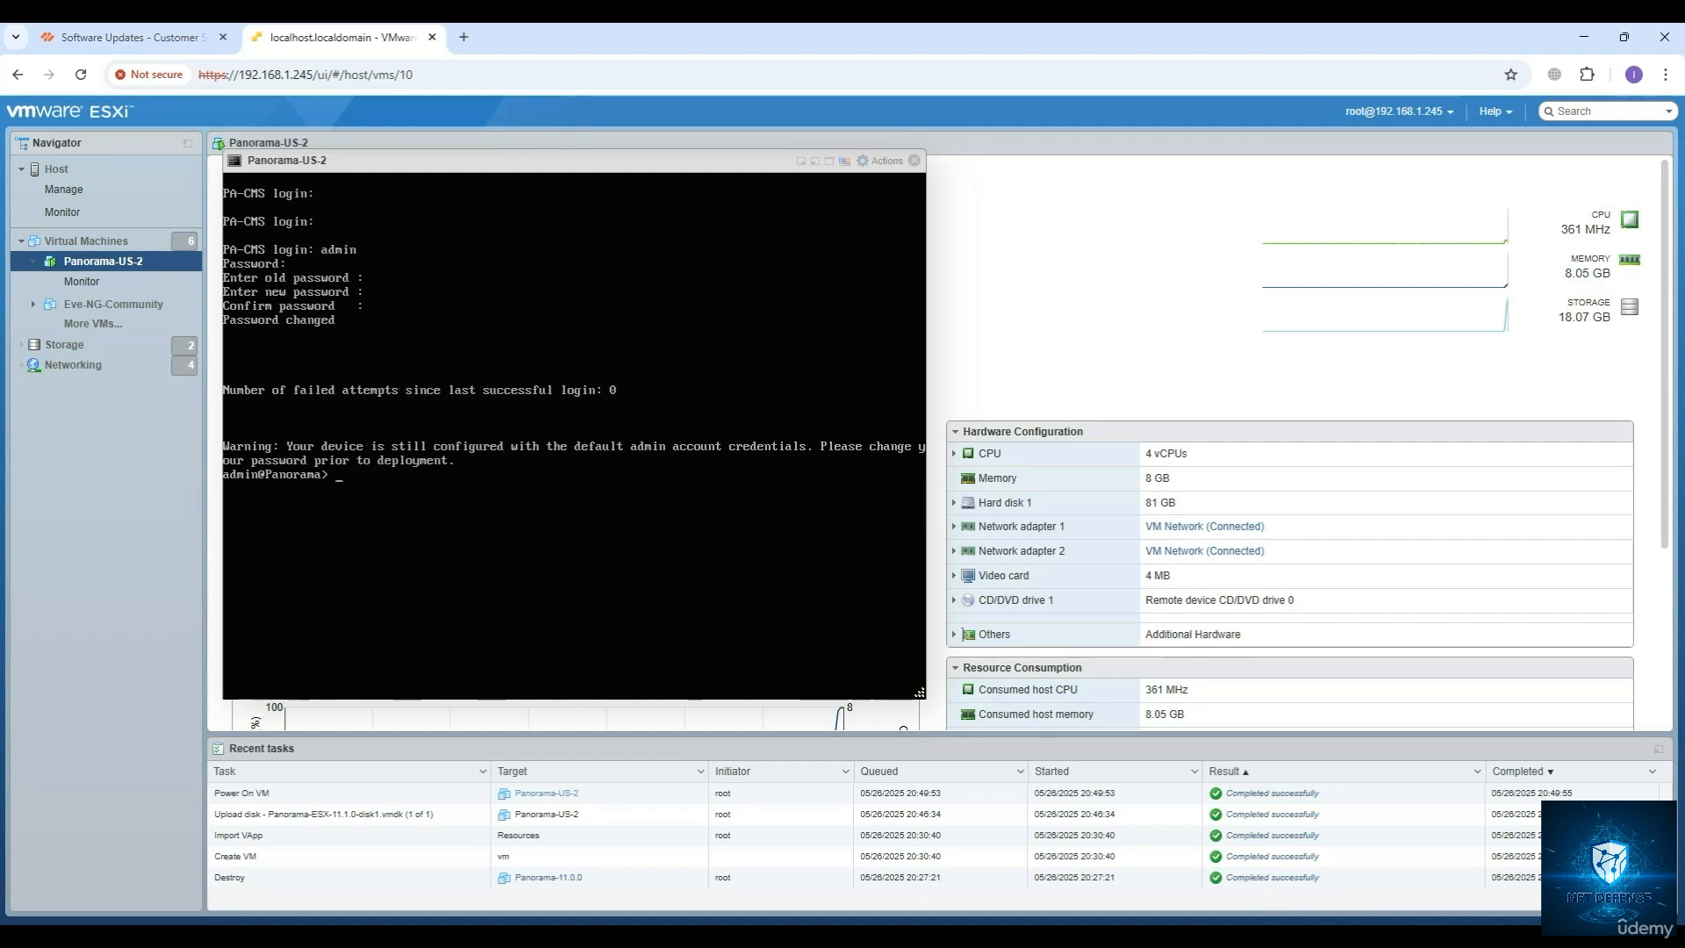
Display the management interface details with show interface management.
{"action": "type", "text": "show inter"}
{"action": "key", "text": "question"}
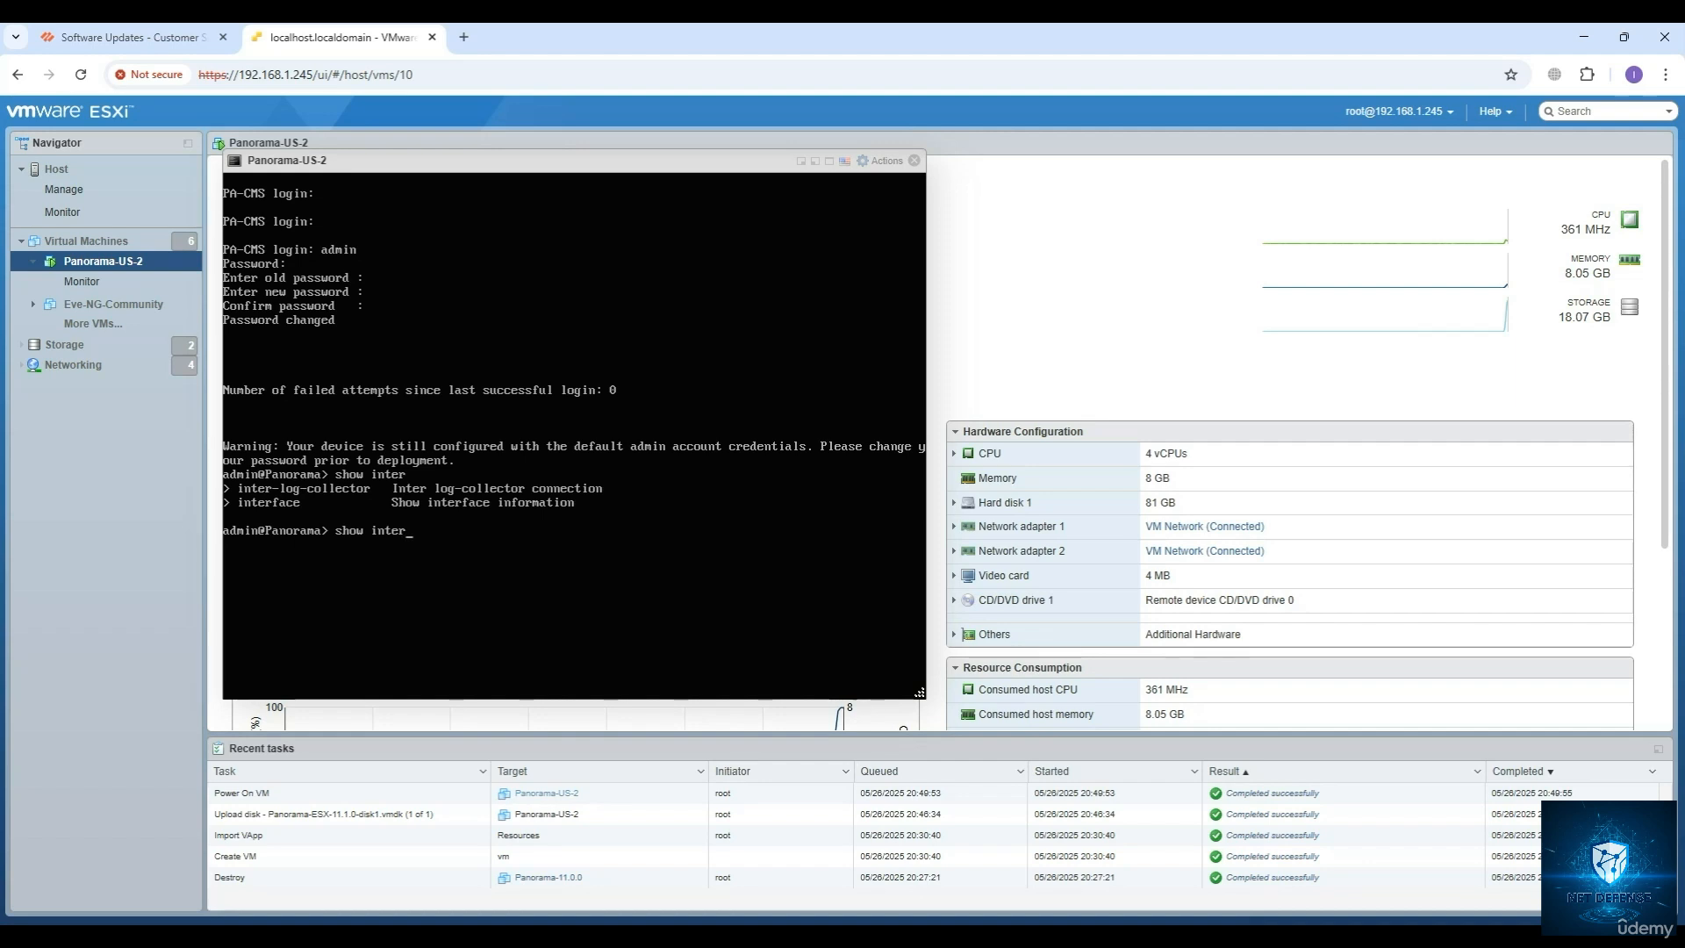
{"action": "type", "text": "face management"}
{"action": "key", "text": "Return"}
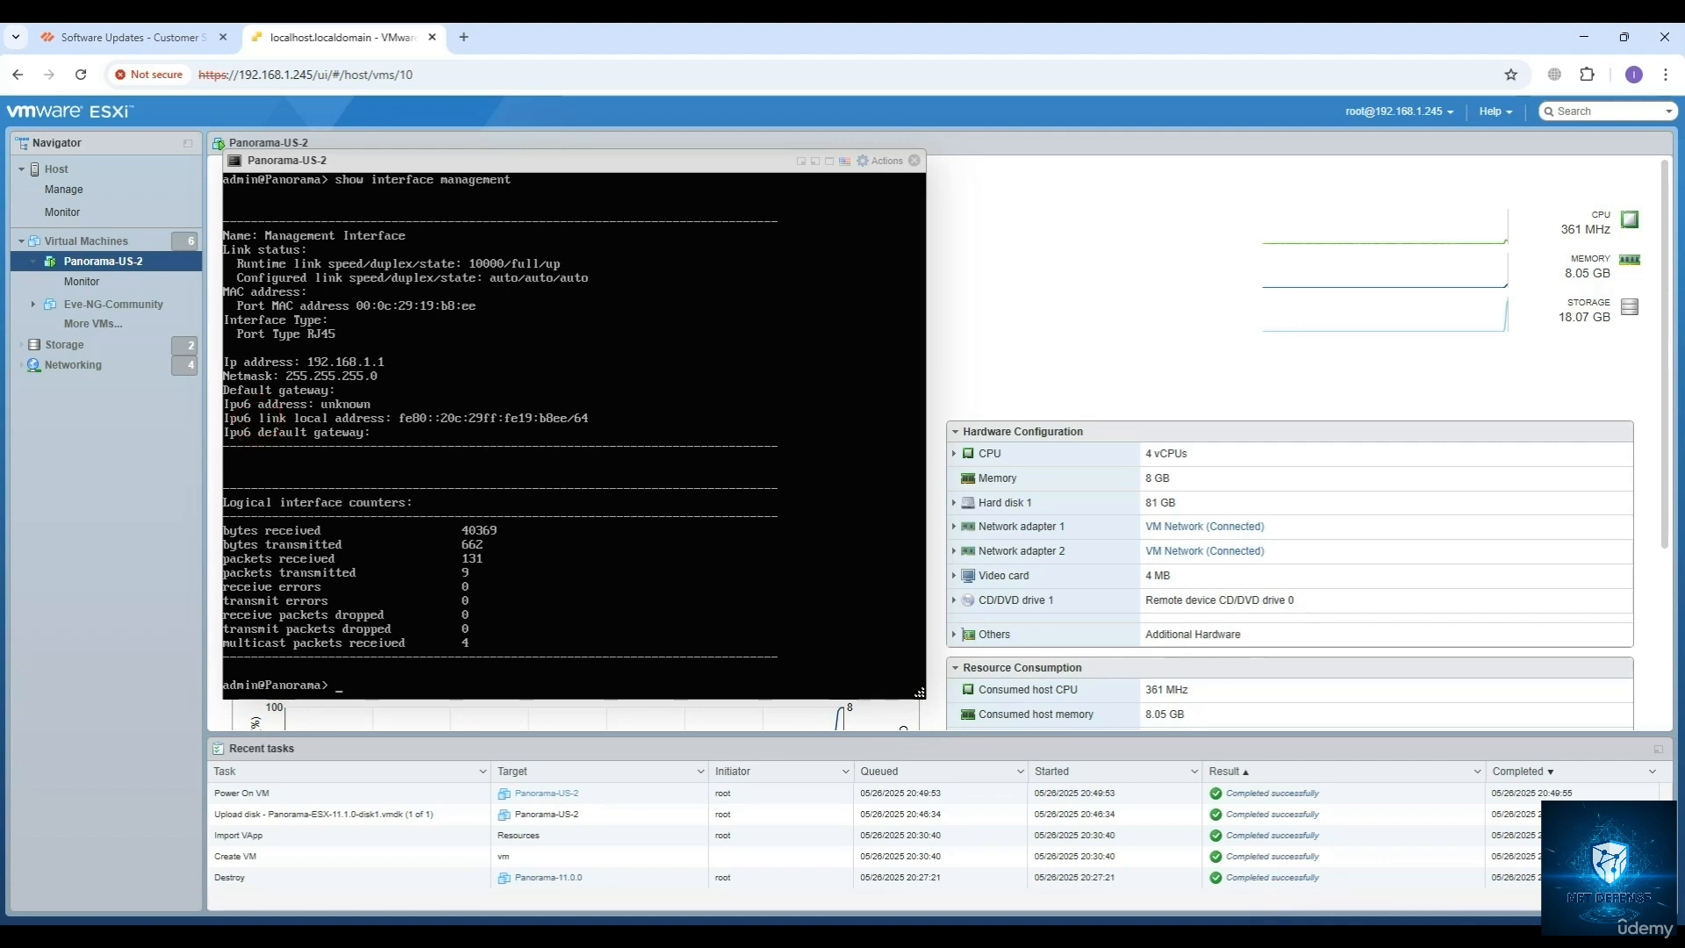
Enter configuration mode and make the management addressing static with set deviceconfig system type static.
{"action": "type", "text": "onfigure"}
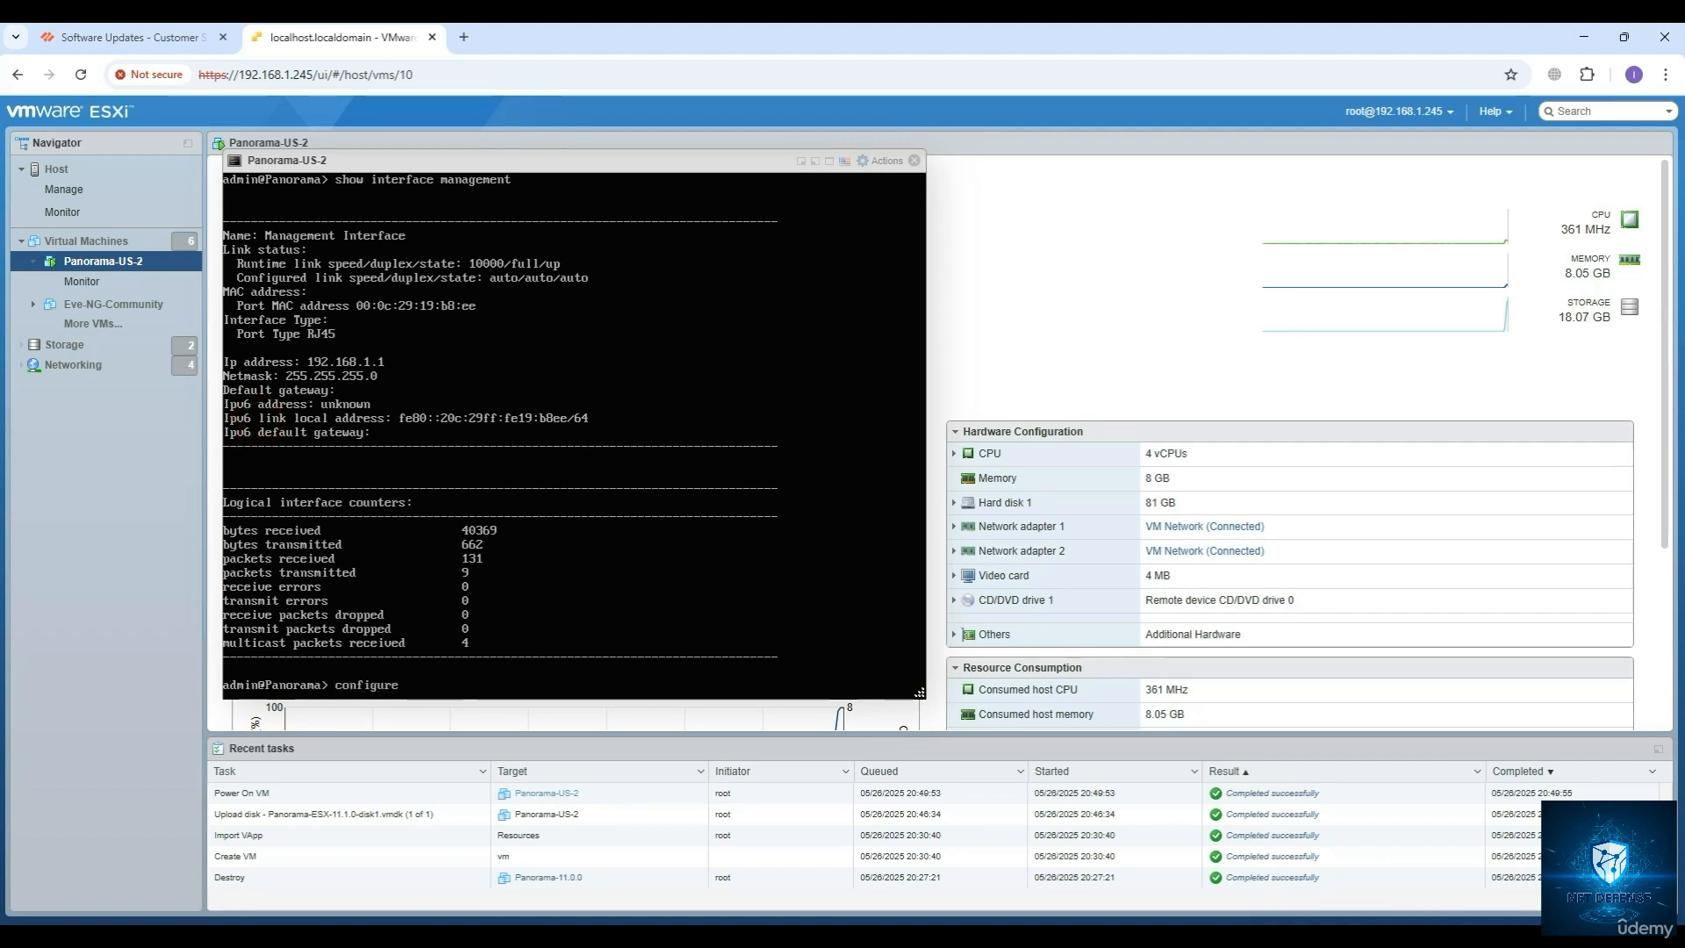
{"action": "key", "text": "Return"}
{"action": "type", "text": "set"}
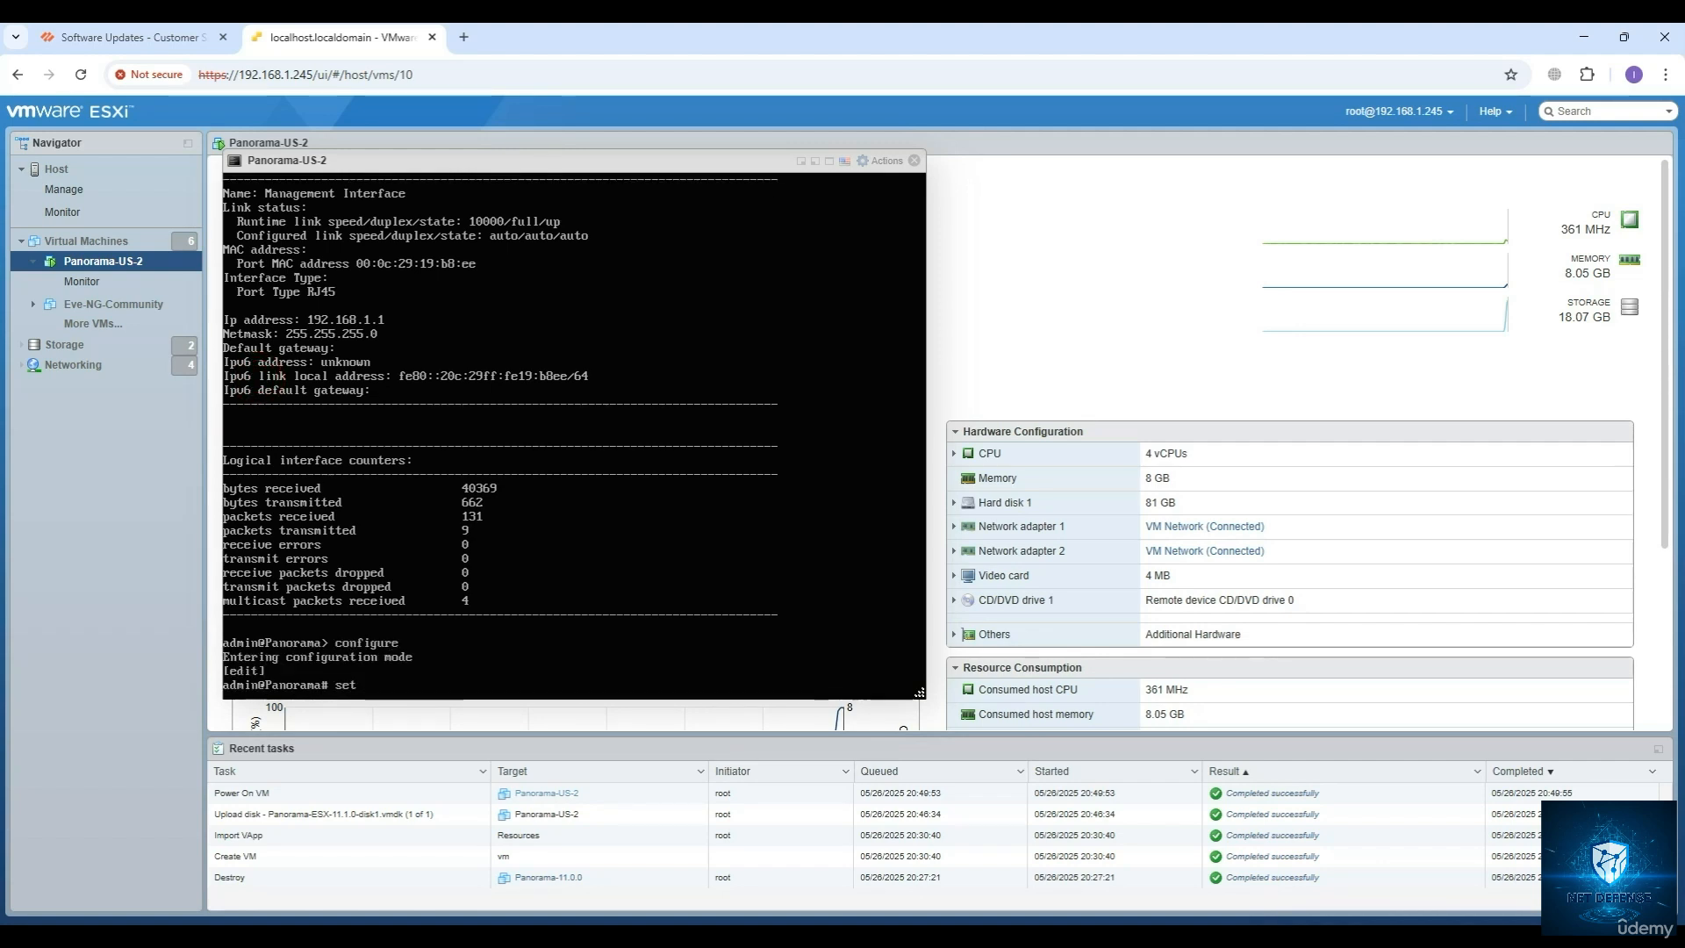
{"action": "type", "text": " deviceconfig system type static"}
{"action": "key", "text": "Return"}
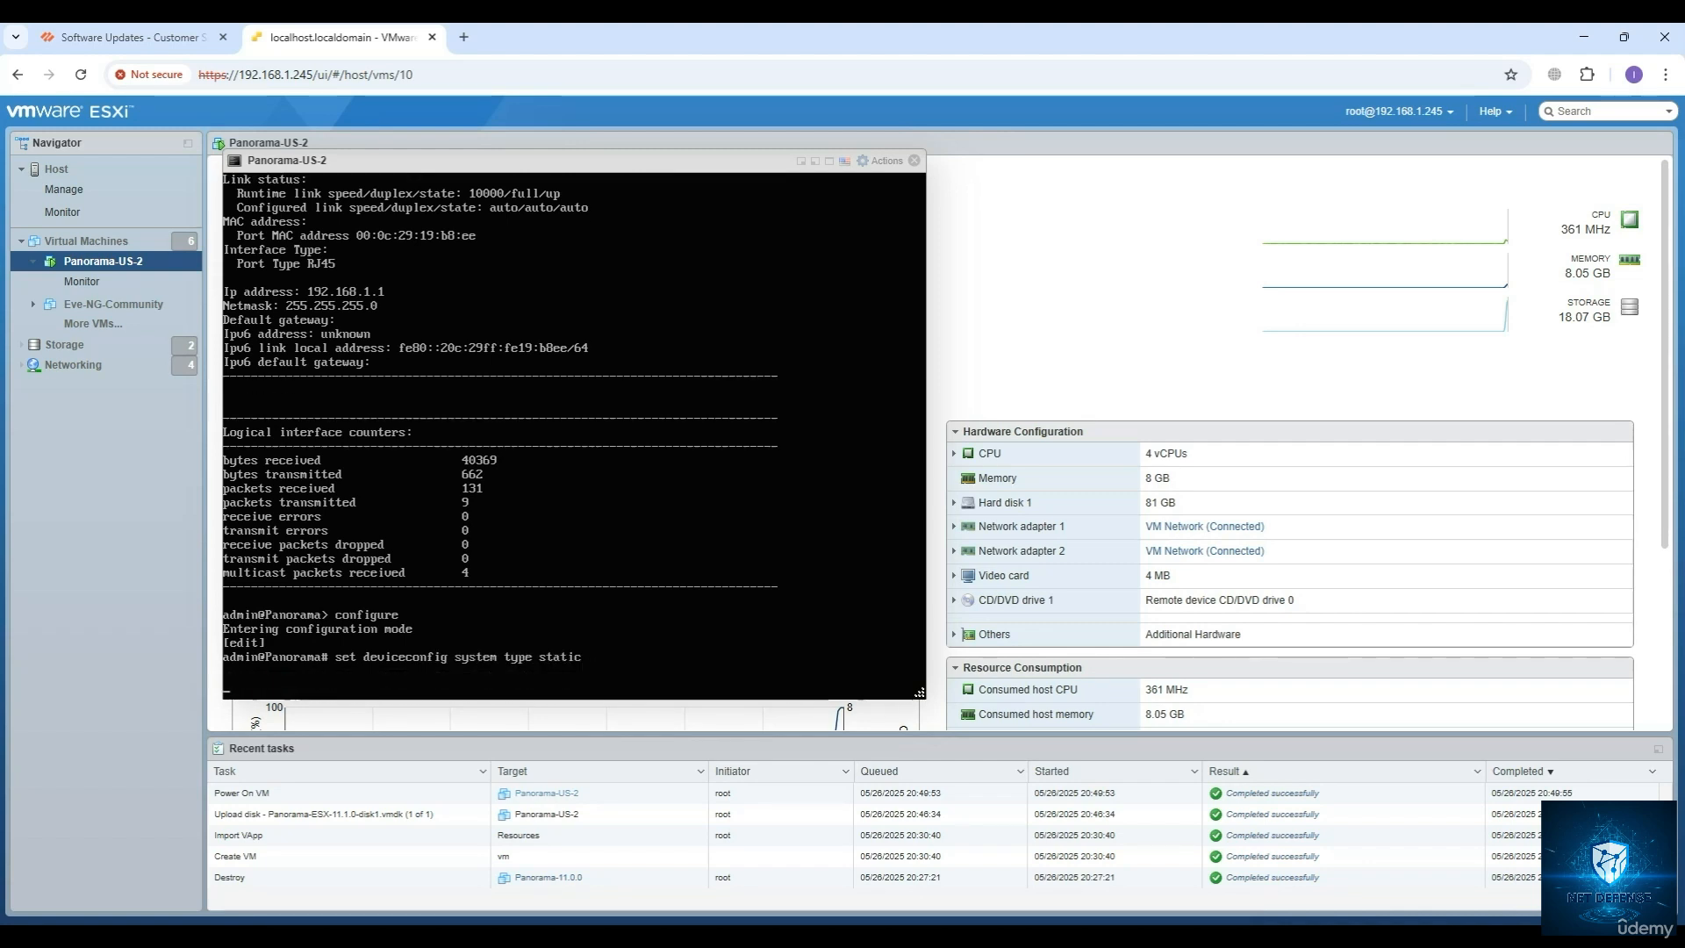
Begin the command set deviceconfig system ip-address, listing the system options that start with ip along the way.
{"action": "key", "text": "Up"}
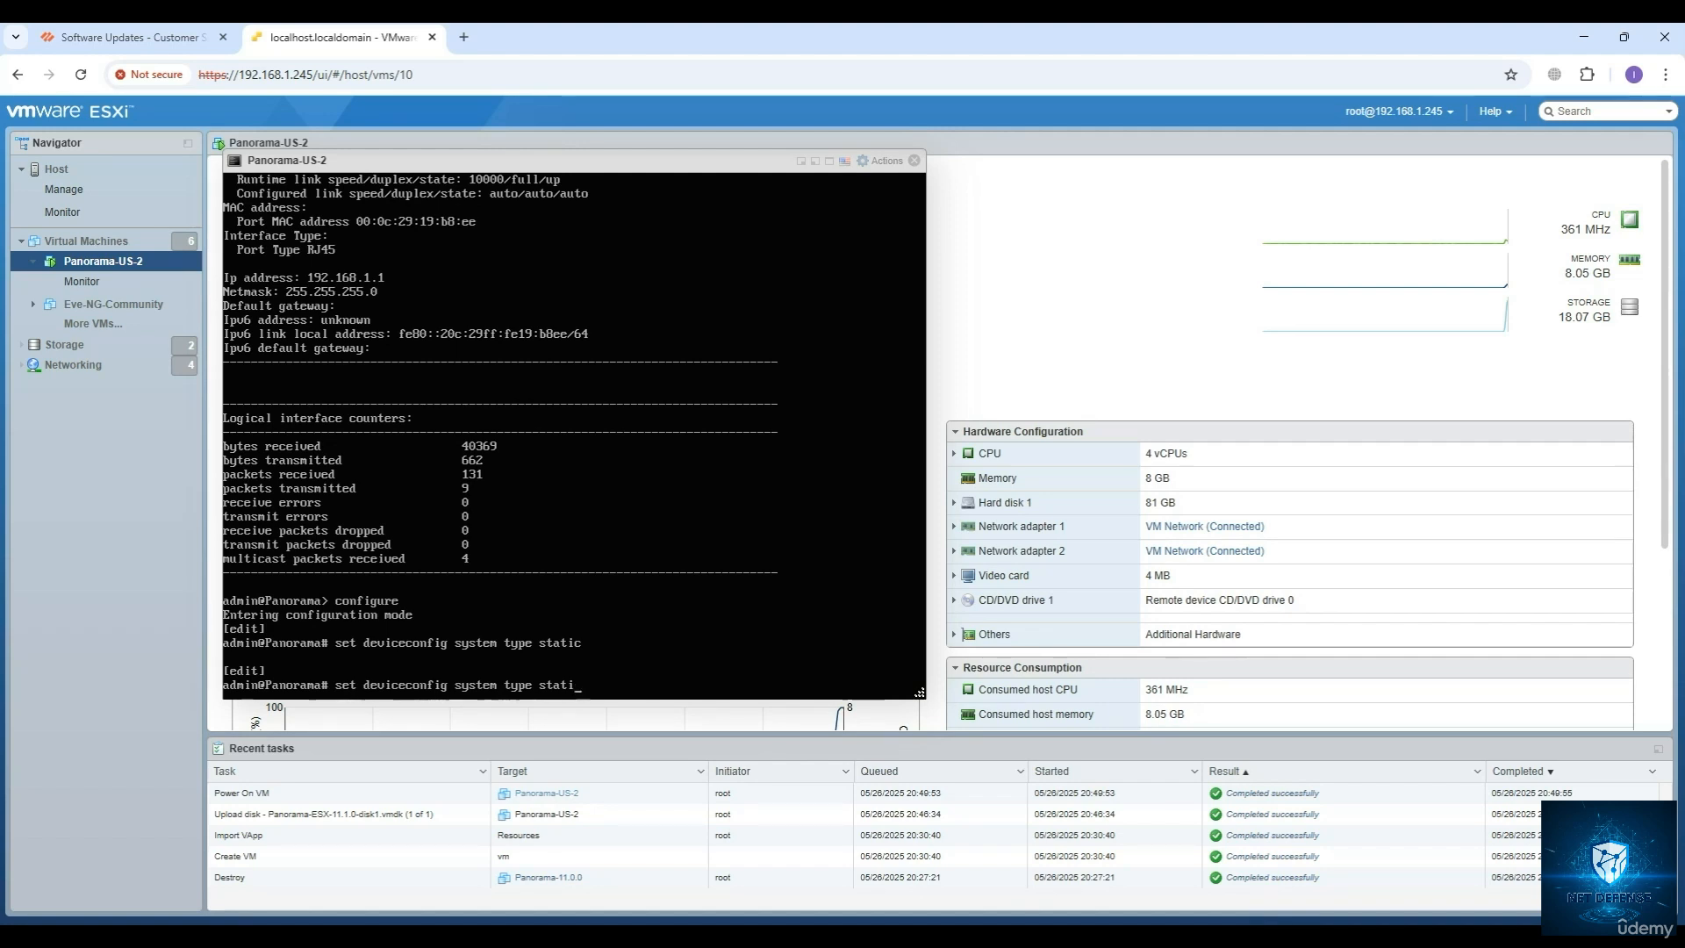
{"action": "key", "text": "BackSpace"}
{"action": "key", "text": "BackSpace"}
{"action": "key", "text": "BackSpace"}
{"action": "key", "text": "BackSpace"}
{"action": "key", "text": "BackSpace"}
{"action": "key", "text": "BackSpace"}
{"action": "key", "text": "BackSpace"}
{"action": "key", "text": "BackSpace"}
{"action": "key", "text": "BackSpace"}
{"action": "key", "text": "BackSpace"}
{"action": "key", "text": "BackSpace"}
{"action": "key", "text": "BackSpace"}
{"action": "key", "text": "BackSpace"}
{"action": "key", "text": "BackSpace"}
{"action": "key", "text": "BackSpace"}
{"action": "key", "text": "BackSpace"}
{"action": "key", "text": "BackSpace"}
{"action": "key", "text": "BackSpace"}
{"action": "key", "text": "BackSpace"}
{"action": "key", "text": "BackSpace"}
{"action": "type", "text": "g"}
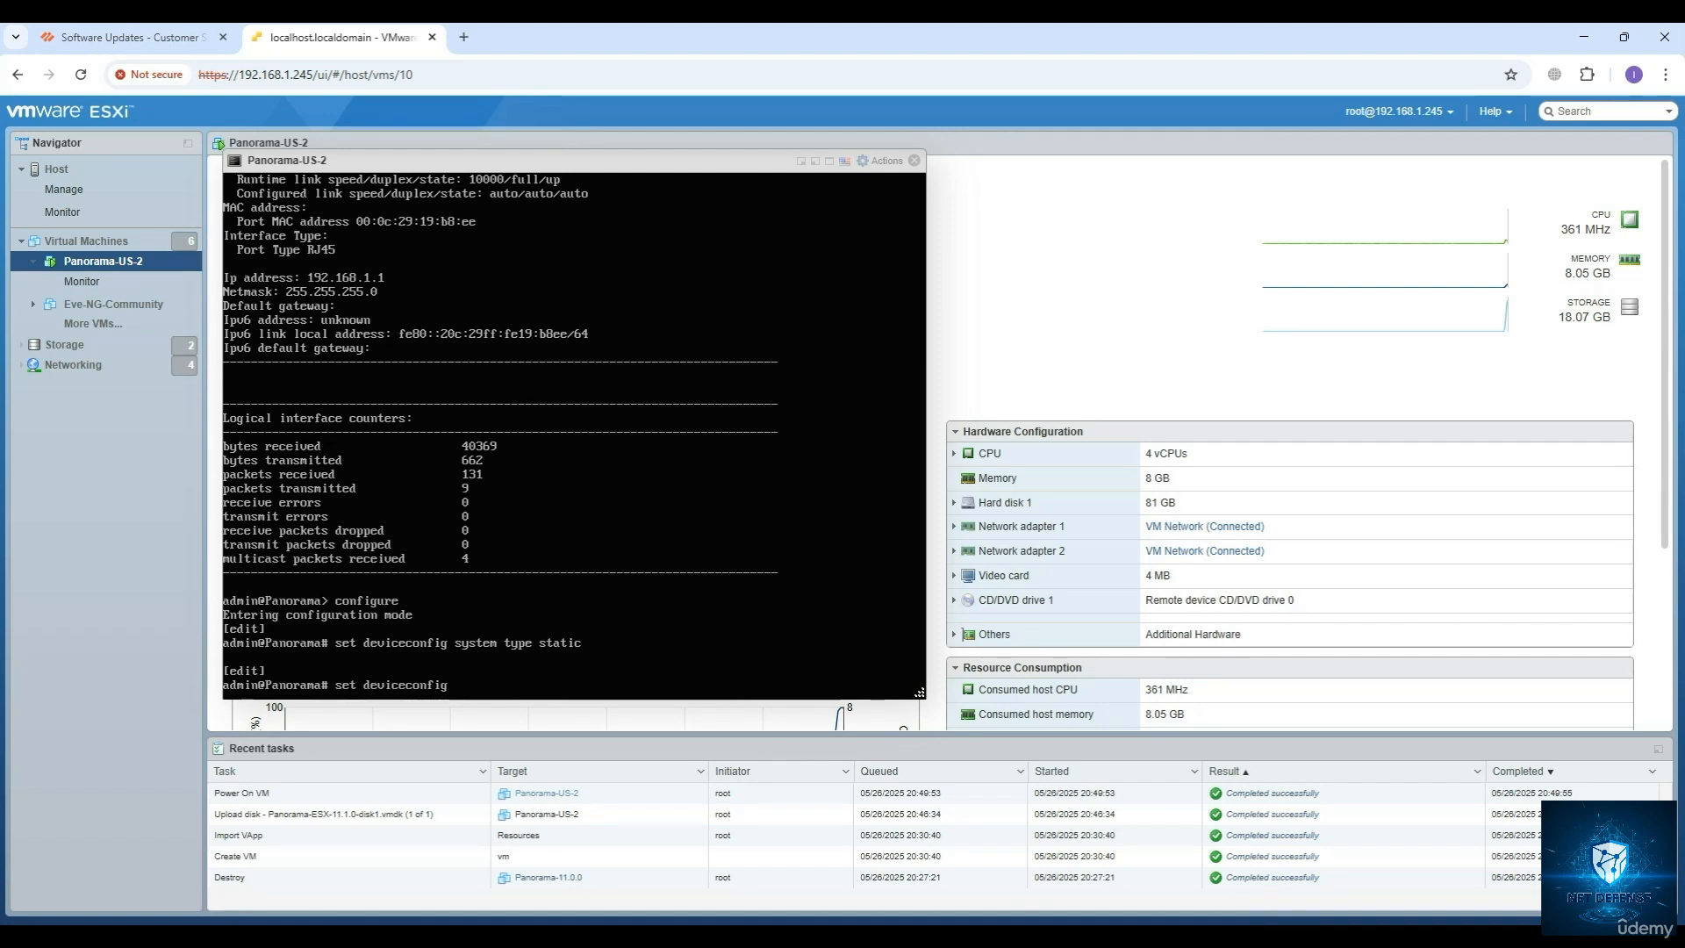
{"action": "type", "text": " system ip"}
{"action": "key", "text": "question"}
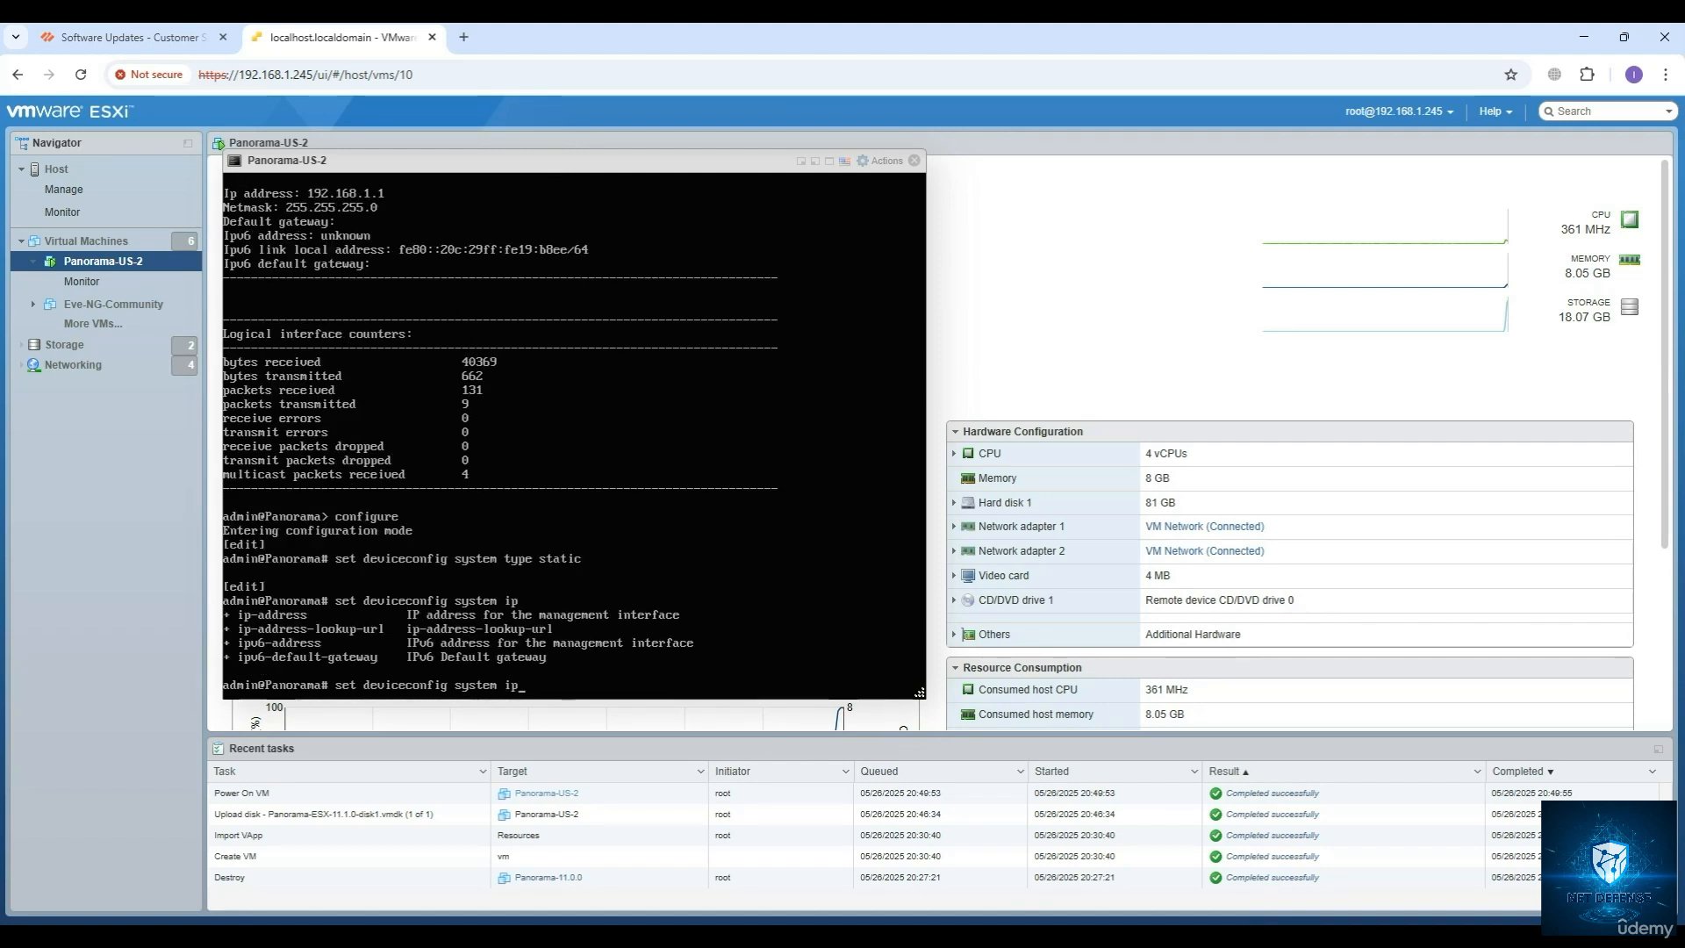
{"action": "type", "text": "-a"}
{"action": "key", "text": "Tab"}
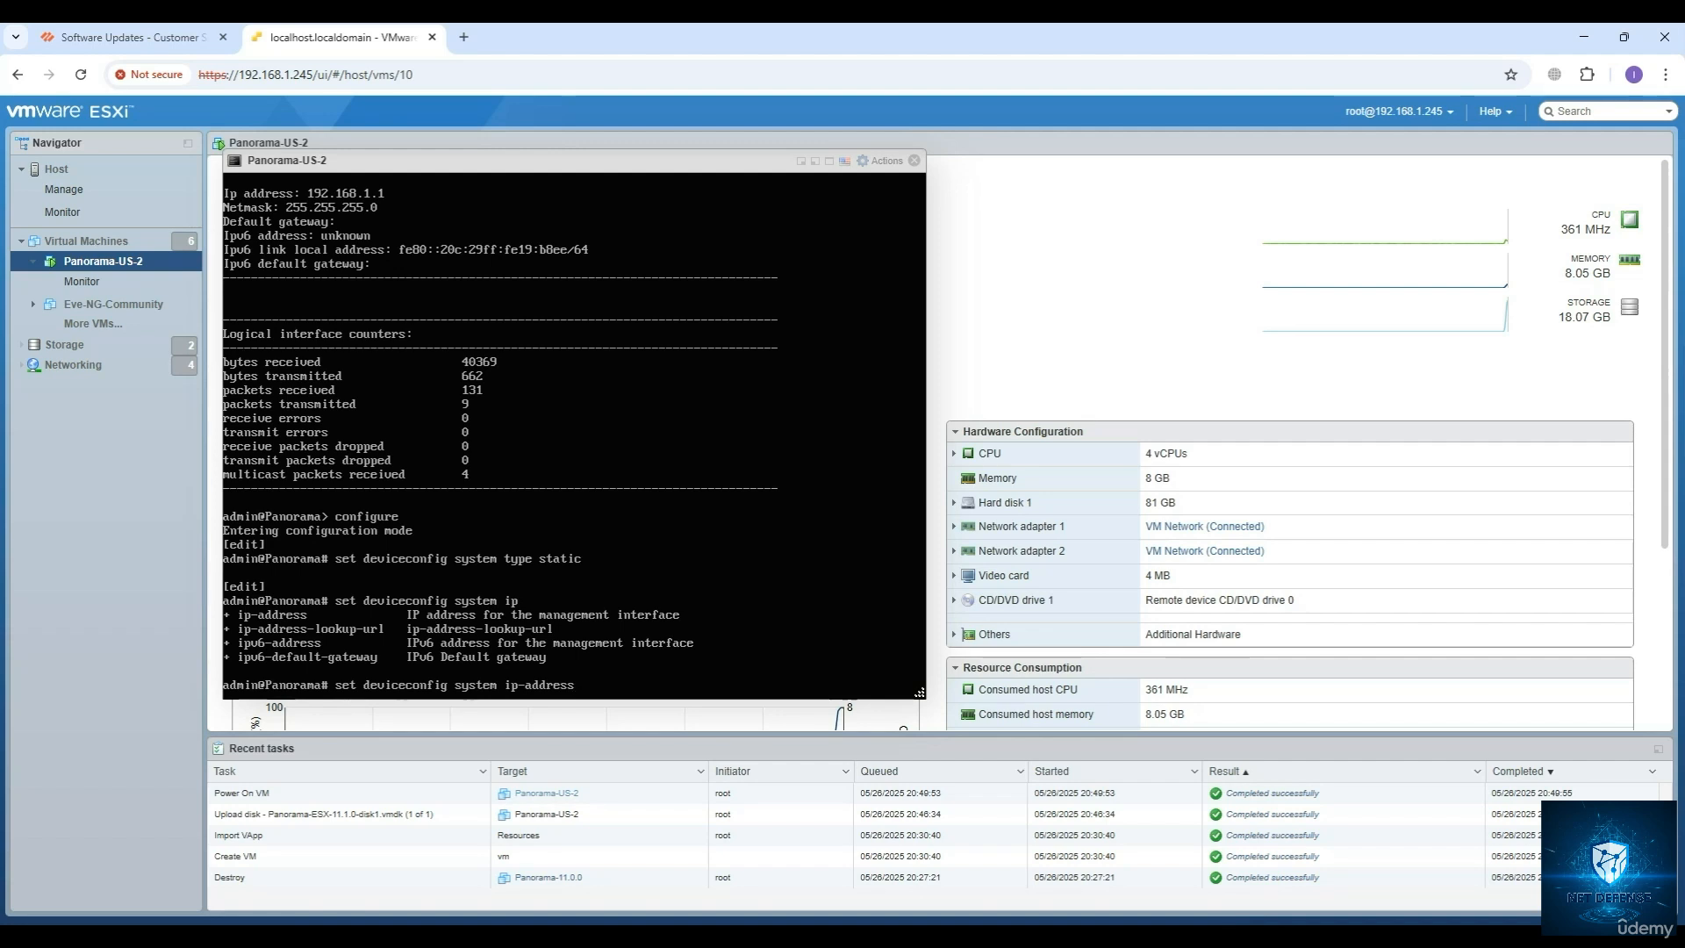
Complete and run the command with address 192.168.1.222, netmask 255.255.255.0 and default-gateway 192.168.1.1.
{"action": "type", "text": "192.168.1.22"}
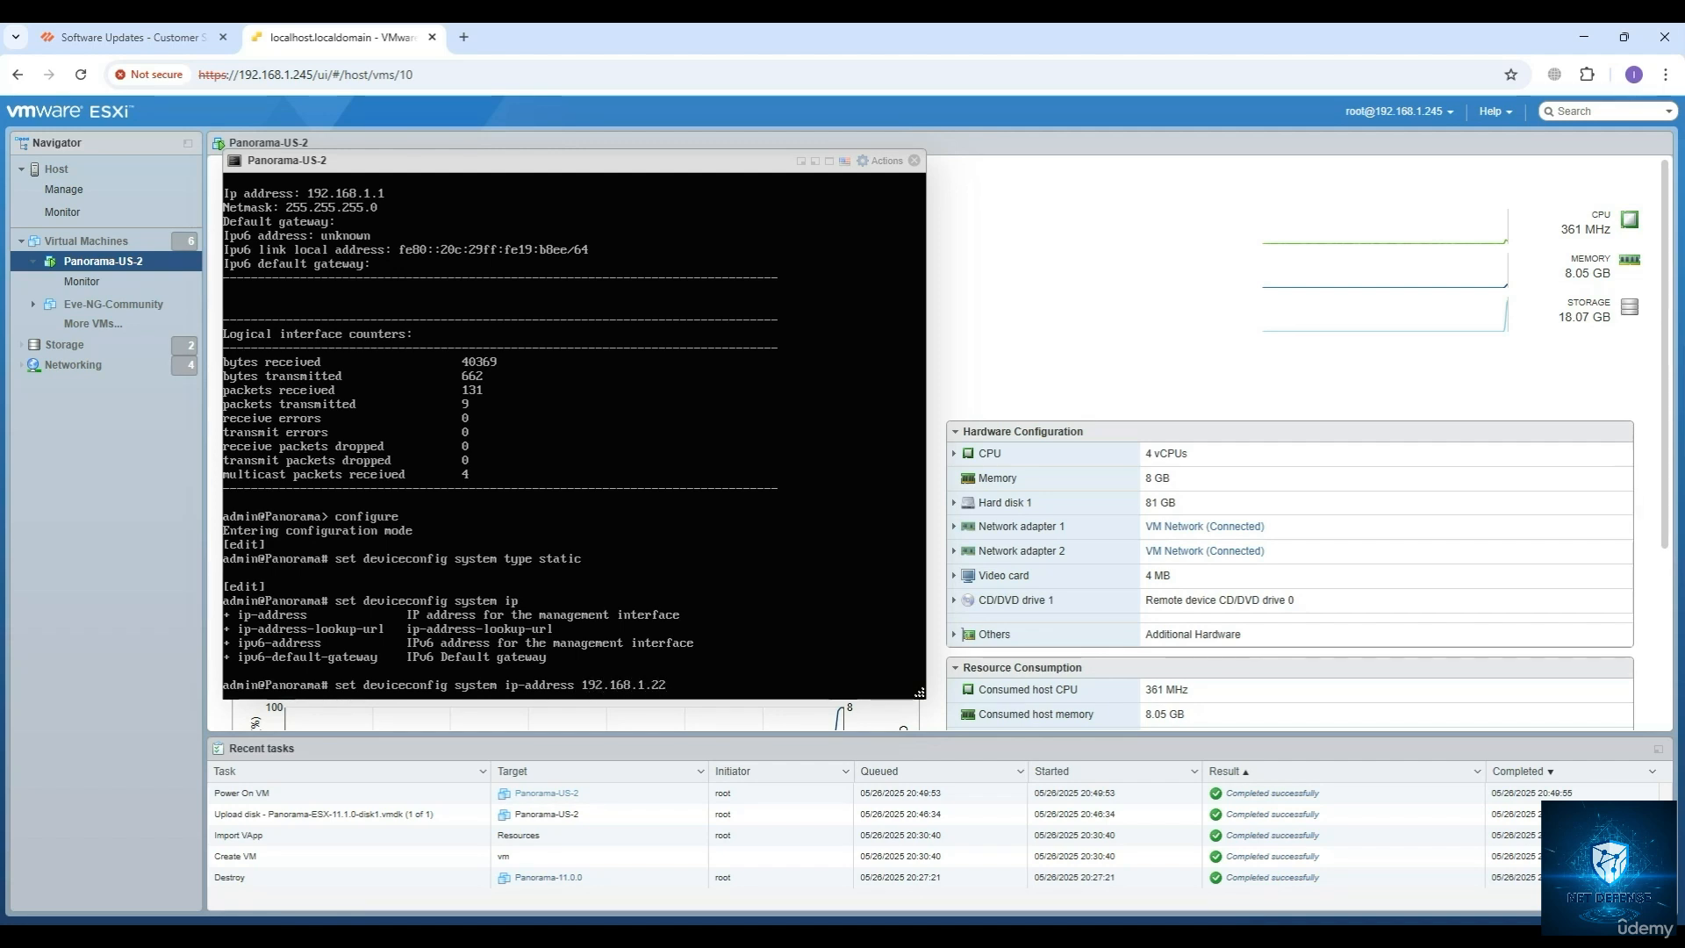
{"action": "type", "text": "2 ne"}
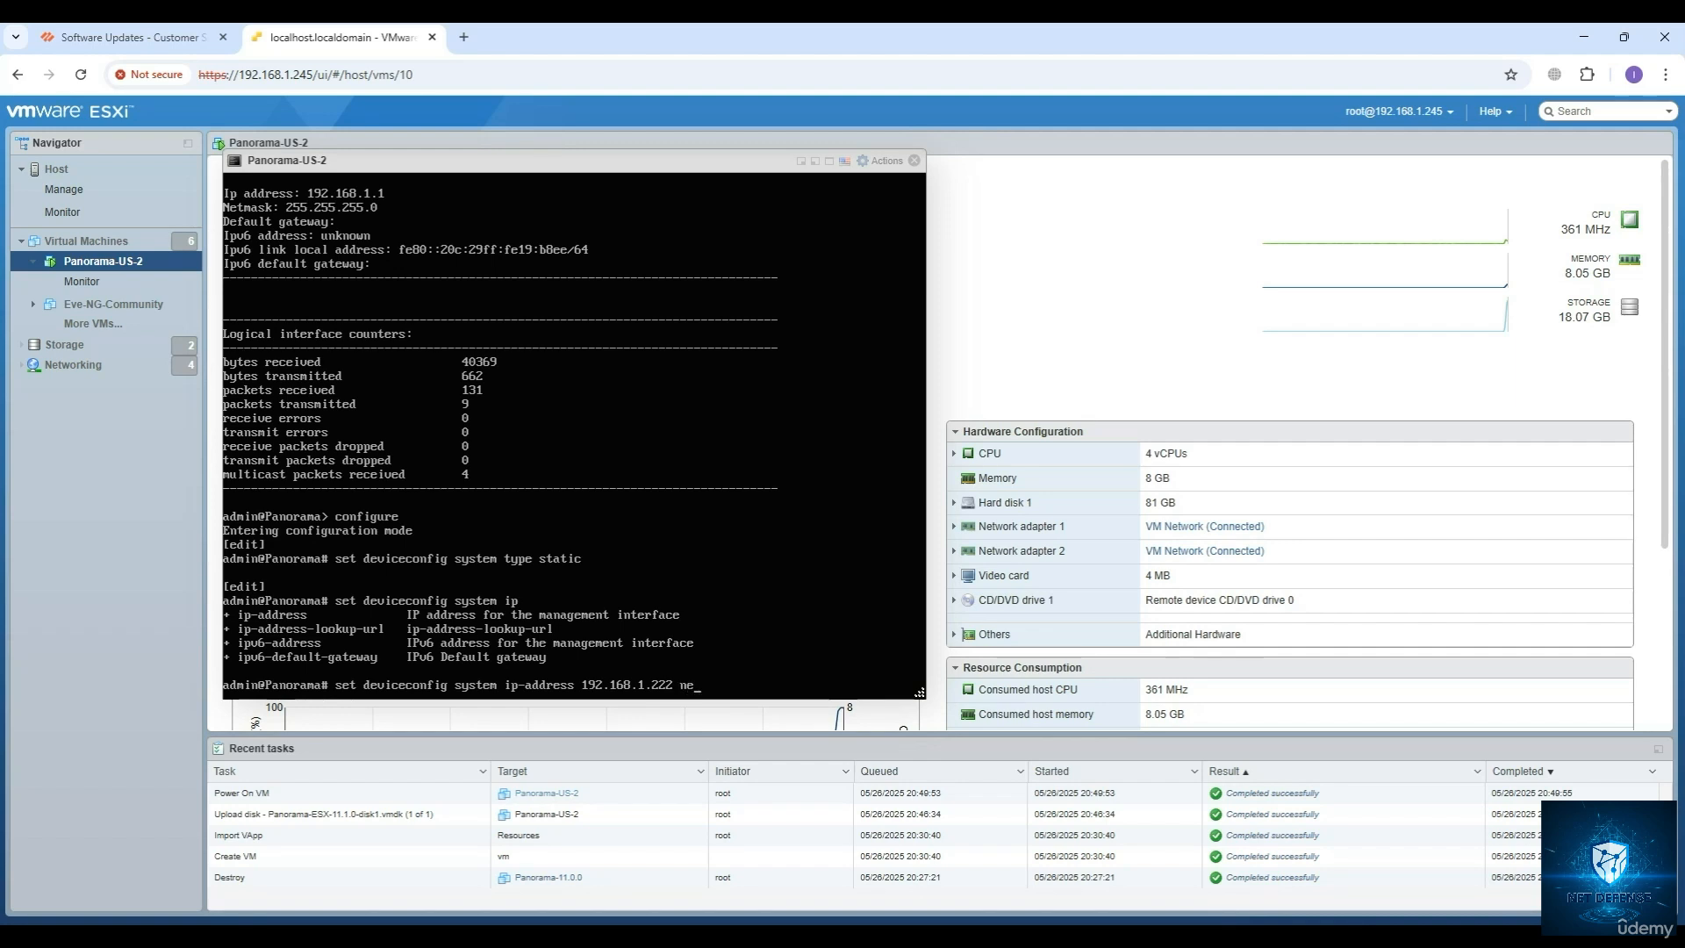
{"action": "type", "text": "tmask 255.255.255.0"}
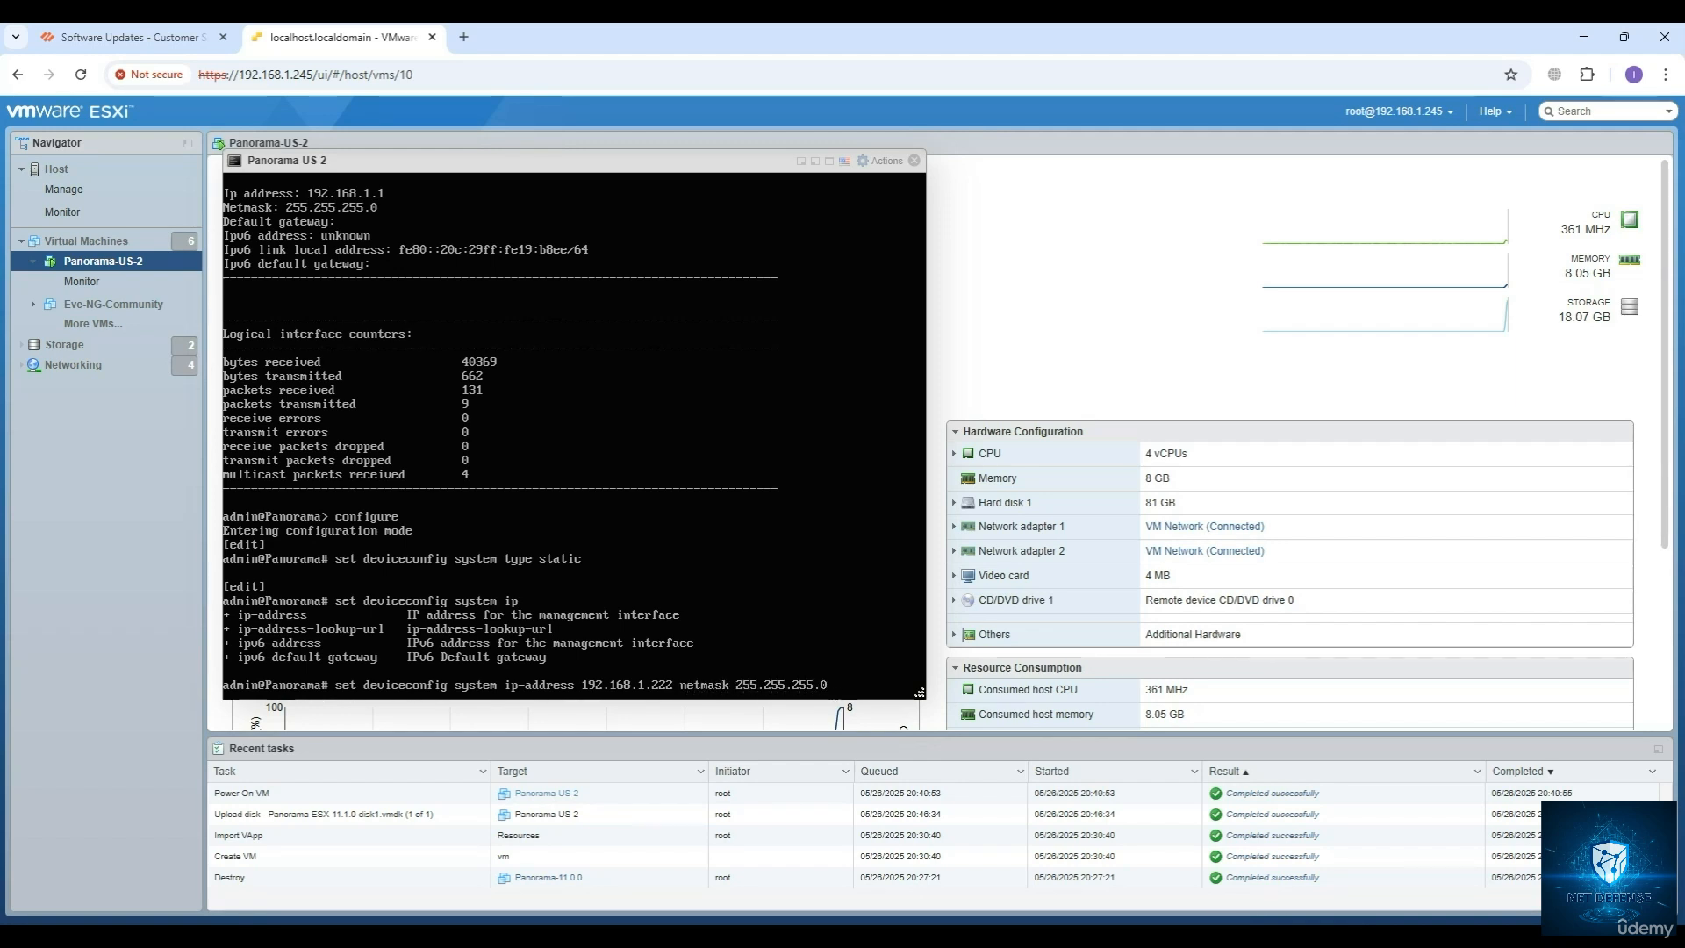
{"action": "type", "text": " d"}
{"action": "key", "text": "Tab"}
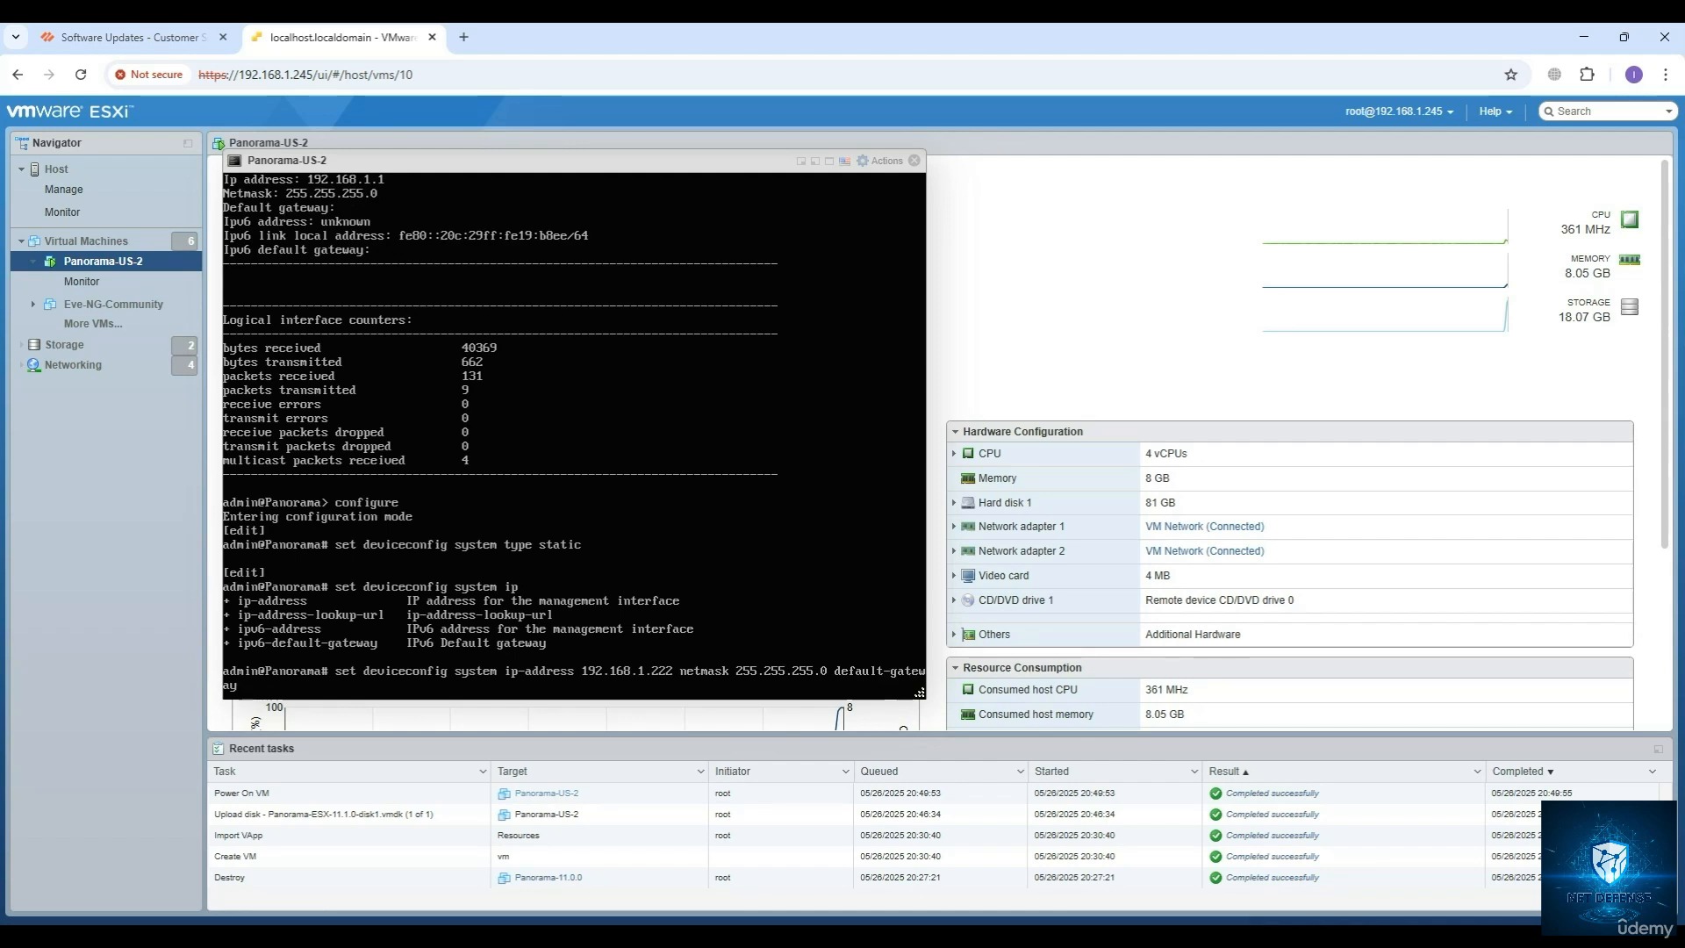
{"action": "type", "text": "192.168.1.1"}
{"action": "key", "text": "Return"}
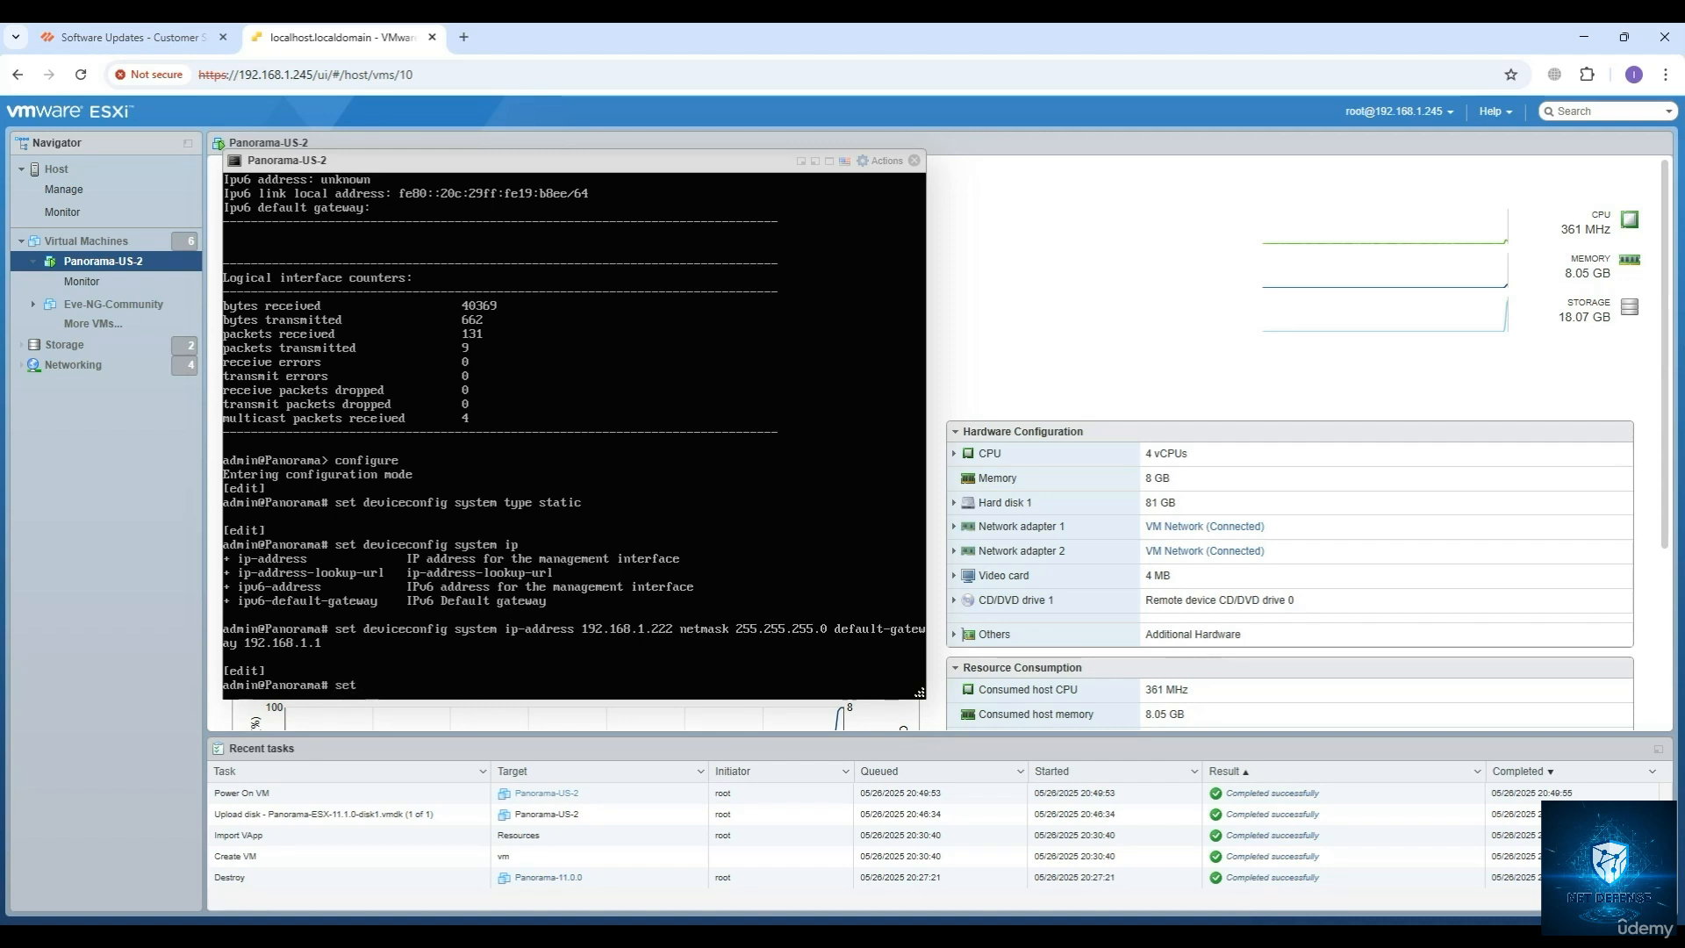
{"action": "type", "text": "deviceconfig dns"}
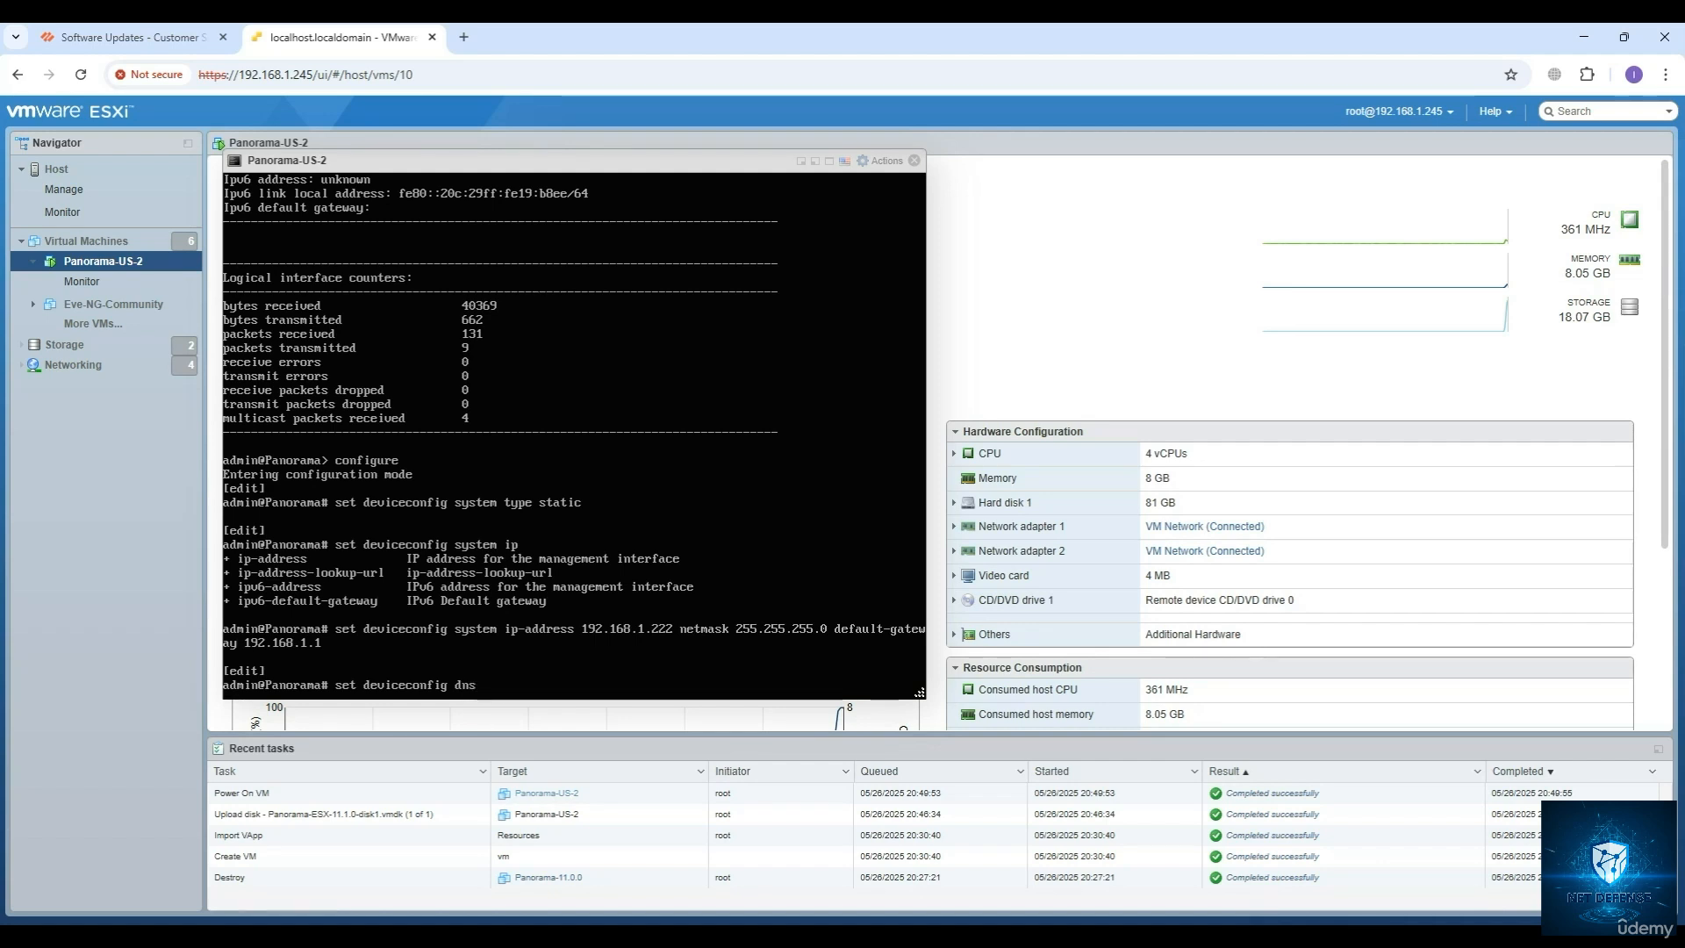
{"action": "key", "text": "BackSpace"}
{"action": "key", "text": "BackSpace"}
{"action": "key", "text": "BackSpace"}
{"action": "key", "text": "BackSpace"}
{"action": "key", "text": "BackSpace"}
{"action": "key", "text": "BackSpace"}
{"action": "key", "text": "BackSpace"}
{"action": "key", "text": "BackSpace"}
{"action": "key", "text": "BackSpace"}
{"action": "key", "text": "BackSpace"}
{"action": "key", "text": "BackSpace"}
{"action": "key", "text": "BackSpace"}
{"action": "key", "text": "BackSpace"}
{"action": "key", "text": "BackSpace"}
{"action": "key", "text": "BackSpace"}
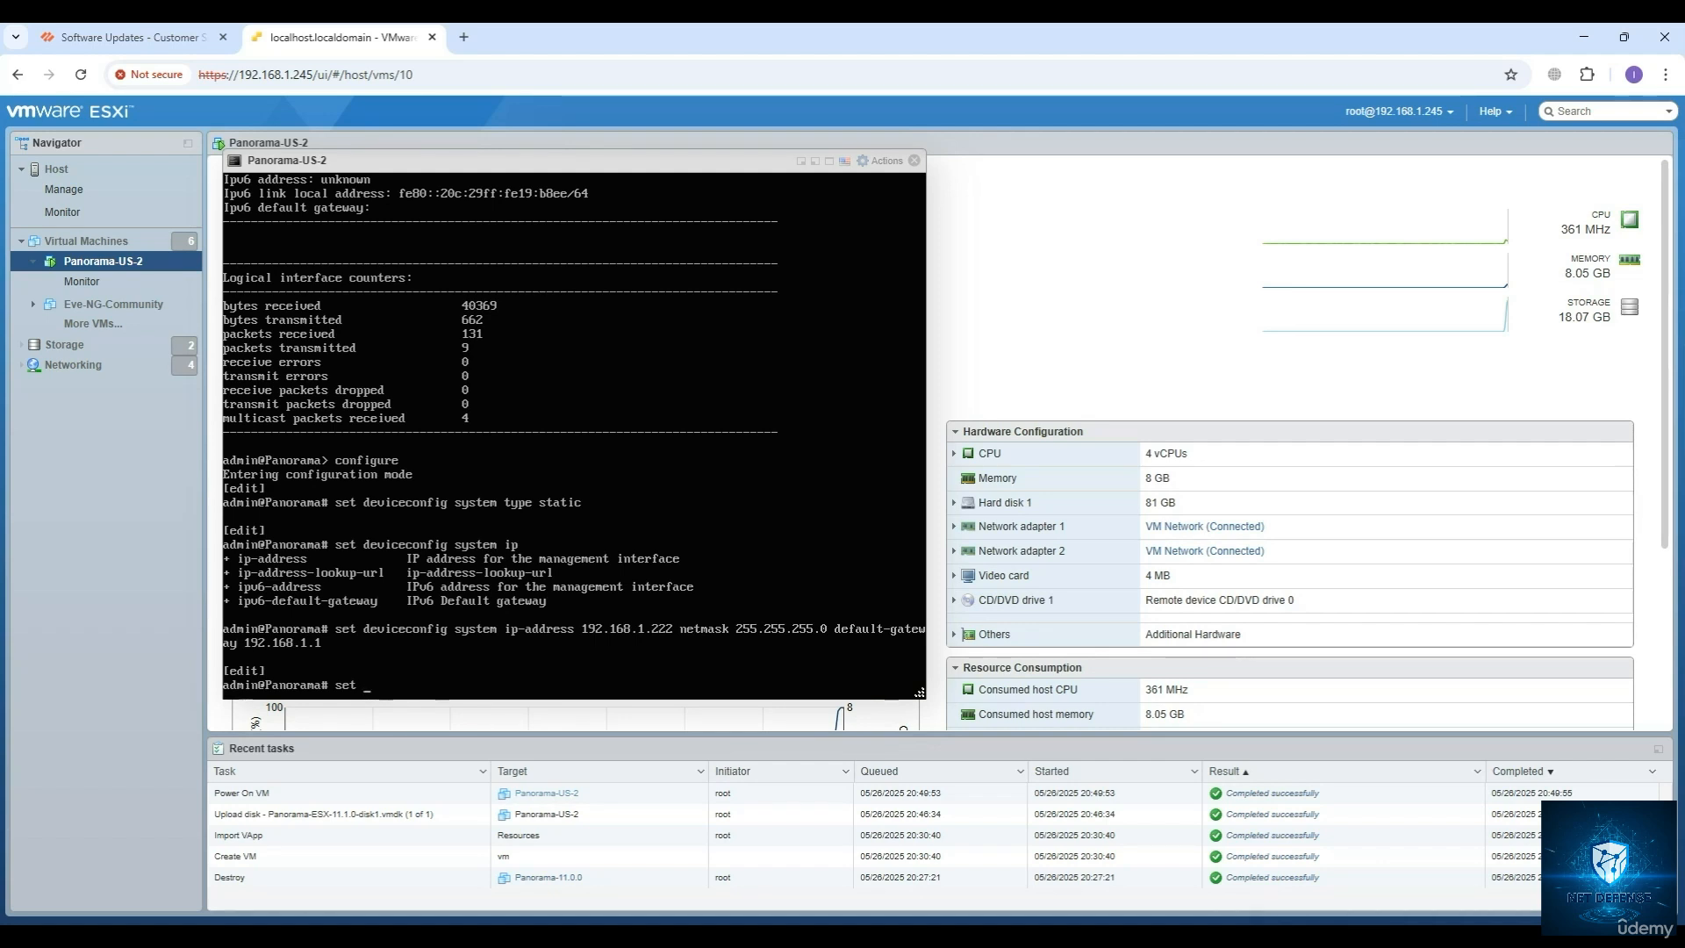
{"action": "type", "text": "dns"}
{"action": "key", "text": "BackSpace"}
{"action": "key", "text": "BackSpace"}
{"action": "key", "text": "BackSpace"}
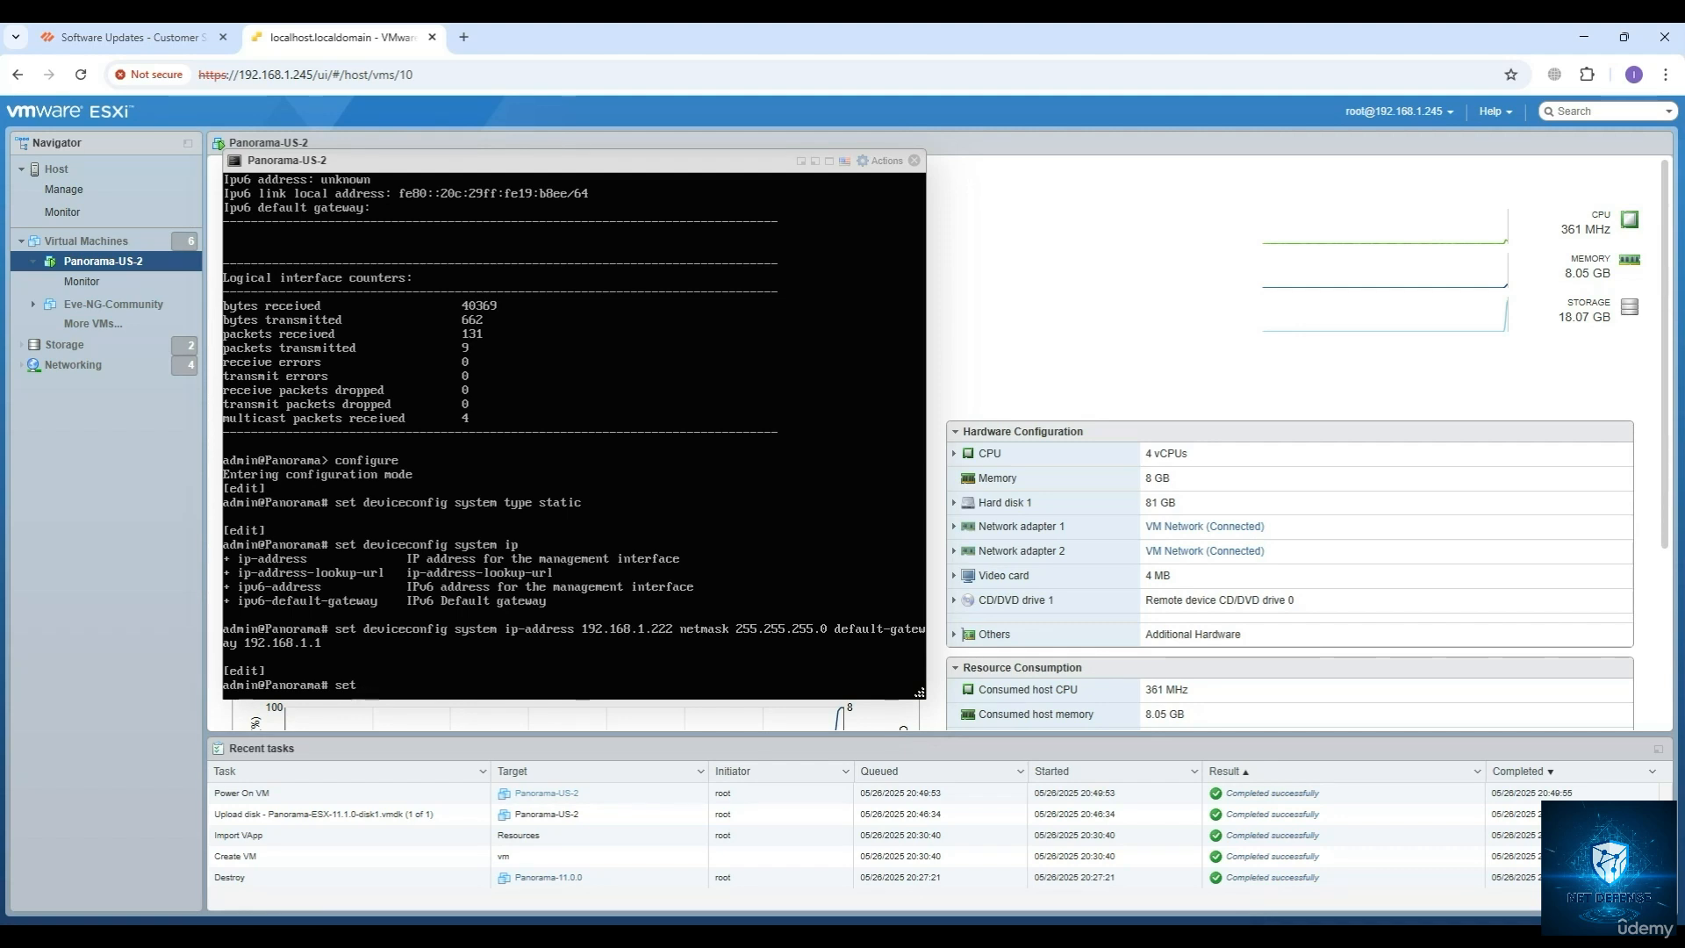
Build the command set deviceconfig system dns-setting, listing the available options at each level.
{"action": "type", "text": "?"}
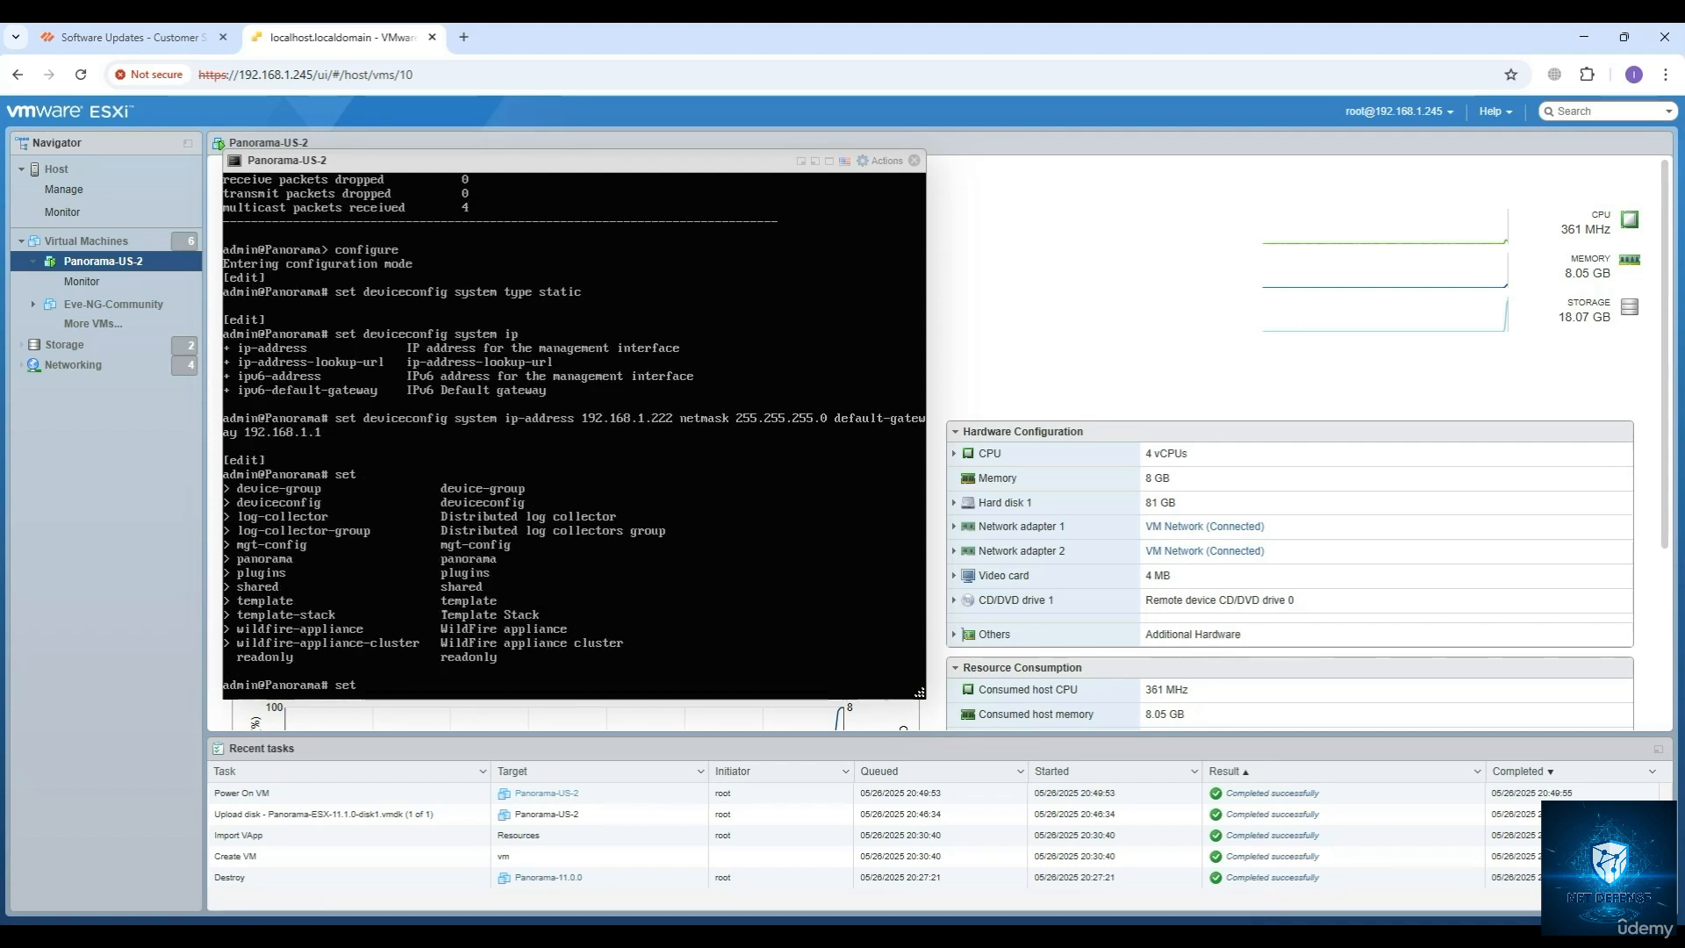
{"action": "type", "text": "deviceconfig?"}
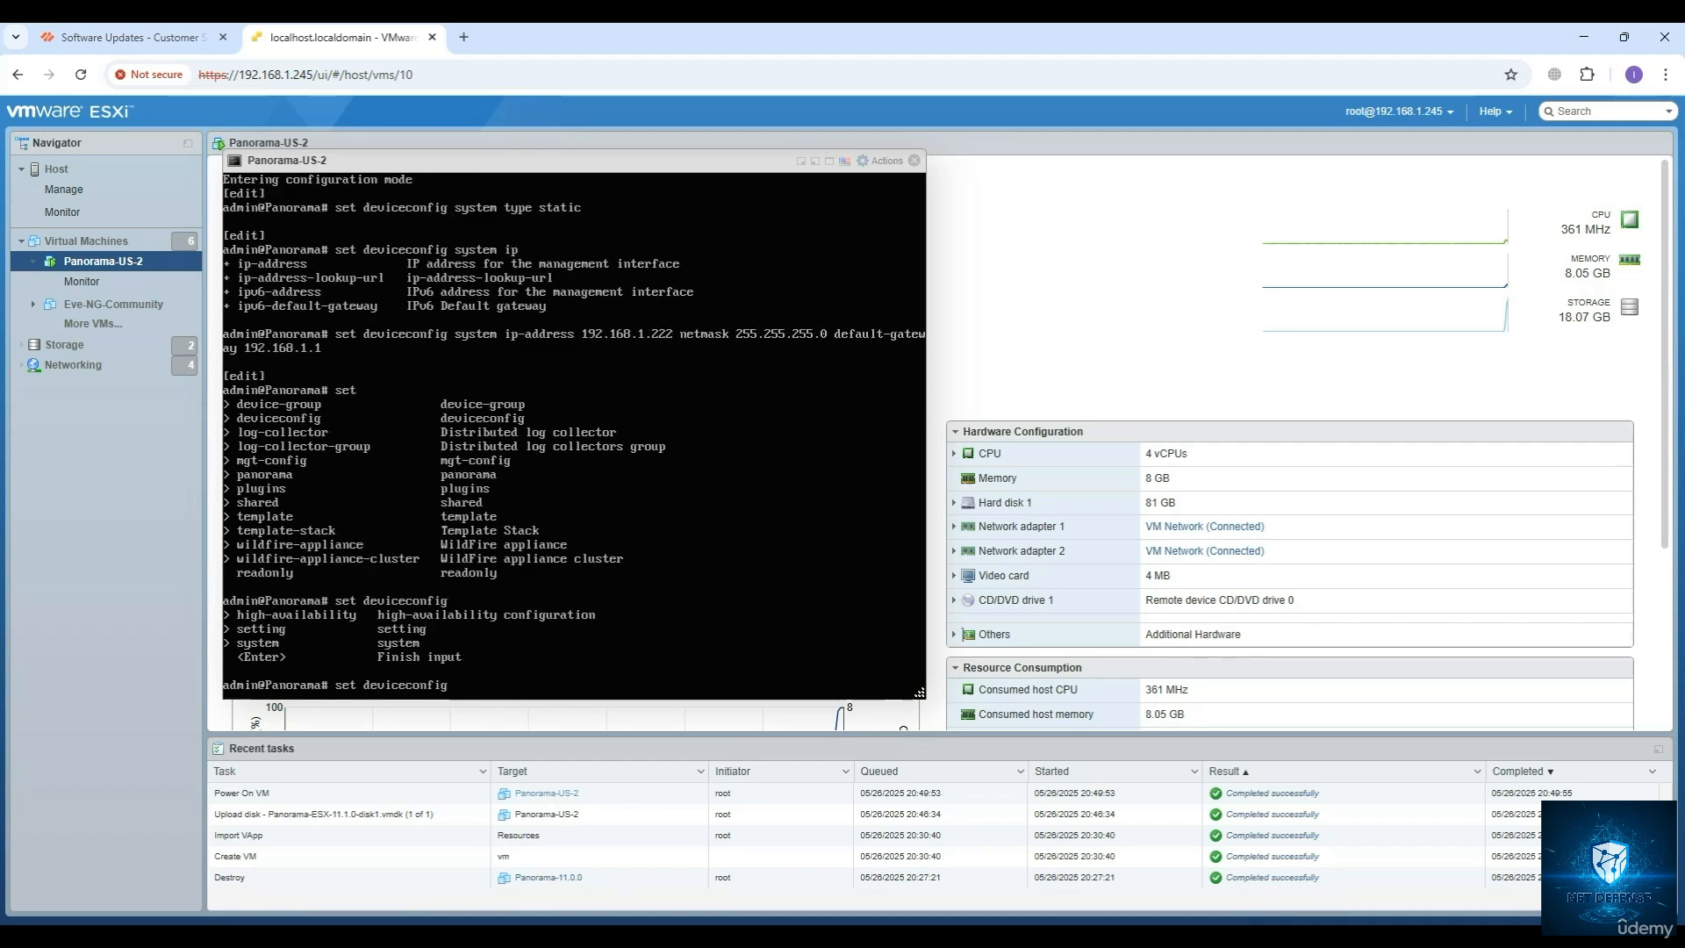
{"action": "type", "text": "system ?"}
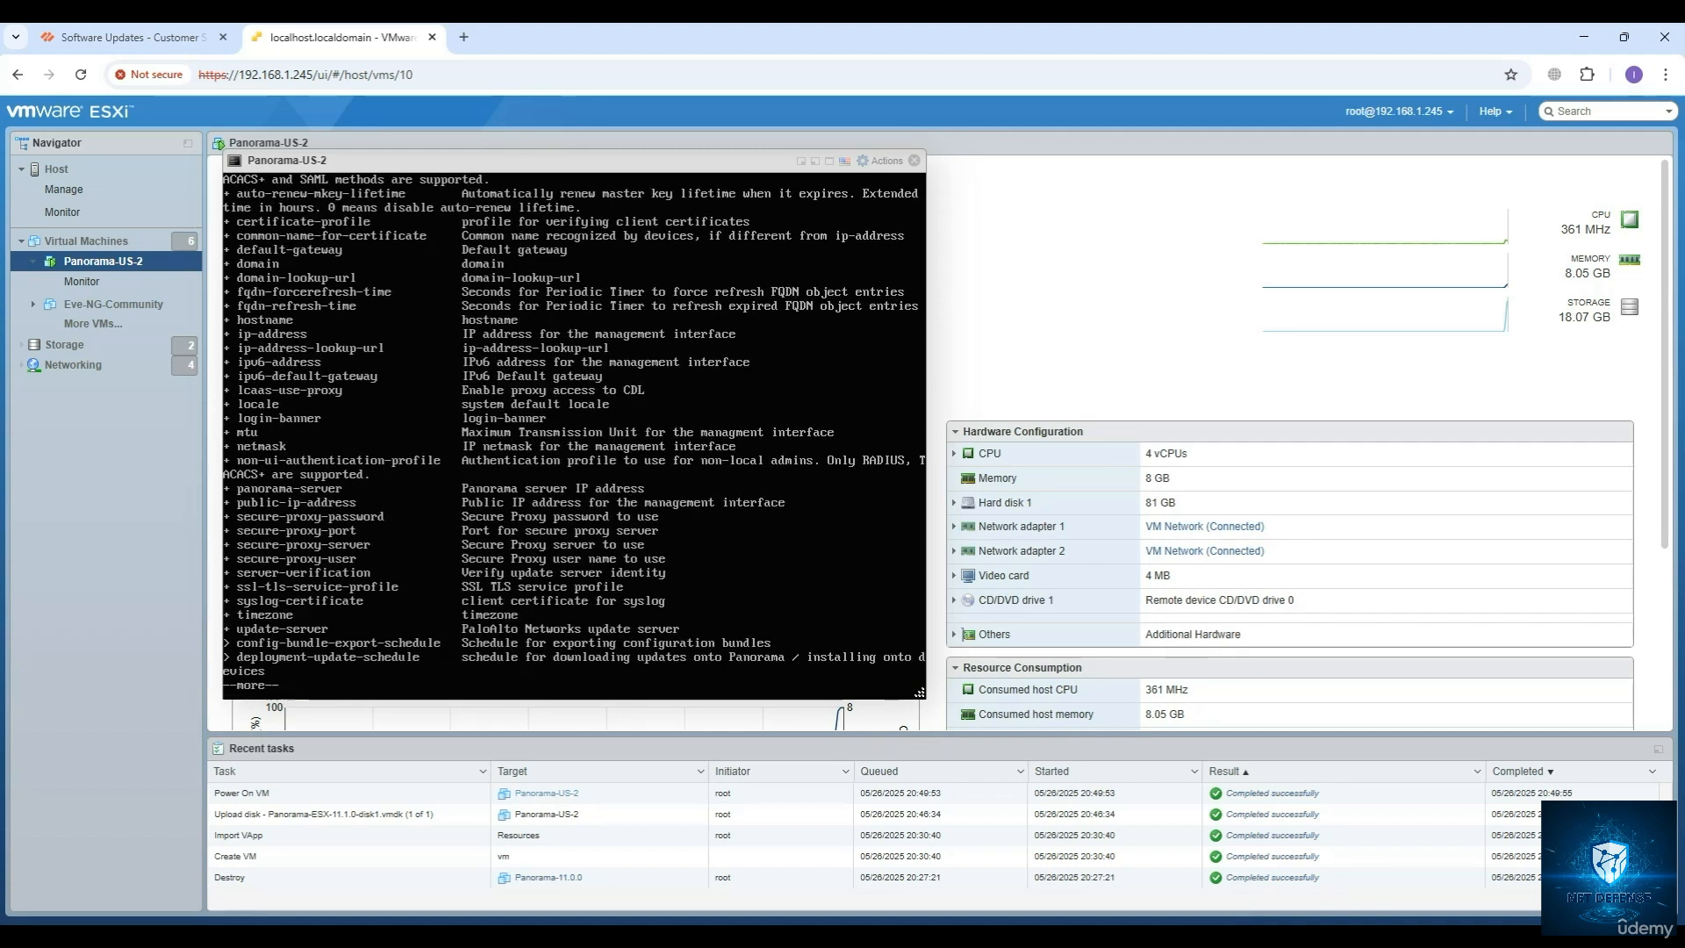
{"action": "key", "text": "space"}
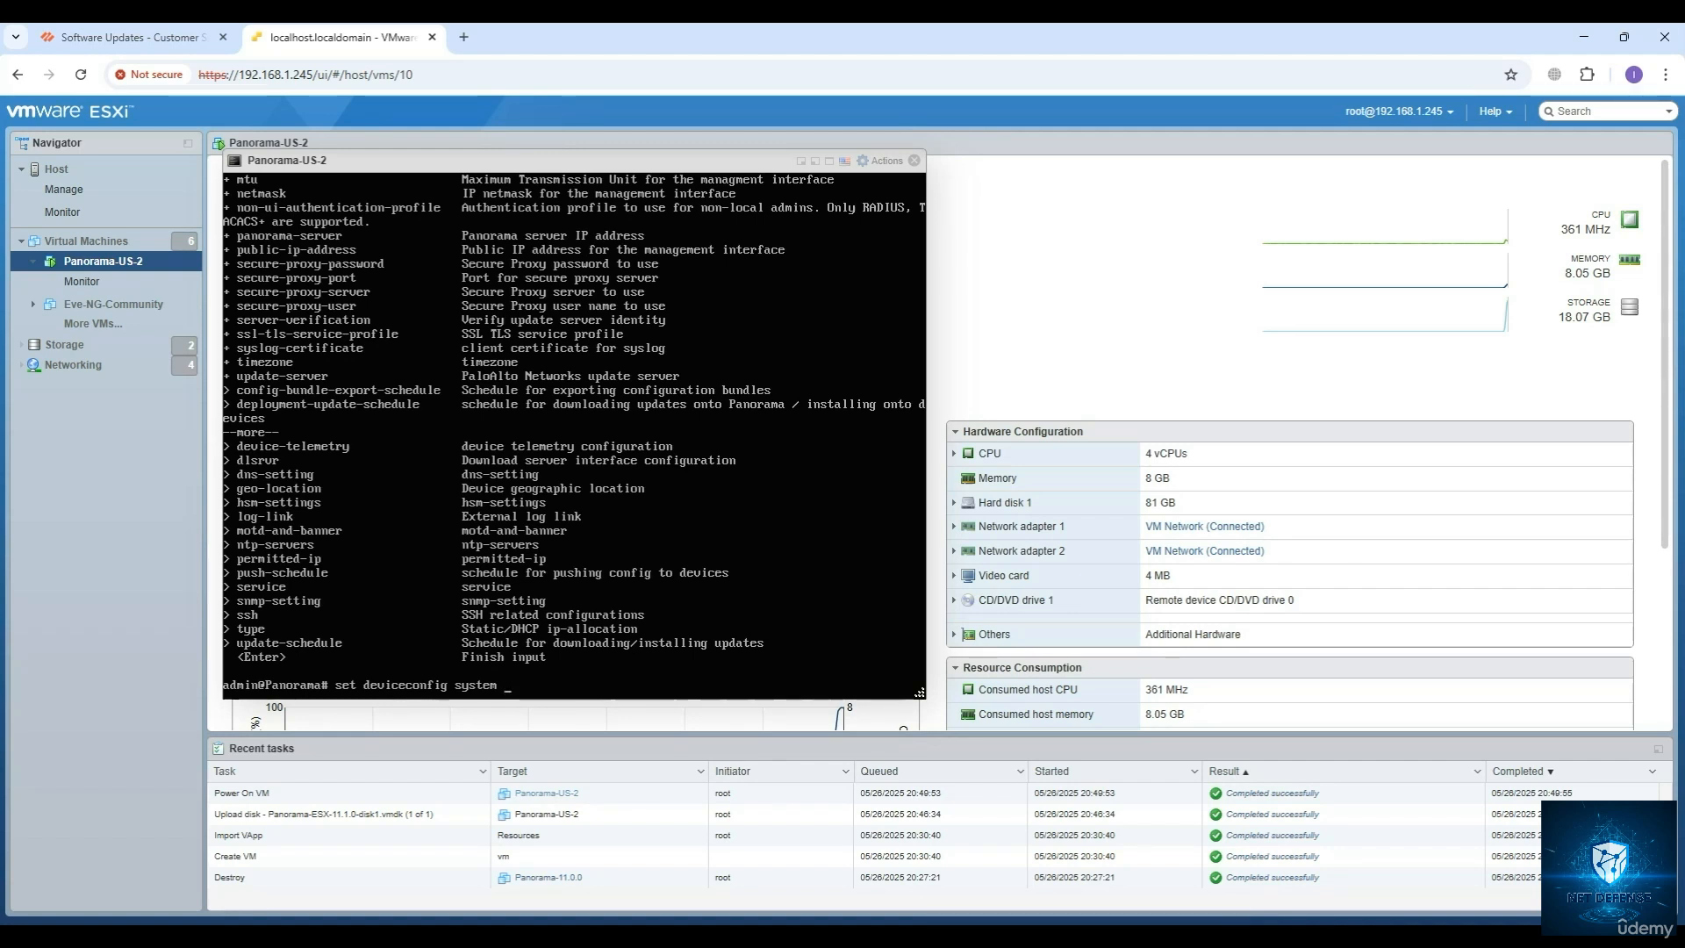
{"action": "type", "text": "dns"}
{"action": "key", "text": "Tab"}
{"action": "key", "text": "question"}
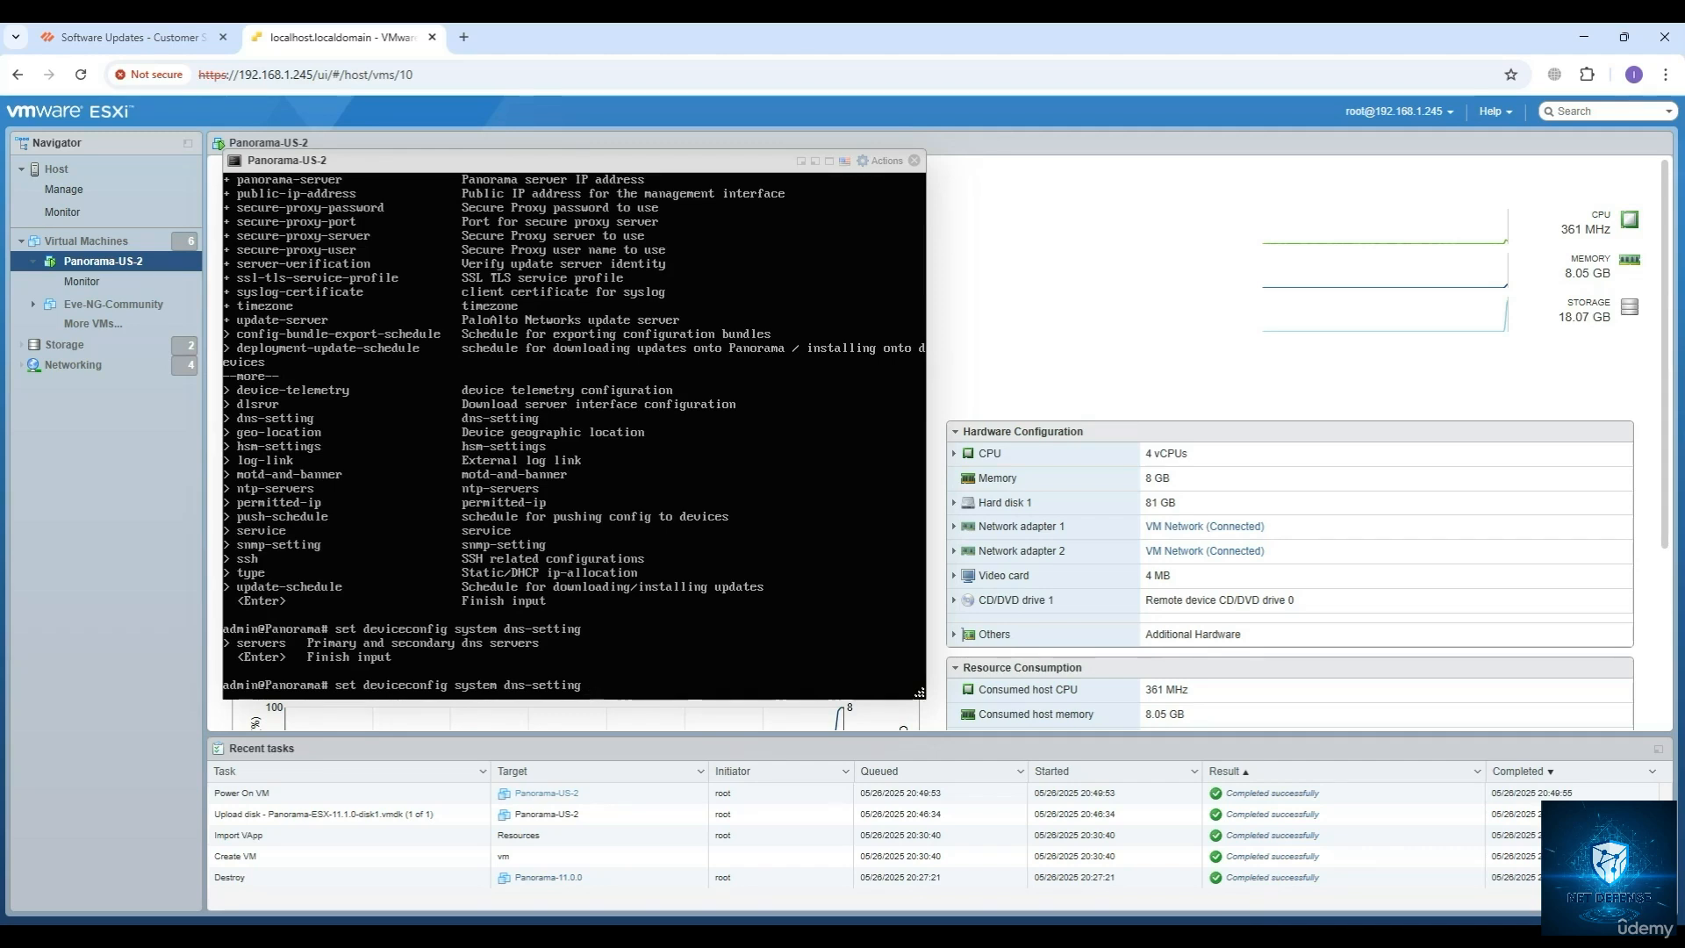
Finish the DNS command by setting the servers to primary 4.2.2.2 and secondary 8.8.8.8, and run it.
{"action": "type", "text": "servers pr"}
{"action": "key", "text": "Tab"}
{"action": "type", "text": "4.2.2.2 "}
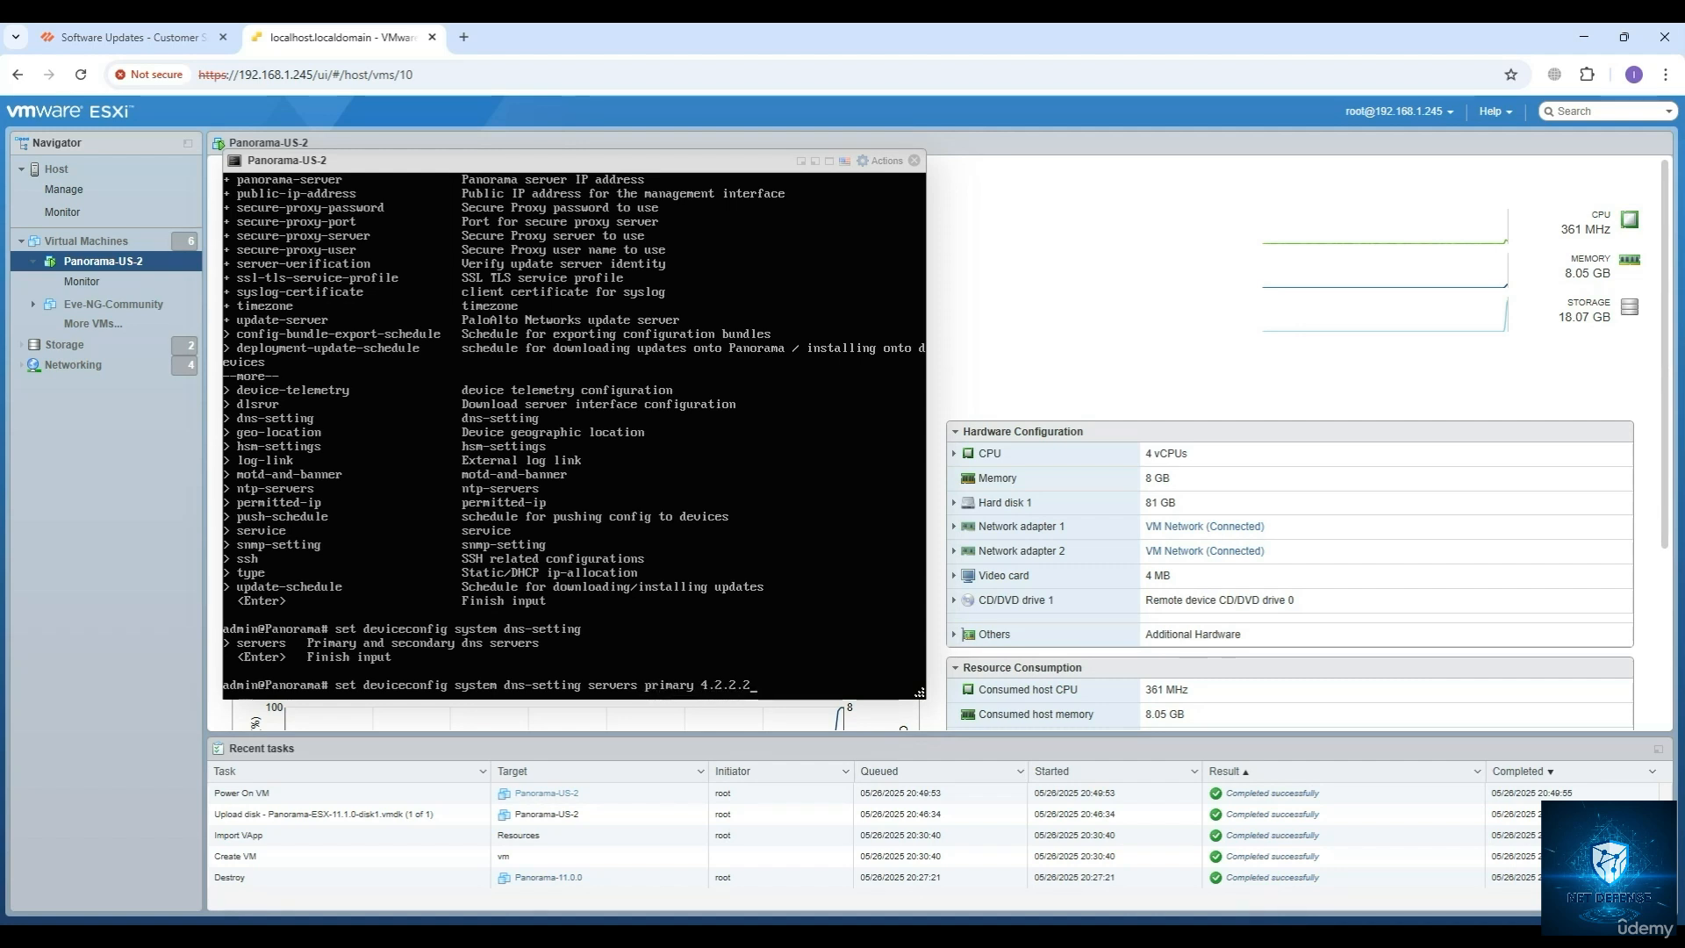
{"action": "type", "text": "s"}
{"action": "key", "text": "Tab"}
{"action": "type", "text": "8..8."}
{"action": "key", "text": "BackSpace"}
{"action": "key", "text": "BackSpace"}
{"action": "key", "text": "BackSpace"}
{"action": "type", "text": "8.8.8"}
{"action": "key", "text": "Return"}
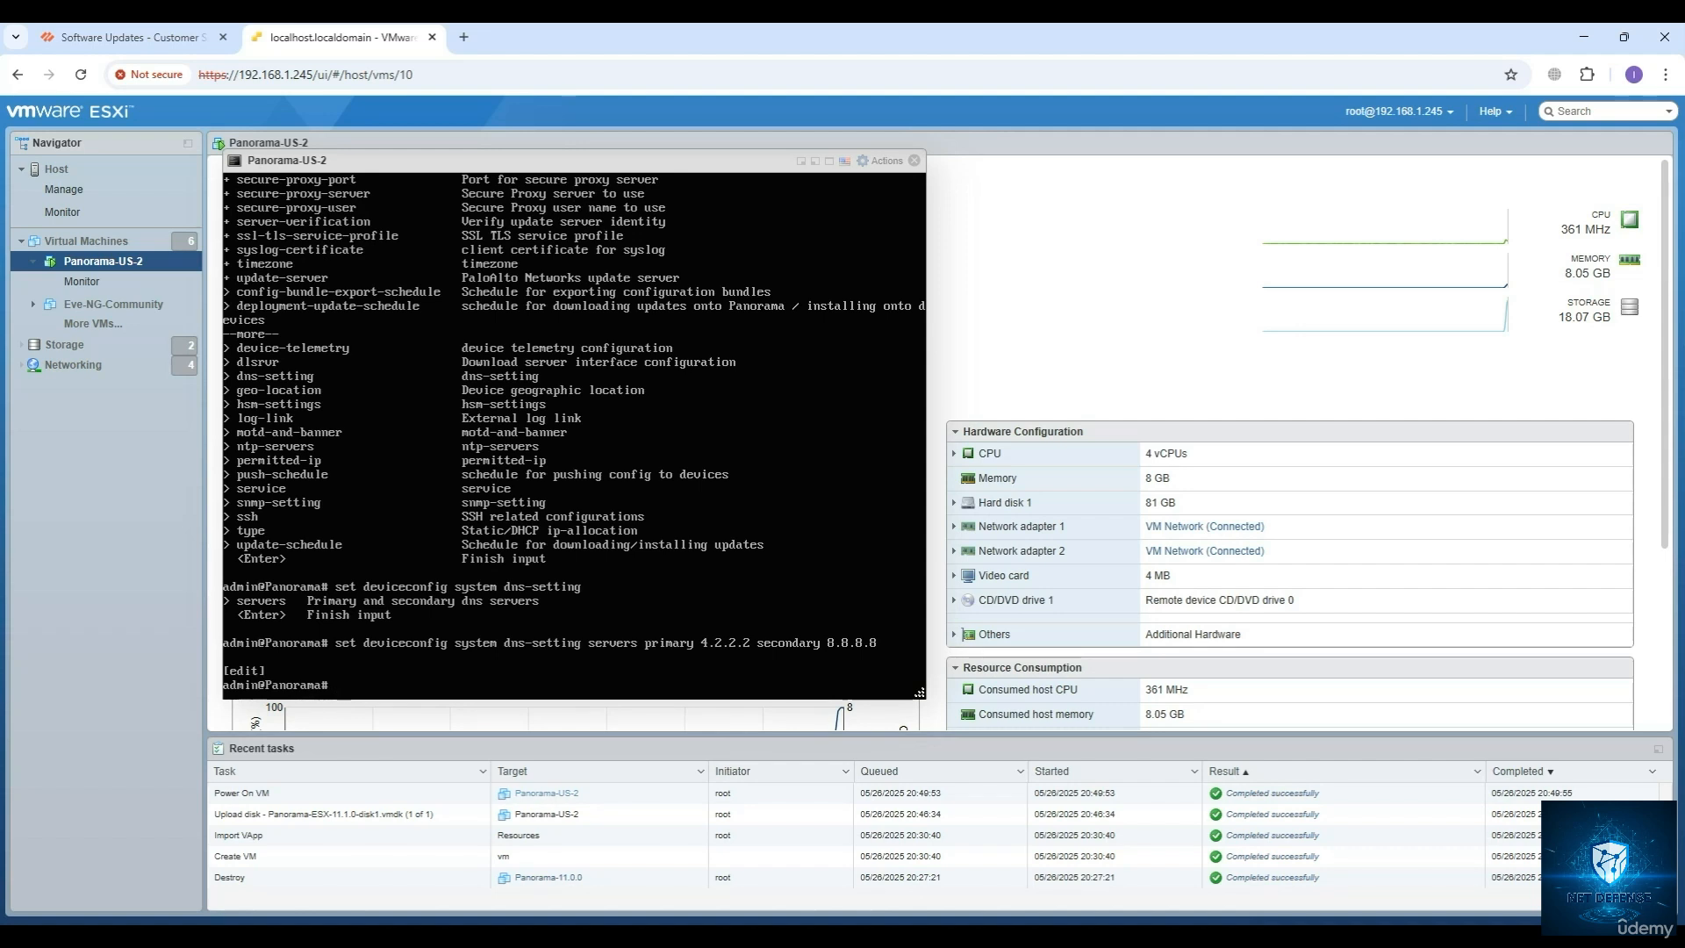
Commit the management interface and DNS configuration.
{"action": "type", "text": "commit"}
{"action": "key", "text": "Return"}
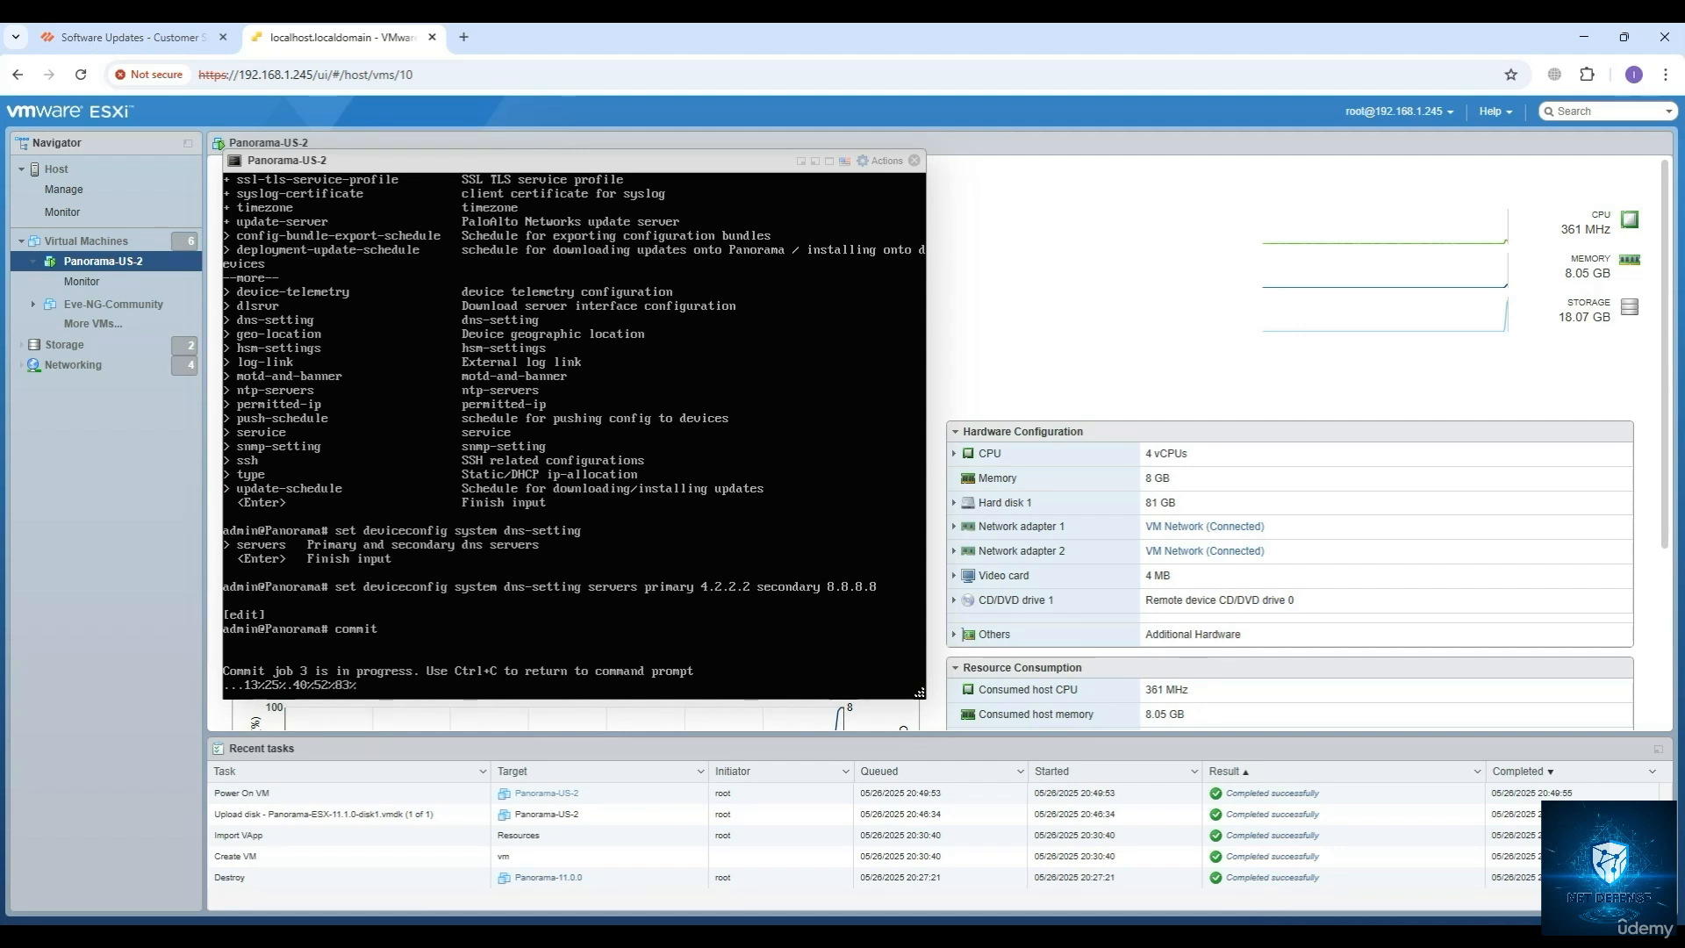
Switch to Command Prompt and ping Panorama's management address 192.168.1.222.
{"action": "key", "text": "alt+Tab"}
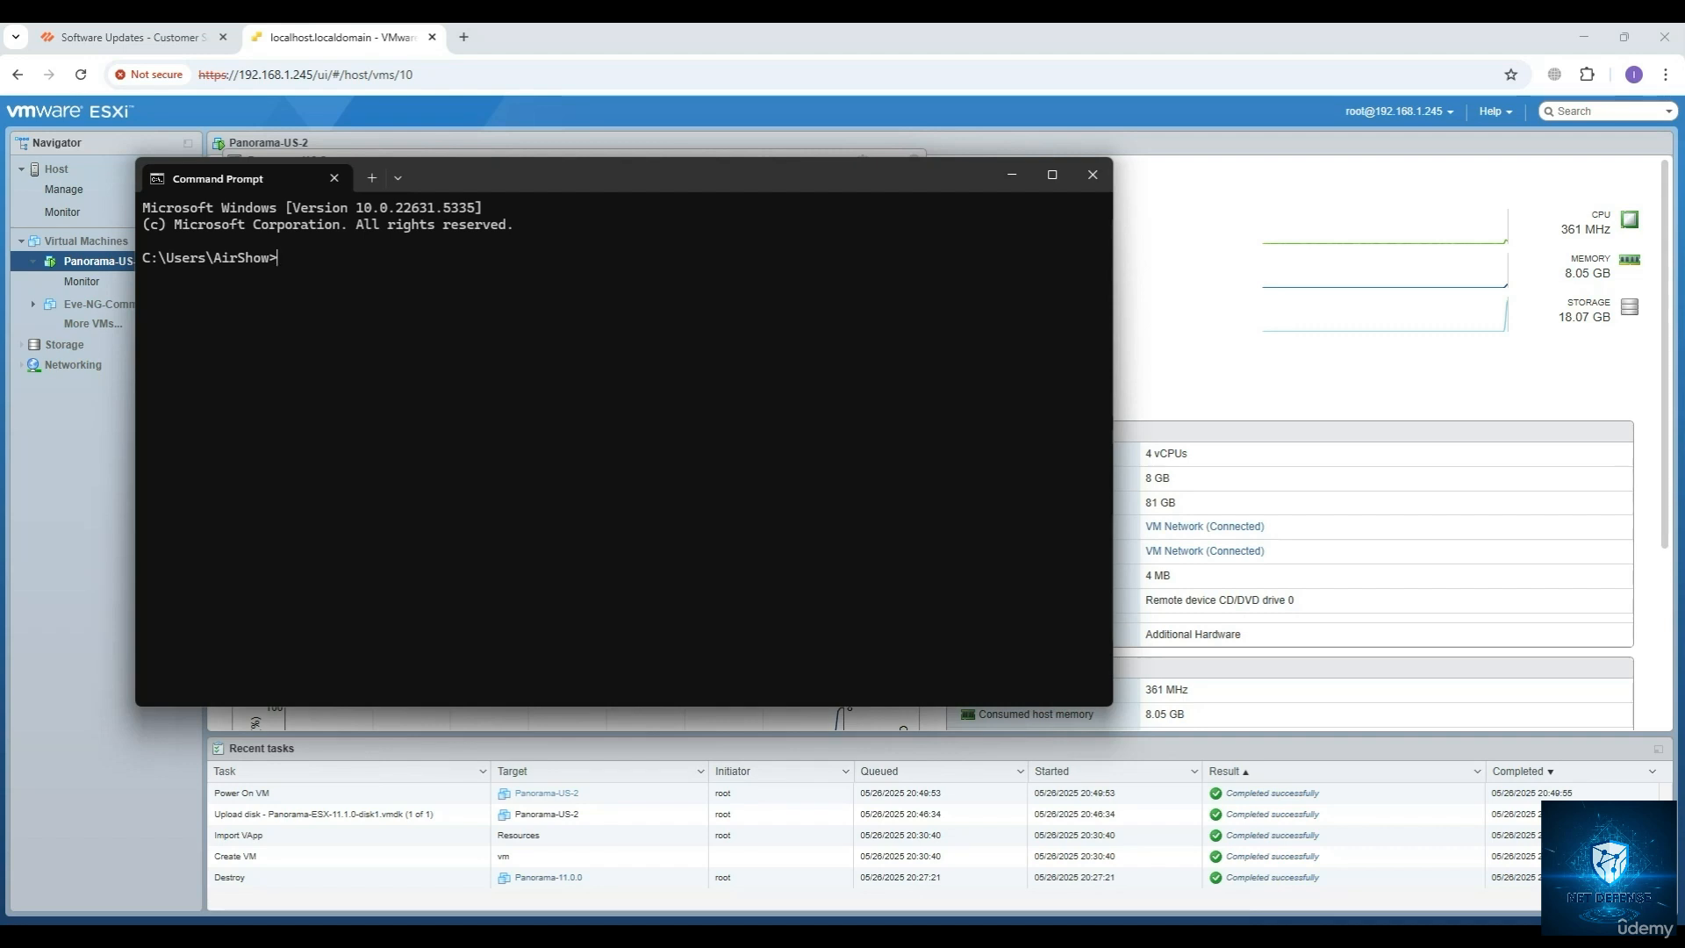
{"action": "type", "text": "ping 192.168.1.222"}
{"action": "key", "text": "Return"}
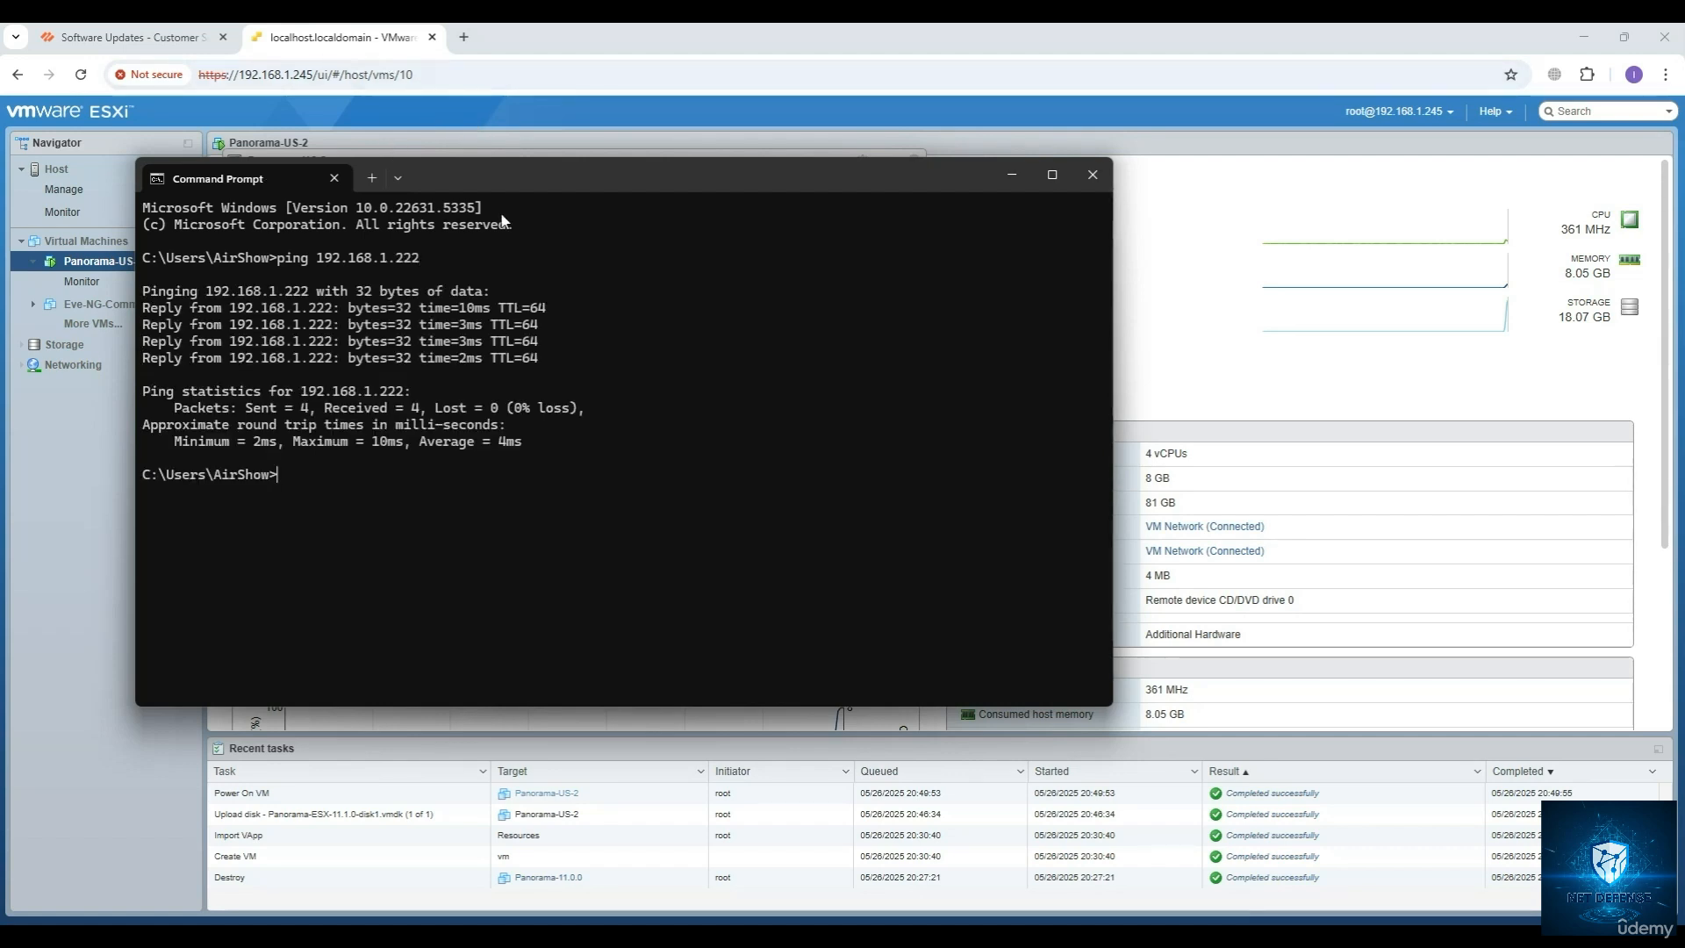
Return to the Panorama-US-2 console in VMware ESXi and exit configuration mode.
{"action": "left_click", "coordinate": [483, 731]}
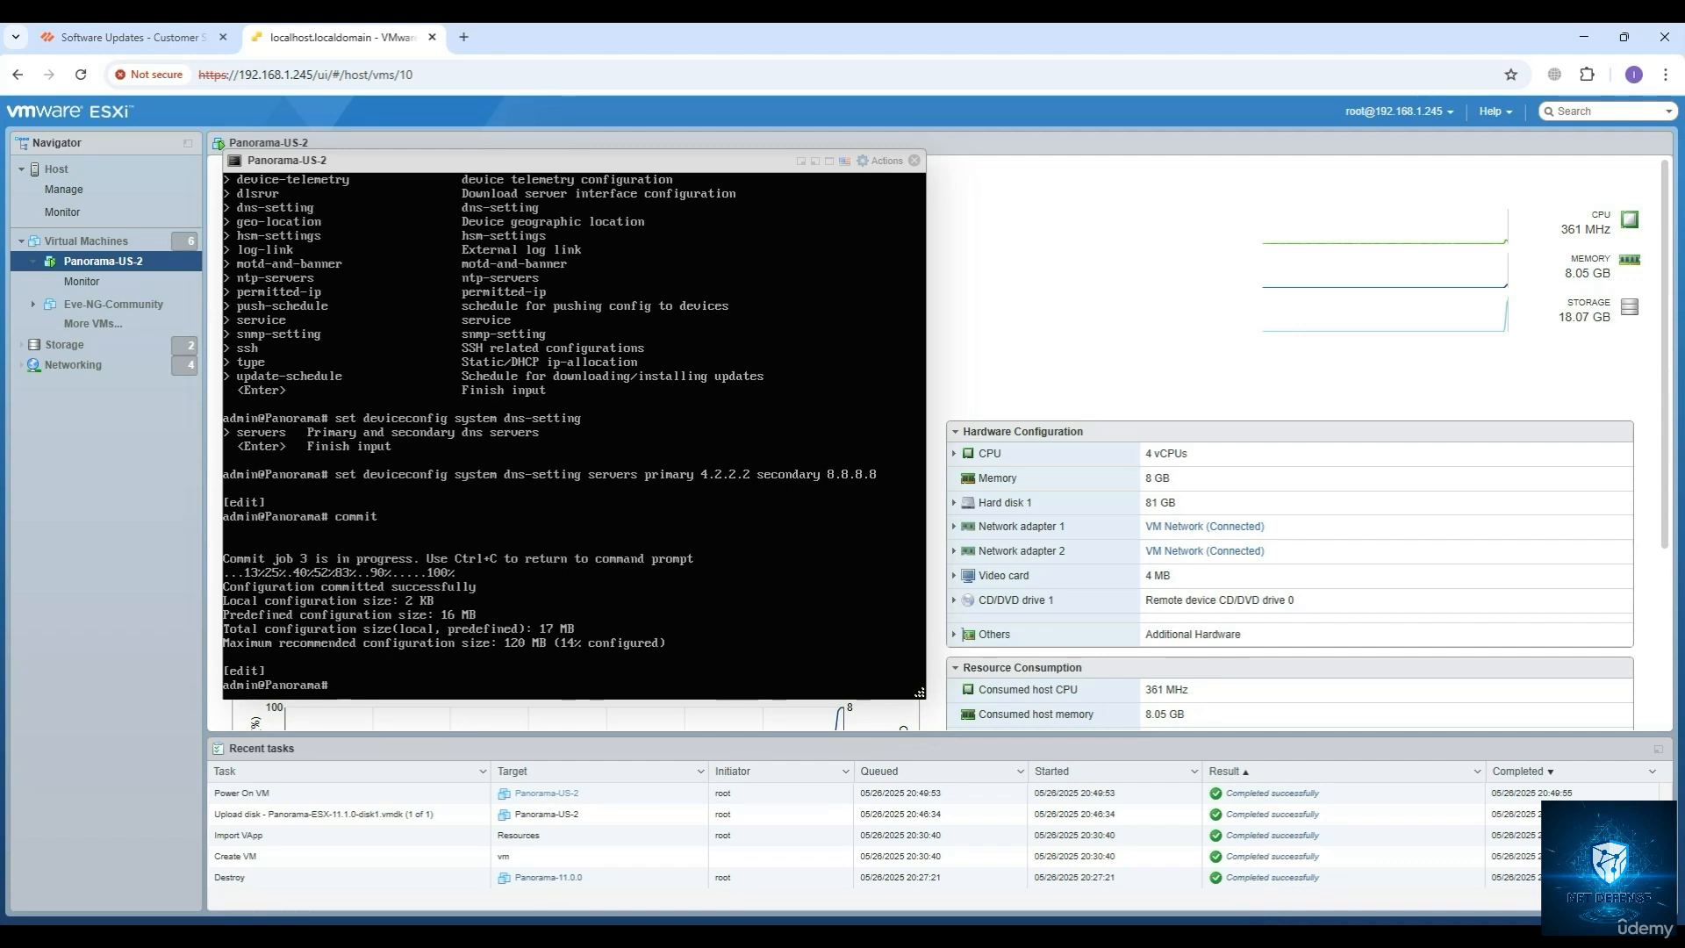
{"action": "key", "text": "Return"}
{"action": "key", "text": "Return"}
{"action": "key", "text": "Return"}
{"action": "key", "text": "Return"}
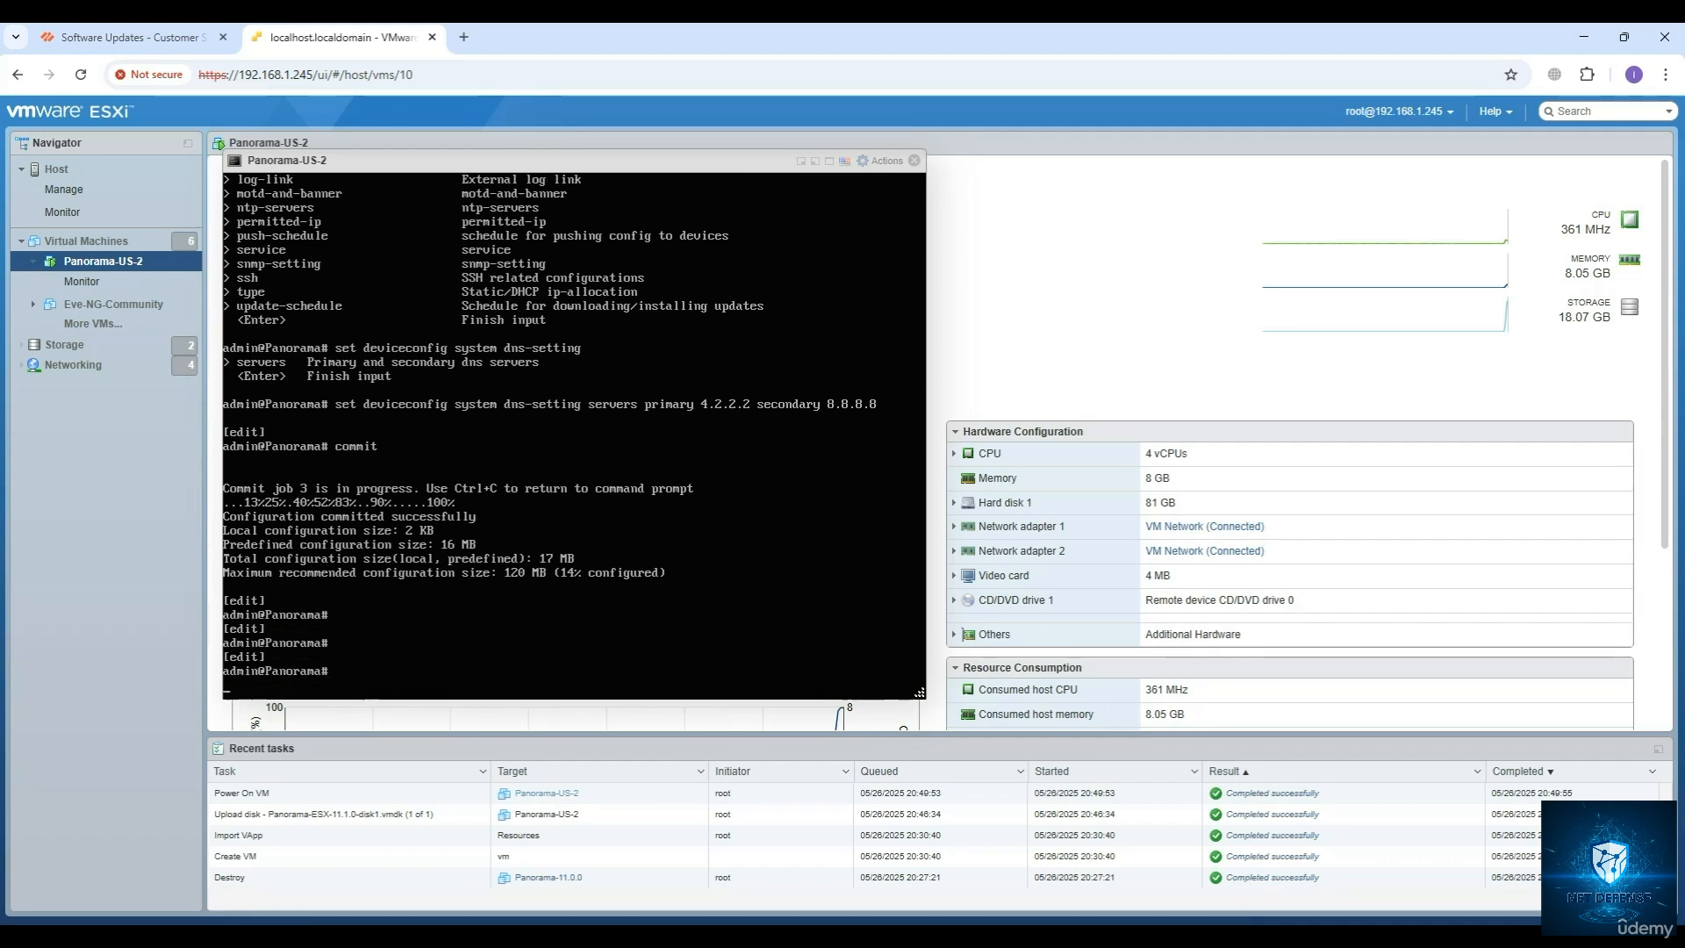
{"action": "type", "text": "ping h"}
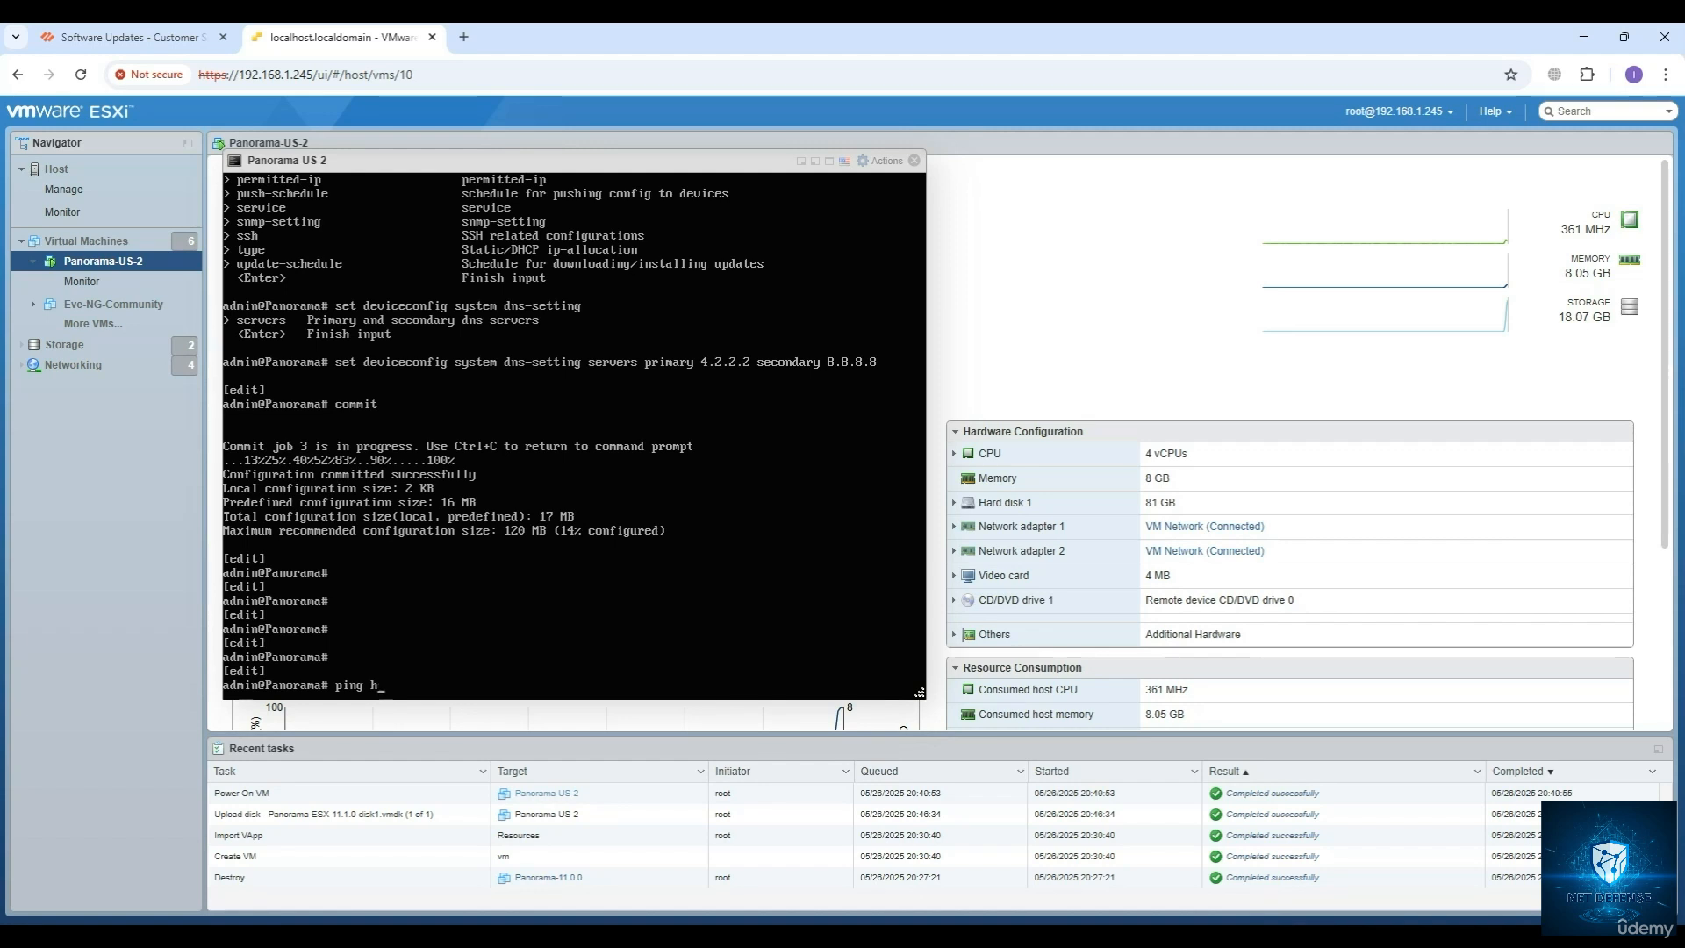
{"action": "key", "text": "BackSpace"}
{"action": "key", "text": "BackSpace"}
{"action": "key", "text": "BackSpace"}
{"action": "key", "text": "BackSpace"}
{"action": "key", "text": "BackSpace"}
{"action": "key", "text": "BackSpace"}
{"action": "type", "text": "exit"}
{"action": "key", "text": "Return"}
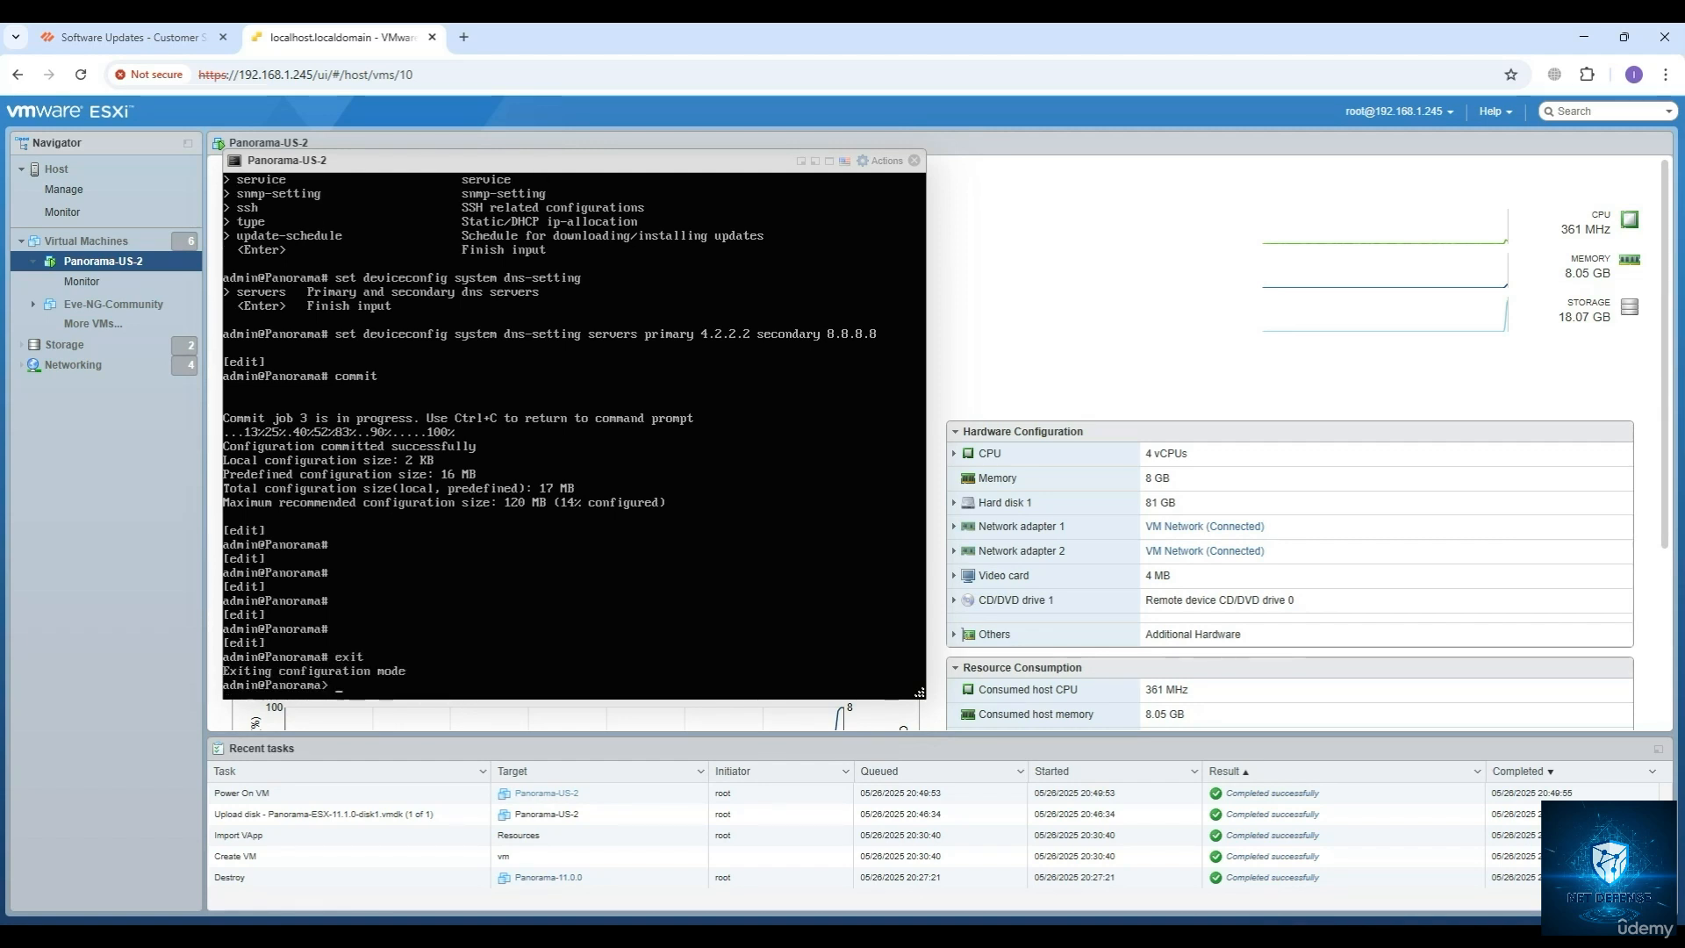
Test internet connectivity from Panorama with ping host 8.8.8.8, and stop the ping after a few replies.
{"action": "key", "text": "Return"}
{"action": "key", "text": "Return"}
{"action": "key", "text": "Return"}
{"action": "type", "text": "ping host "}
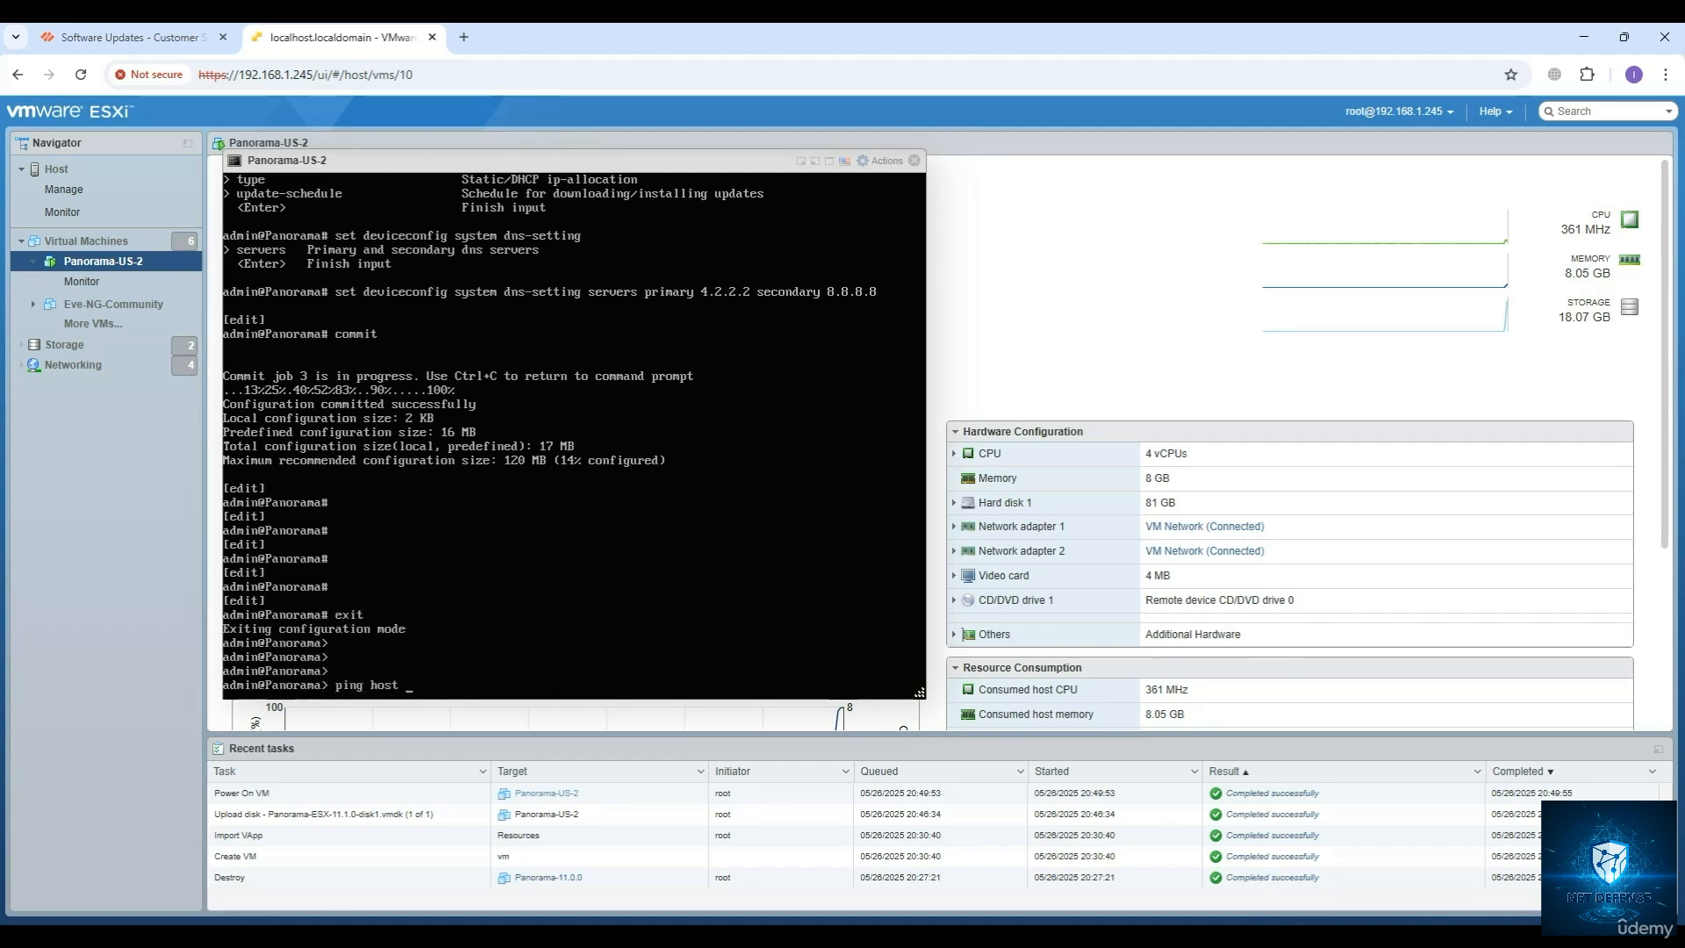
{"action": "type", "text": "8.8.8.8"}
{"action": "key", "text": "Return"}
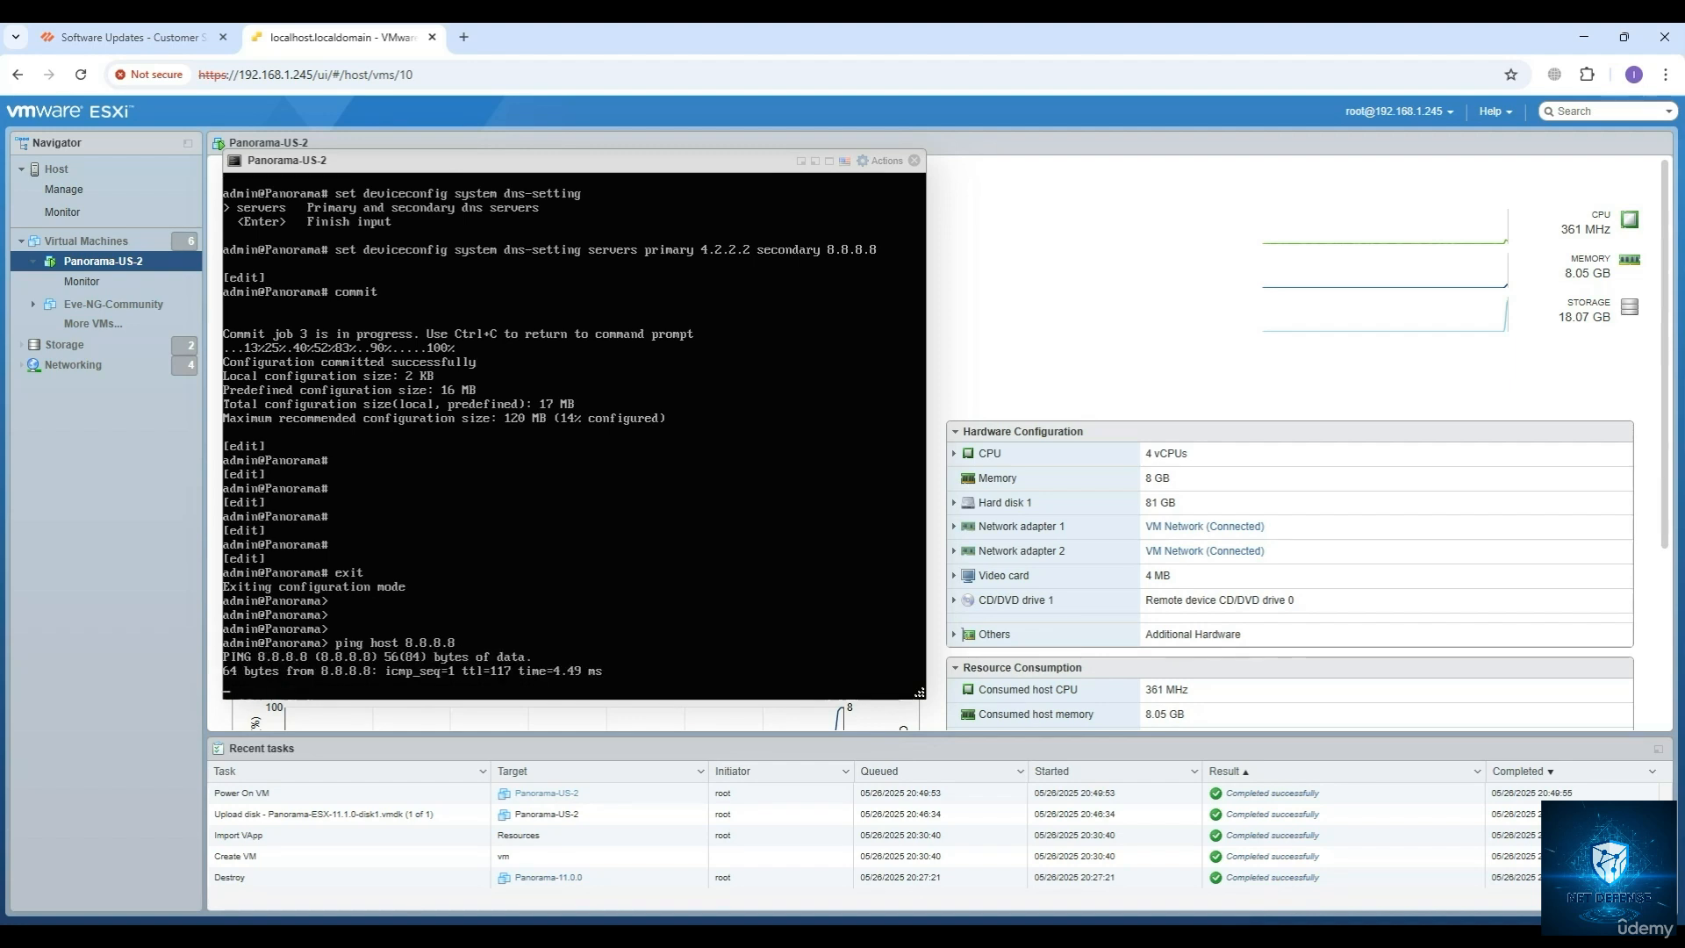
{"action": "key", "text": "ctrl+c"}
Test DNS resolution from Panorama with ping host updates.paloaltonetworks.com, and stop the ping after a few replies.
{"action": "type", "text": "ping host 8.8.8.8"}
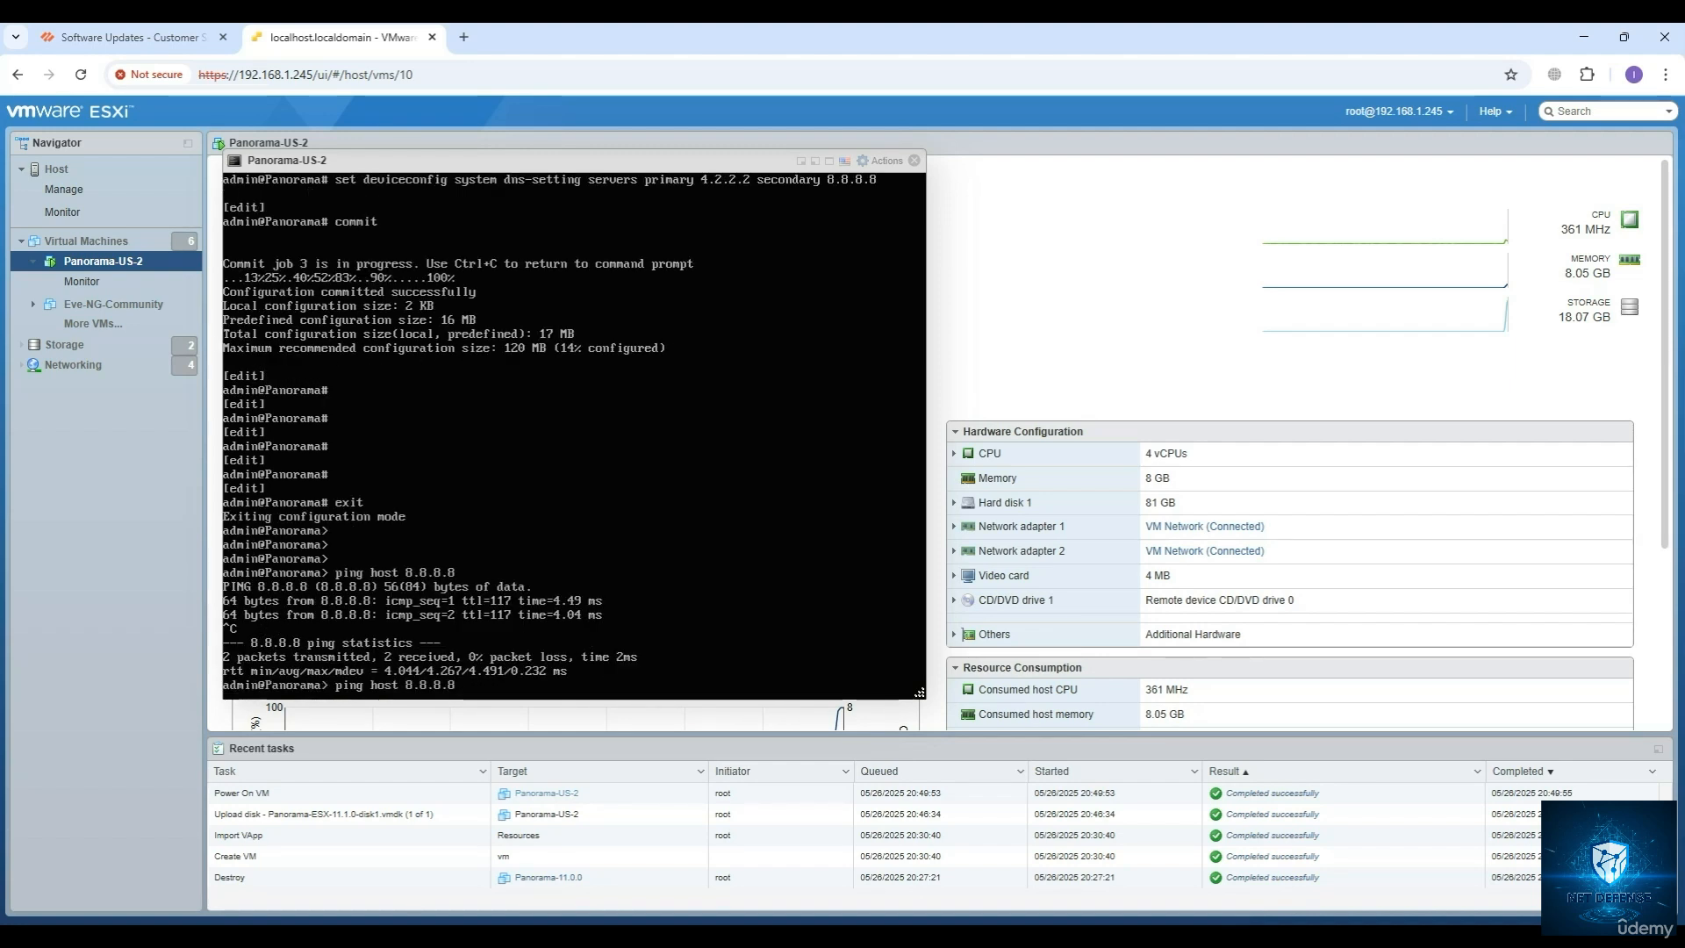
{"action": "key", "text": "BackSpace"}
{"action": "key", "text": "BackSpace"}
{"action": "key", "text": "BackSpace"}
{"action": "key", "text": "BackSpace"}
{"action": "key", "text": "BackSpace"}
{"action": "key", "text": "BackSpace"}
{"action": "key", "text": "BackSpace"}
{"action": "type", "text": "updates.paloa"}
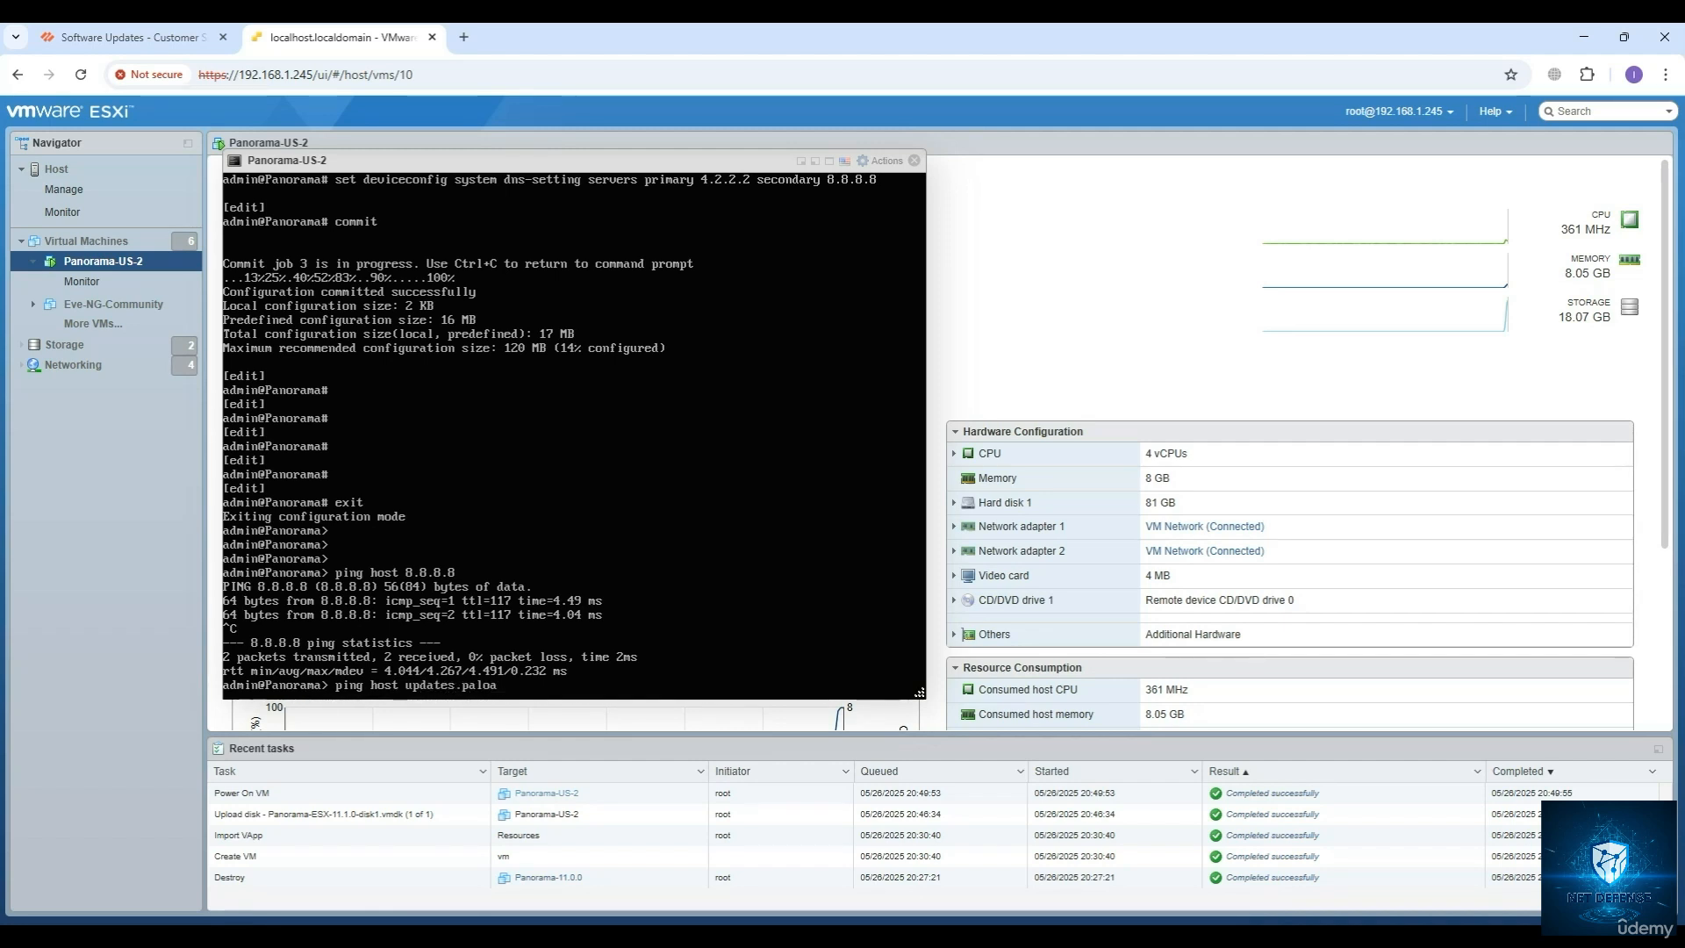
{"action": "type", "text": "ltonet"}
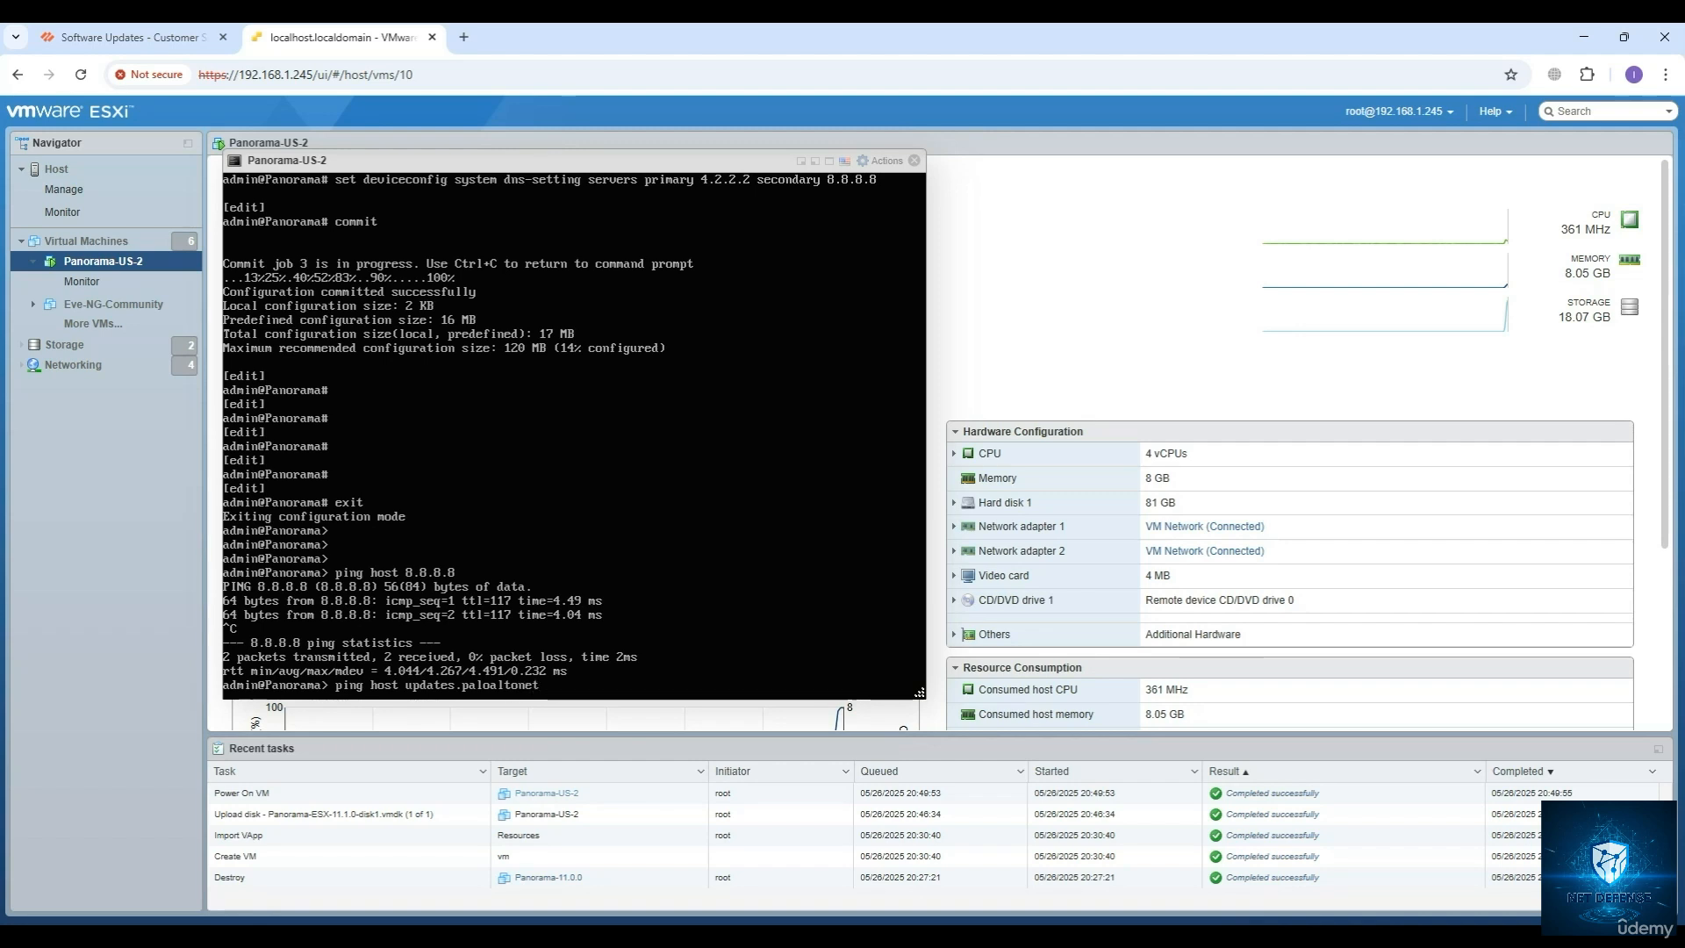
{"action": "type", "text": "works.com"}
{"action": "key", "text": "Return"}
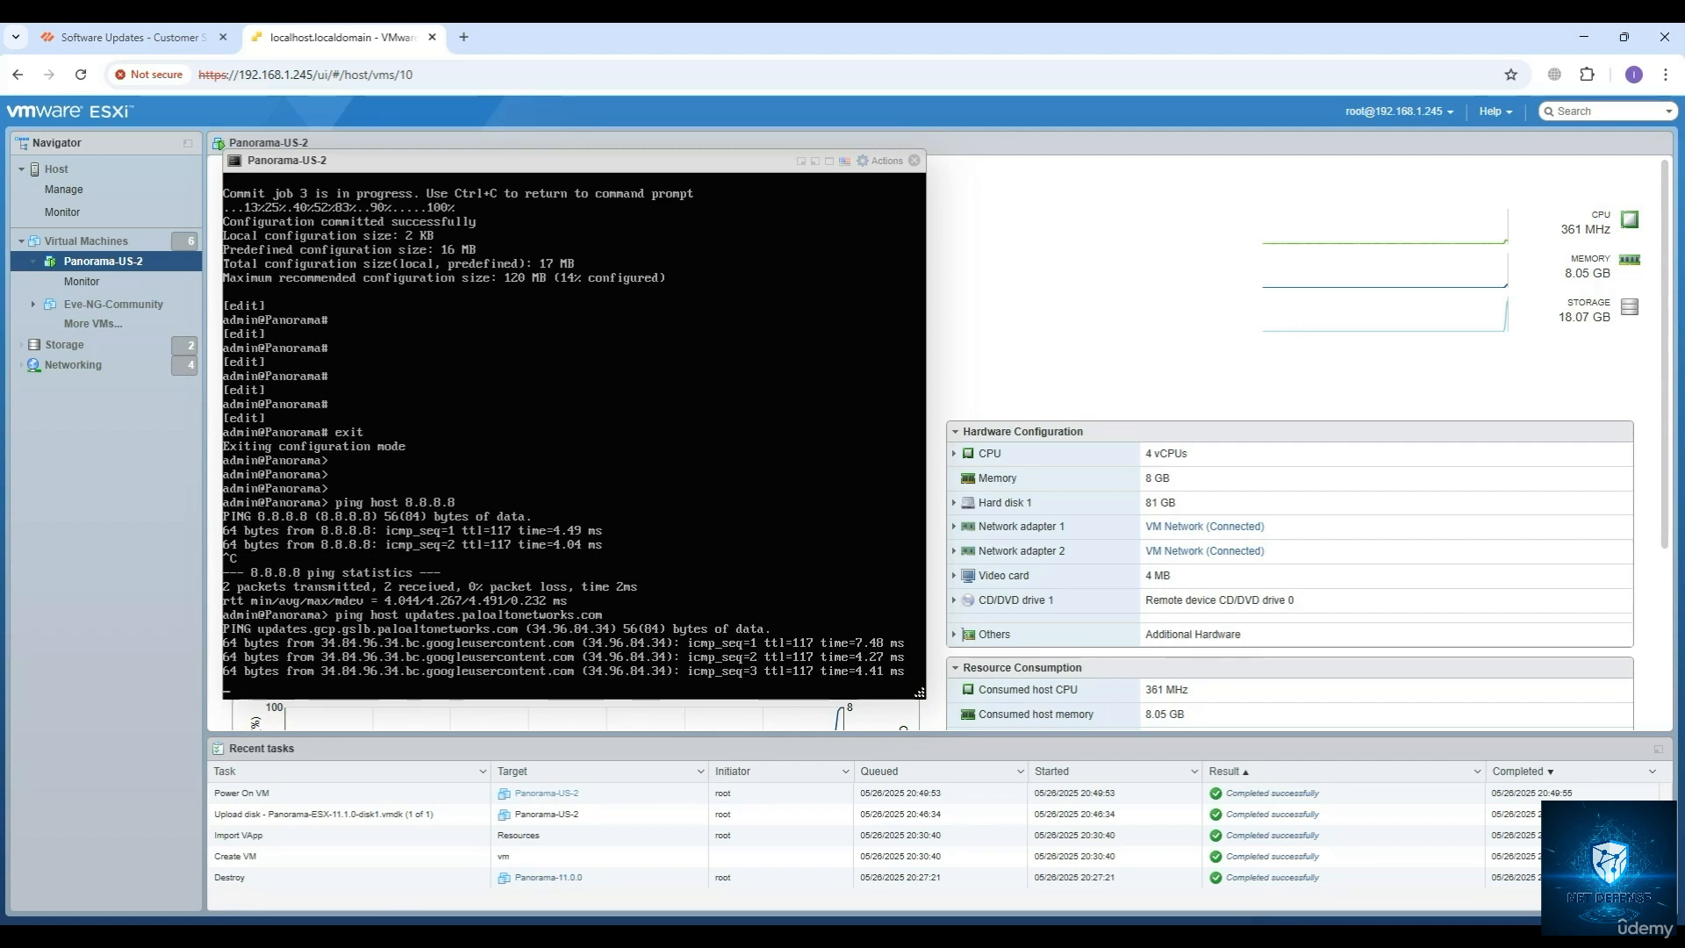
{"action": "key", "text": "ctrl+c"}
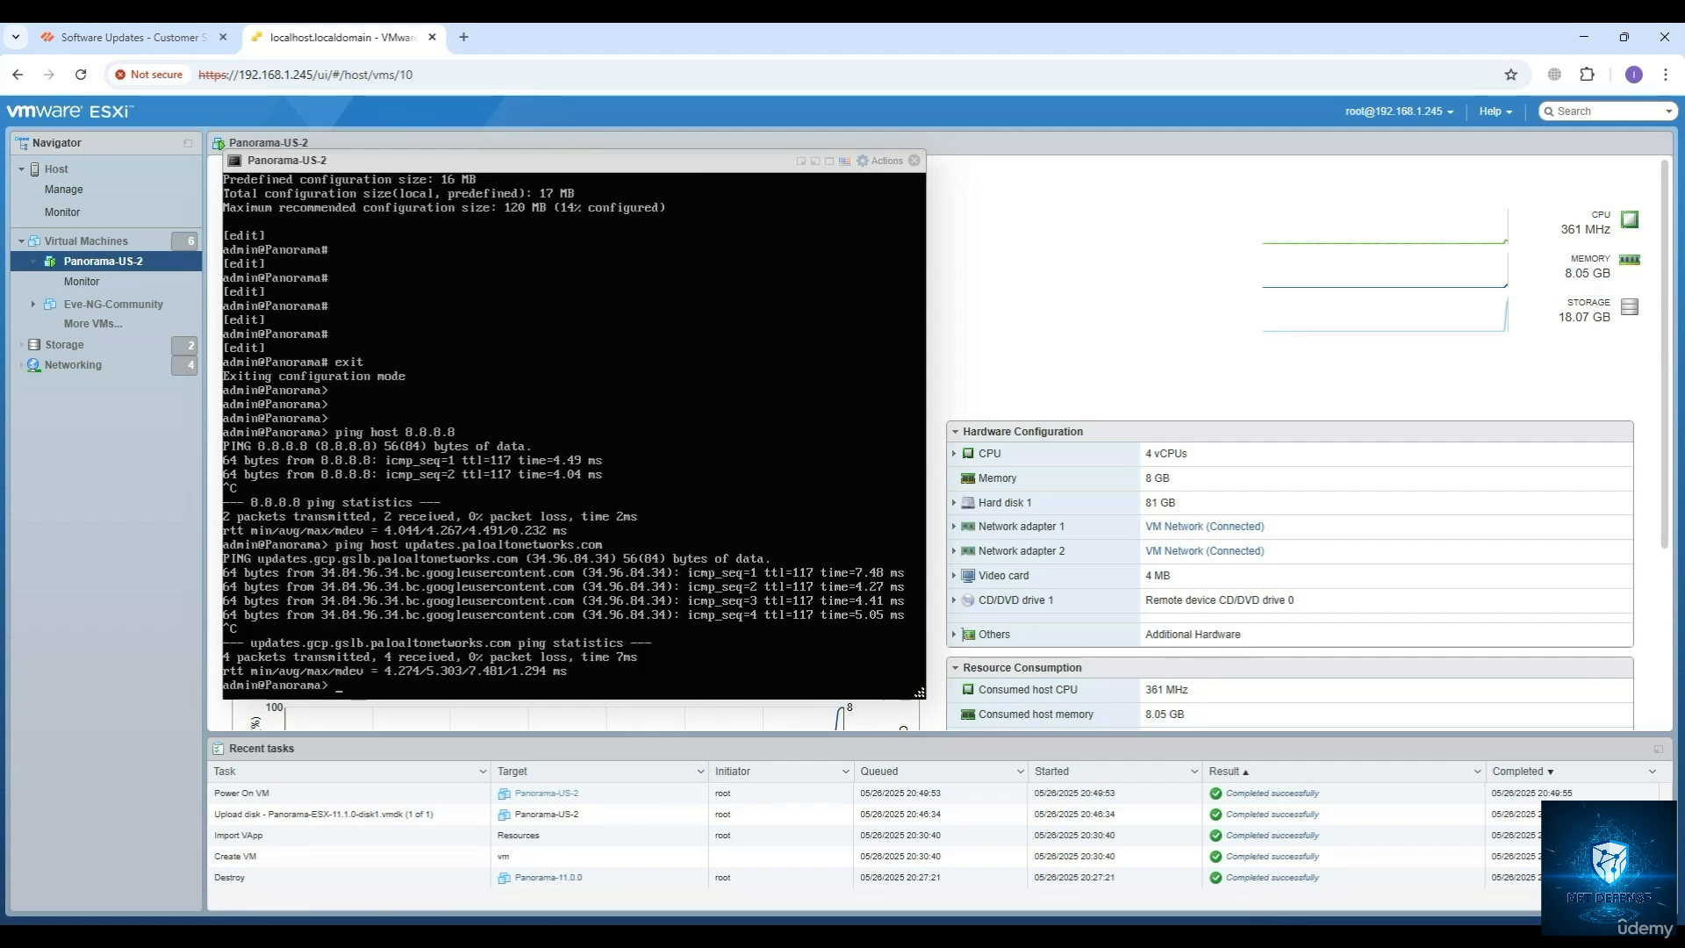
Open Panorama's web interface at 192.168.1.222 in a new browser tab and proceed past the certificate warning.
{"action": "left_click", "coordinate": [464, 37]}
{"action": "type", "text": "192.168.1."}
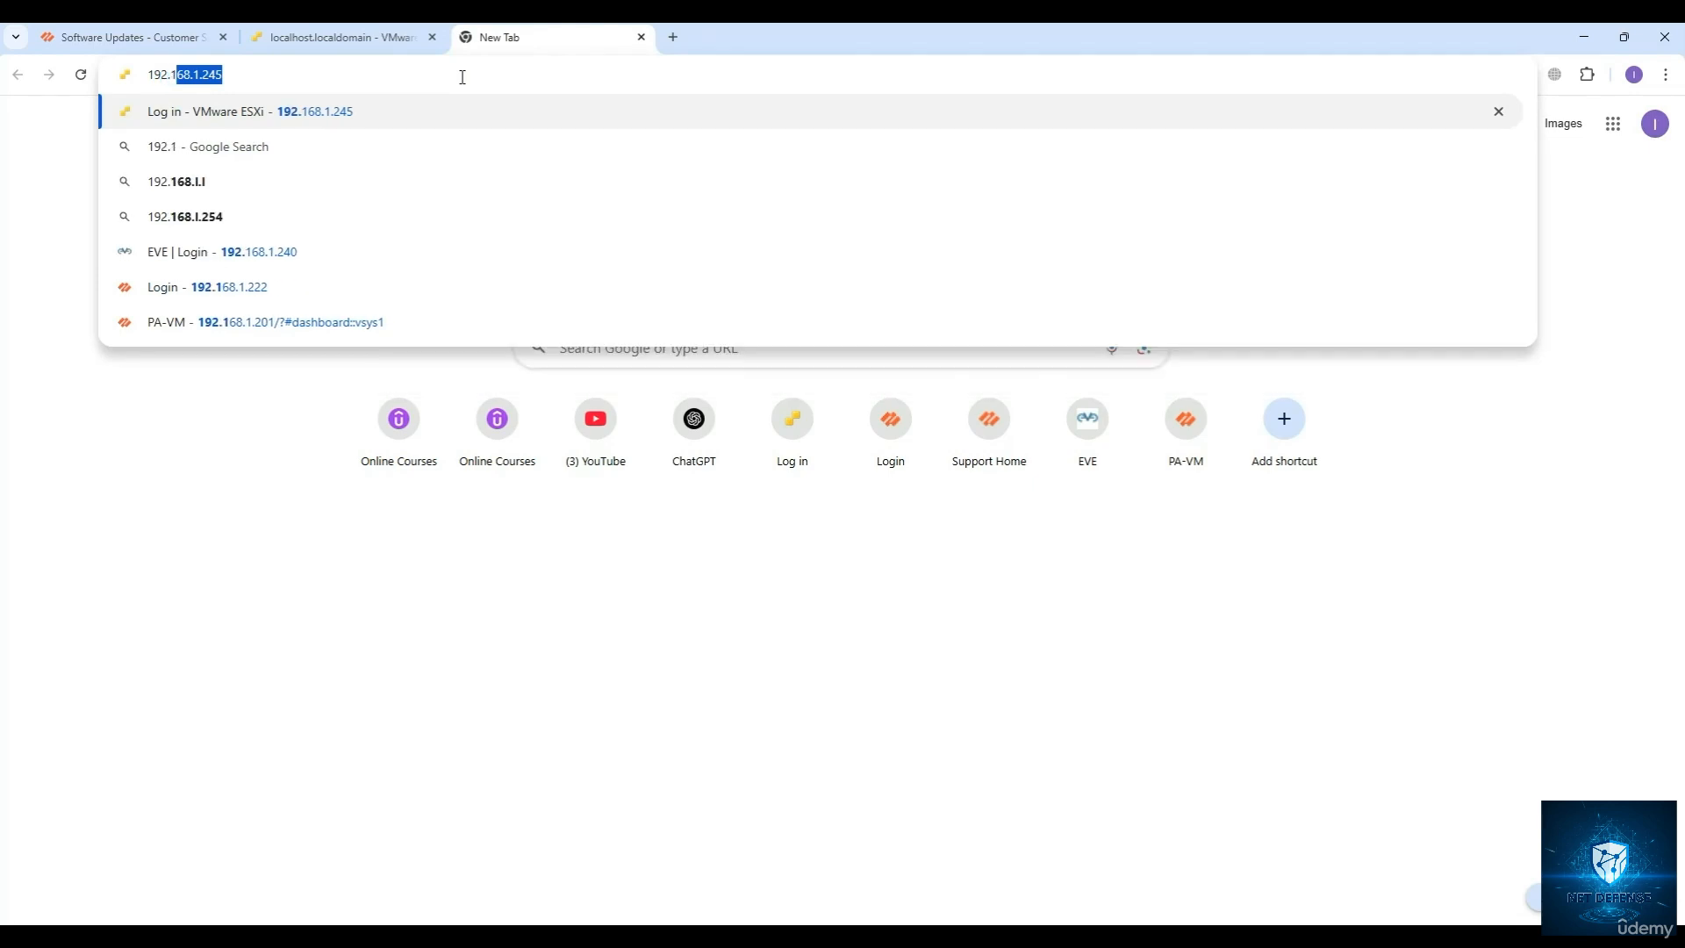
{"action": "type", "text": "222"}
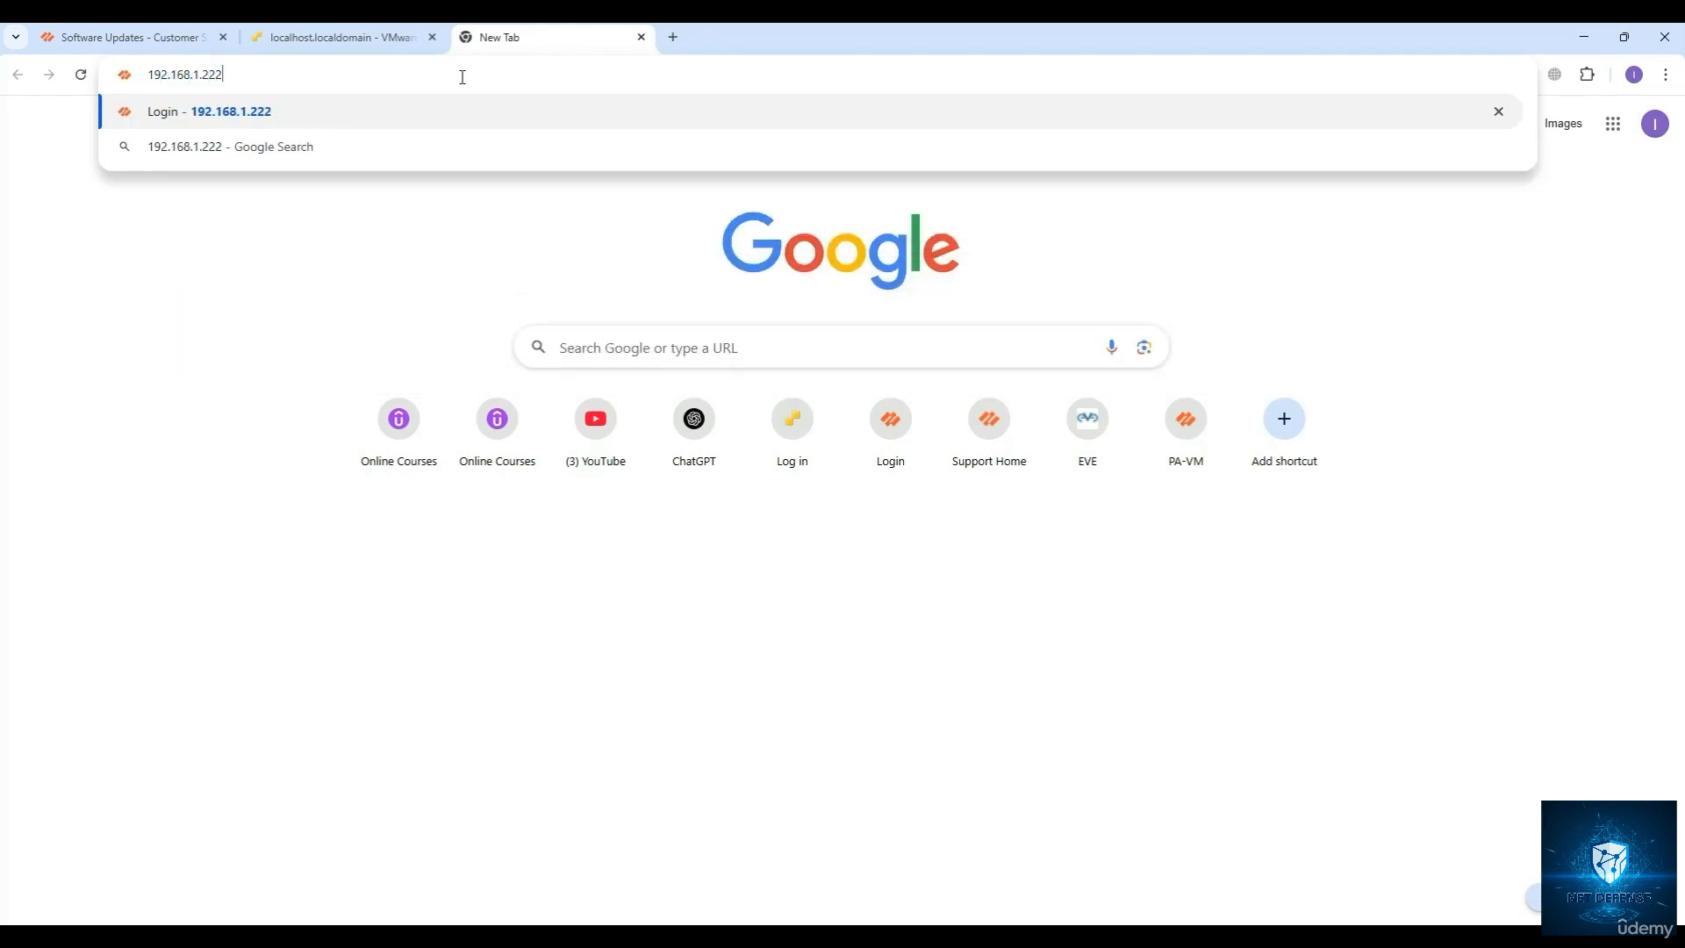
{"action": "key", "text": "Return"}
{"action": "left_click", "coordinate": [606, 565]}
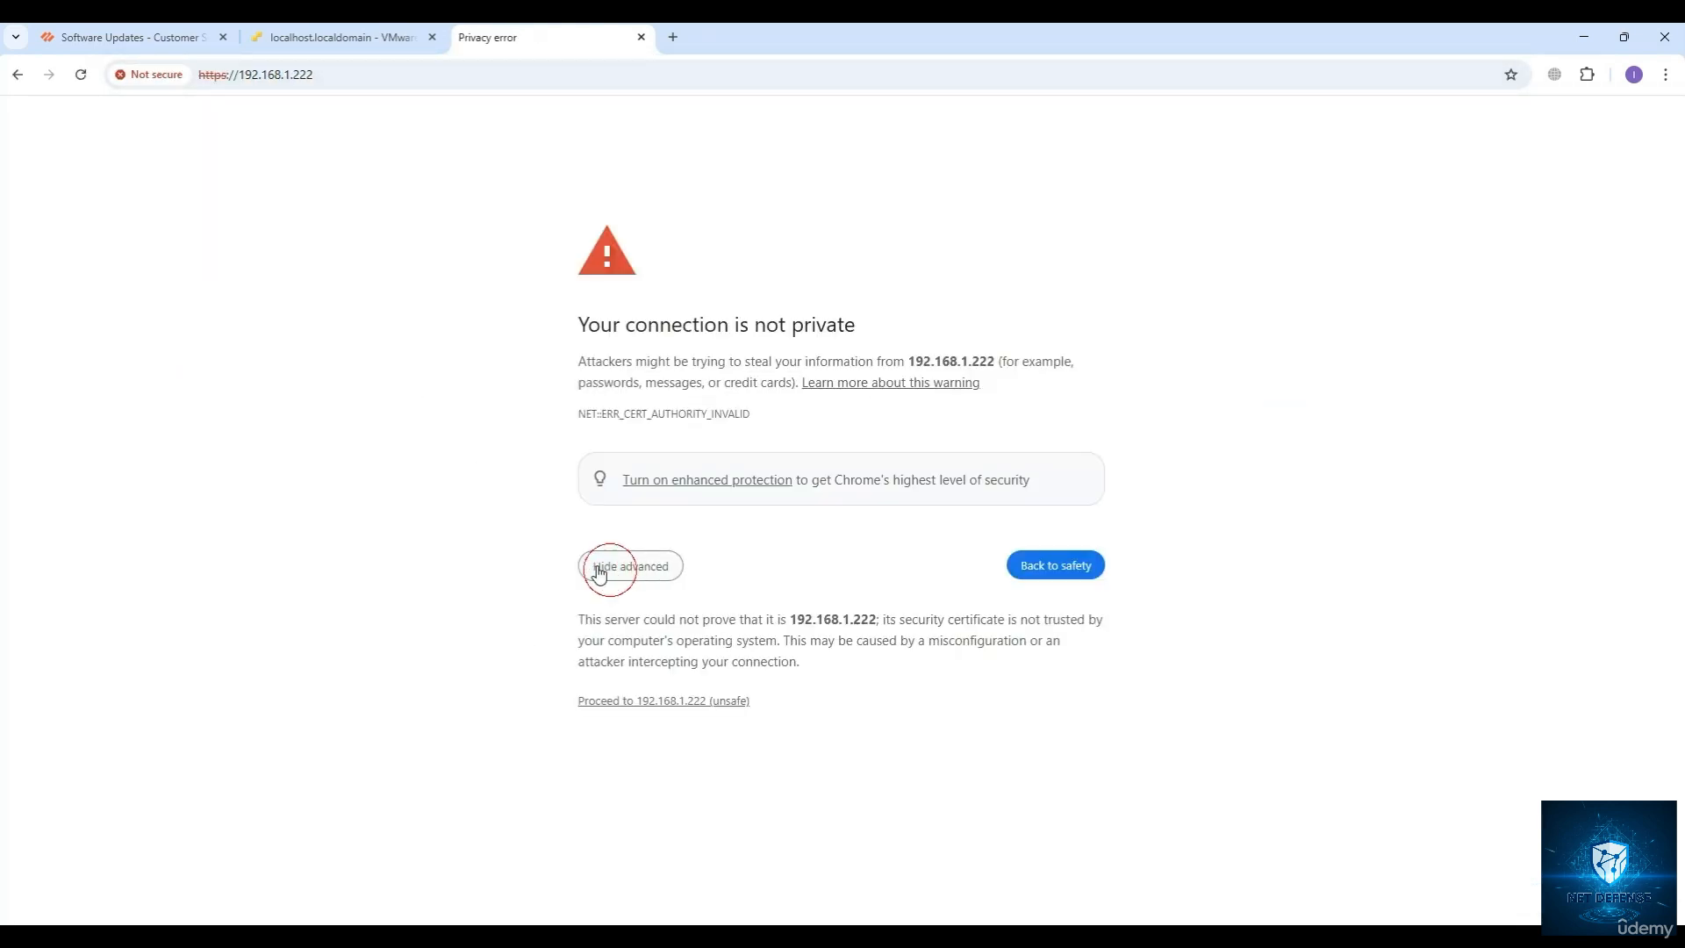
{"action": "left_click", "coordinate": [684, 699]}
{"action": "left_click", "coordinate": [687, 699]}
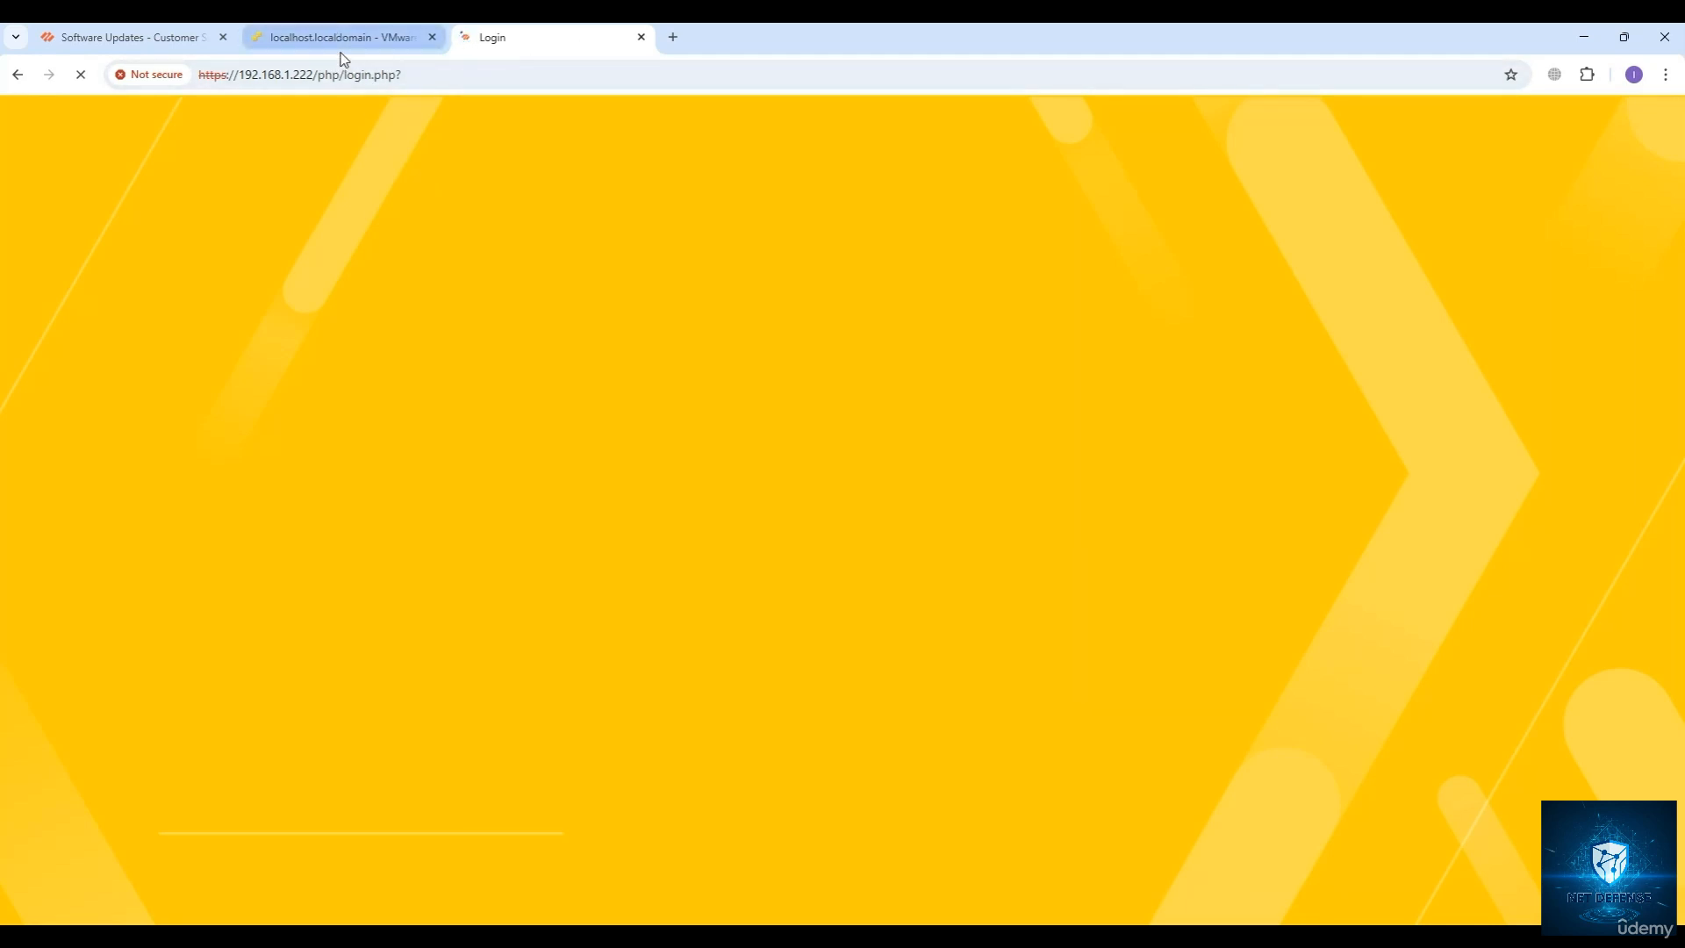
Check the memory allocated to Panorama-US-2 in VMware ESXi, and return to the Panorama login page.
{"action": "mouse_move", "coordinate": [342, 45]}
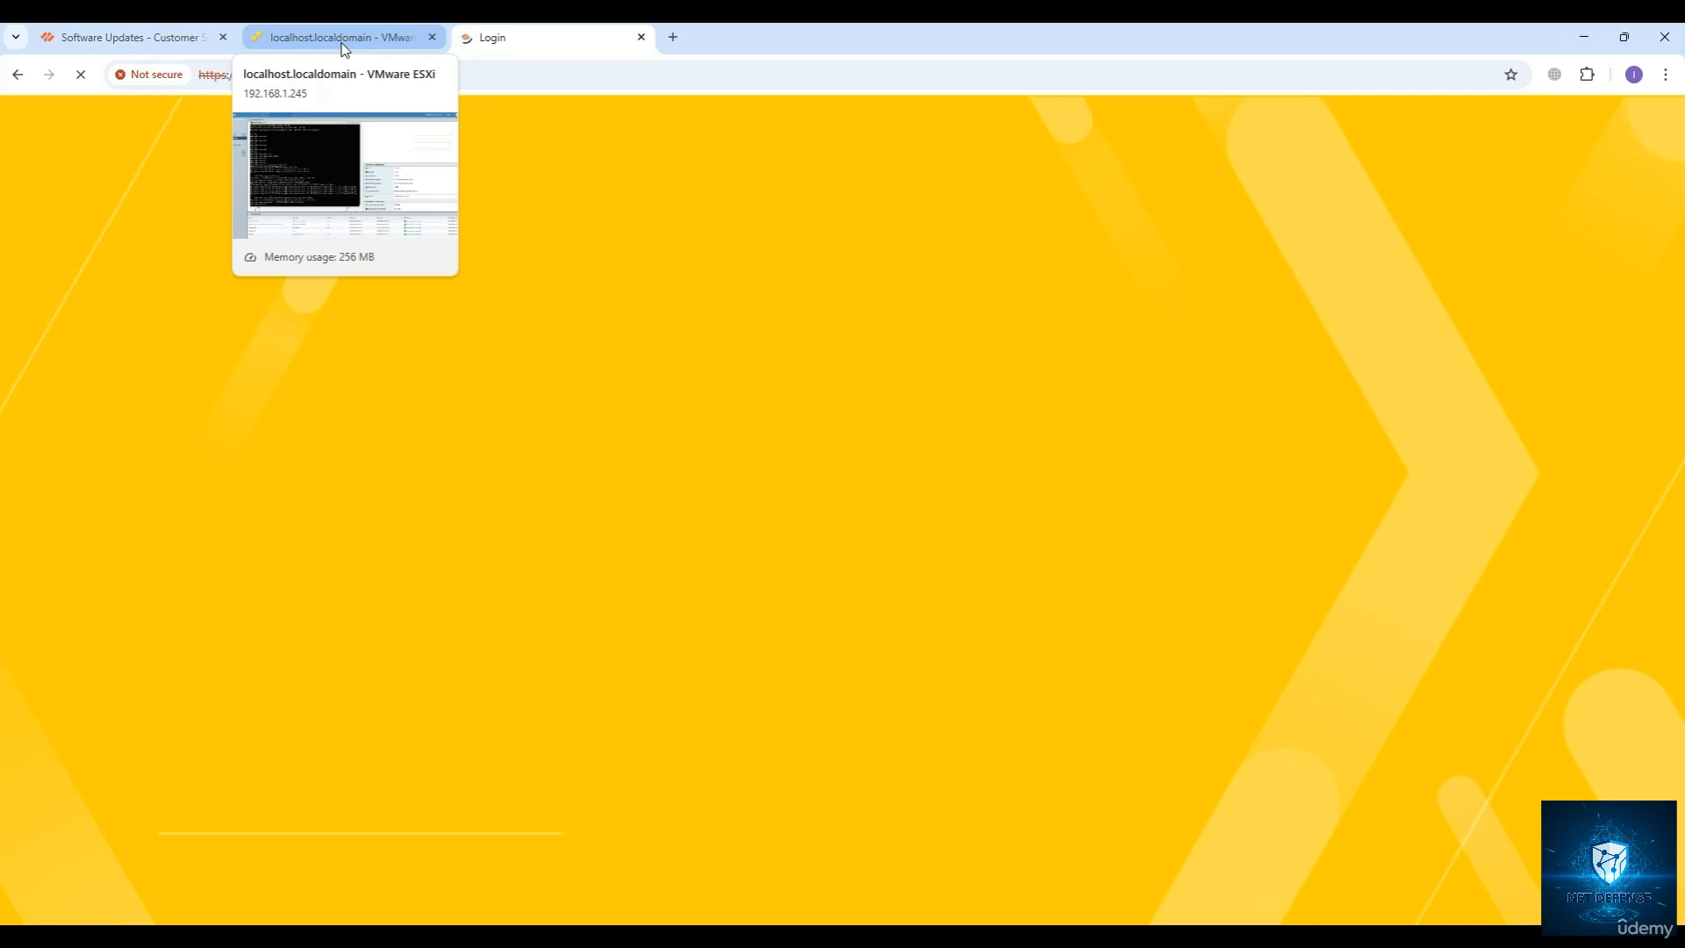
{"action": "left_click", "coordinate": [345, 44]}
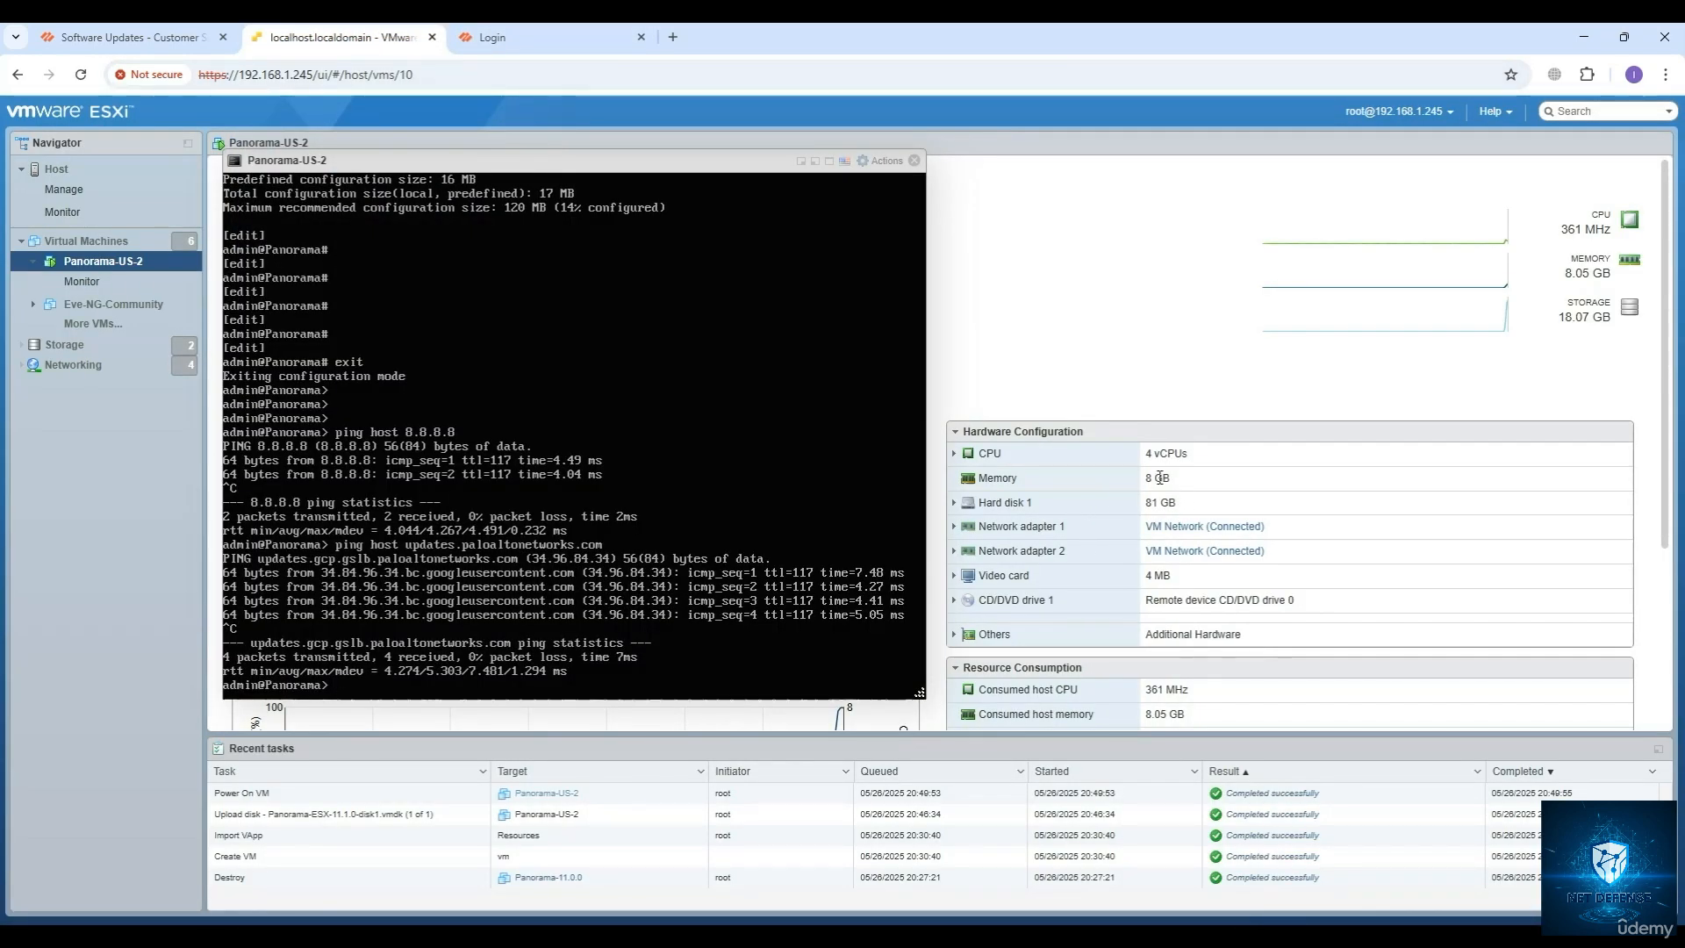
{"action": "left_click_drag", "start_coordinate": [1174, 479], "coordinate": [1130, 479]}
{"action": "left_click", "coordinate": [508, 37]}
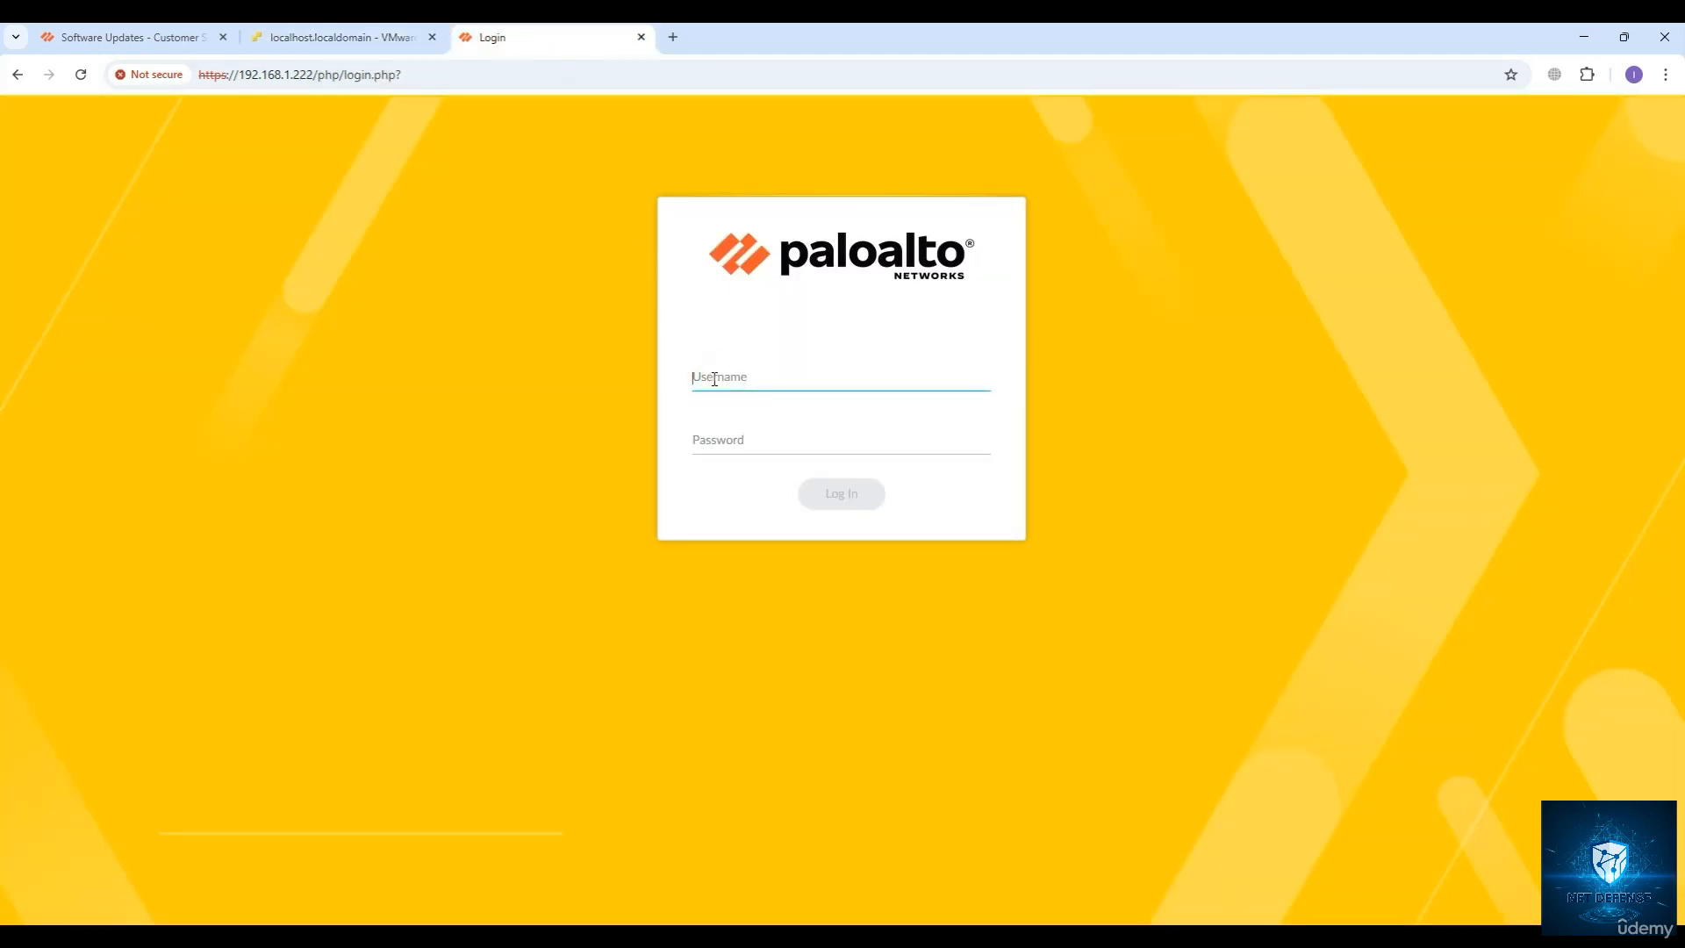
Try to log in to the Panorama web interface as admin with the account password.
{"action": "type", "text": "admin"}
{"action": "key", "text": "Tab"}
{"action": "type", "text": "a"}
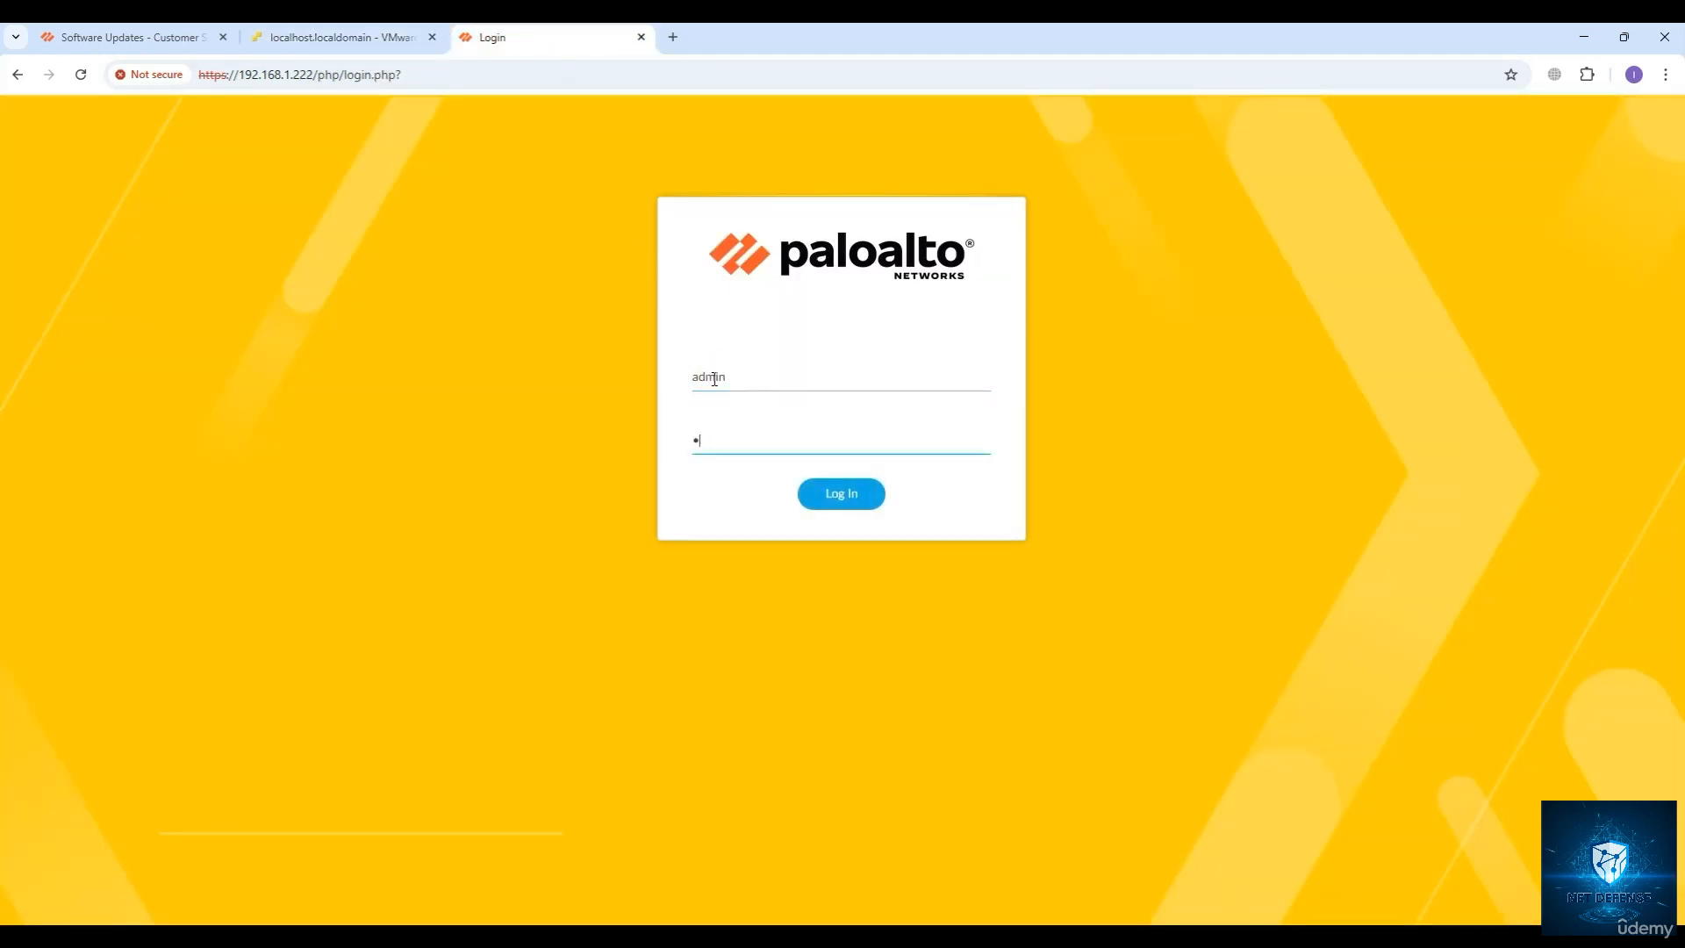
{"action": "key", "text": "BackSpace"}
{"action": "type", "text": "an"}
{"action": "key", "text": "Return"}
Enter the username admin again for another login attempt.
{"action": "type", "text": "adm"}
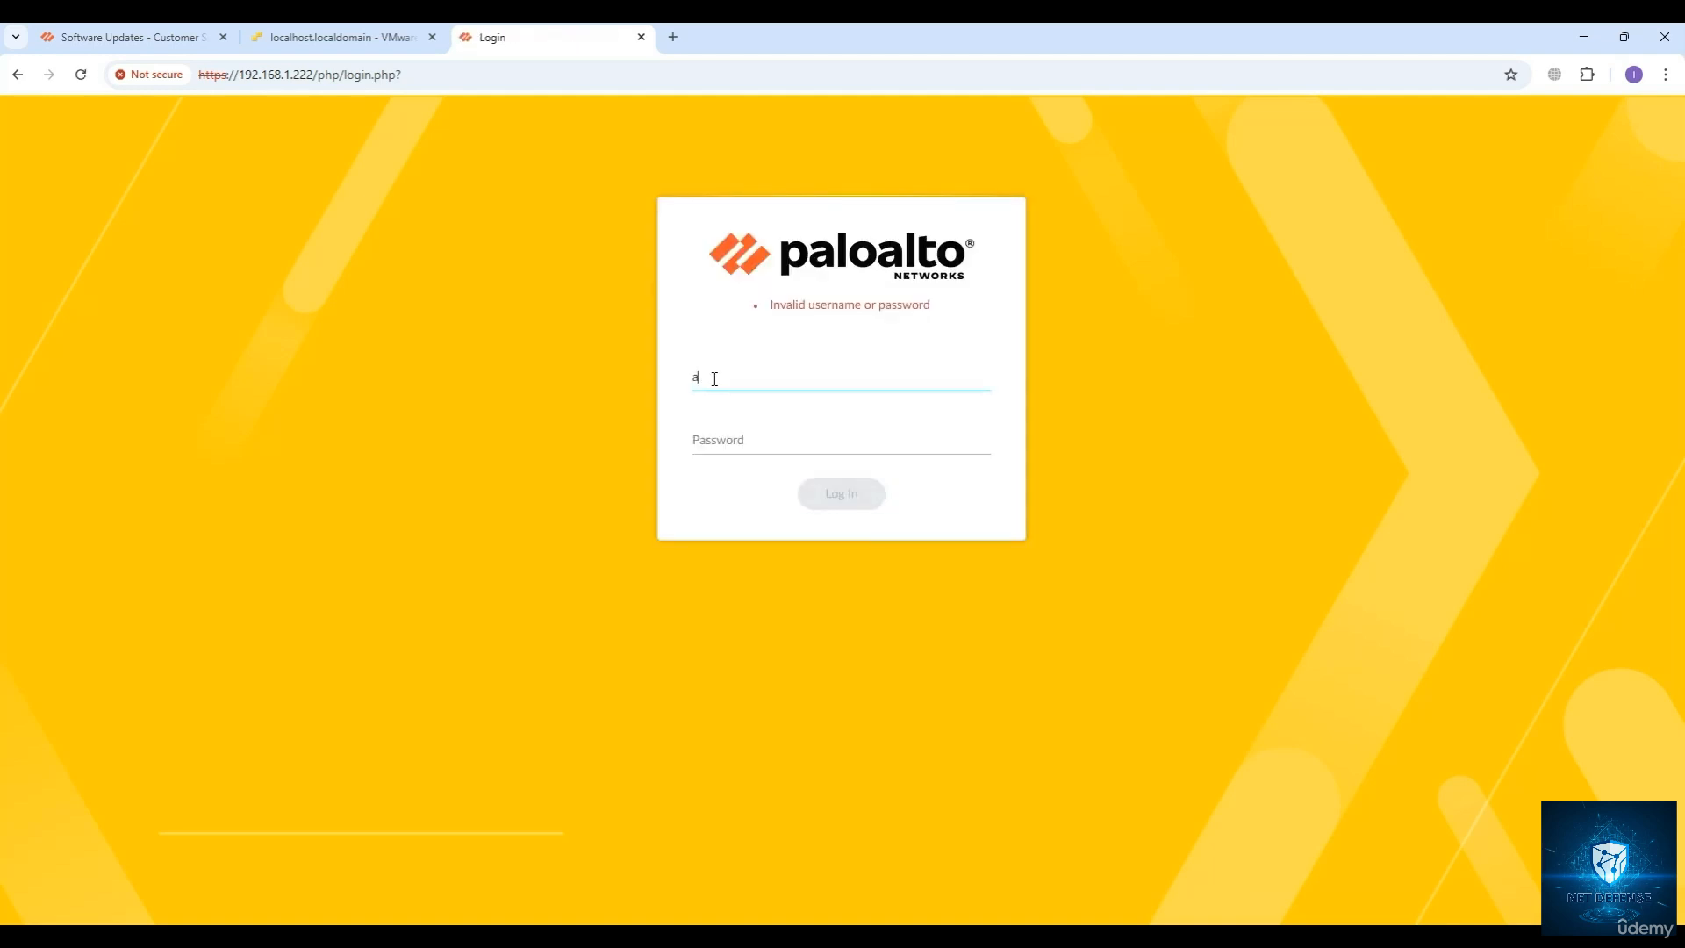
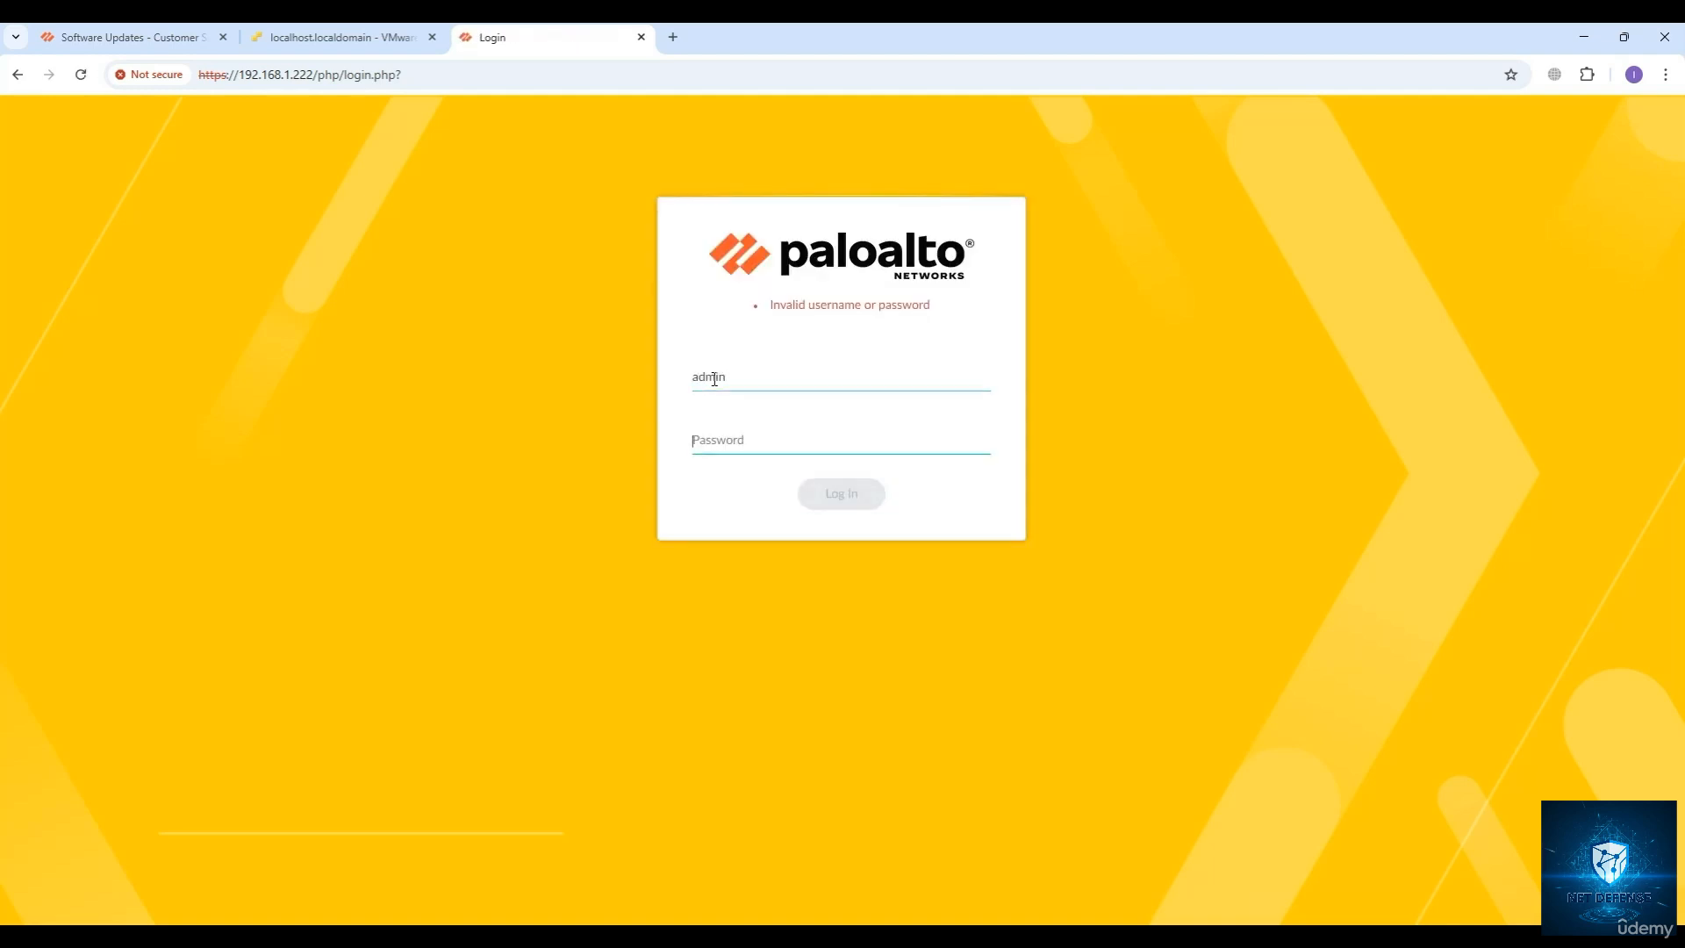
Enter the username admin again for another login attempt.
{"action": "type", "text": "a"}
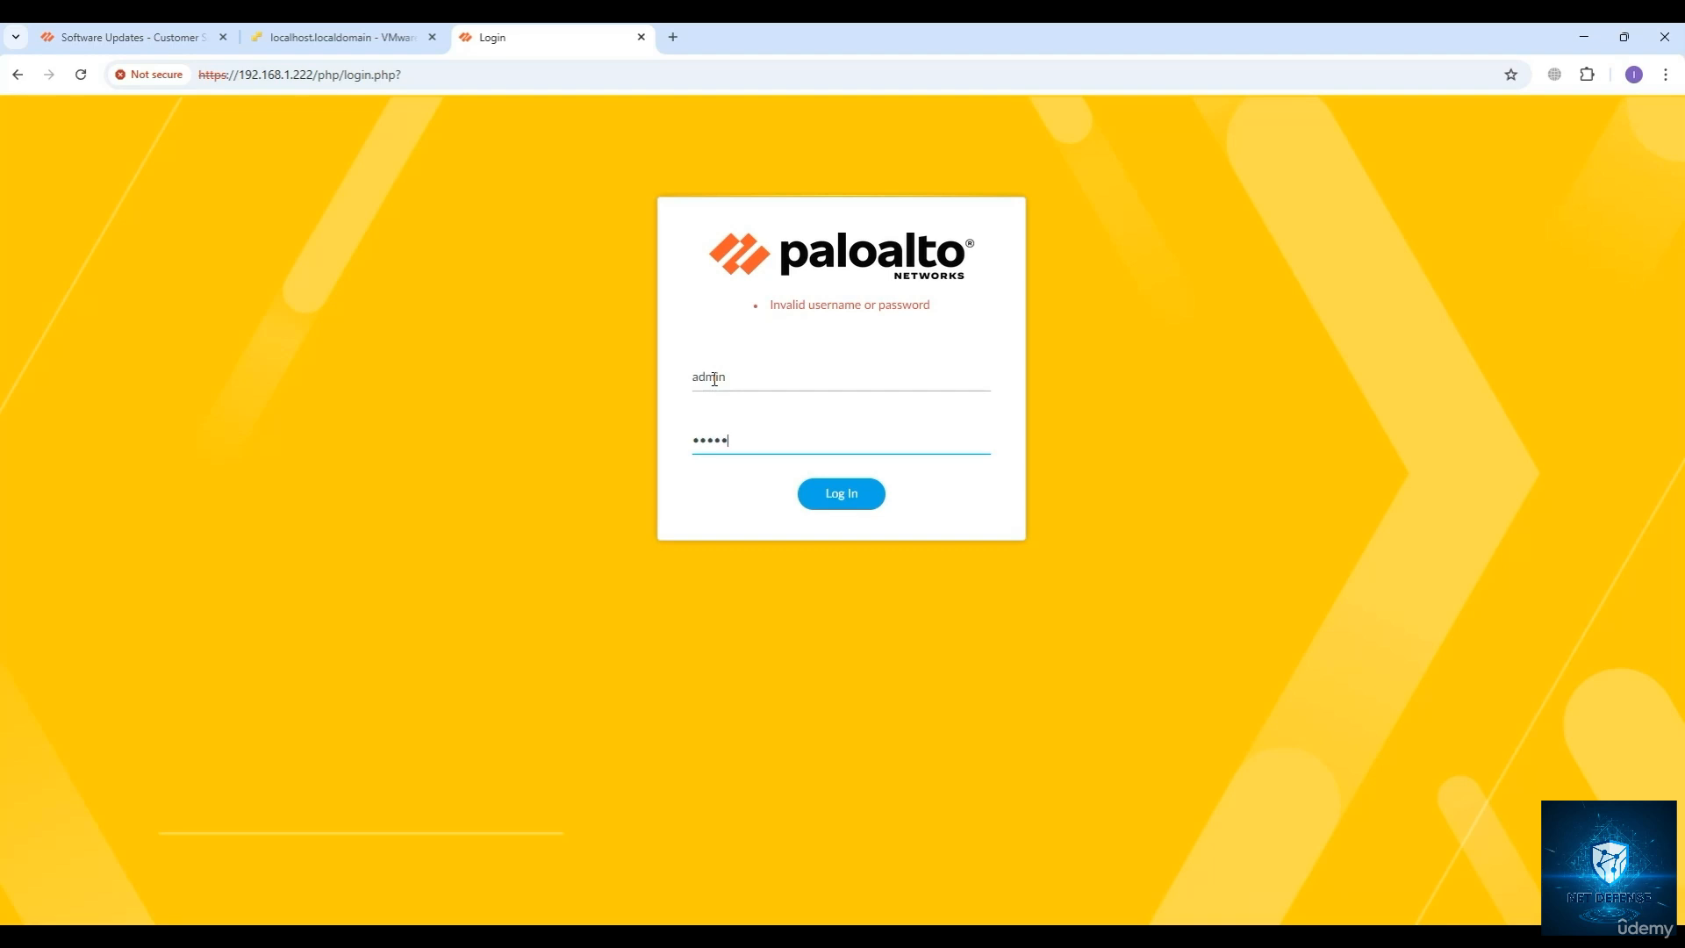
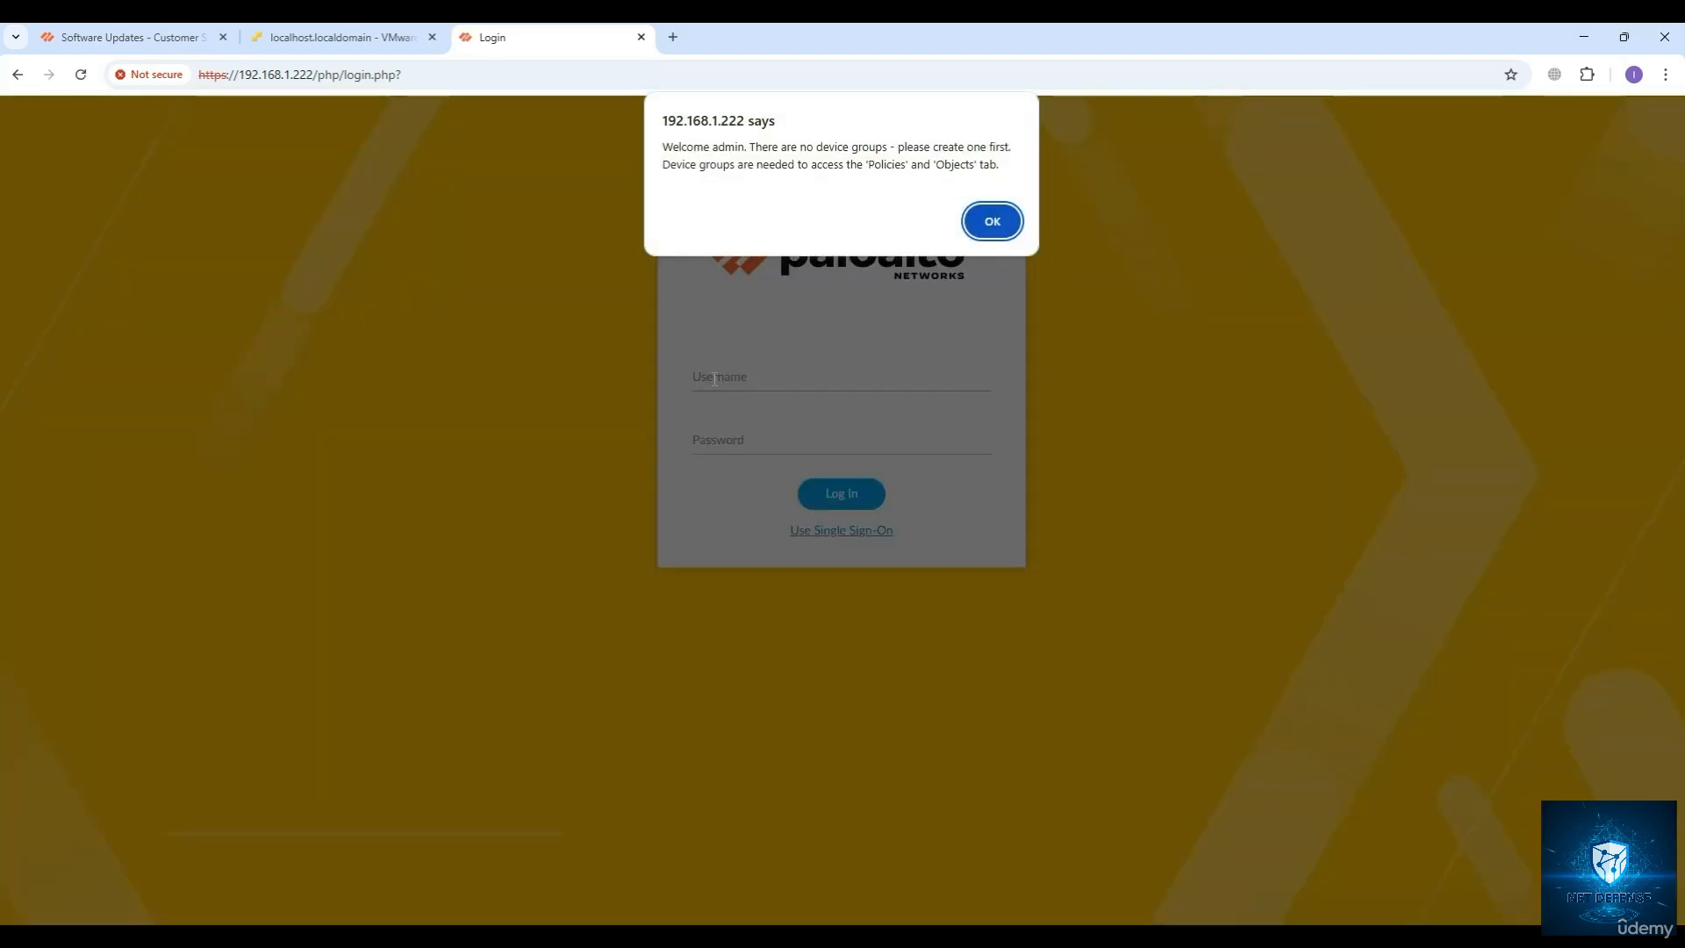
Dismiss the device group notice and the Panorama 11.1 welcome window, and accept the default telemetry data collection settings.
{"action": "left_click", "coordinate": [998, 228]}
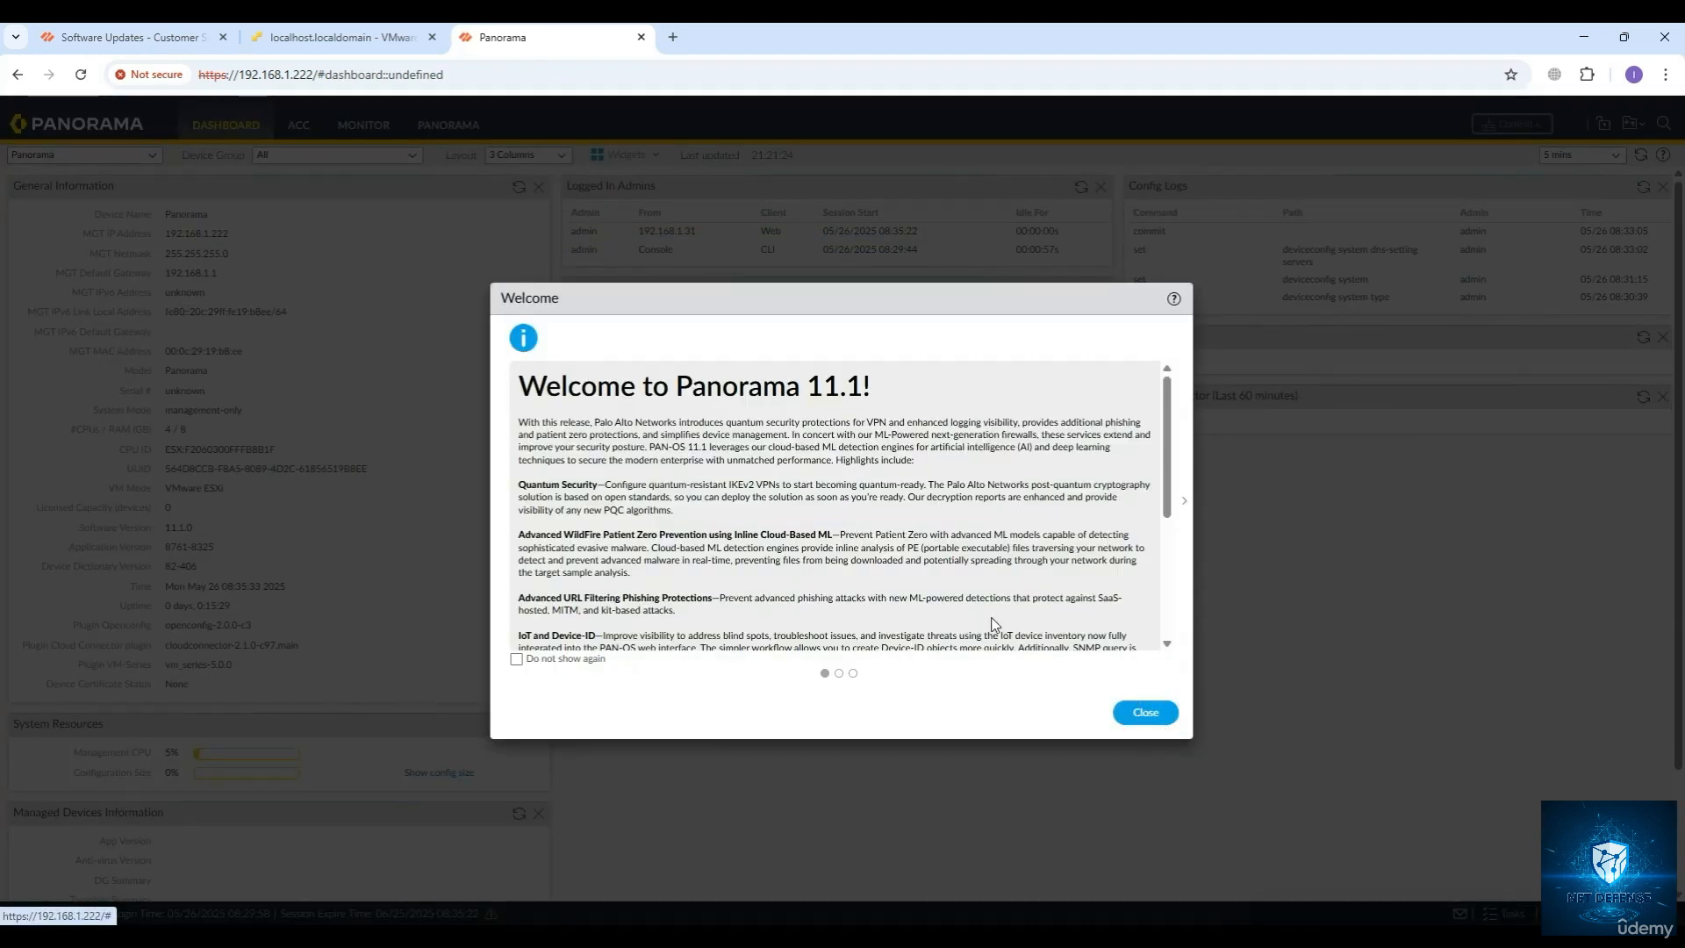
{"action": "left_click", "coordinate": [1145, 712]}
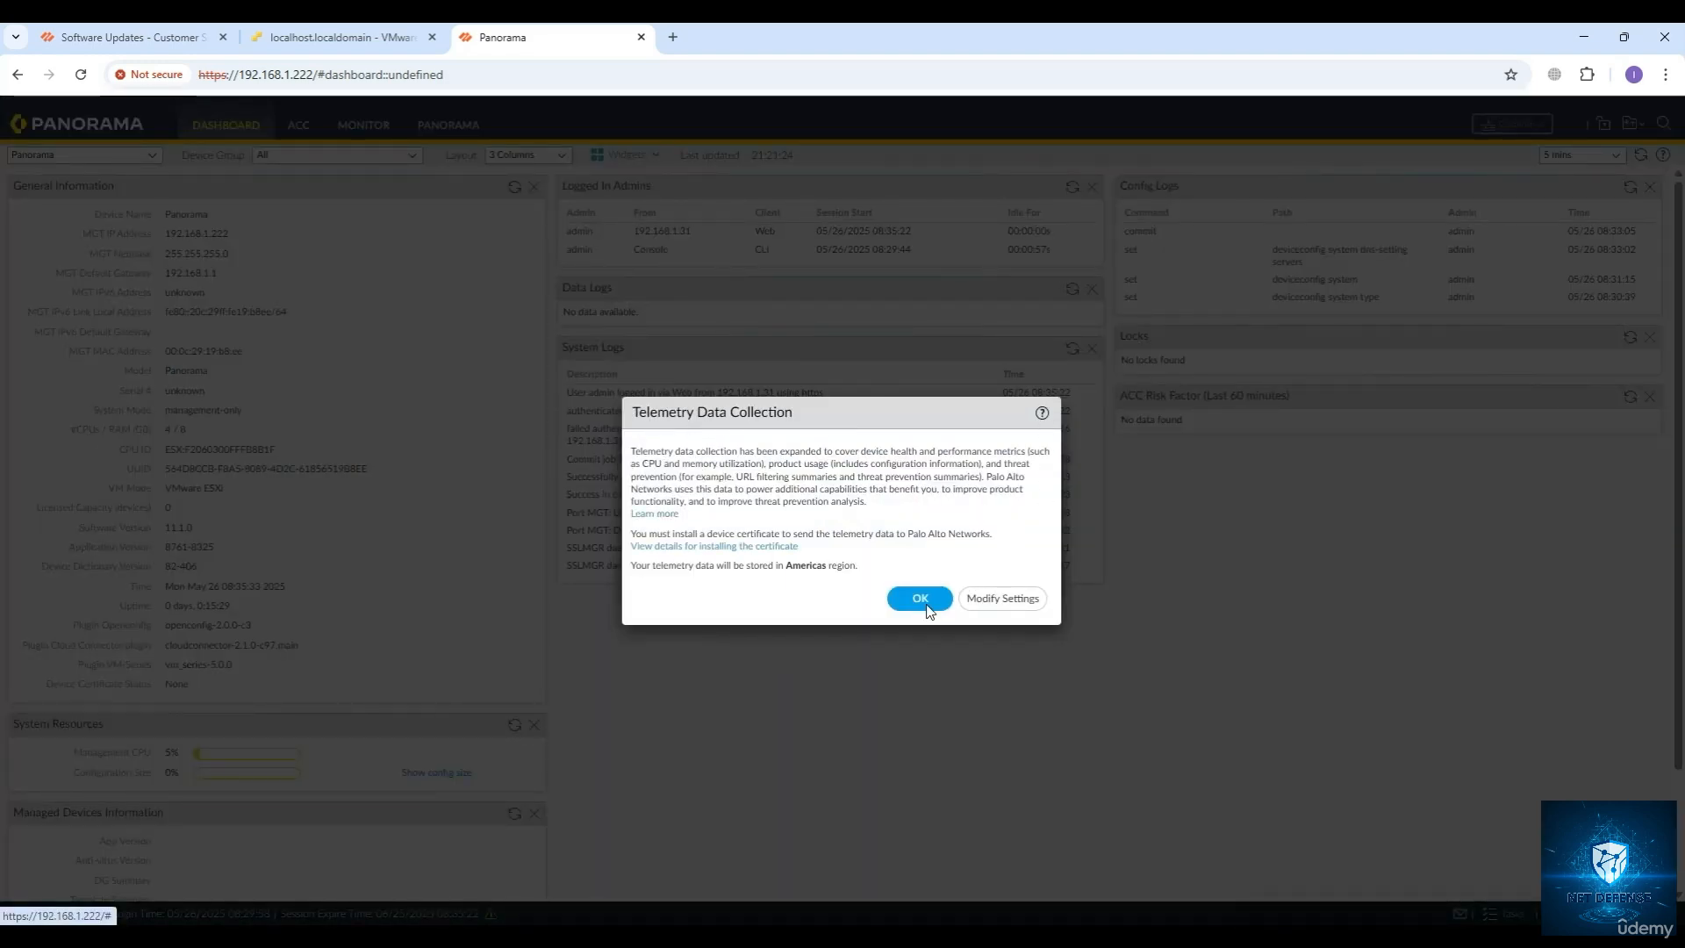
{"action": "left_click", "coordinate": [889, 584]}
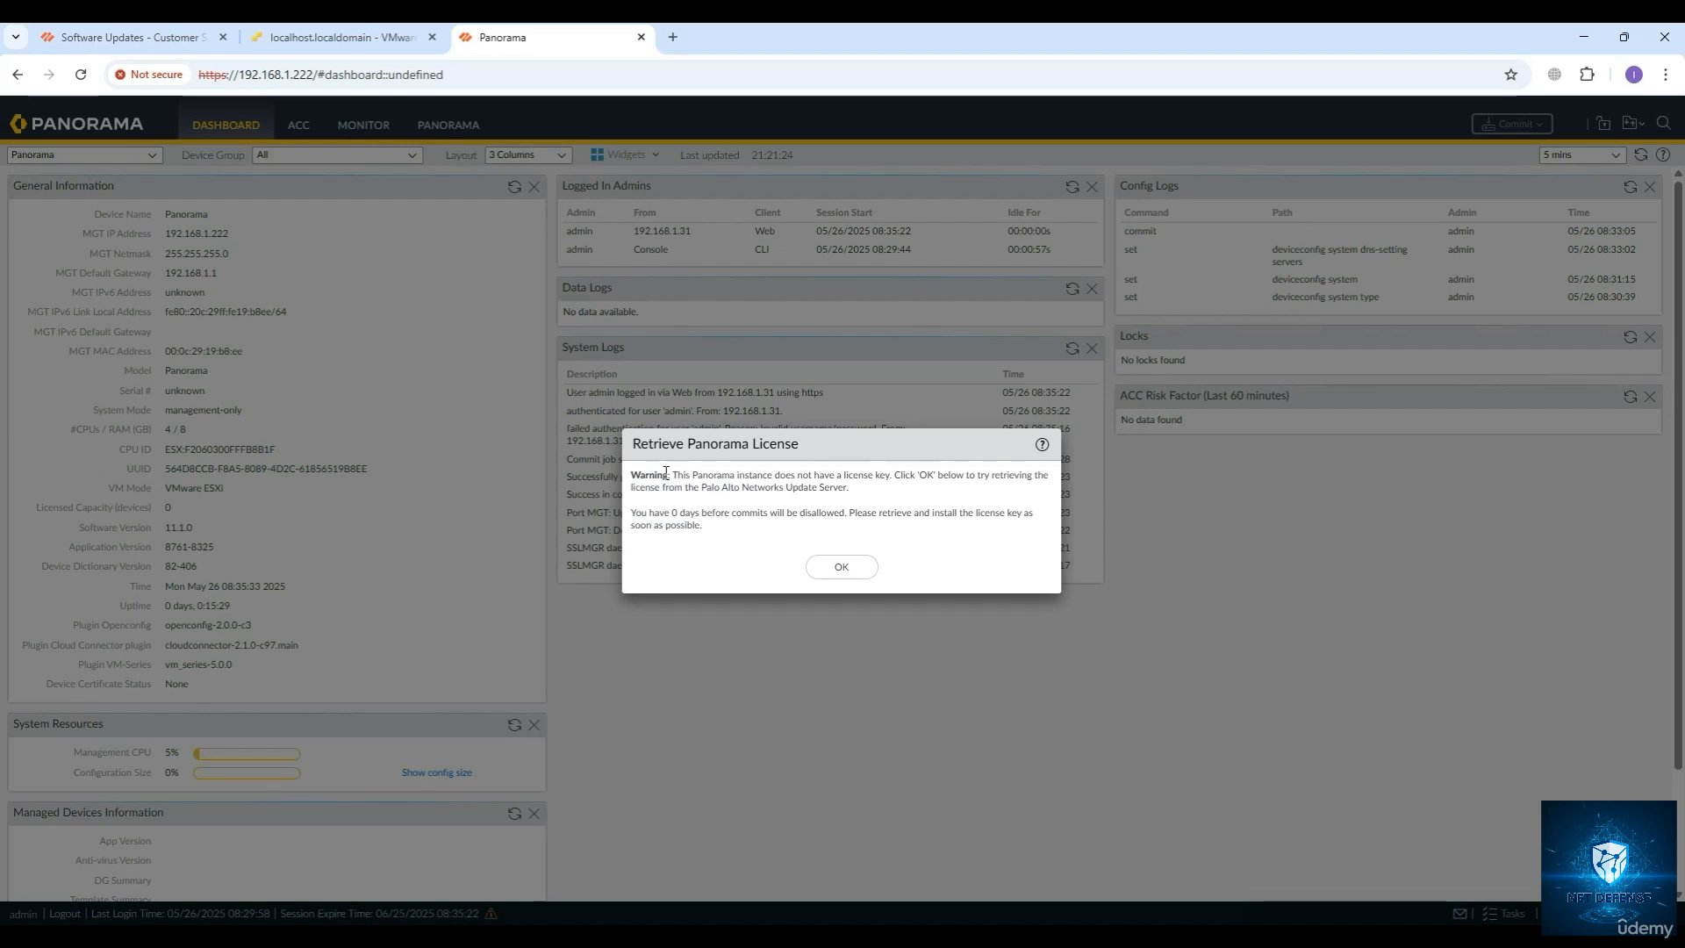
Review the missing license warning, try to retrieve the license from the Palo Alto Networks Update Server, and close the offline licensing information.
{"action": "left_click_drag", "start_coordinate": [678, 475], "coordinate": [882, 483]}
{"action": "left_click_drag", "start_coordinate": [910, 479], "coordinate": [990, 489]}
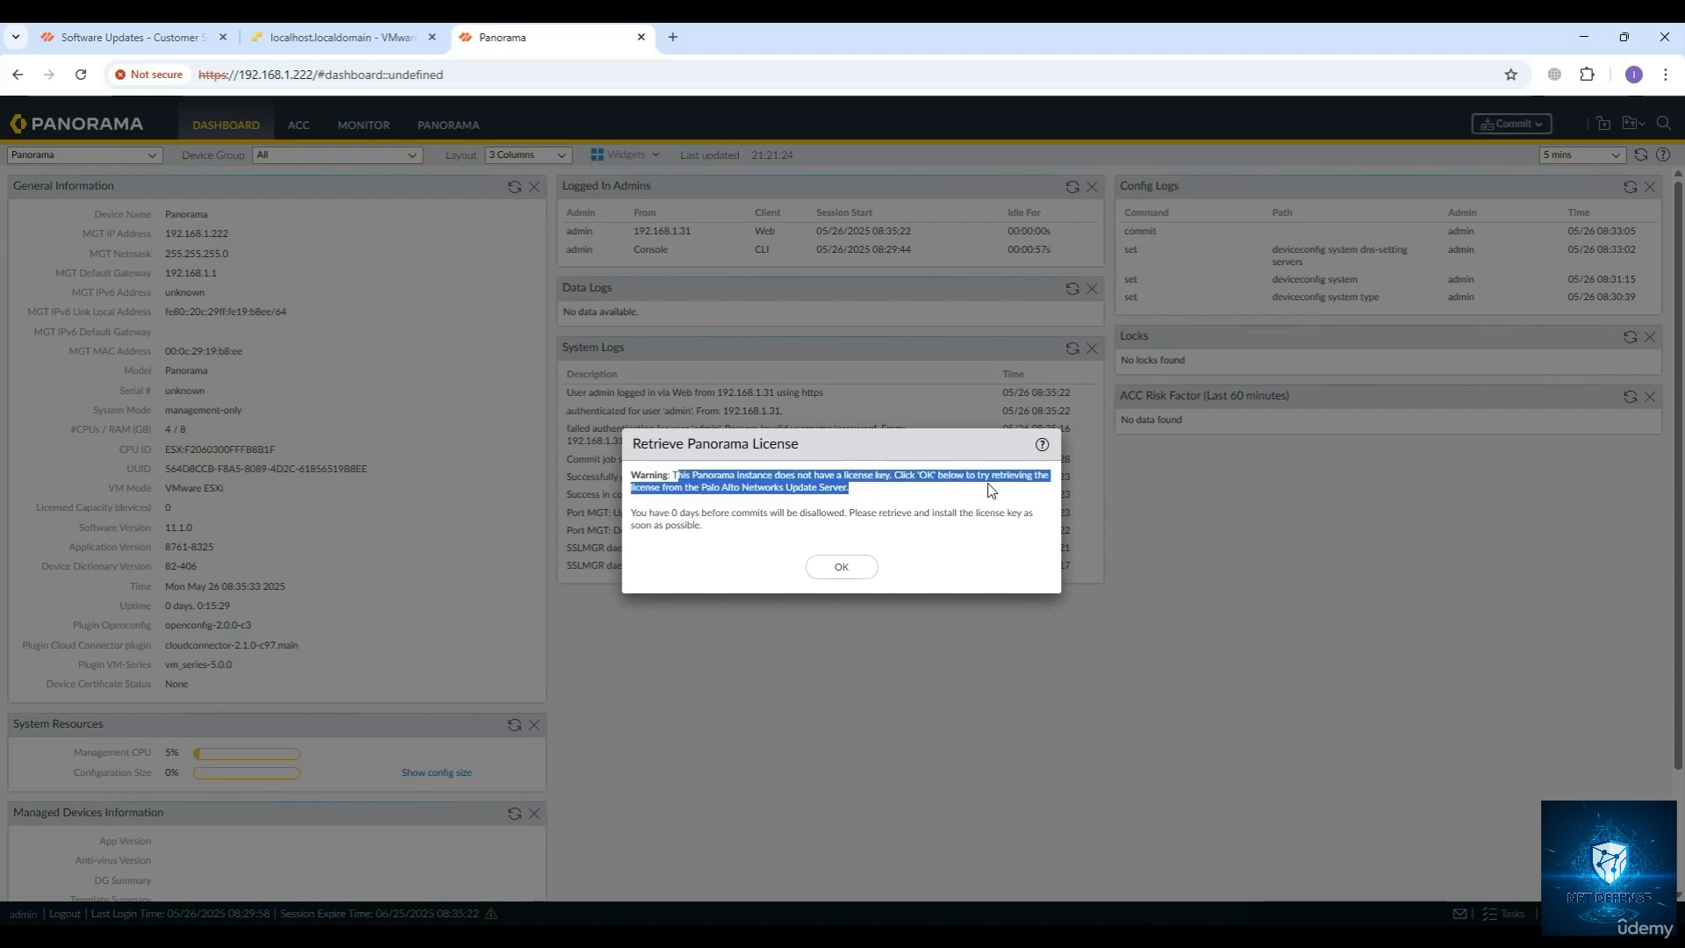
{"action": "left_click_drag", "start_coordinate": [670, 517], "coordinate": [762, 534]}
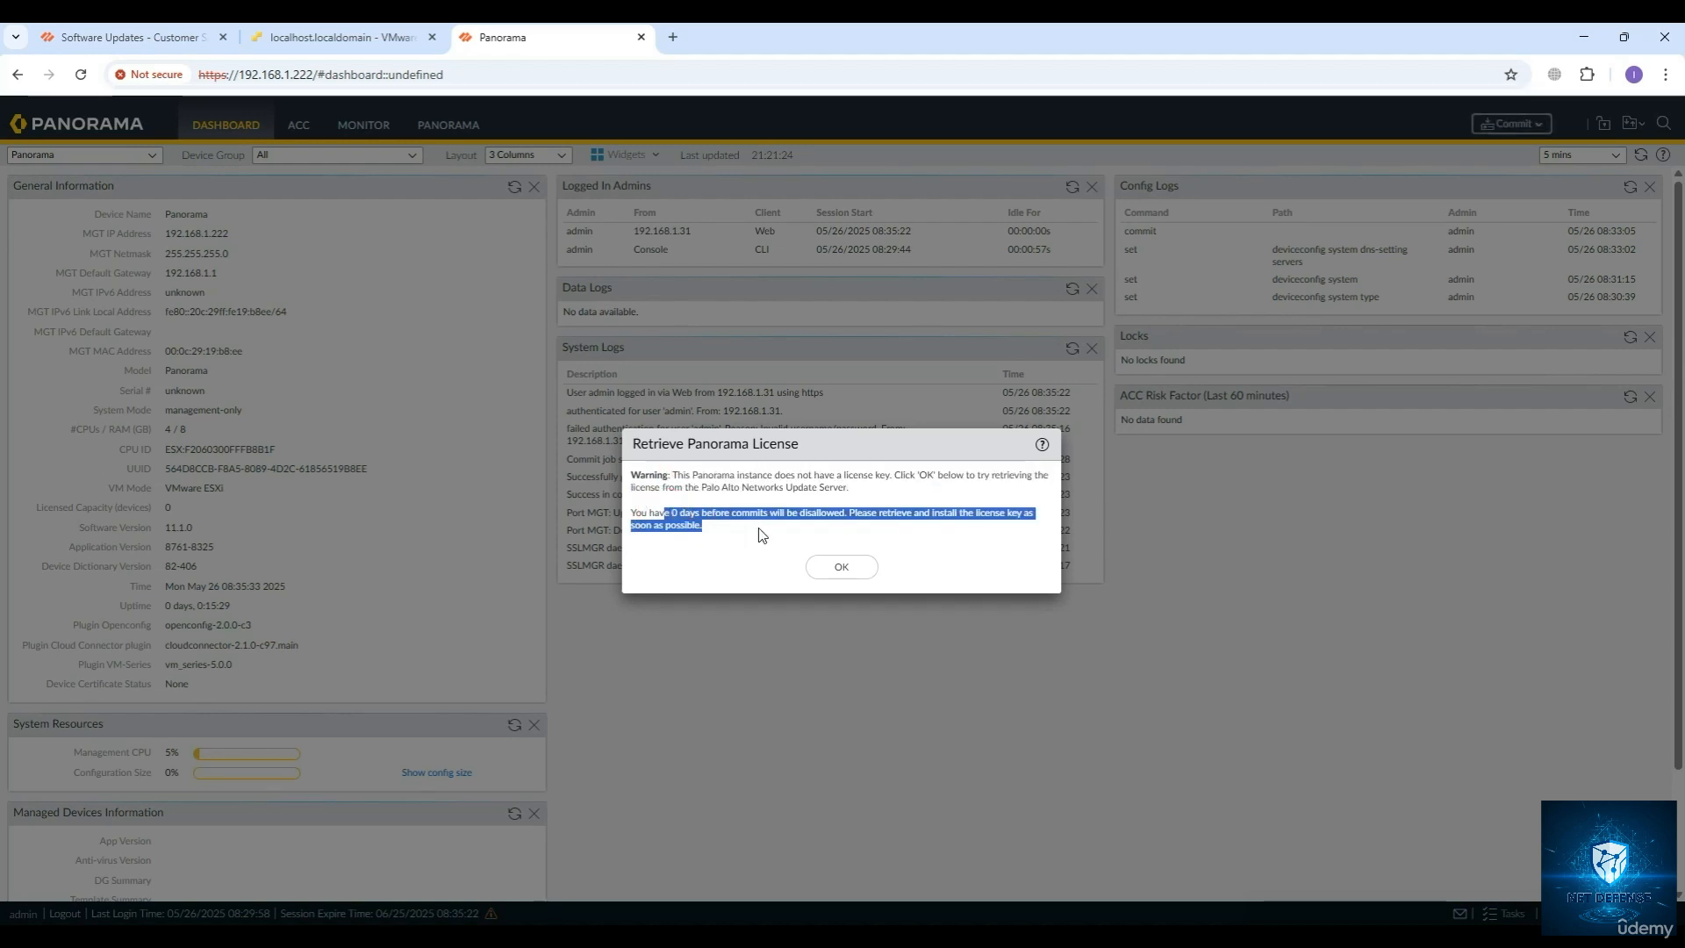
{"action": "left_click", "coordinate": [711, 530]}
{"action": "left_click", "coordinate": [841, 566]}
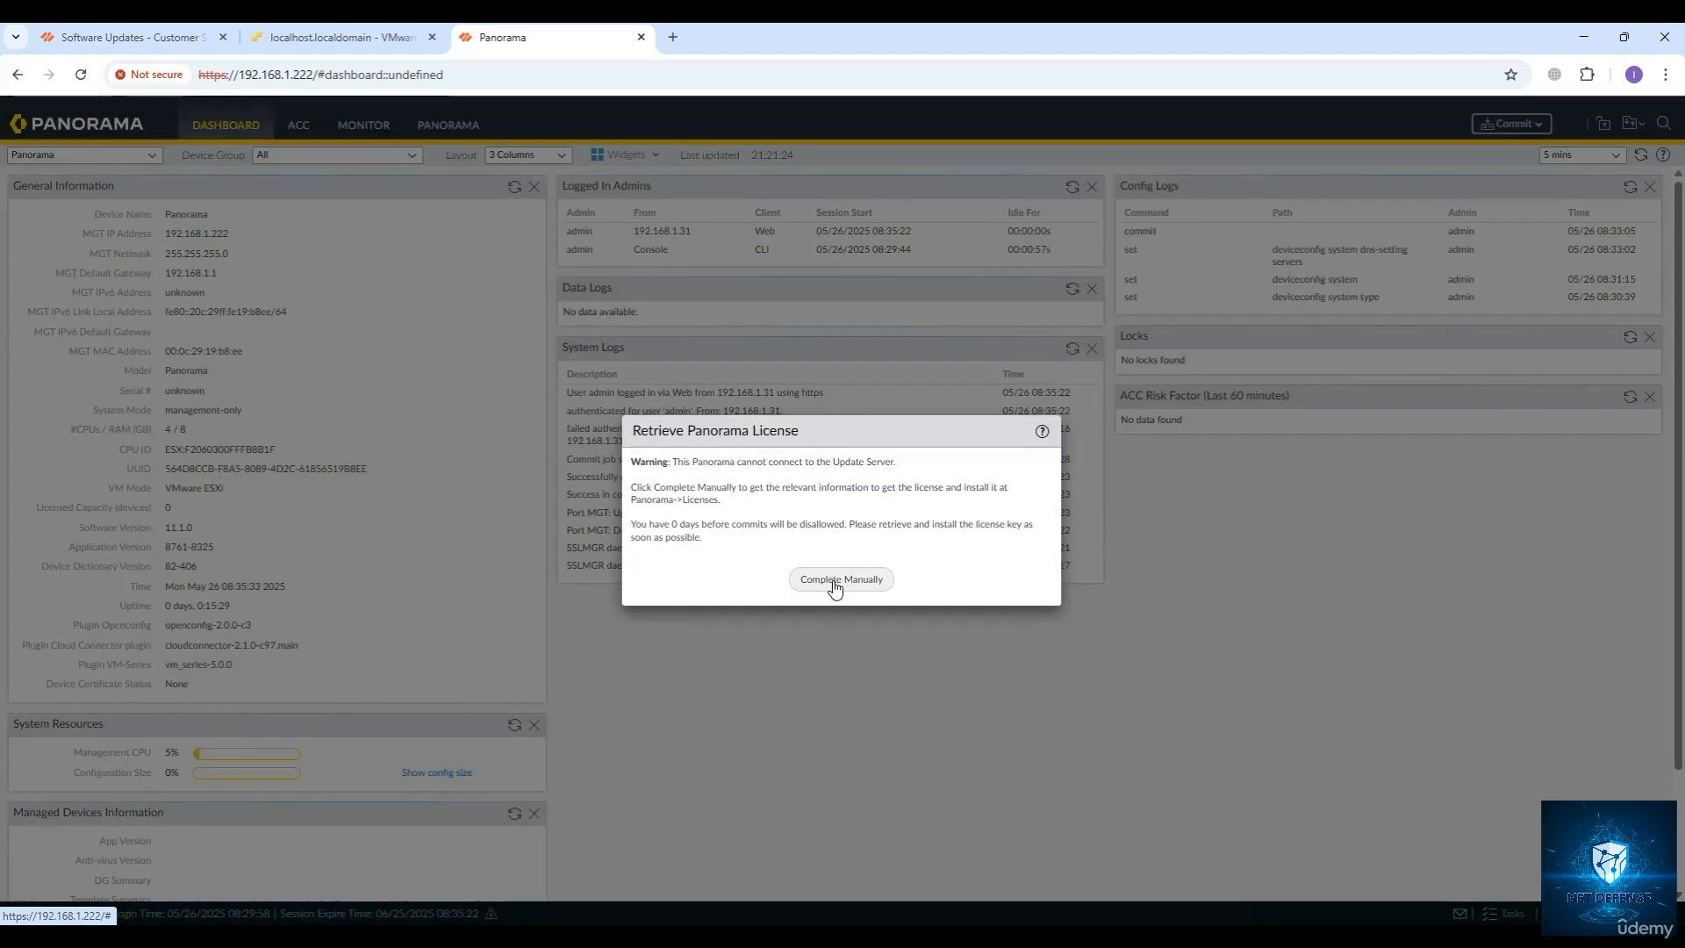
{"action": "left_click", "coordinate": [837, 582]}
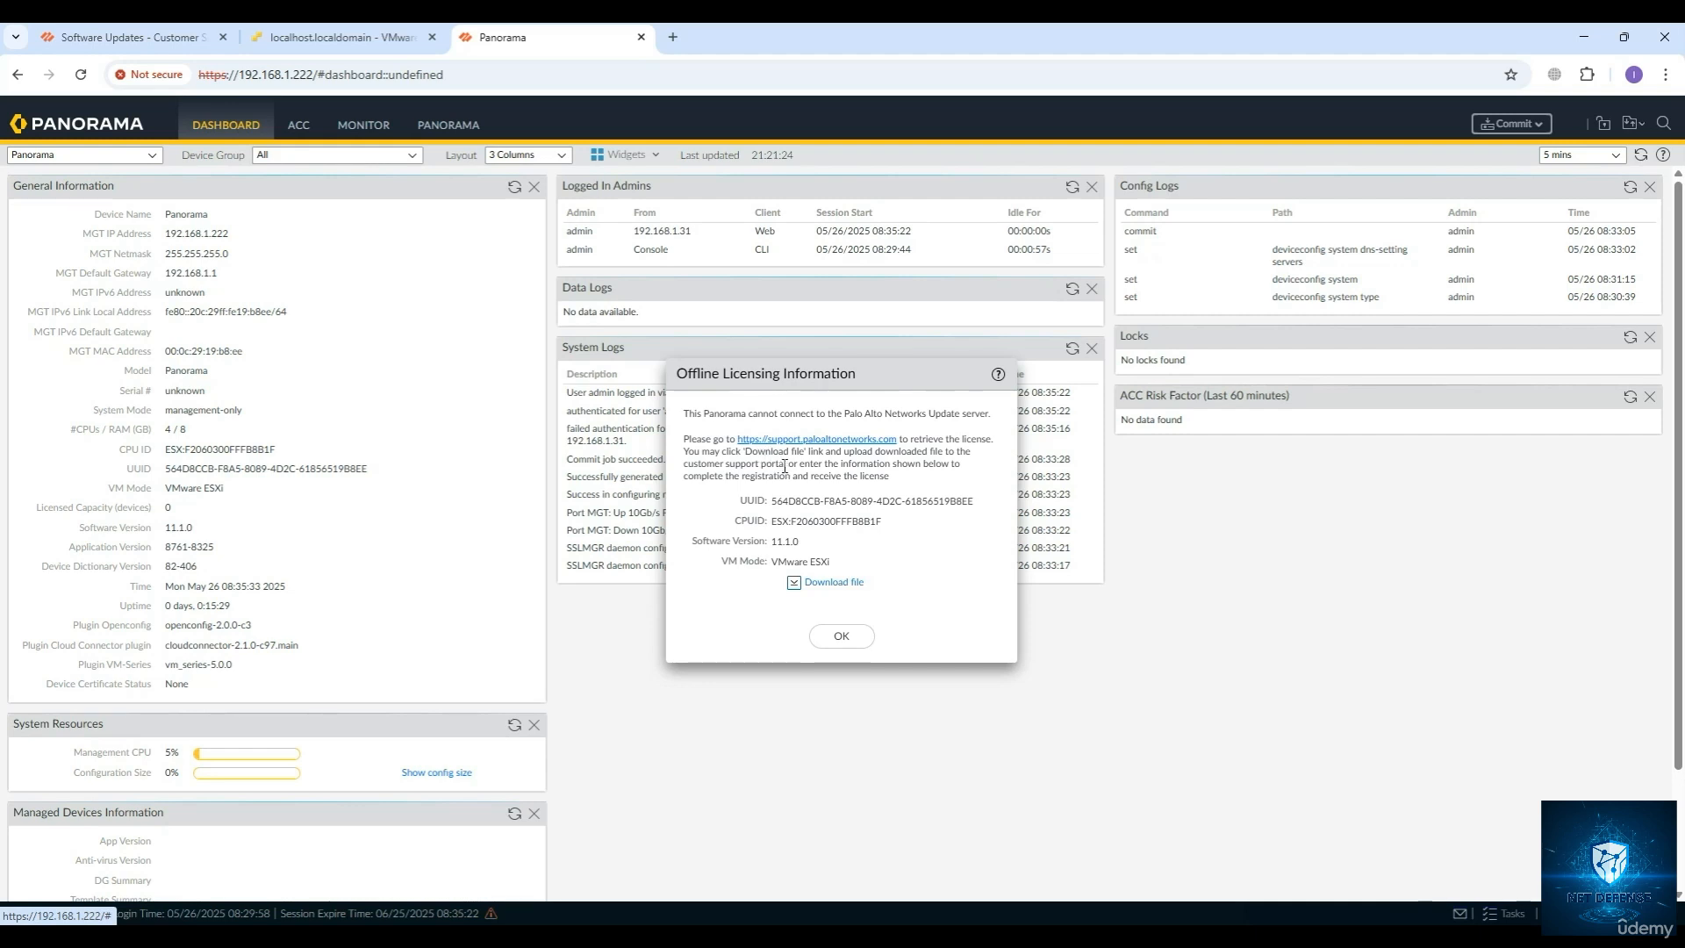
{"action": "left_click", "coordinate": [842, 637]}
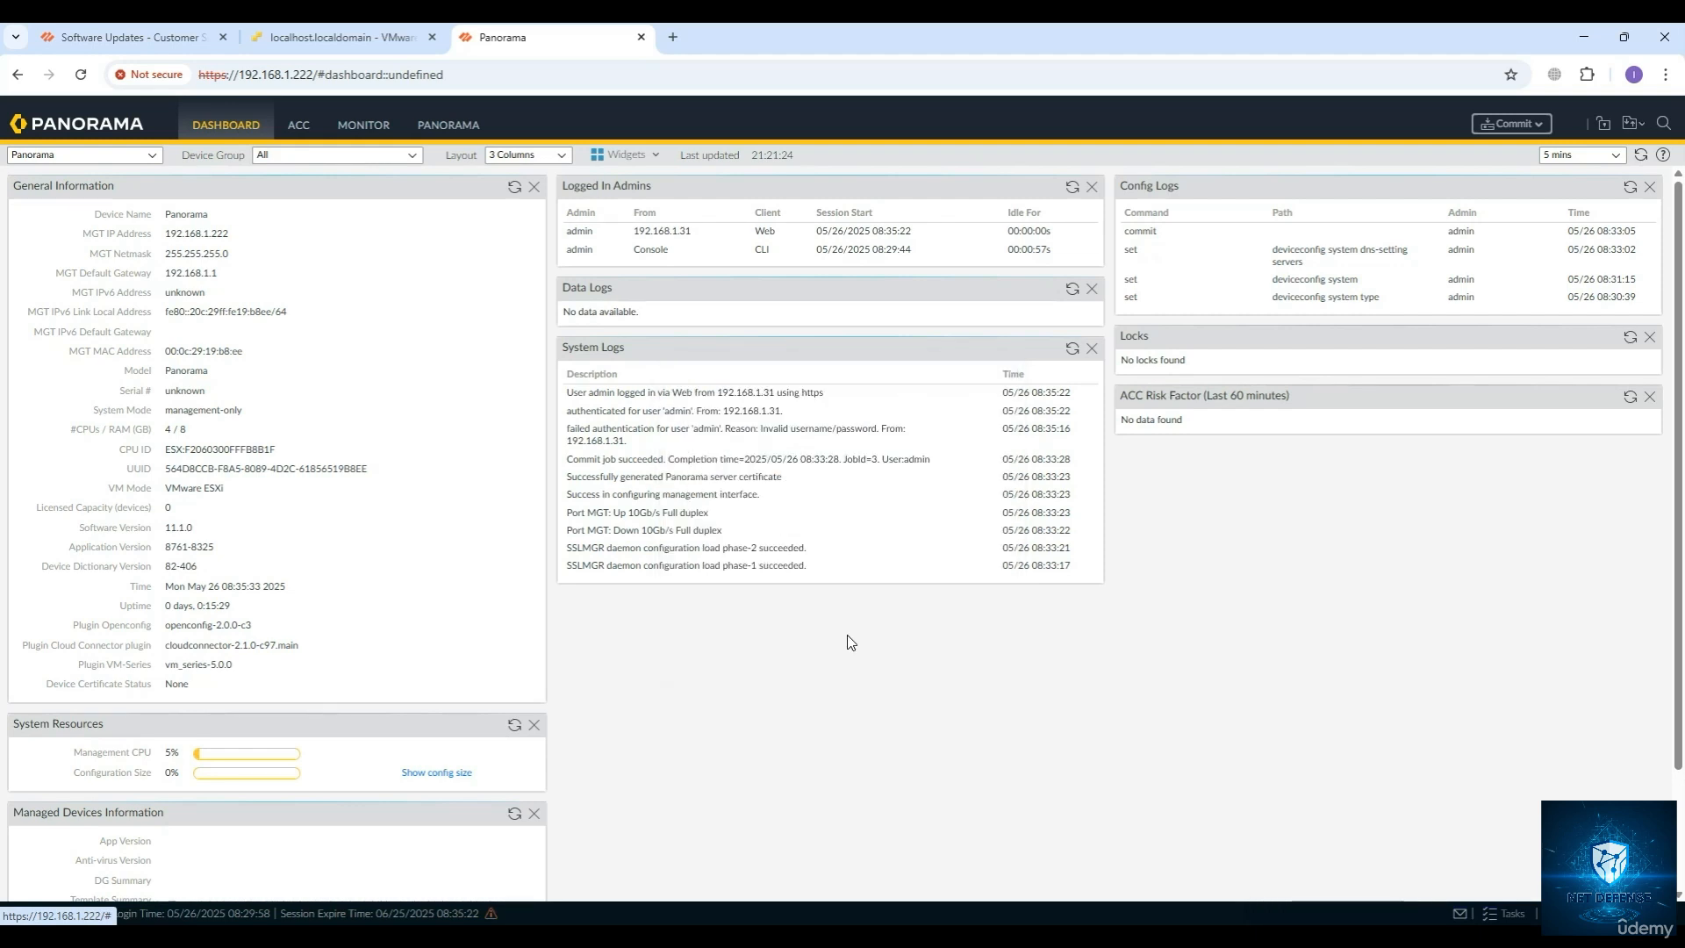
Open the license management page for Panorama itself.
{"action": "left_click", "coordinate": [448, 125]}
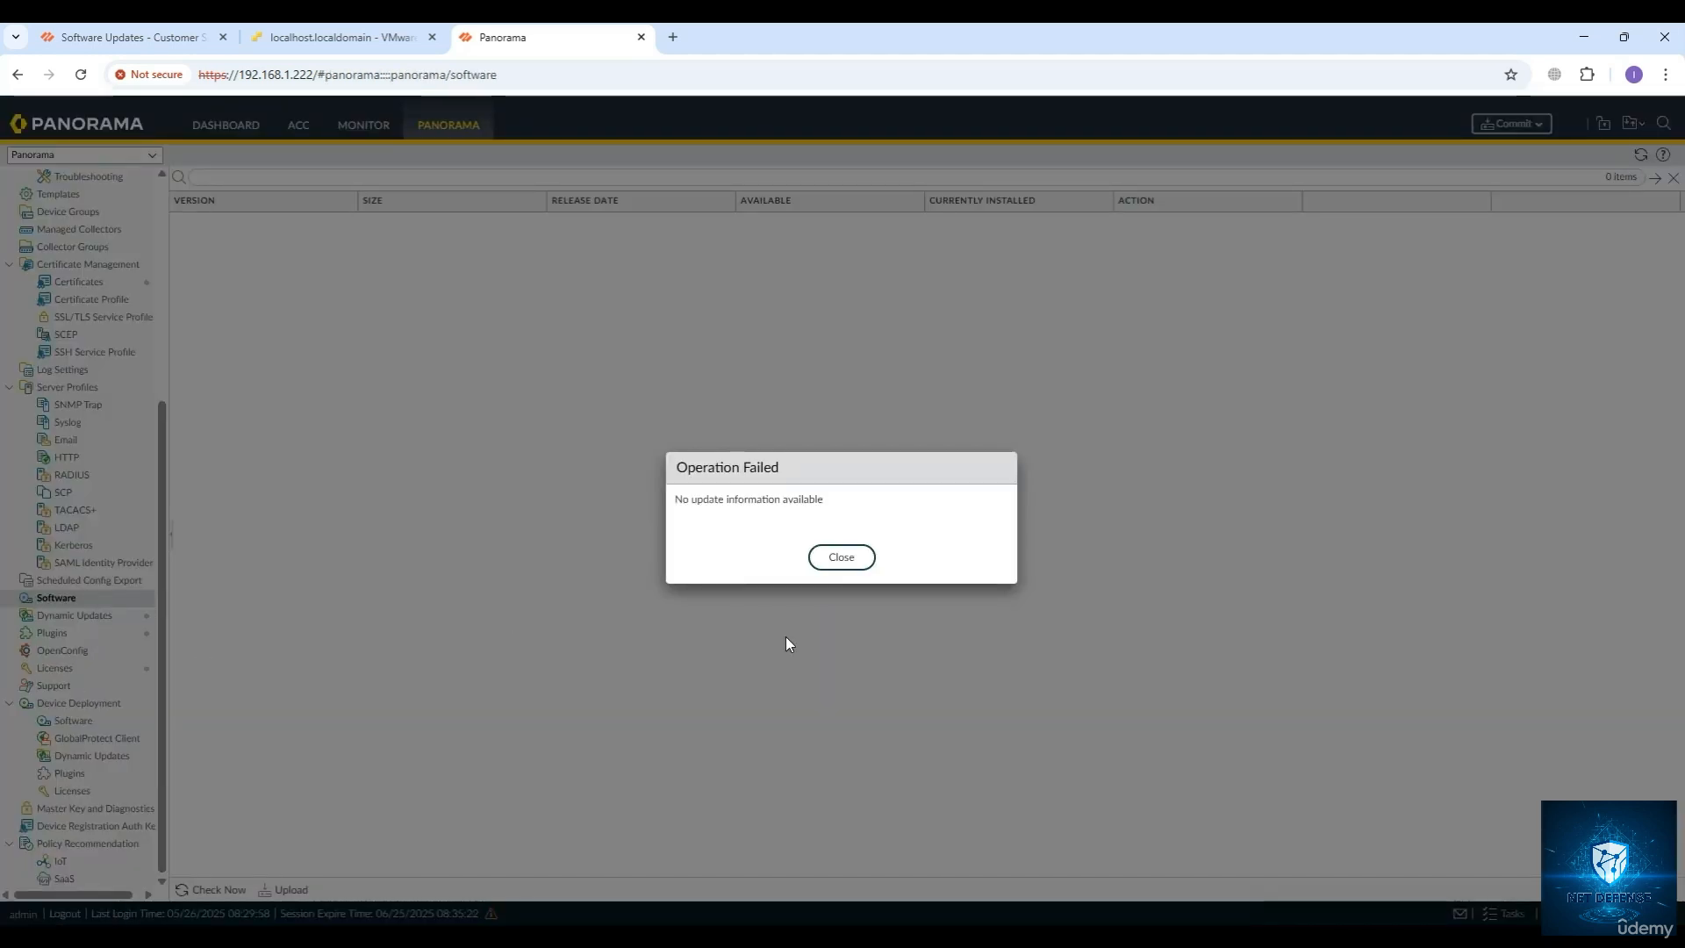
{"action": "left_click", "coordinate": [829, 558]}
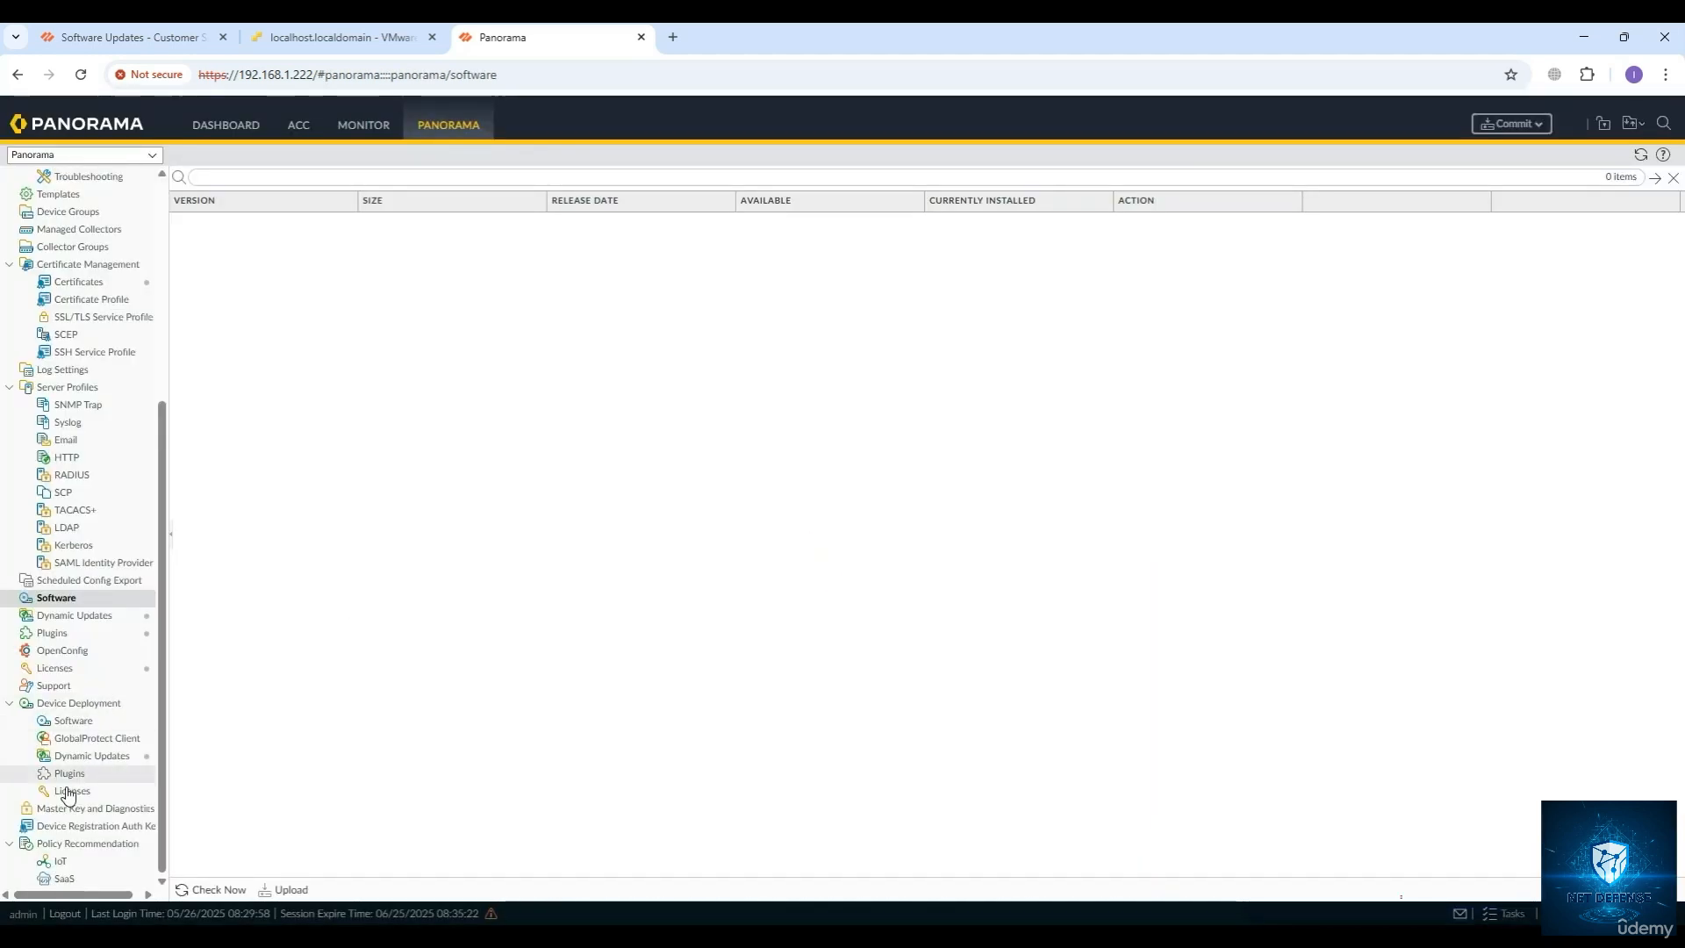
{"action": "left_click", "coordinate": [55, 669]}
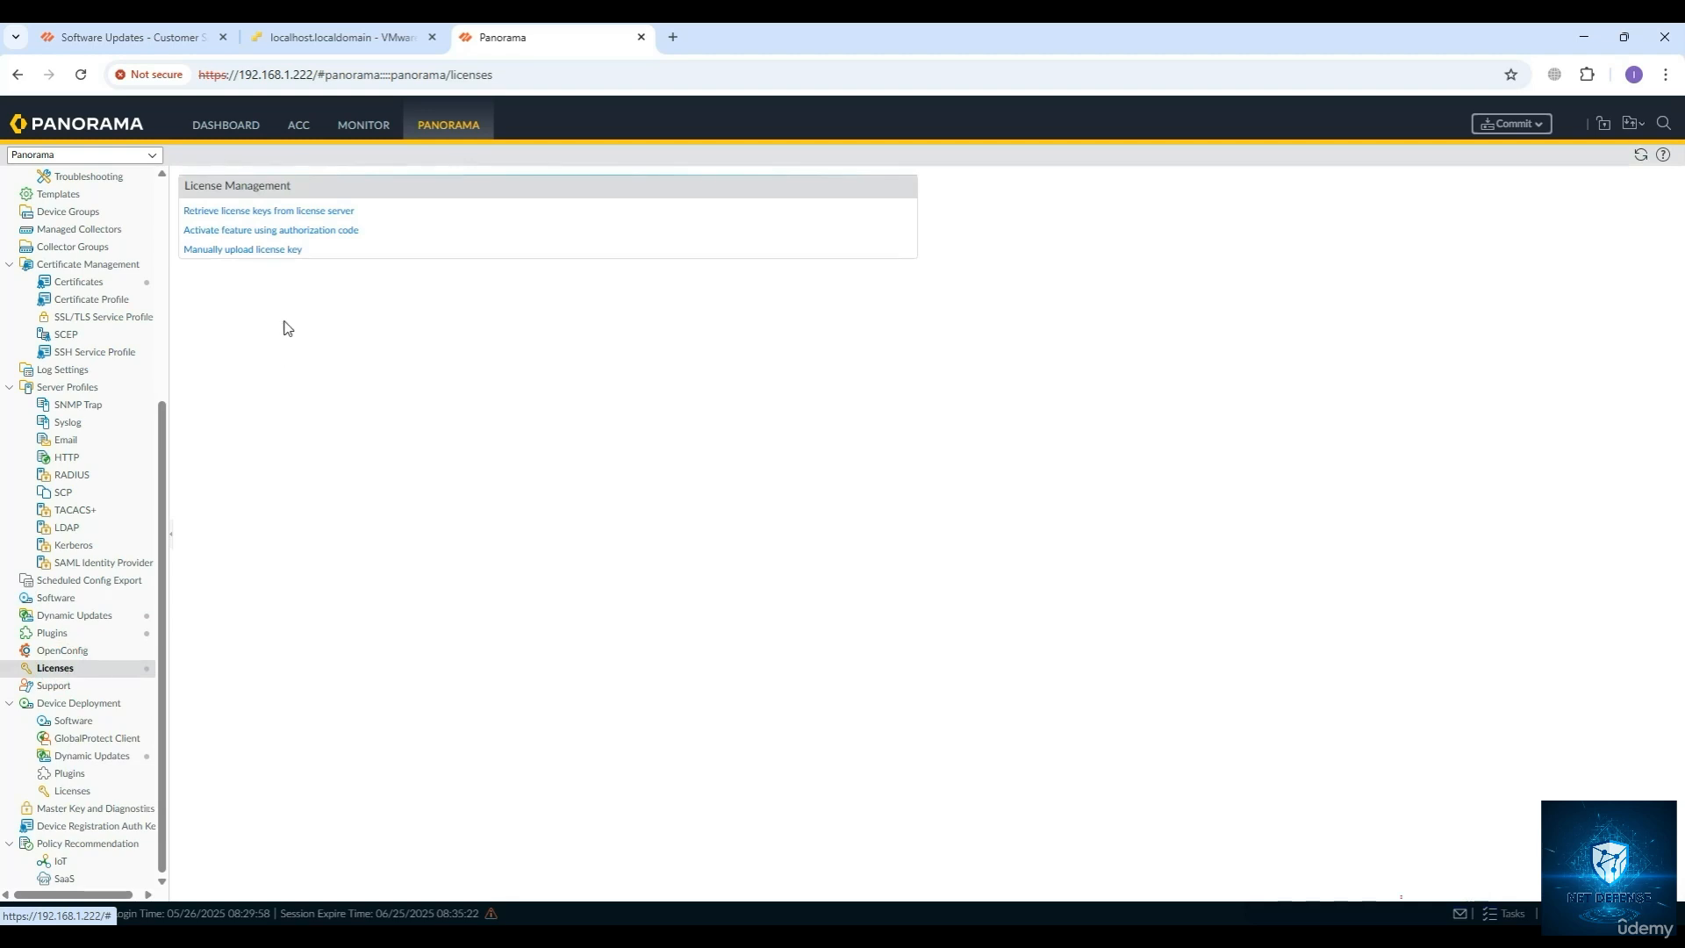
View the form for activating a feature using an authorization code, and cancel it without entering a code.
{"action": "left_click", "coordinate": [235, 232]}
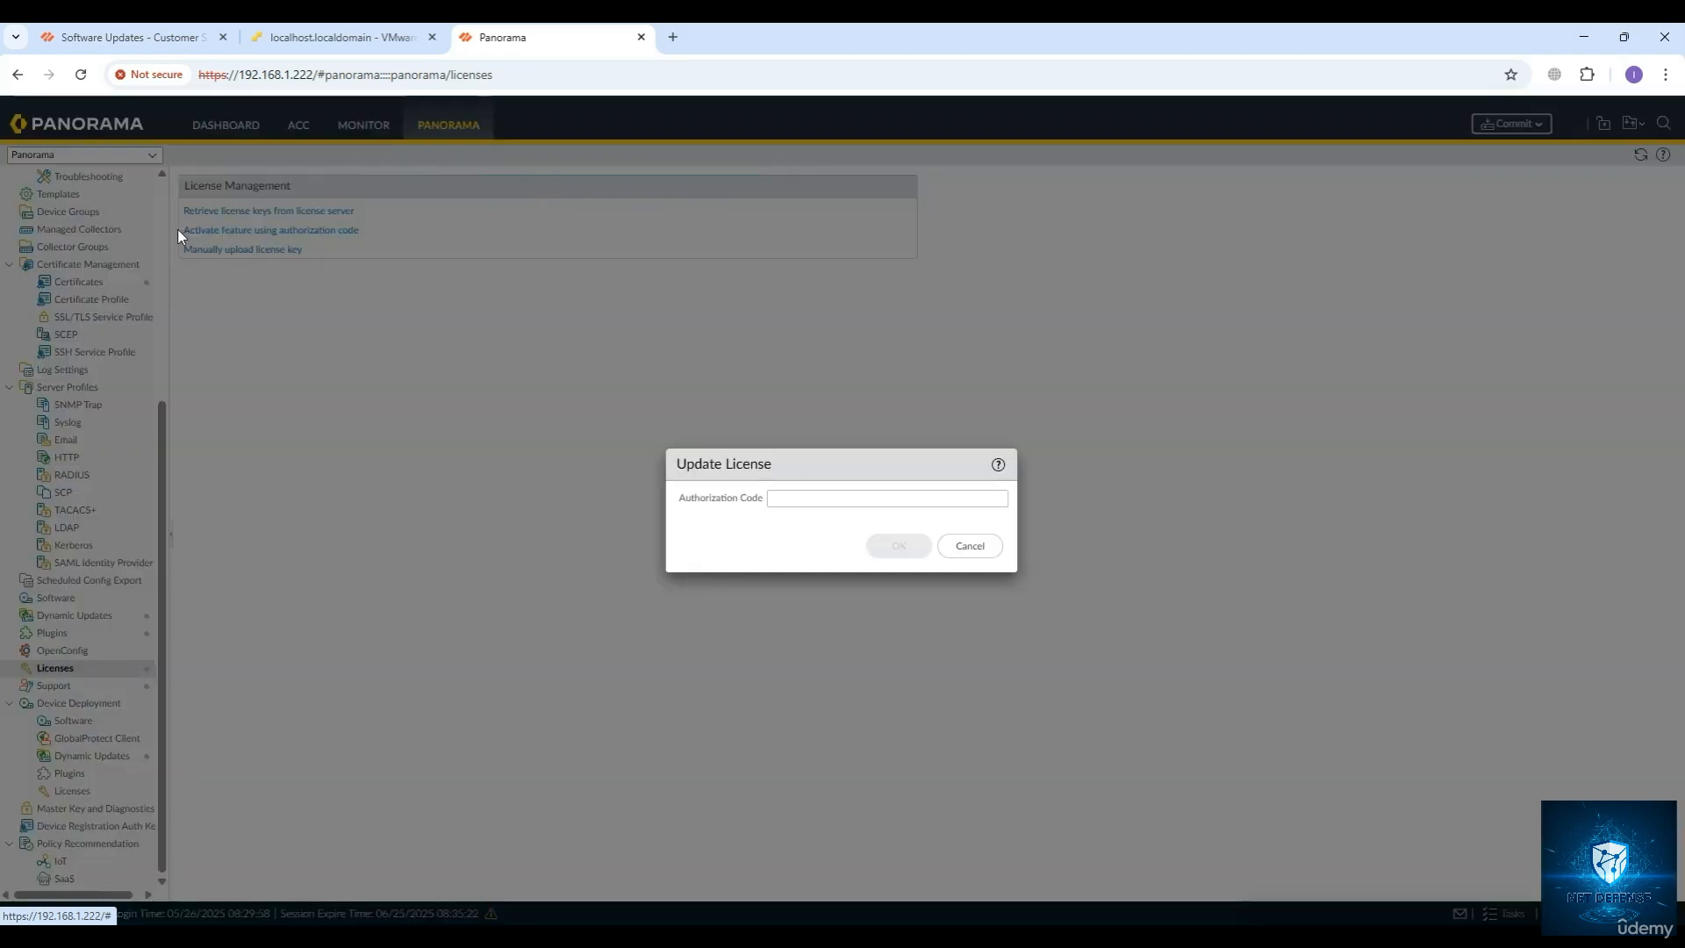
{"action": "left_click", "coordinate": [781, 497]}
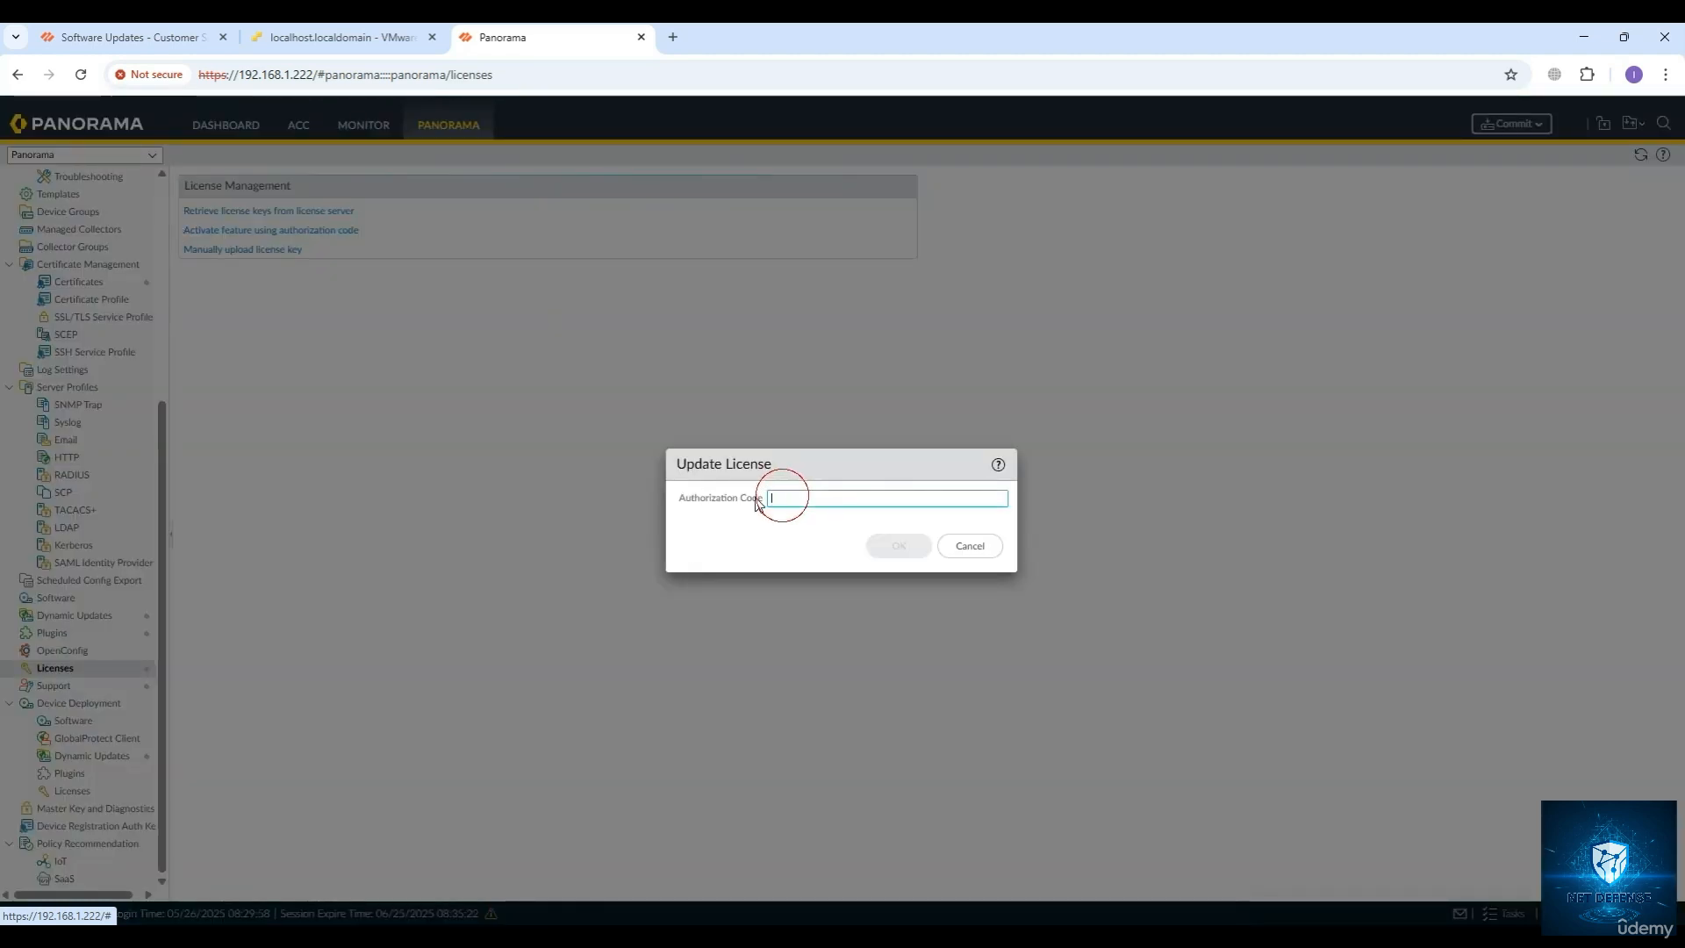
{"action": "left_click", "coordinate": [970, 547]}
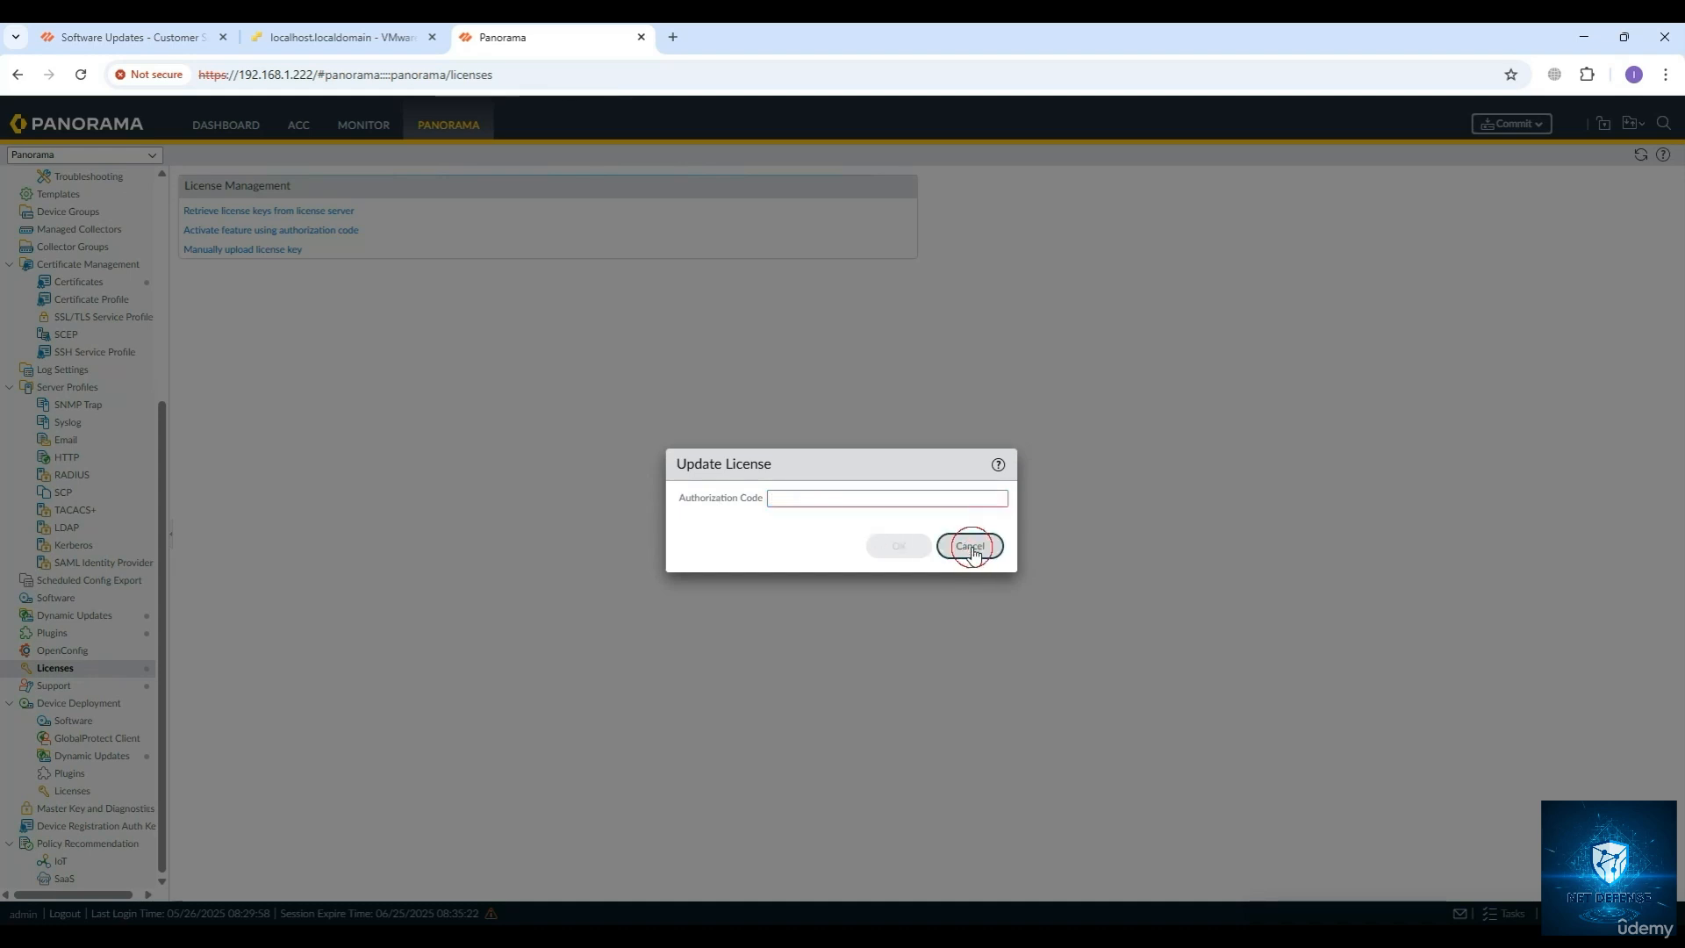